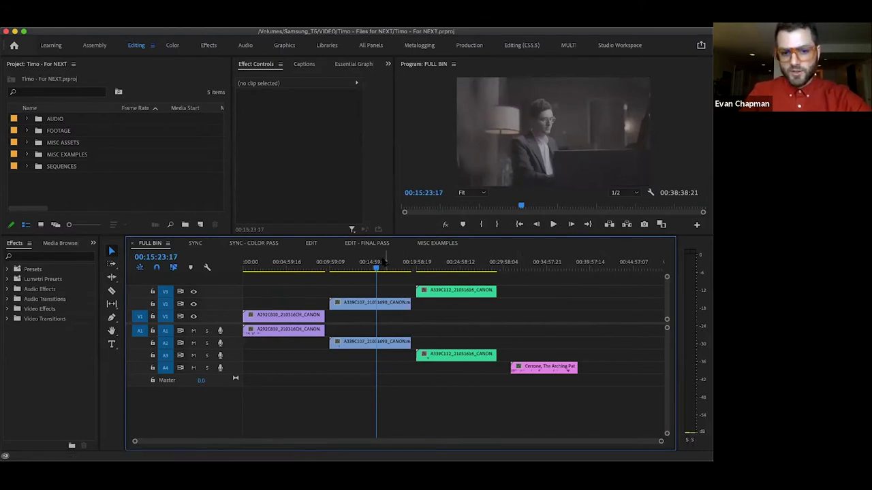
Scrub the FULL BIN sequence back to the first camera clip at 00:07:28:04.
click(394, 268)
click(365, 268)
drag(365, 269, 308, 268)
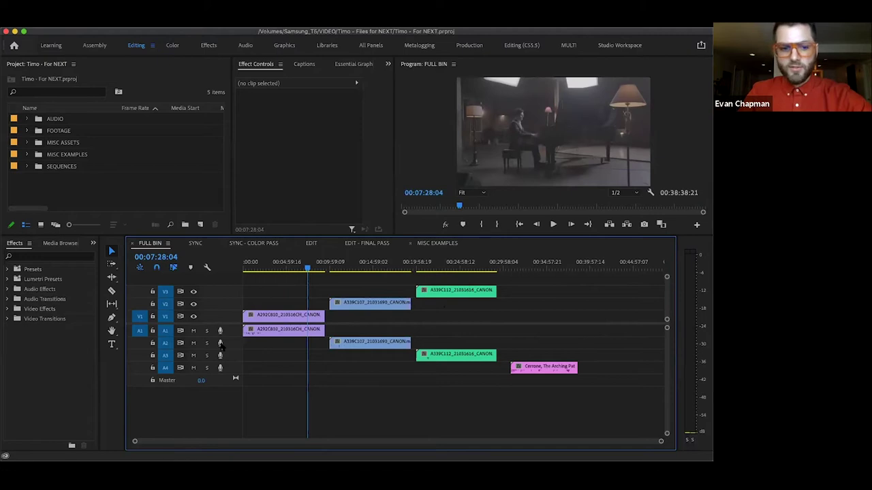
Lower the divider between video and audio tracks, reduce the timeline area's height slightly, and save the project.
drag(236, 323, 236, 346)
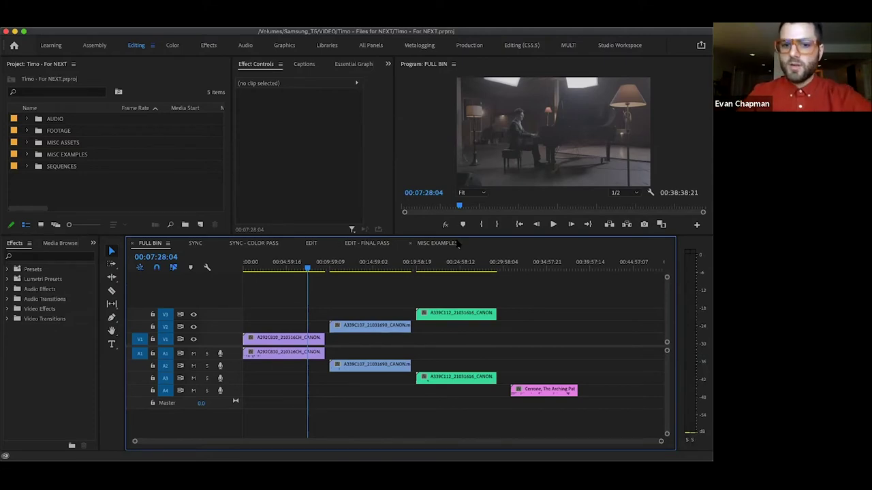
drag(471, 236, 471, 243)
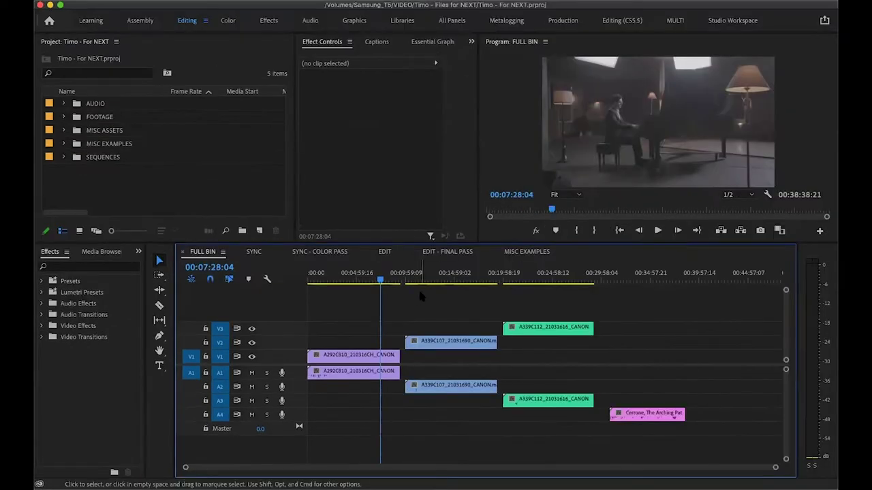
key(super+s)
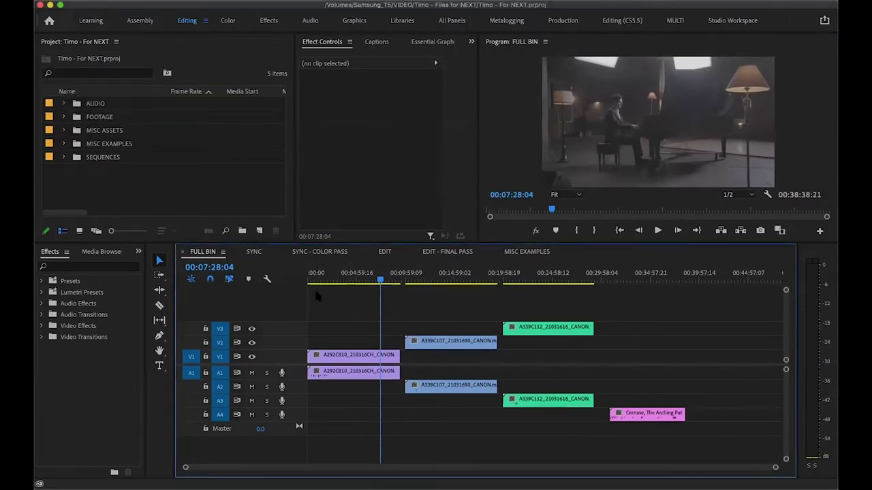
click(175, 191)
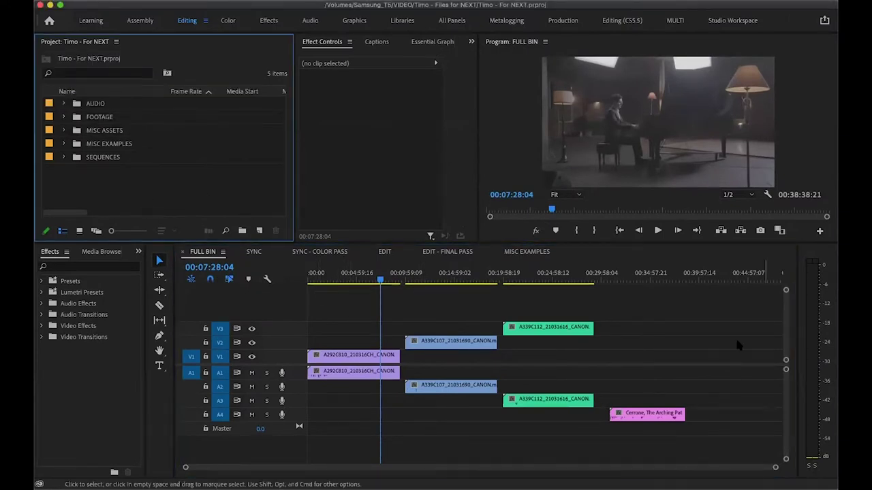
click(707, 320)
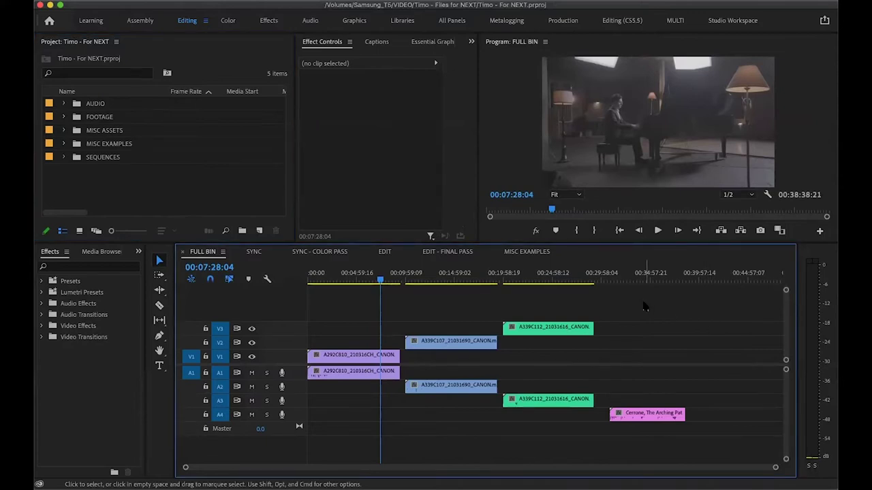
Inspect the contents of the AUDIO, MISC ASSETS and MISC EXAMPLES bins, collapsing each one again.
click(63, 104)
click(63, 104)
click(64, 130)
click(63, 130)
click(64, 144)
click(63, 143)
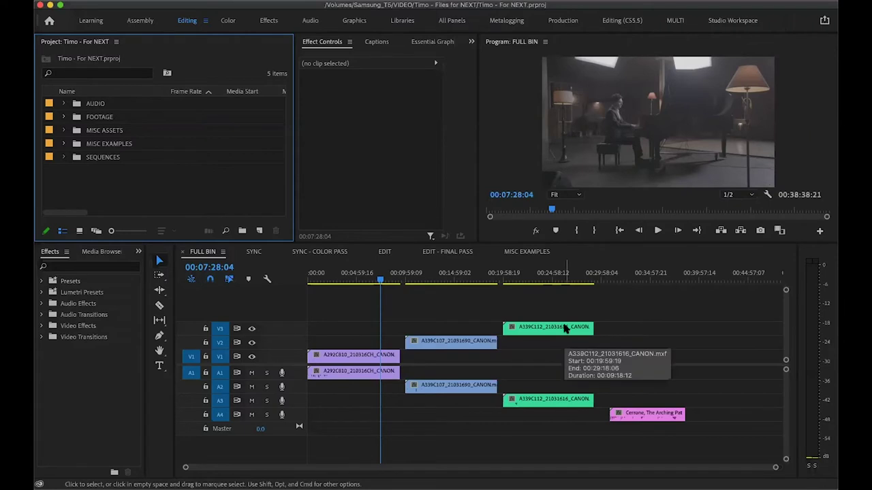
Scrub through FULL BIN from beyond the last clip back to the end of the second camera clip.
click(703, 279)
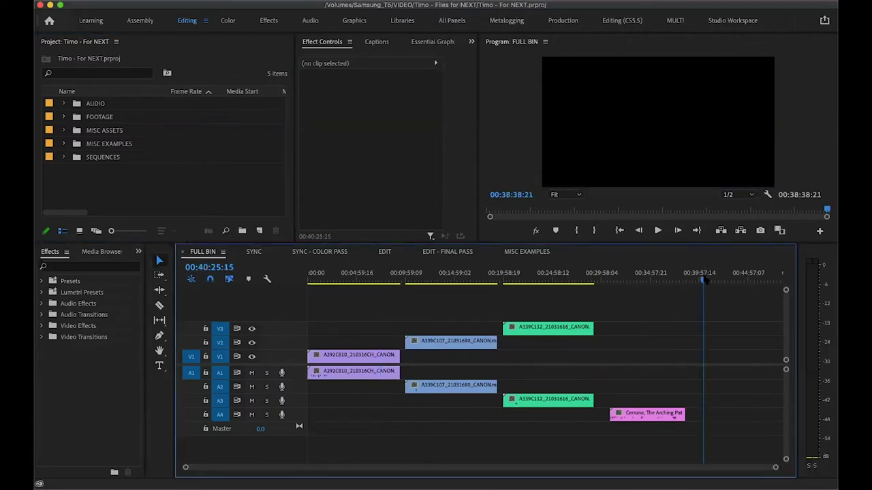
drag(598, 276, 570, 278)
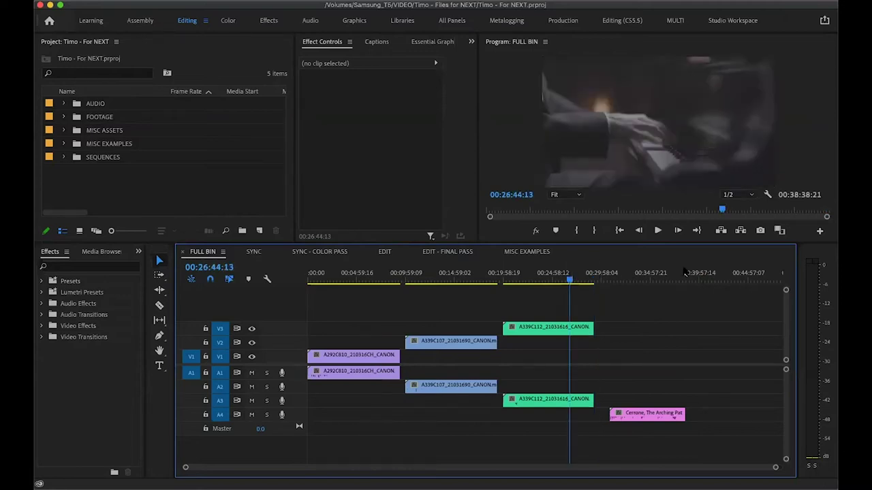
click(600, 280)
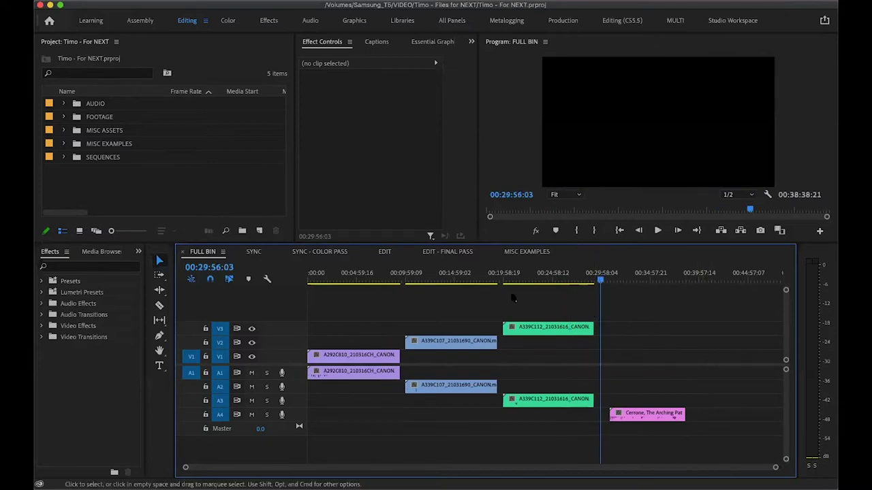
click(497, 279)
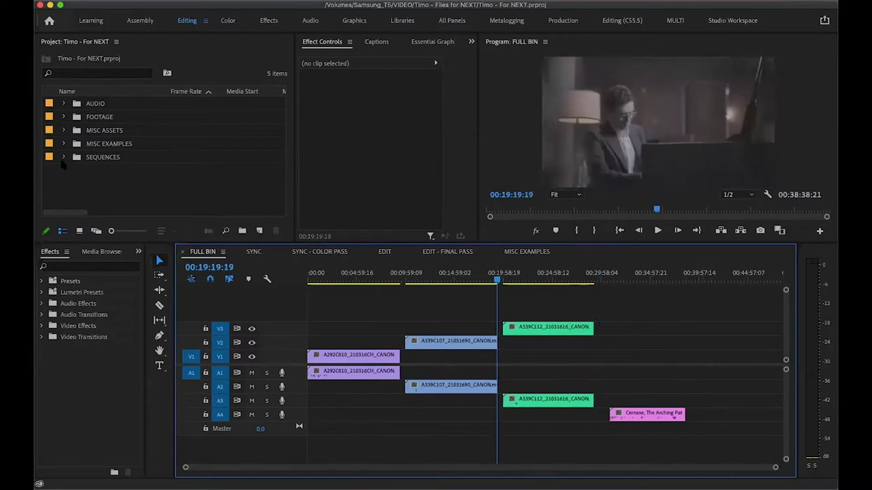
Inspect the AUDIO bin and both C300 camera bins inside FOOTAGE, collapsing them again.
click(63, 103)
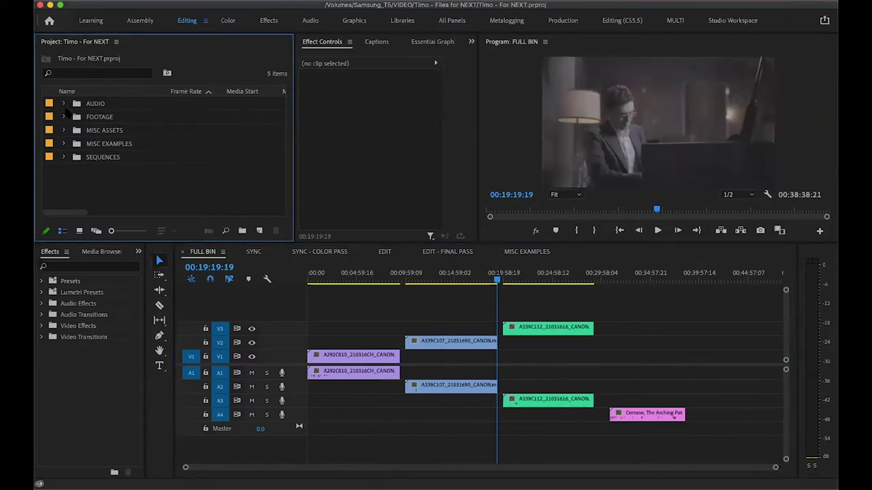
click(63, 103)
click(64, 117)
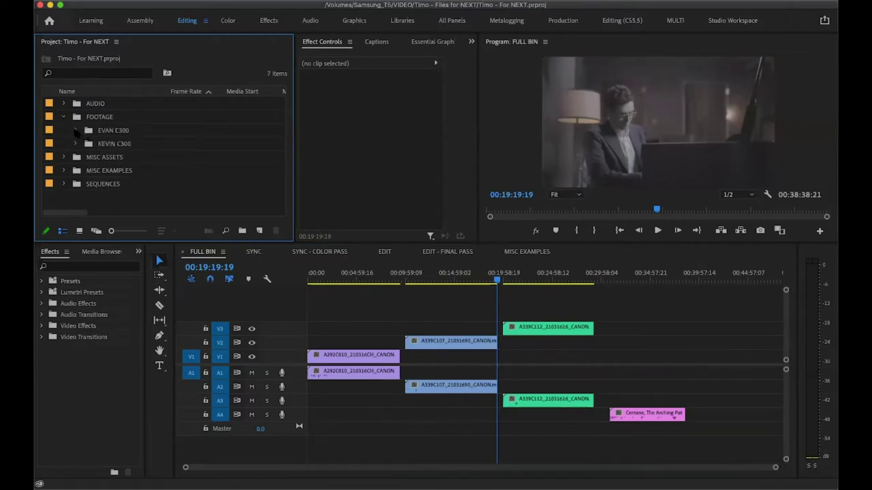
click(75, 144)
click(75, 144)
click(75, 131)
click(75, 131)
click(64, 117)
Examine the Cinemascope crop overlay in MISC ASSETS and the stills in MISC EXAMPLES, collapsing both bins again.
click(64, 131)
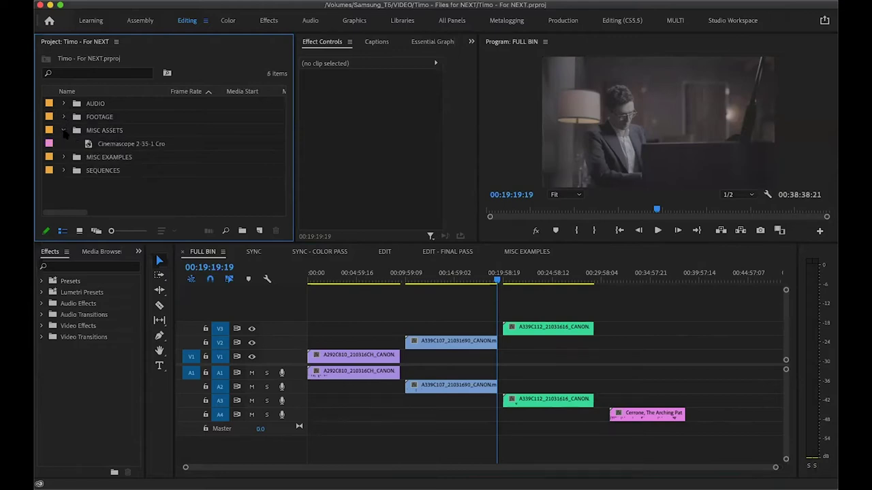
click(75, 130)
click(106, 144)
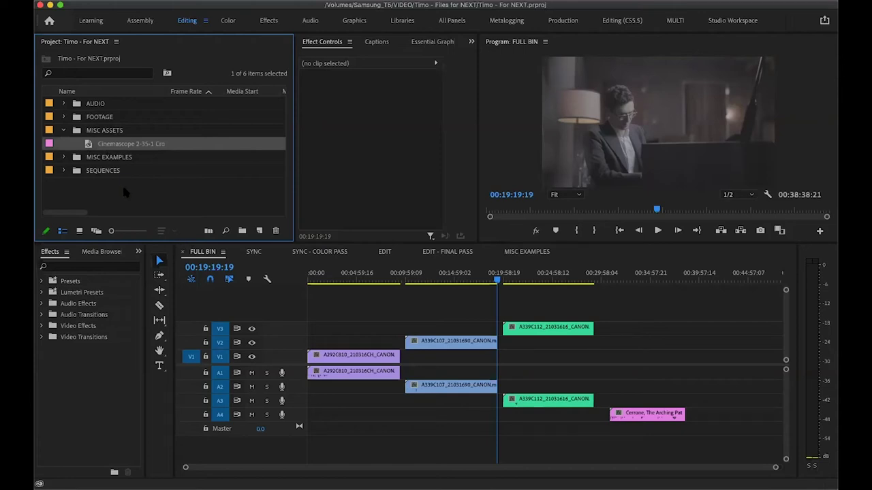
click(79, 134)
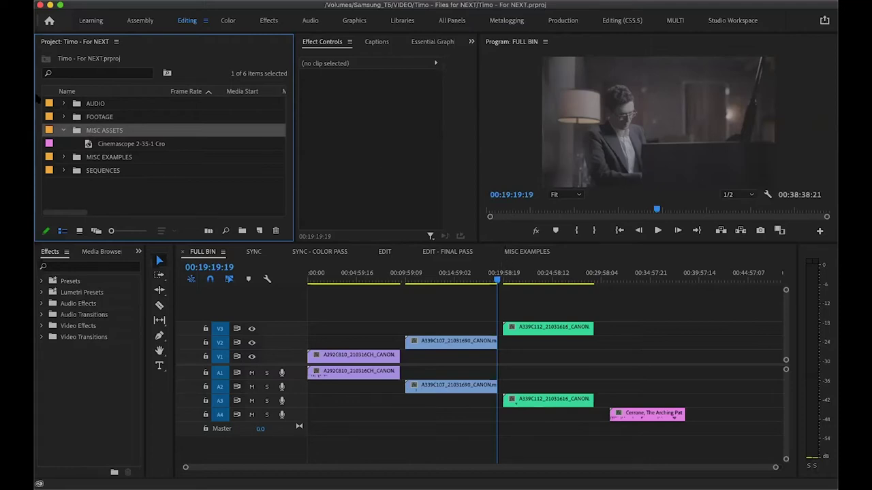
click(63, 130)
click(63, 144)
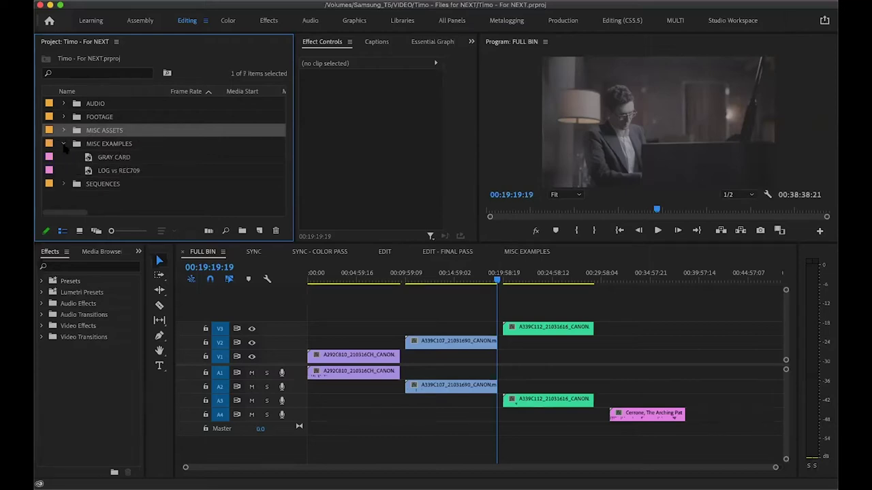
click(119, 149)
click(64, 144)
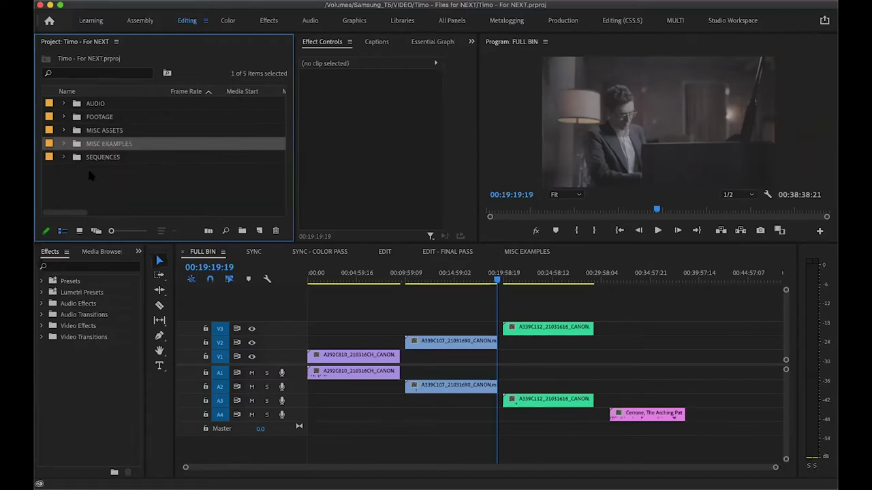
Expand the SEQUENCES bin and view every open sequence in turn, ending back on FULL BIN.
click(60, 159)
click(63, 157)
scroll(155, 179, down, 3)
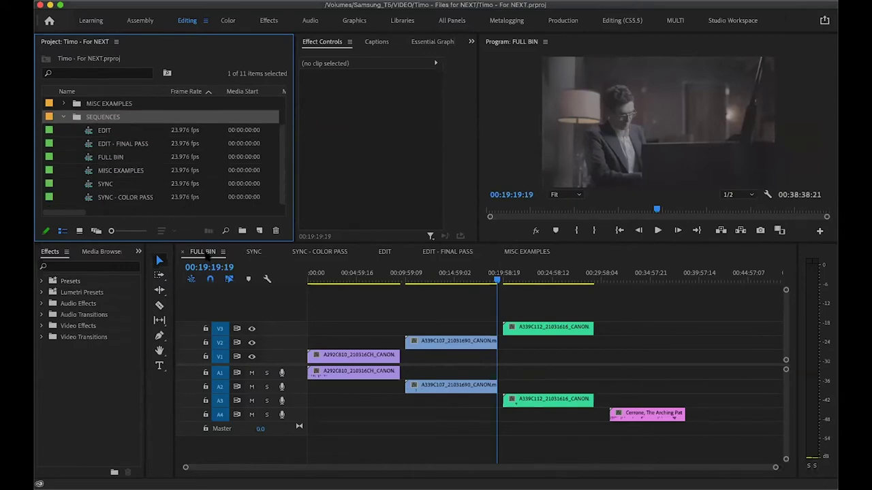
click(253, 252)
click(320, 251)
click(384, 251)
click(447, 251)
click(539, 252)
click(202, 251)
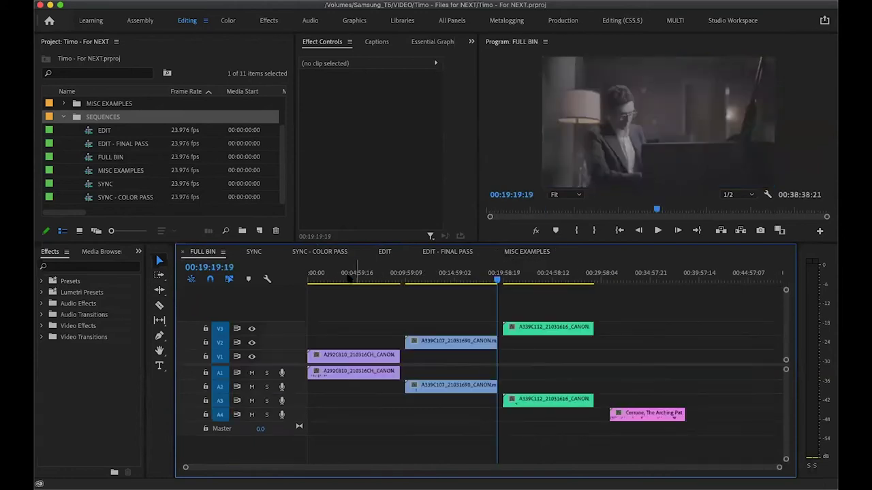
Check the gaps between clips in FULL BIN and view the SYNC, SYNC - COLOR PASS, EDIT, EDIT - FINAL PASS and MISC EXAMPLES sequences.
click(402, 279)
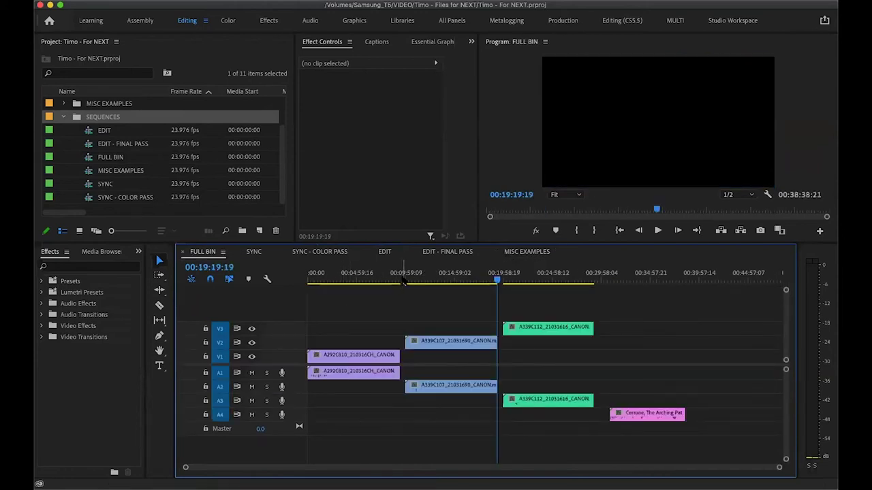
click(602, 279)
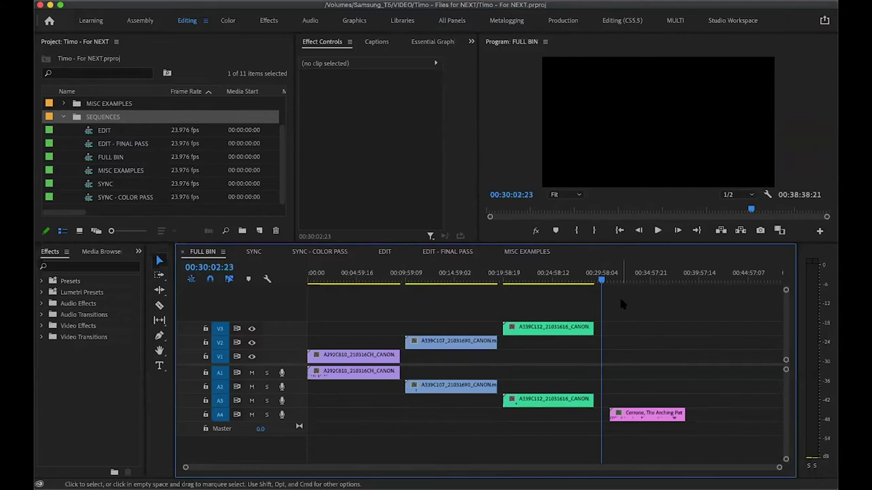
click(253, 252)
click(328, 251)
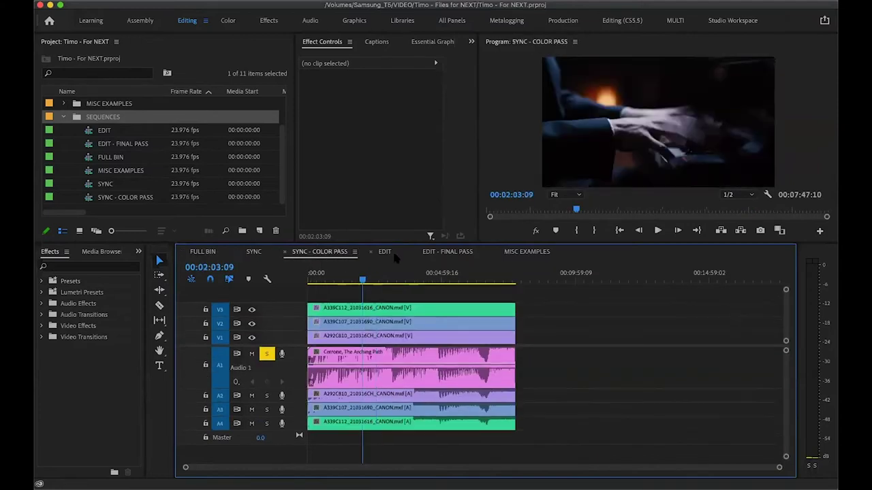
click(385, 251)
click(458, 252)
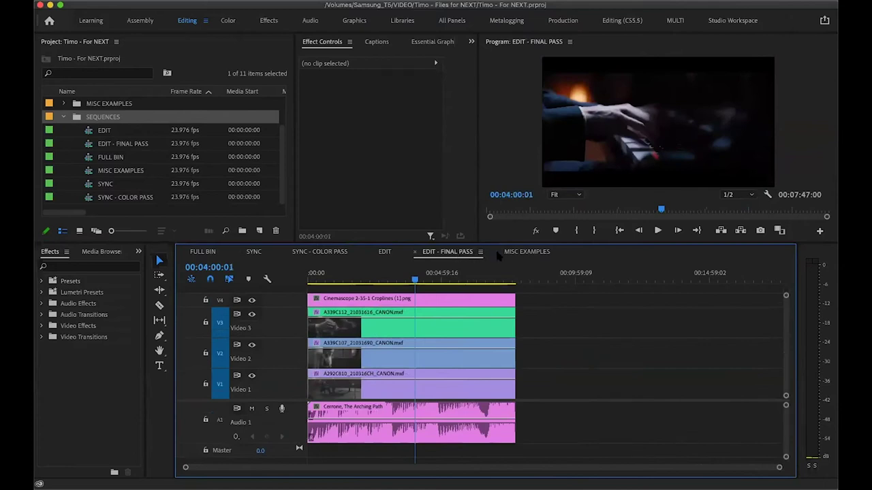
click(535, 252)
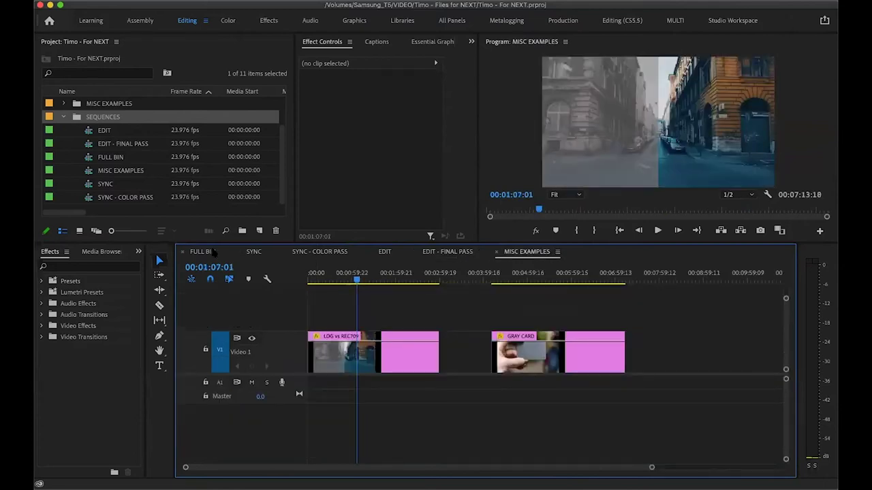
Compare the workflow stages from FULL BIN to EDIT - FINAL PASS, highlighting the clips in FULL BIN, SYNC and SYNC - COLOR PASS.
click(213, 252)
drag(319, 293, 533, 381)
click(499, 312)
click(254, 251)
drag(350, 294, 355, 365)
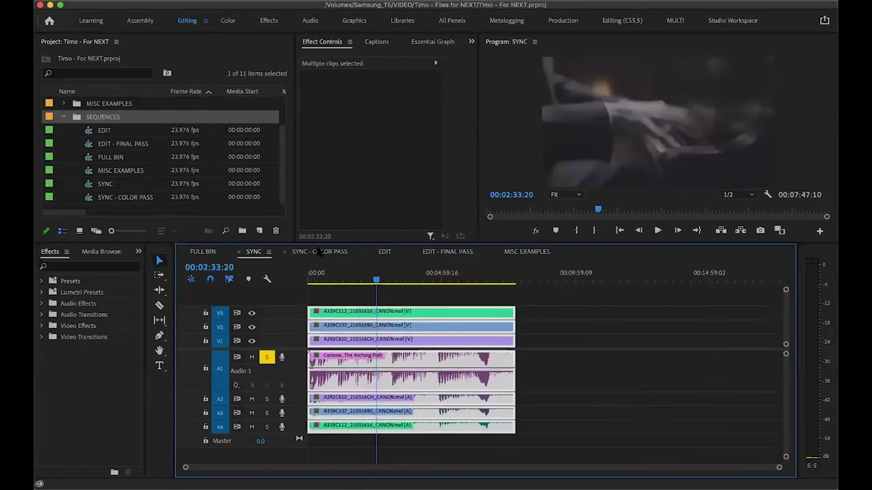
click(319, 252)
drag(378, 300, 402, 360)
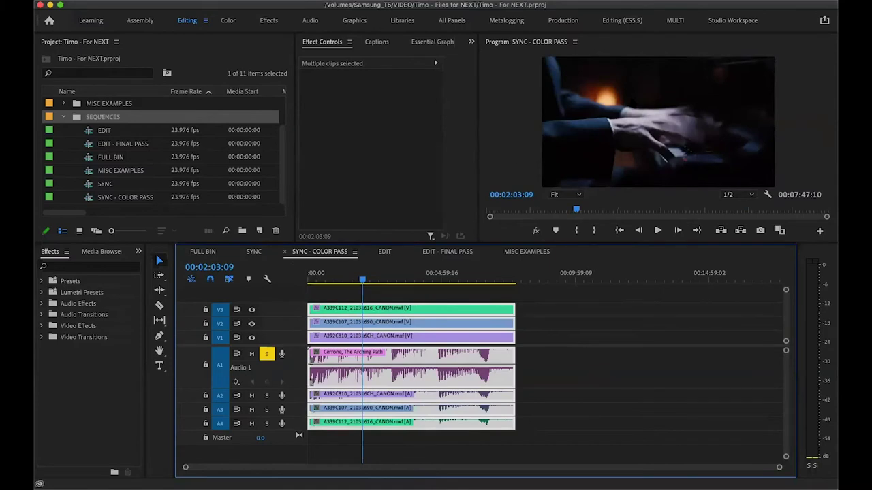
click(385, 252)
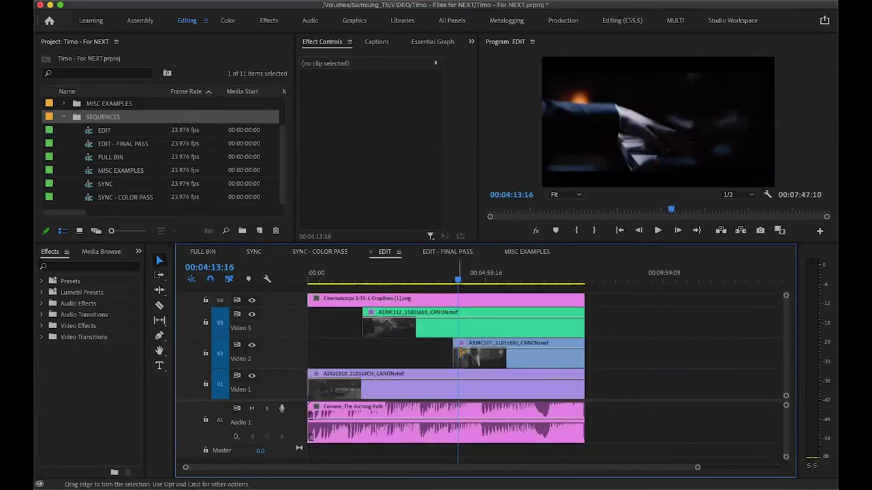
click(455, 252)
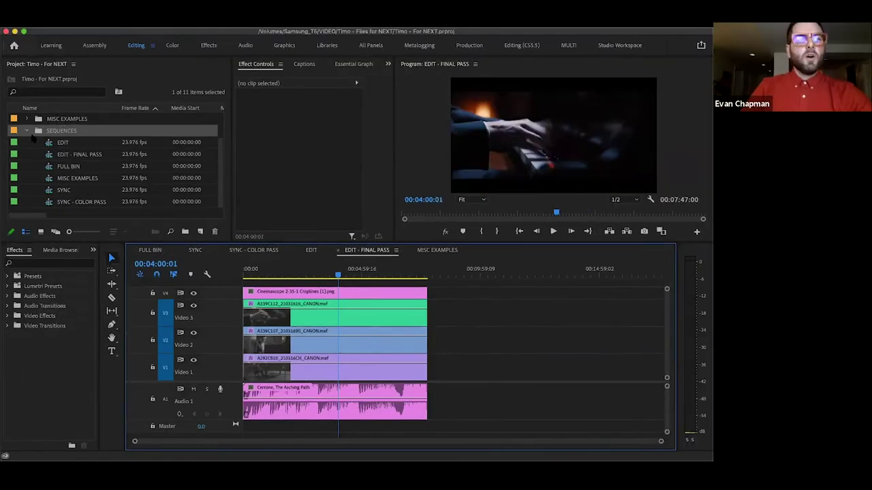
Collapse the SEQUENCES bin and return to the FULL BIN sequence.
click(26, 130)
click(150, 250)
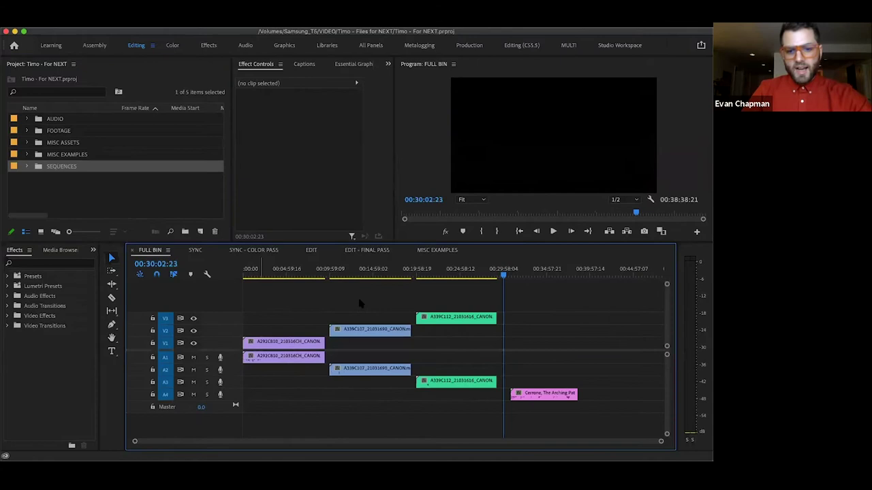
Highlight each camera's video and audio clips in turn in FULL BIN, and preview the third clip at 00:26:41:03.
drag(278, 301, 305, 386)
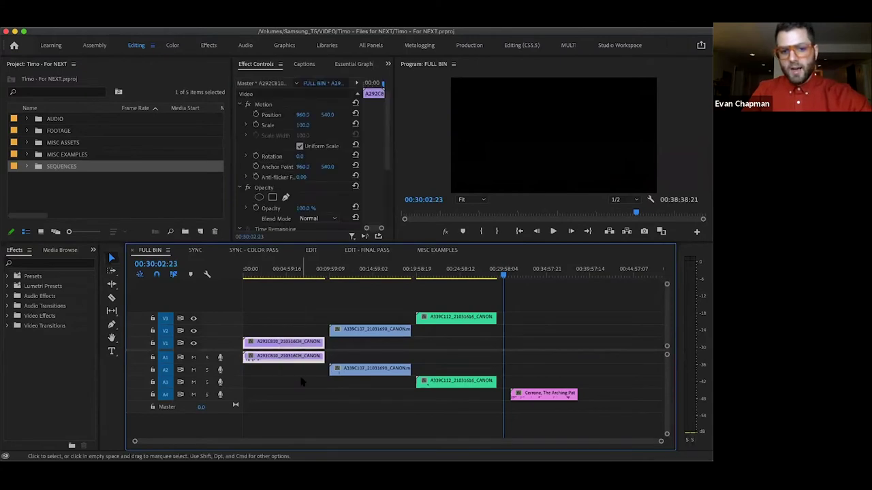
click(361, 275)
click(524, 273)
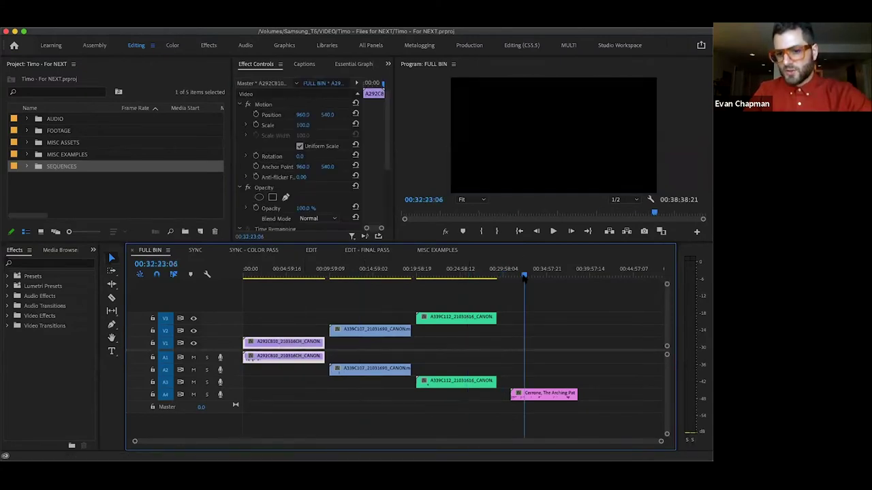
click(476, 271)
click(475, 347)
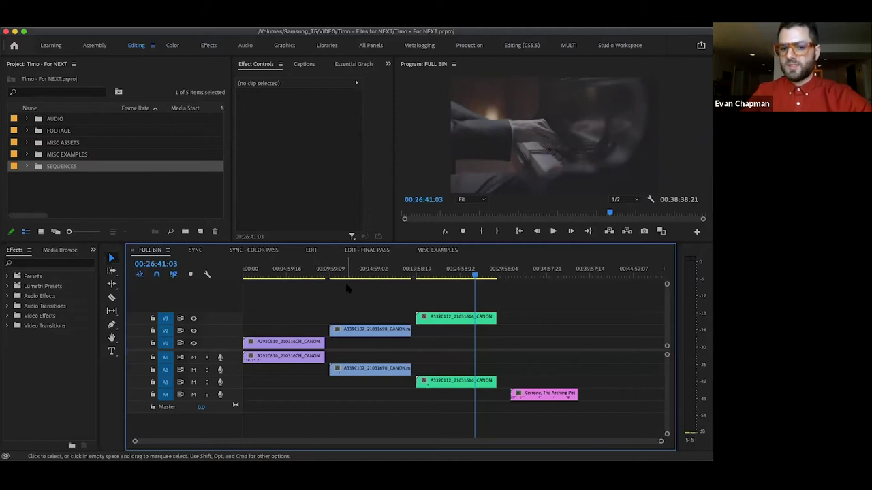
drag(346, 300, 380, 401)
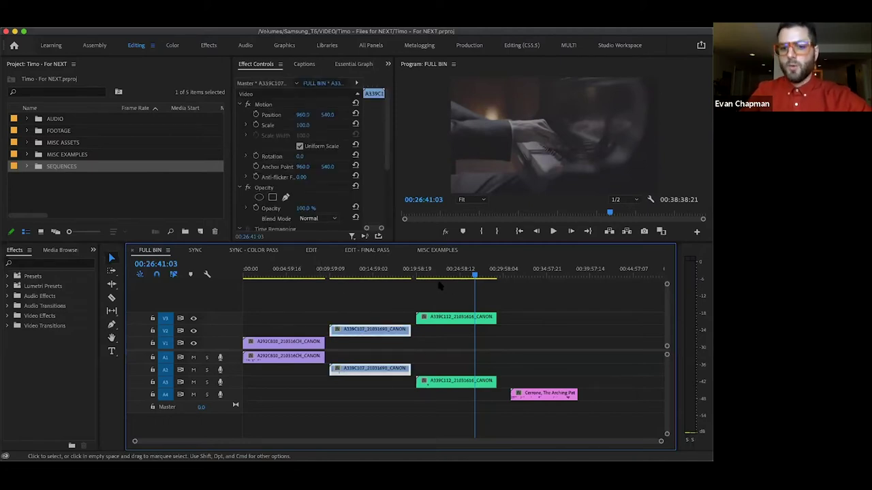
drag(436, 287, 454, 399)
click(451, 400)
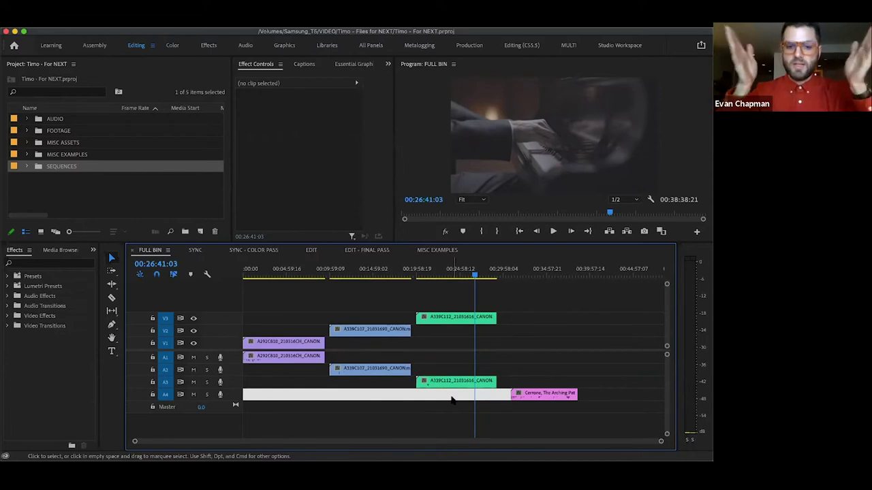
Preview the first camera clip in FULL BIN at 00:05:38:17 and clear the bin selection.
click(293, 275)
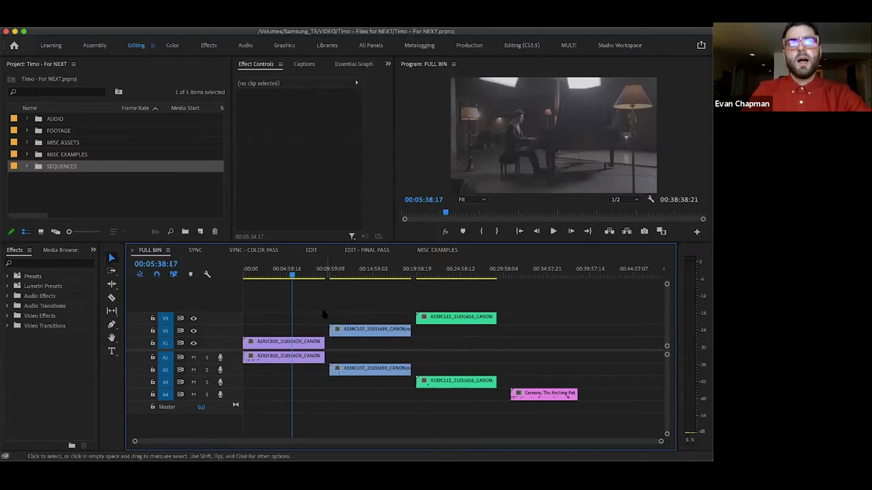
click(109, 192)
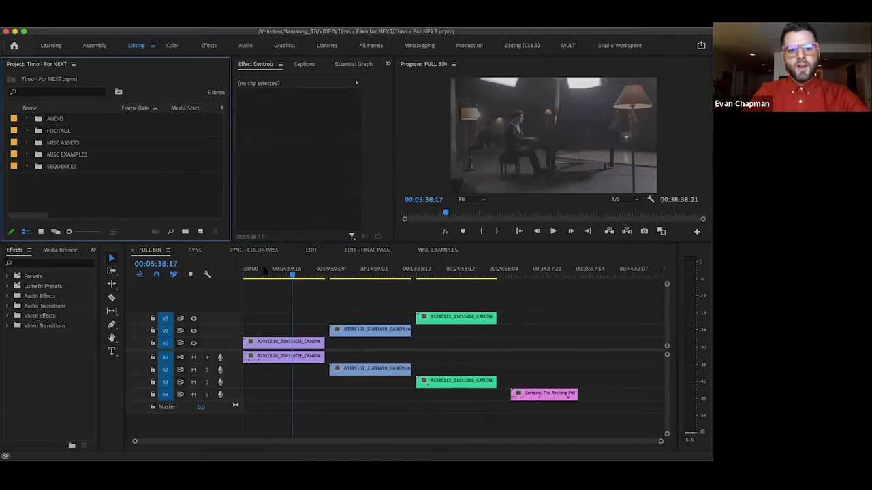
click(40, 176)
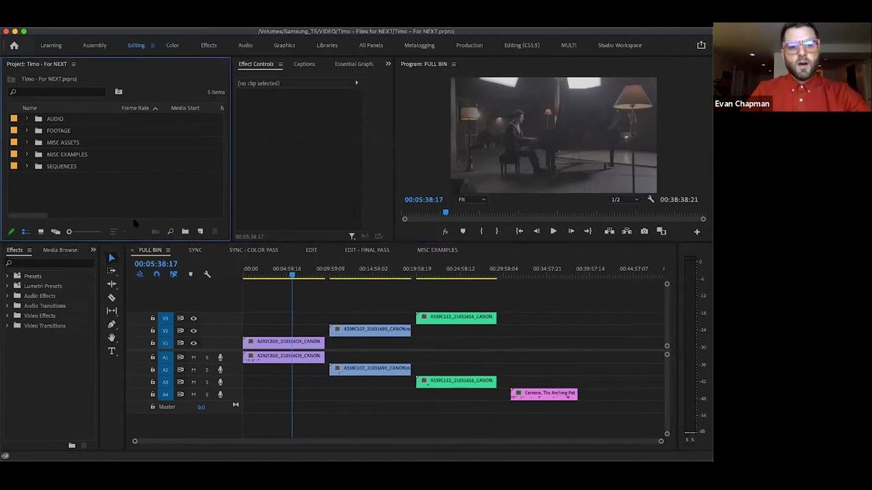
click(450, 289)
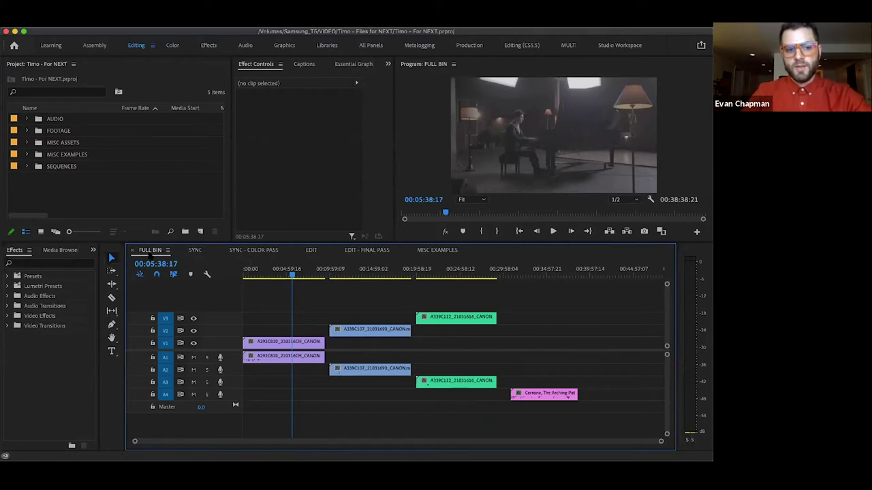
Highlight the camera clips in FULL BIN and preview several points across the timeline, ending on the first clip at 00:06:36:21.
drag(245, 293, 501, 404)
click(476, 275)
click(541, 275)
click(467, 276)
click(388, 275)
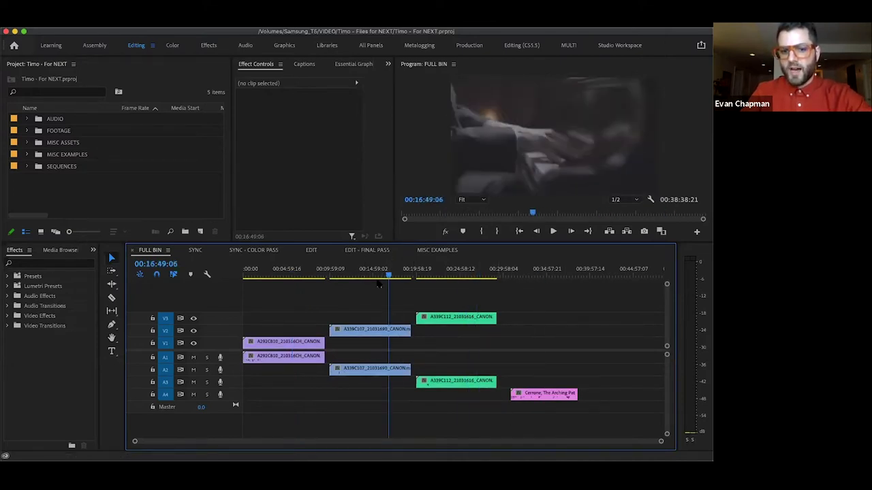
click(301, 275)
Open the new sequence setup and review its timebase choices, keeping 23.976 frames/second.
click(157, 205)
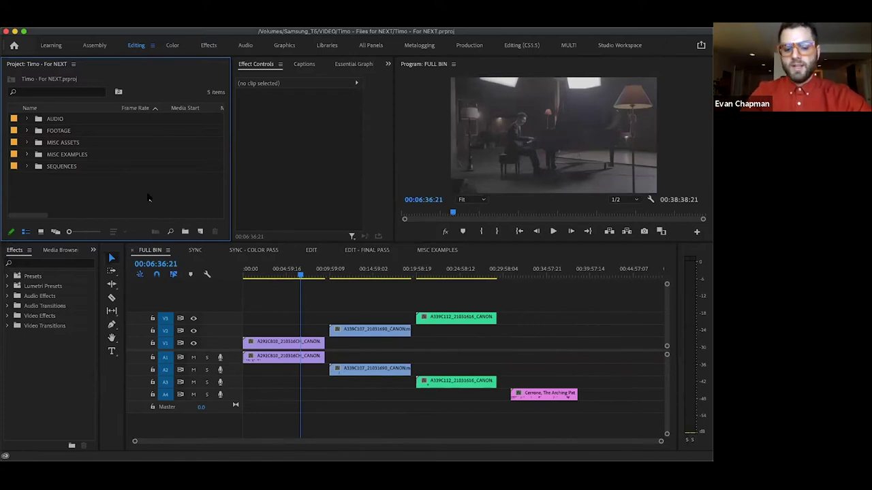
key(ctrl+n)
scroll(249, 104, down, 2)
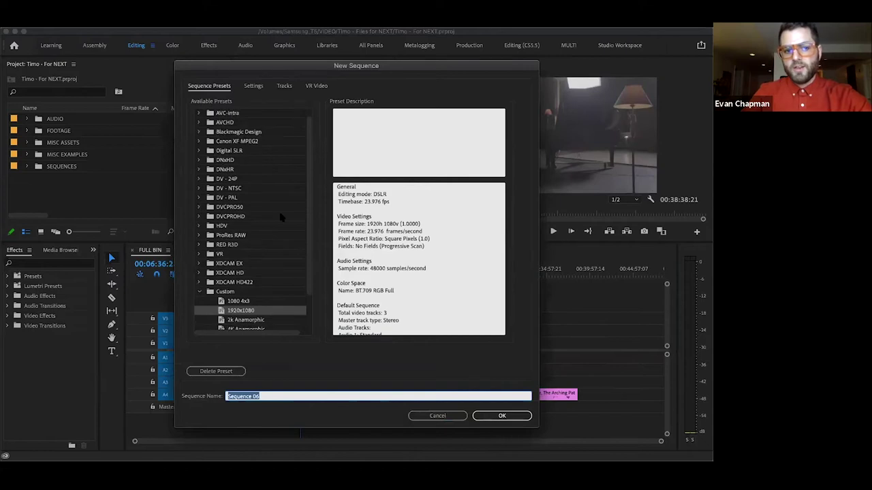
click(253, 86)
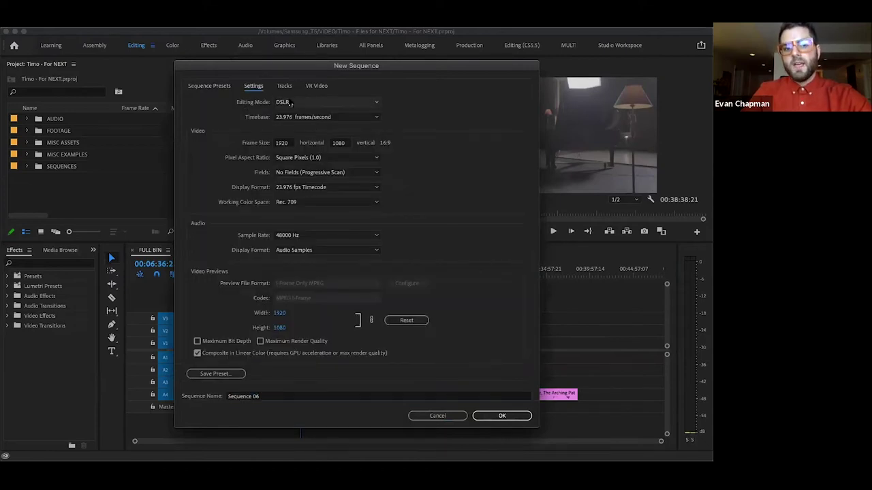
click(291, 117)
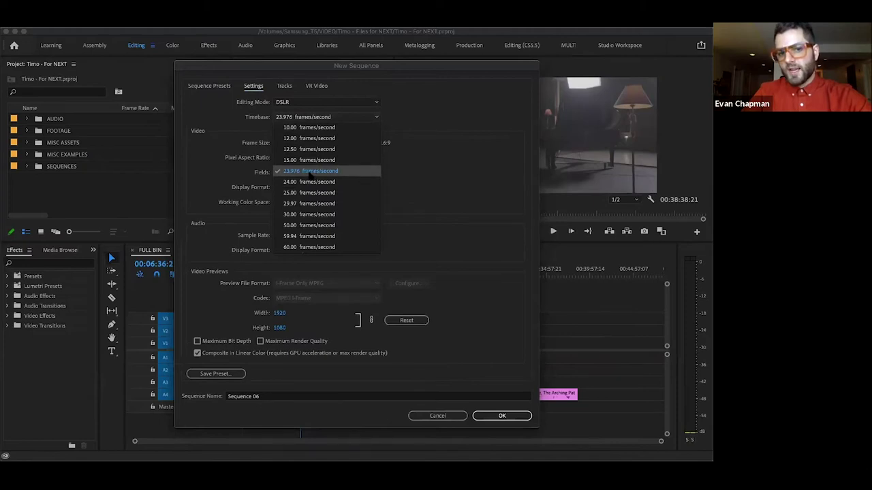
click(310, 171)
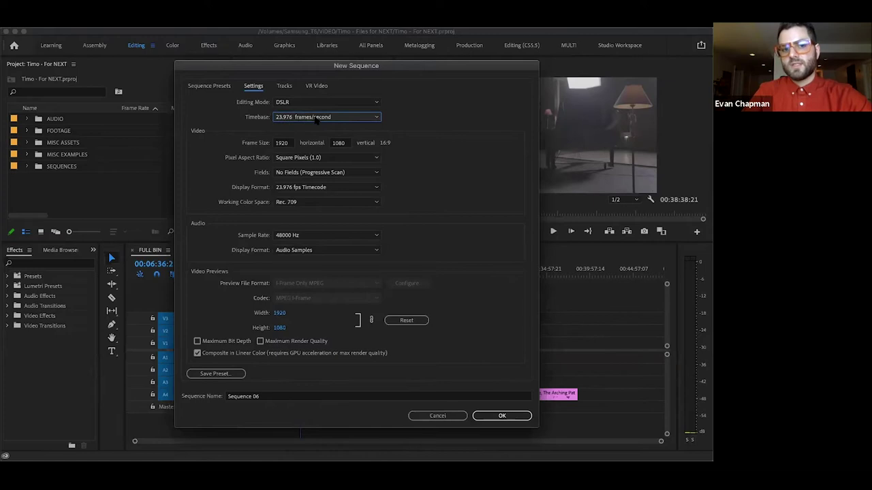
click(317, 118)
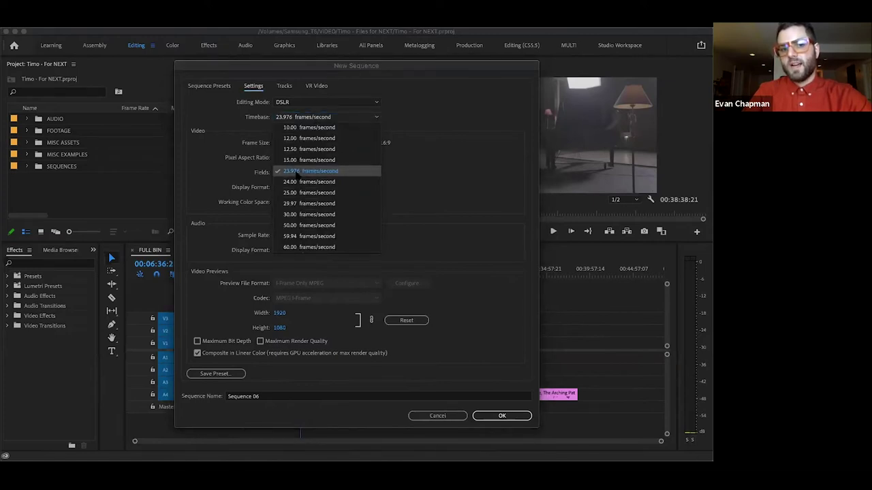
click(235, 123)
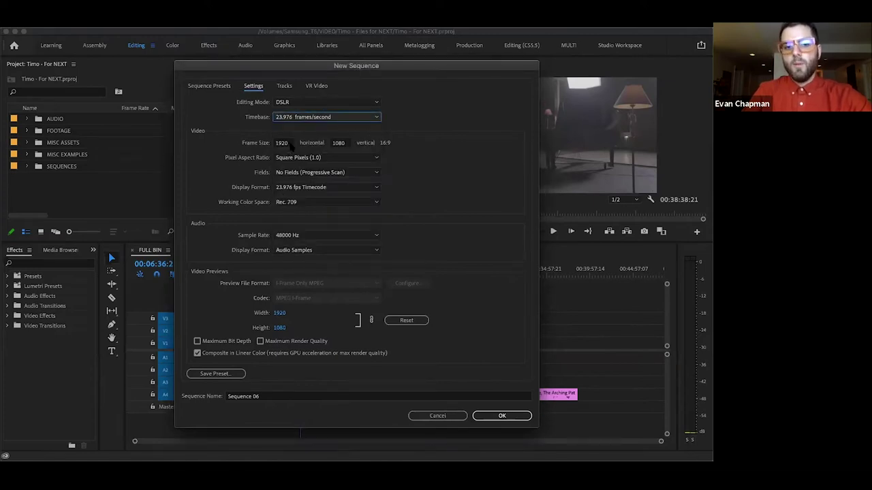
Review the 1920 by 1080 frame size and the custom 1920x1080 preset, and cancel the new sequence.
click(283, 142)
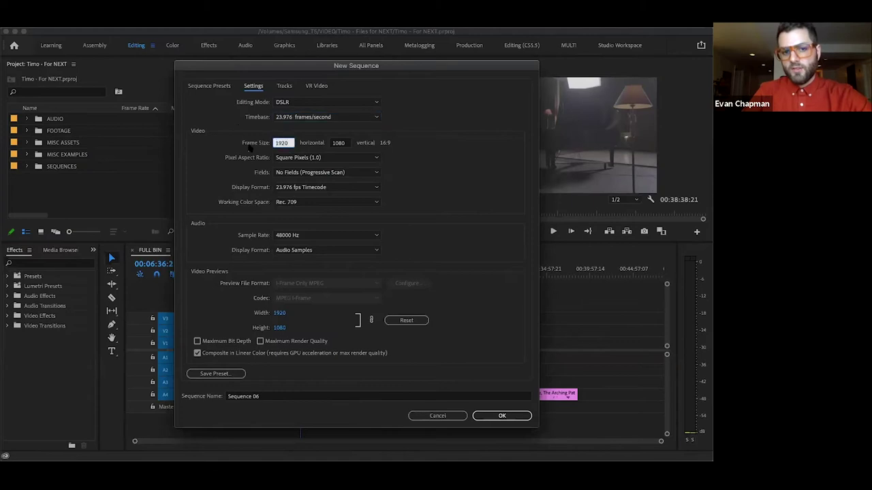
click(343, 143)
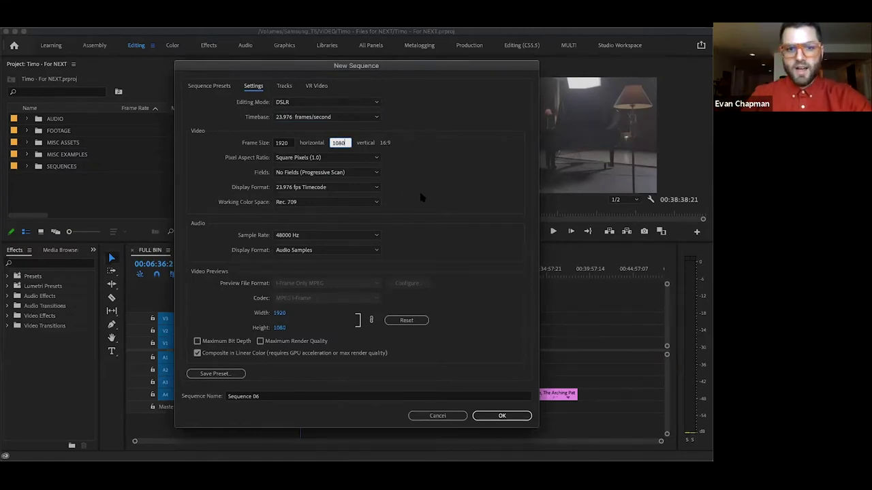
click(283, 144)
key(Tab)
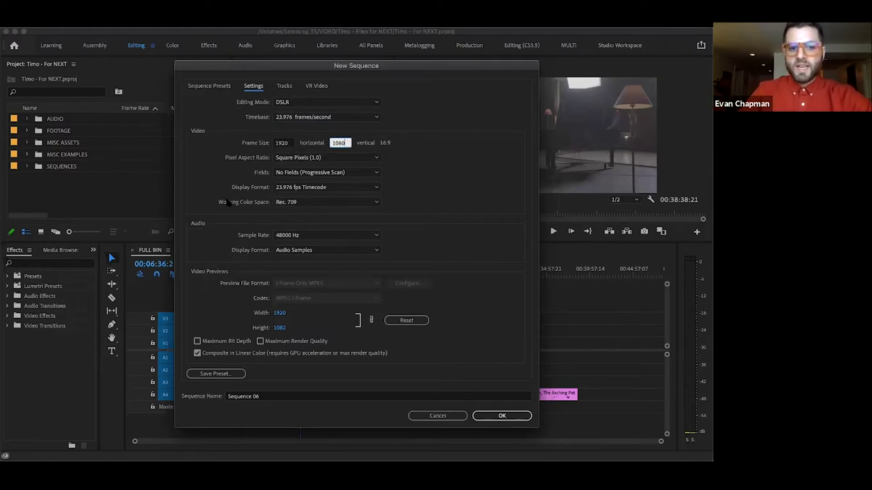
click(218, 87)
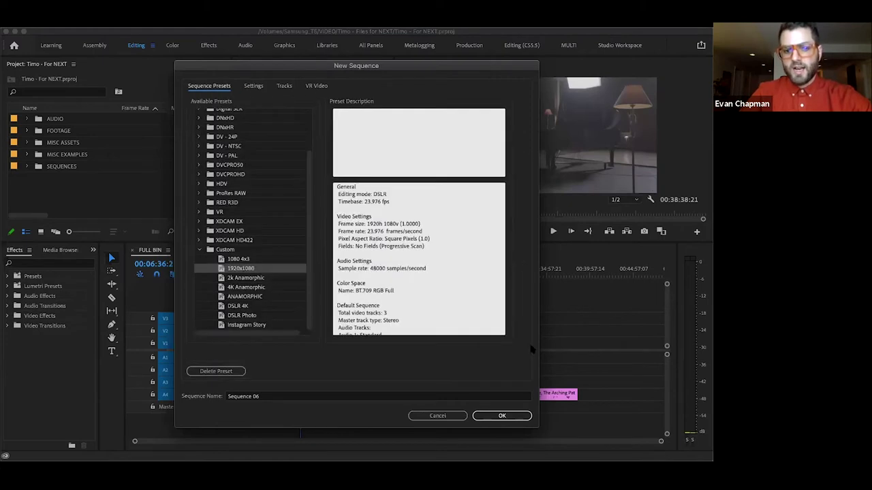
click(437, 415)
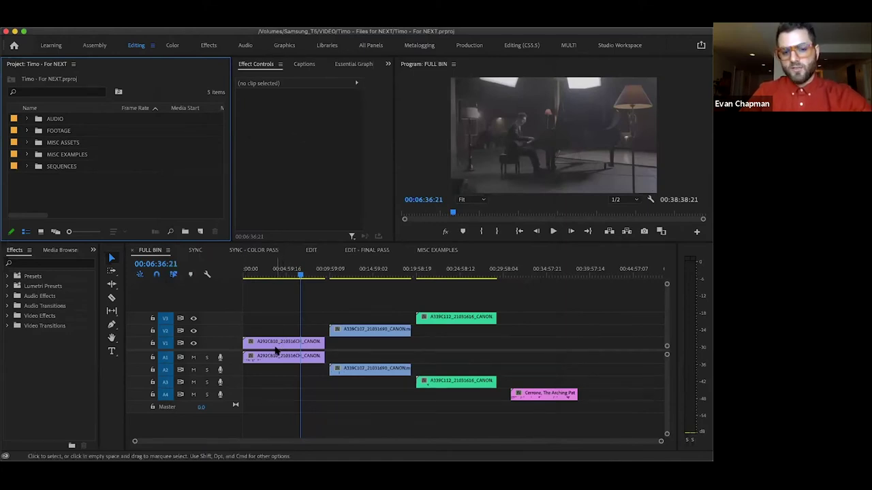
Expand the FOOTAGE bin and its first C300 bin to check the frame rate of clip A339C107.
click(310, 313)
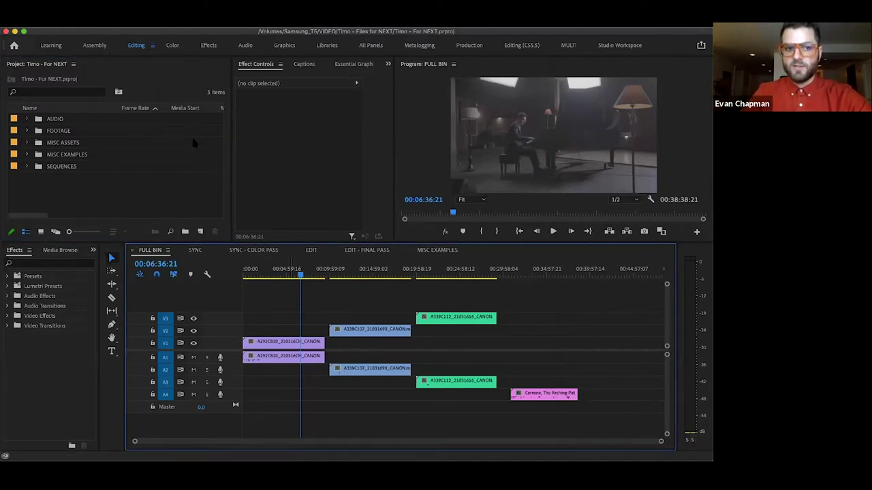
click(27, 131)
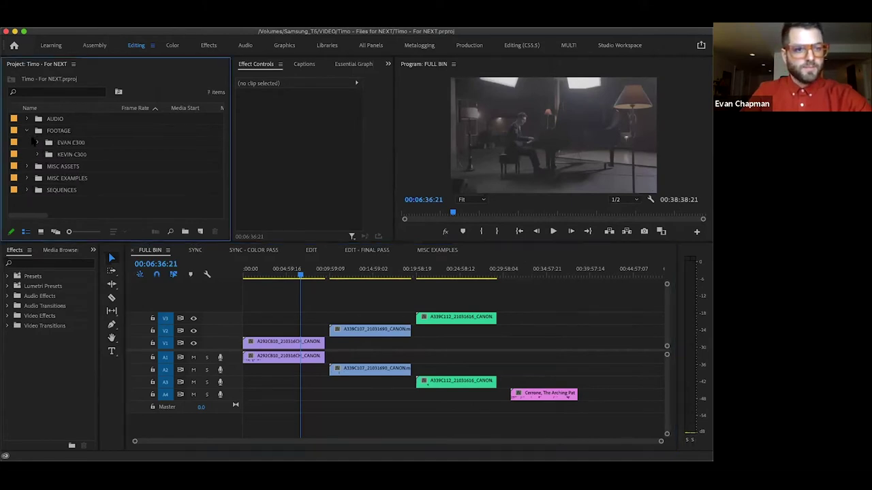
drag(232, 161, 365, 161)
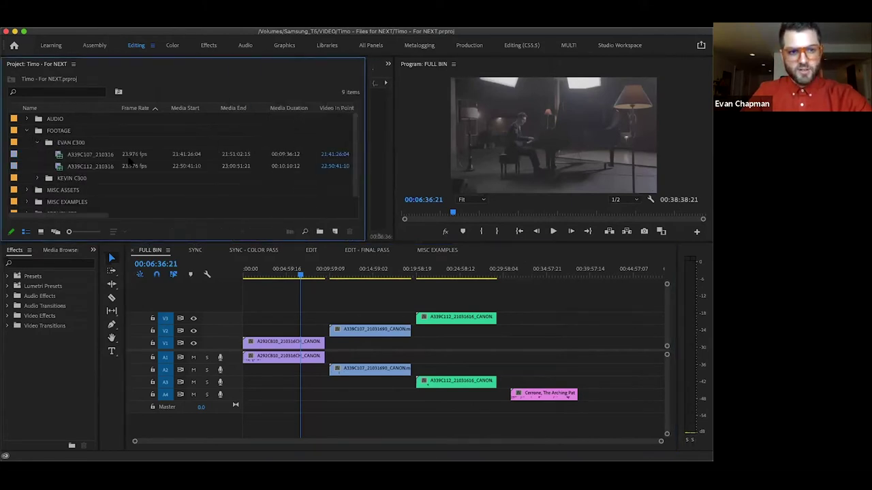
click(135, 155)
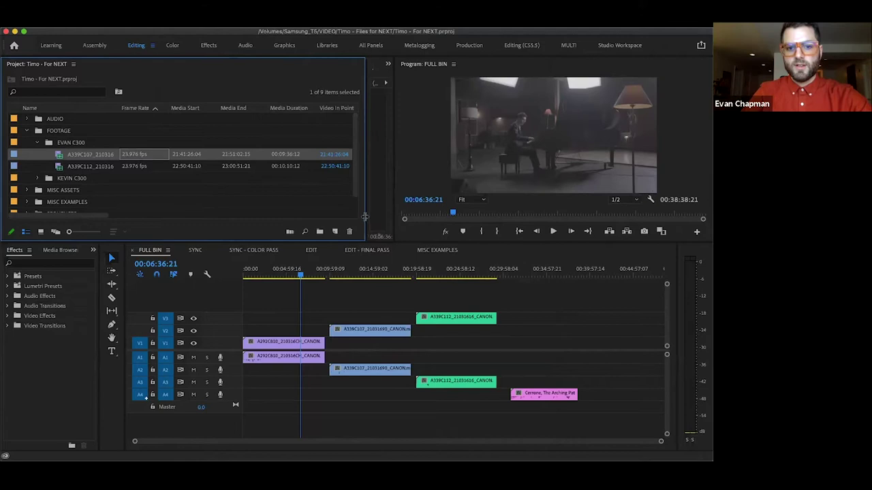
Widen the bin list to examine the footage clips' video and audio info, and restore the layout with the C300 bin collapsed.
drag(365, 216, 655, 204)
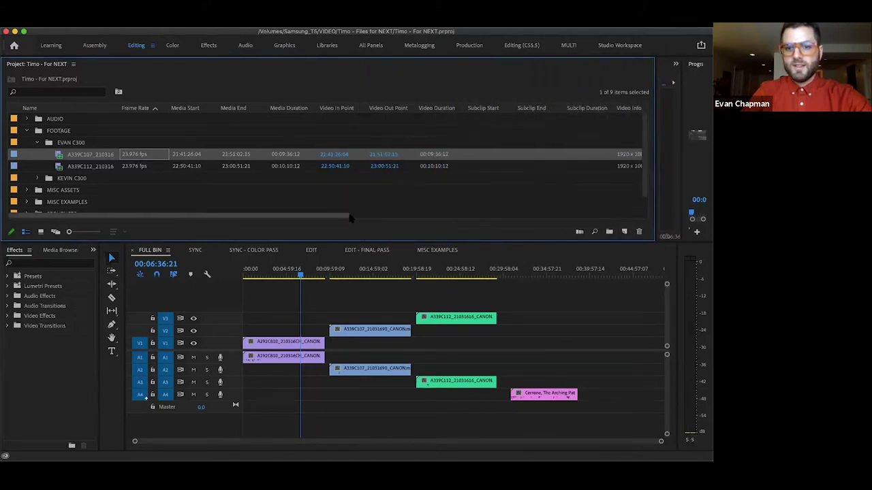
scroll(381, 198, right, 5)
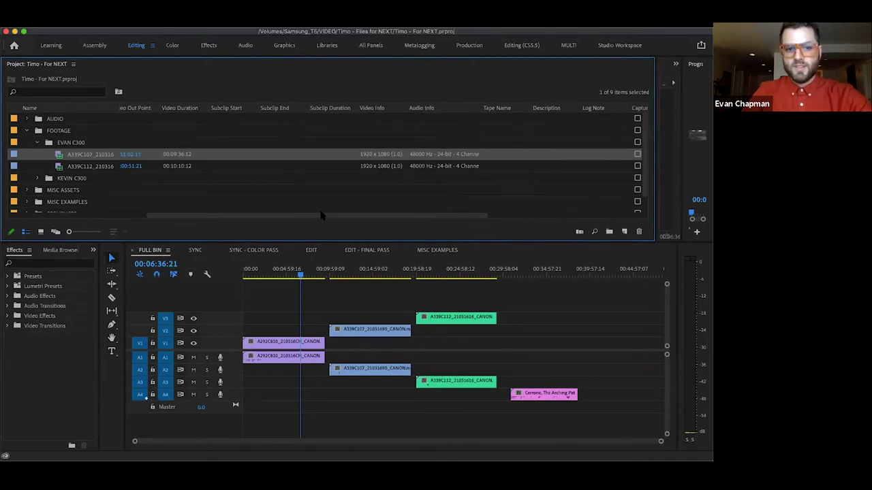
scroll(322, 216, left, 5)
drag(651, 158, 219, 174)
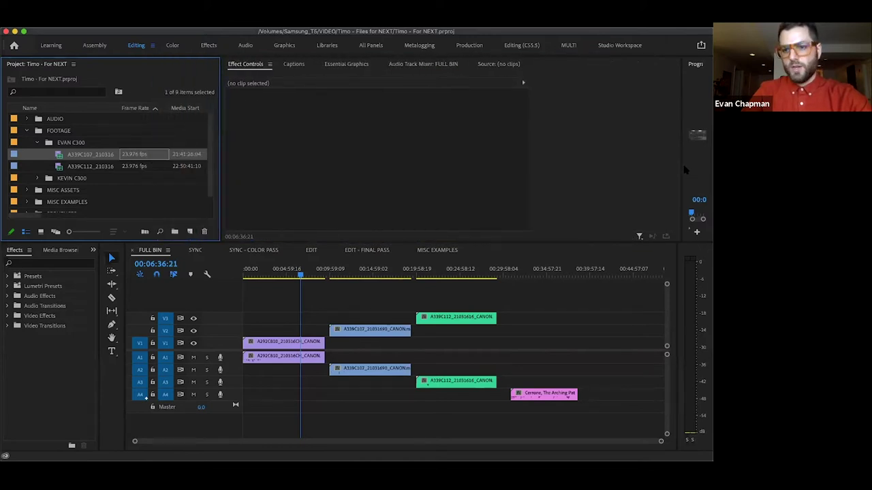
drag(552, 173, 365, 184)
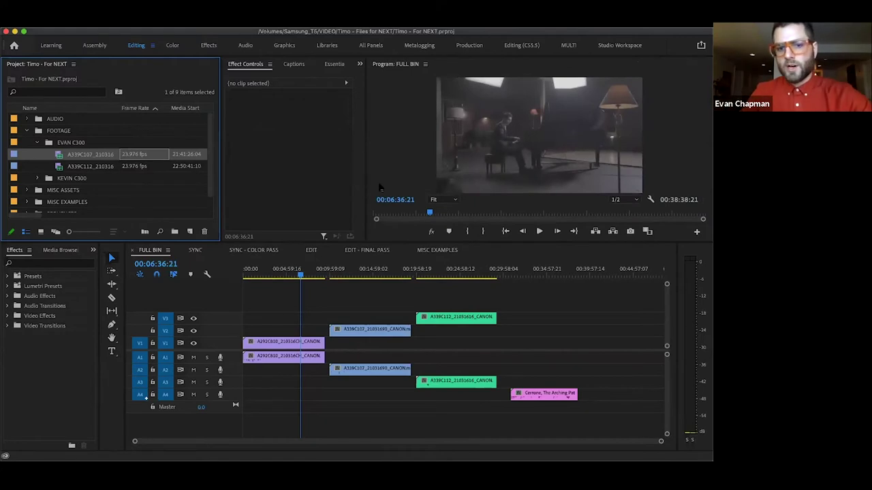
click(356, 301)
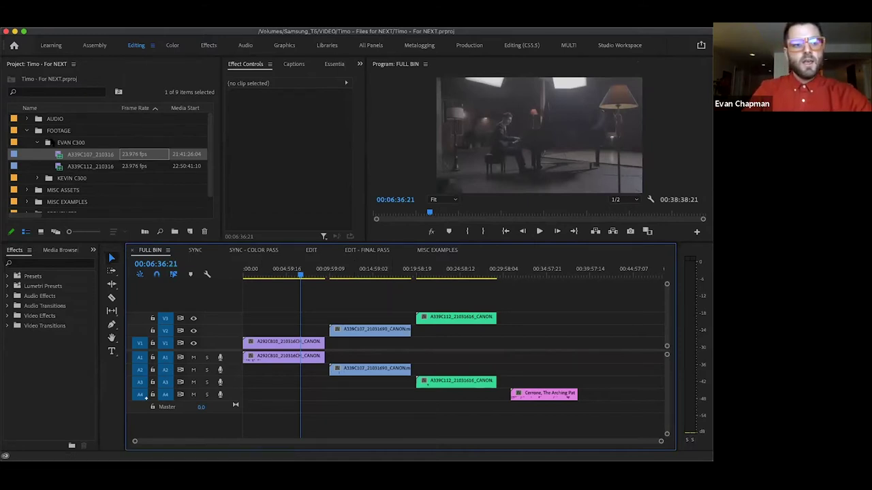
click(37, 142)
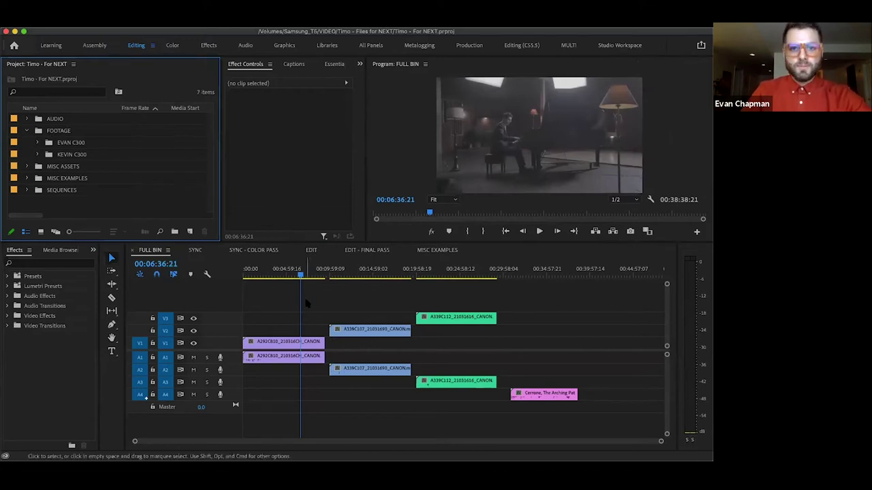
Highlight all clips in FULL BIN, followed by the first camera's clips and the empty gap before the music track.
click(332, 314)
drag(273, 298, 542, 412)
click(557, 418)
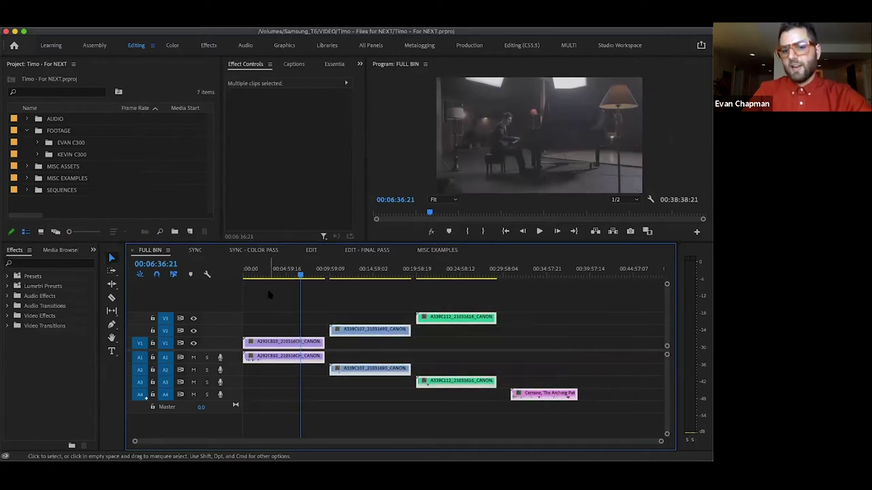
drag(269, 296, 282, 361)
click(282, 397)
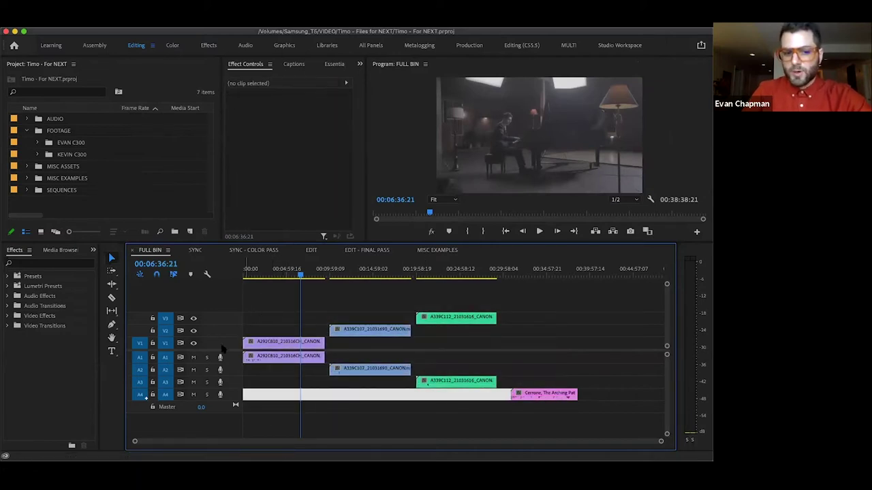
Preview each camera clip in turn in FULL BIN, ending over the music track at 00:32:33:12, and clear the gap selection.
click(280, 271)
click(361, 271)
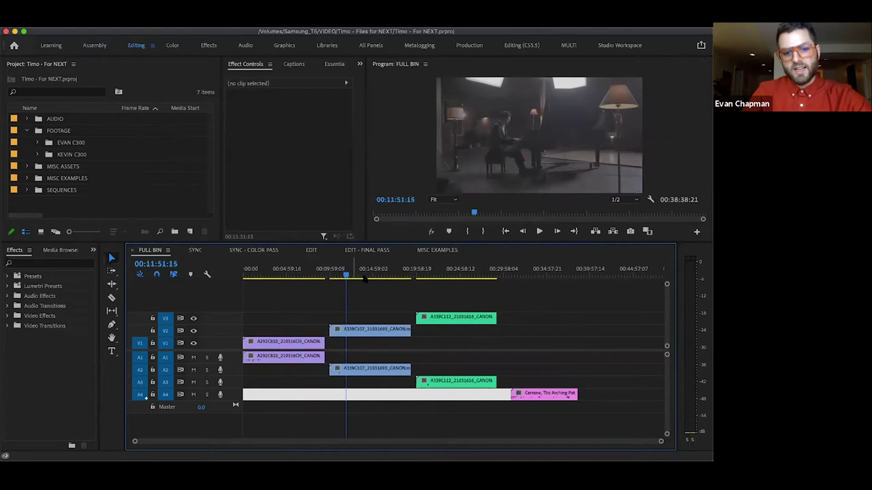
click(453, 271)
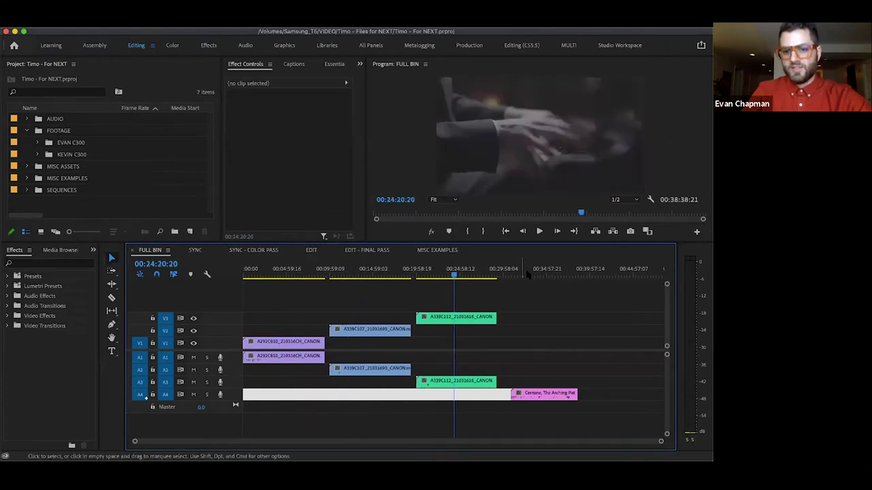
click(525, 272)
click(491, 294)
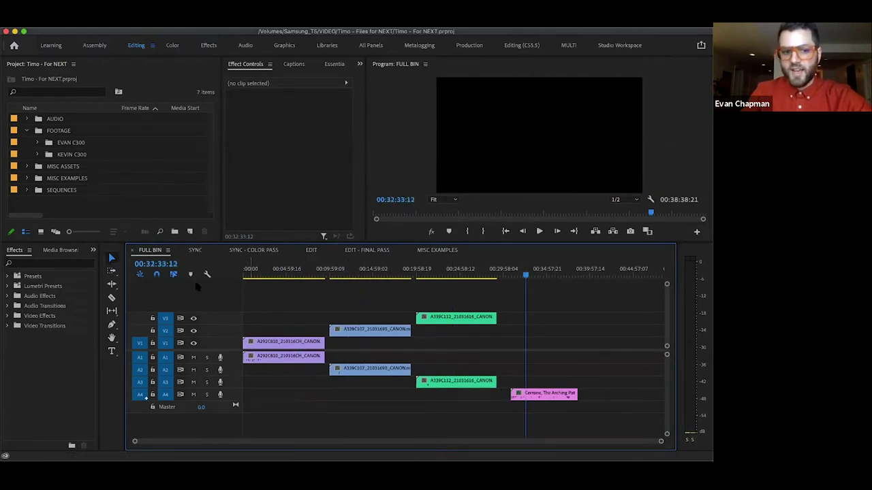
Expand the SEQUENCES bin, view the SYNC sequence for comparison and return to FULL BIN.
click(26, 190)
scroll(70, 216, left, 3)
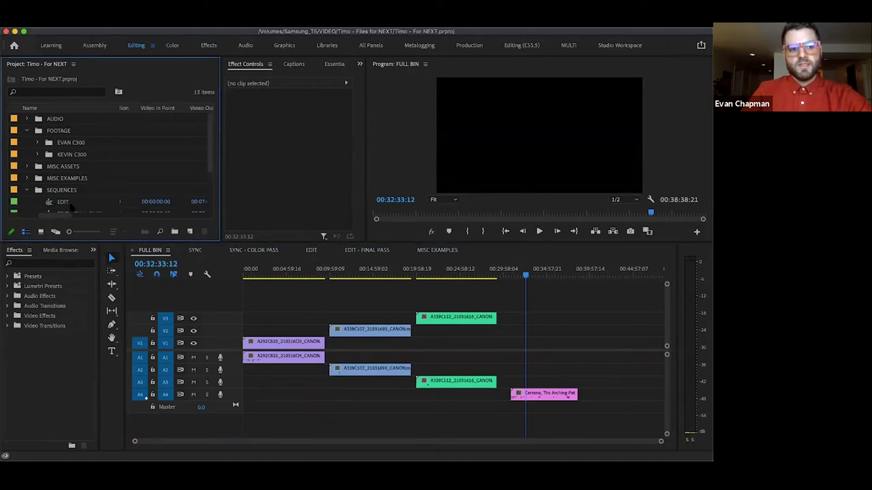
click(195, 250)
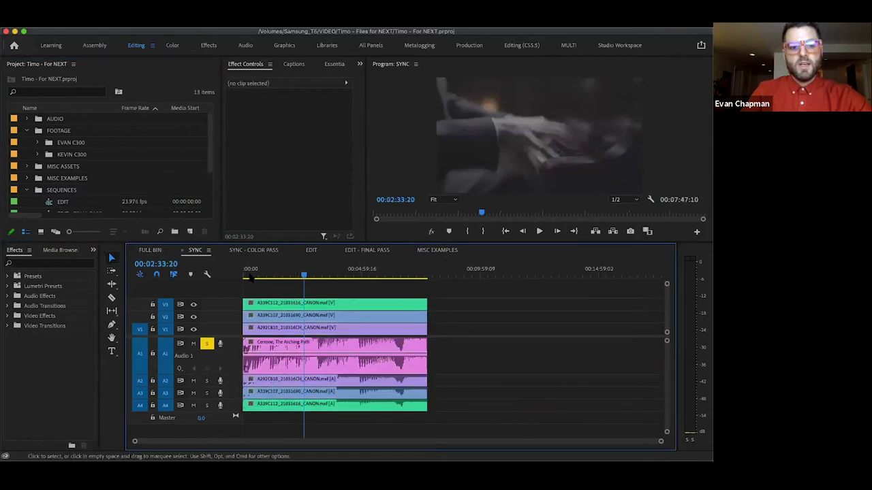
click(150, 250)
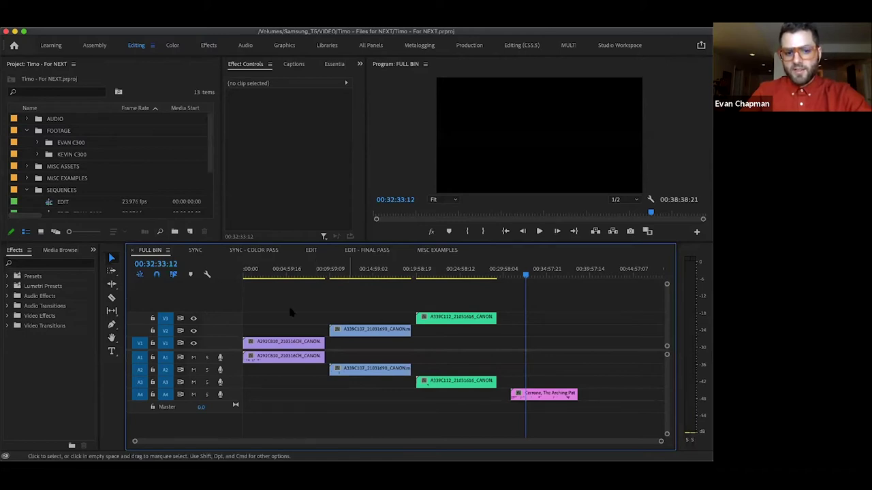
Expand the audio tracks in FULL BIN to show their waveforms and enlarge the timeline area.
click(349, 270)
scroll(235, 354, up, 2)
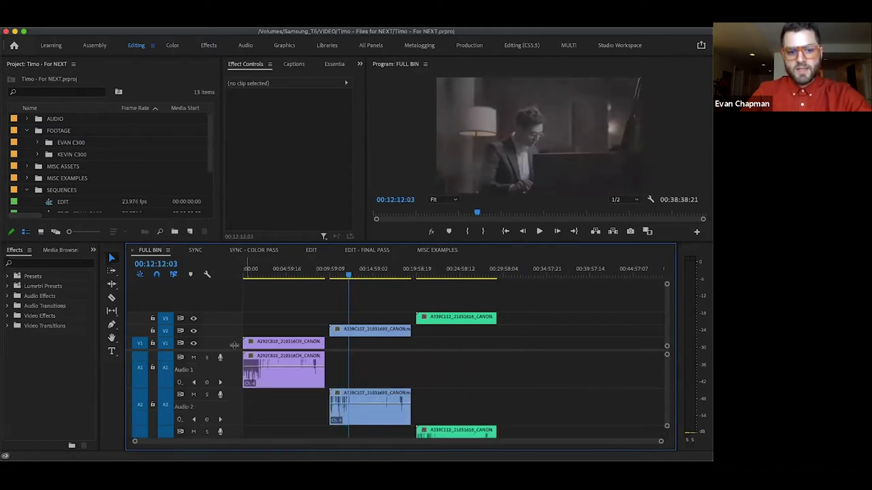
scroll(234, 348, down, 2)
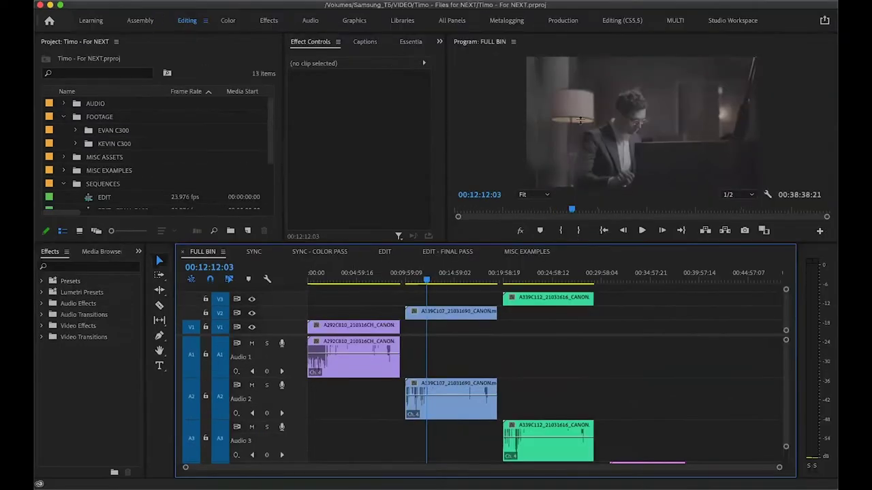
drag(481, 241, 472, 168)
Examine the first camera clip's audio waveform around 00:04:16:14.
click(349, 183)
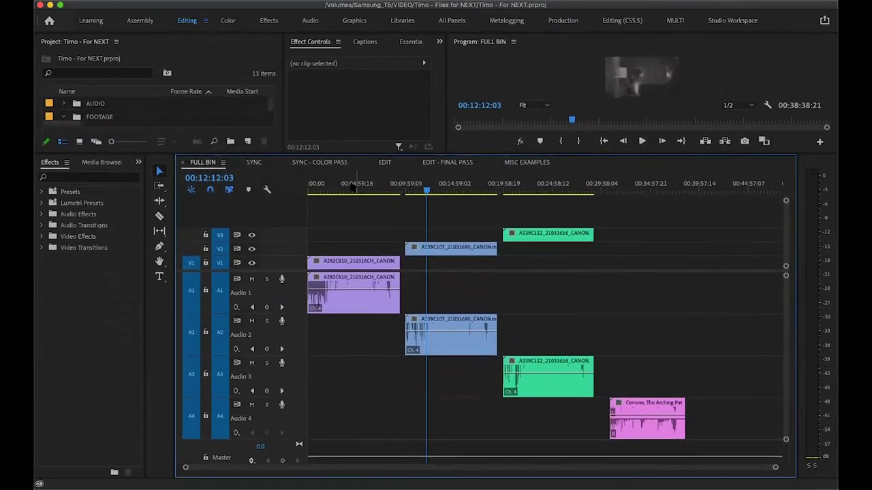
key(equal)
key(equal)
key(equal)
key(equal)
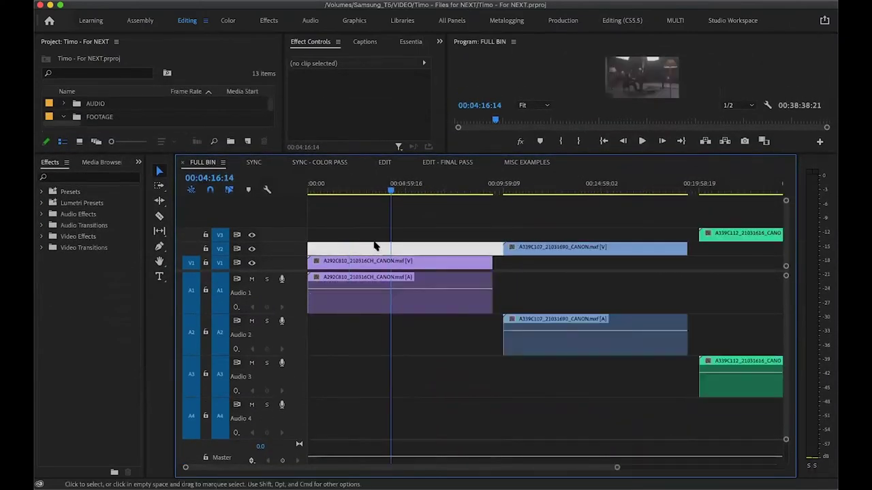
key(minus)
key(minus)
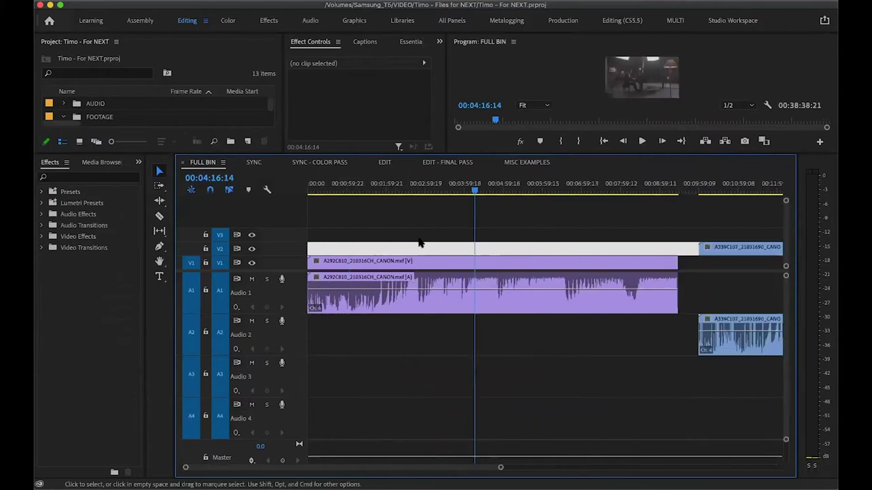
key(minus)
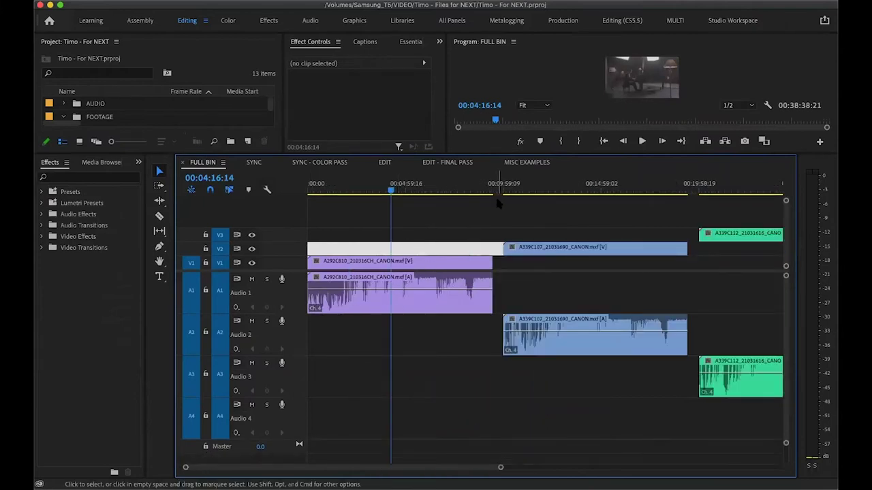
Examine the first camera clip's audio waveform in closer detail around 00:02:13:10.
click(353, 190)
key(equal)
key(equal)
key(equal)
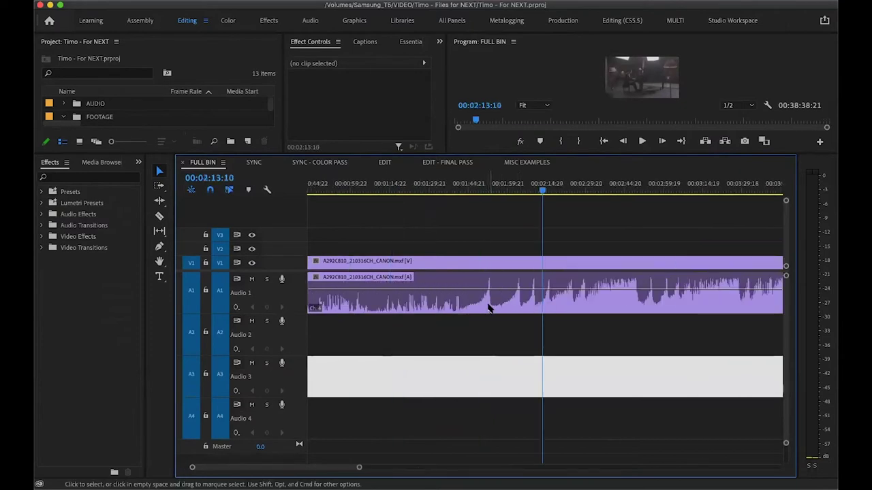
key(minus)
key(minus)
key(minus)
key(minus)
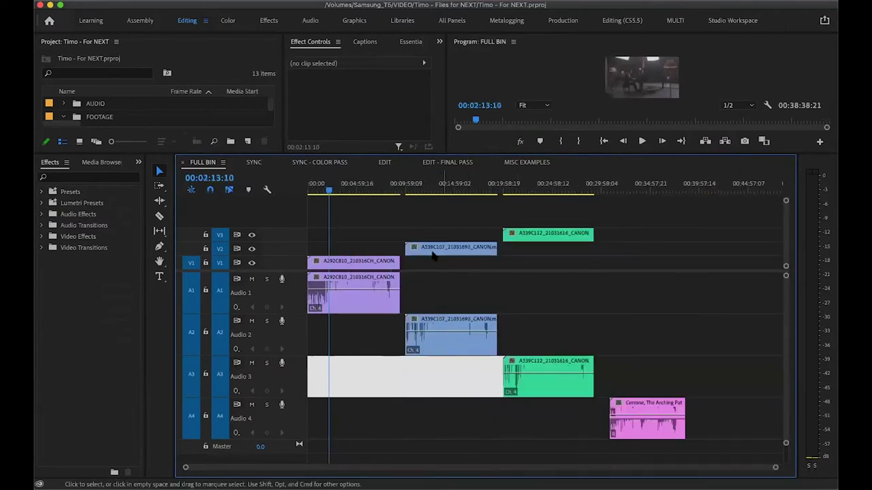
Examine the audio peaks near 00:01:51:05 in the first camera's clip against the other clips' waveforms.
key(equal)
key(equal)
key(equal)
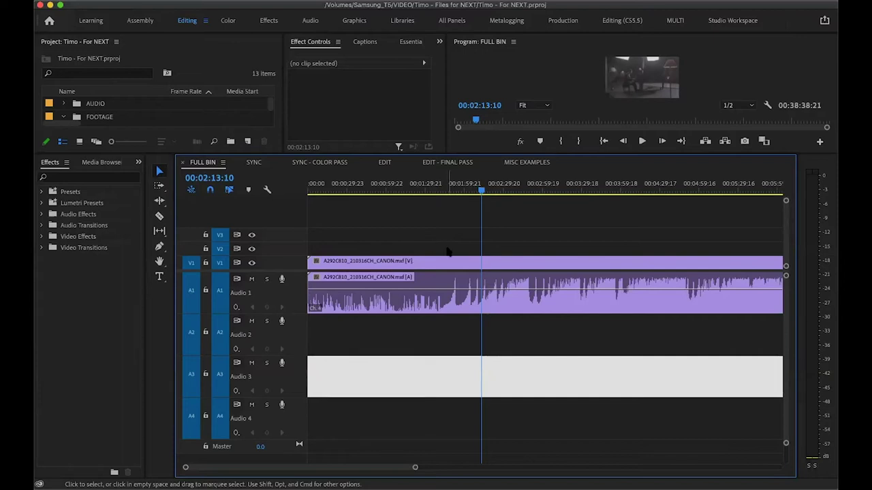
click(454, 215)
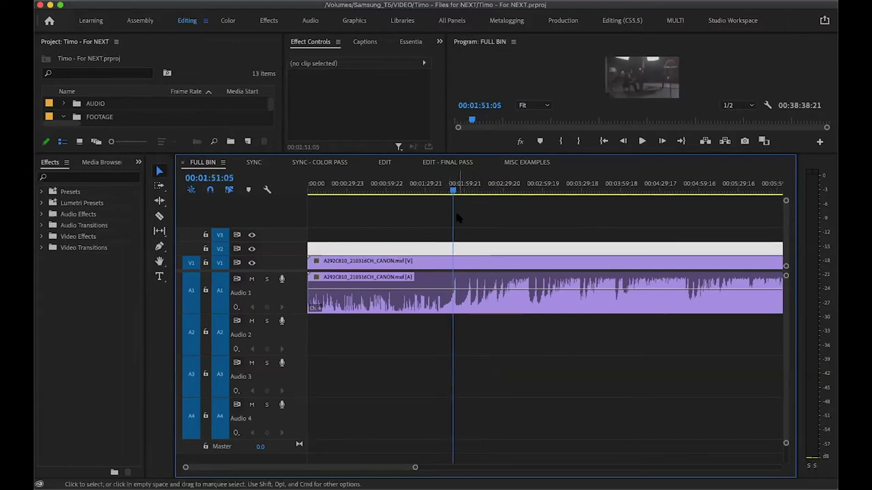
key(minus)
key(minus)
key(minus)
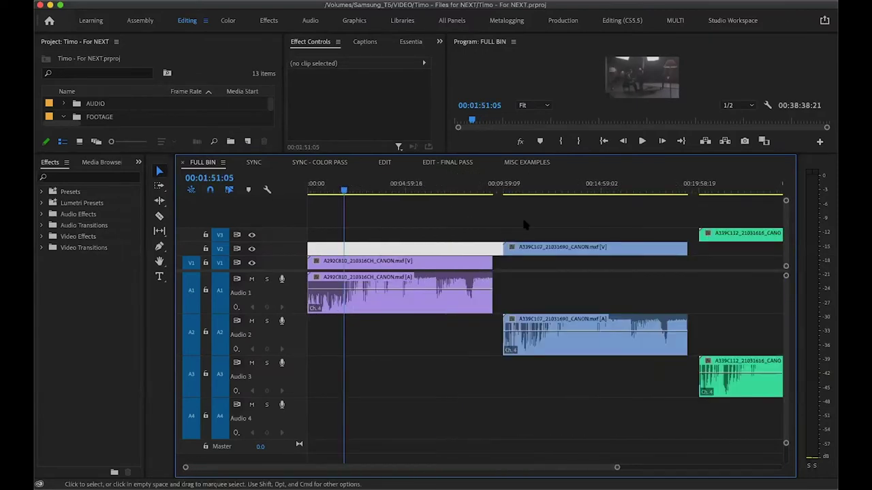
key(equal)
key(equal)
key(equal)
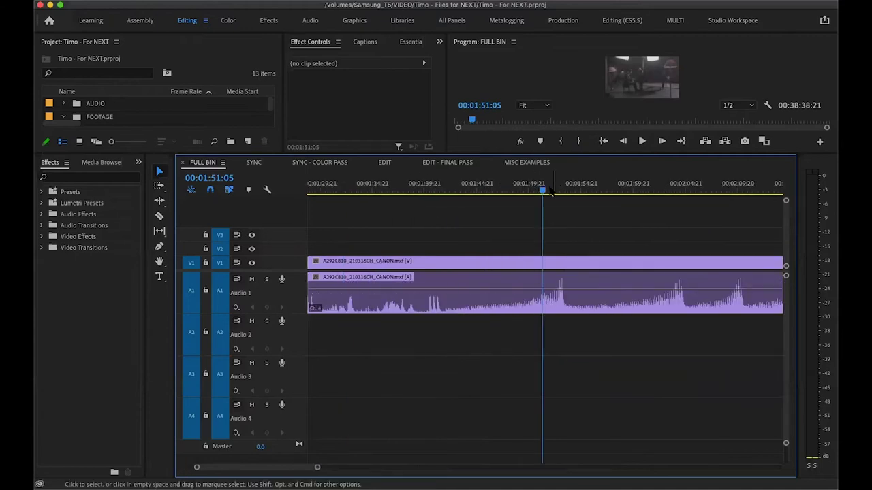
click(551, 192)
key(minus)
key(minus)
key(minus)
Examine the second camera clip's audio waveform around 00:11:19:03.
click(529, 191)
key(equal)
key(equal)
key(equal)
key(minus)
key(minus)
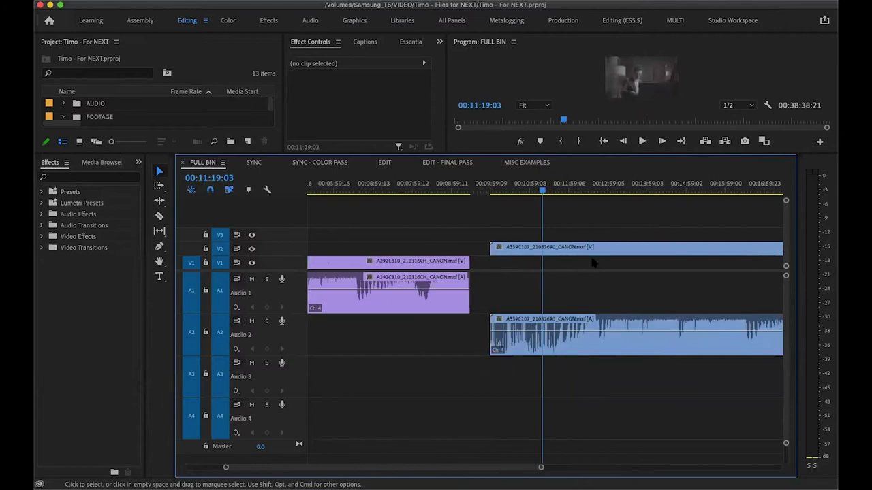
key(minus)
Examine the third camera clip's audio waveform around 00:21:55:03 and return to the full sequence view.
click(519, 191)
key(equal)
key(equal)
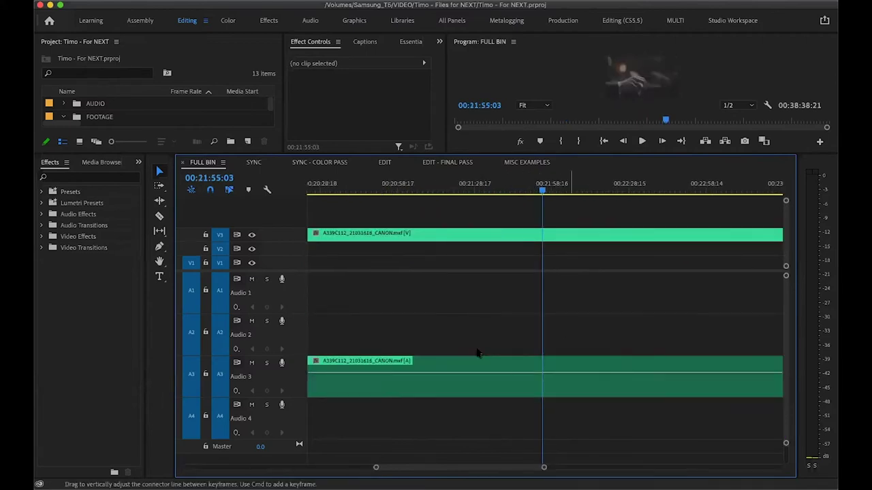
key(minus)
key(minus)
key(minus)
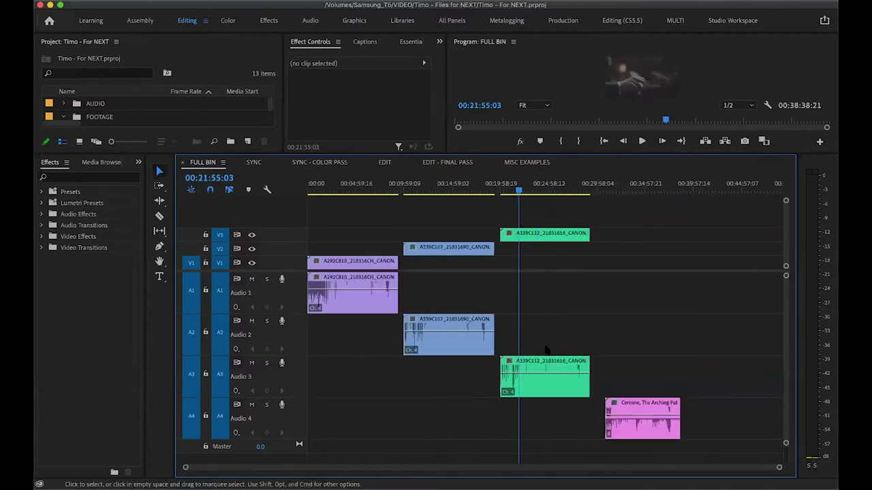
Examine the Synchronize audio track channel options for the three camera clips, and dismiss them without syncing.
drag(350, 204, 554, 443)
click(555, 432)
click(554, 442)
drag(364, 199, 546, 427)
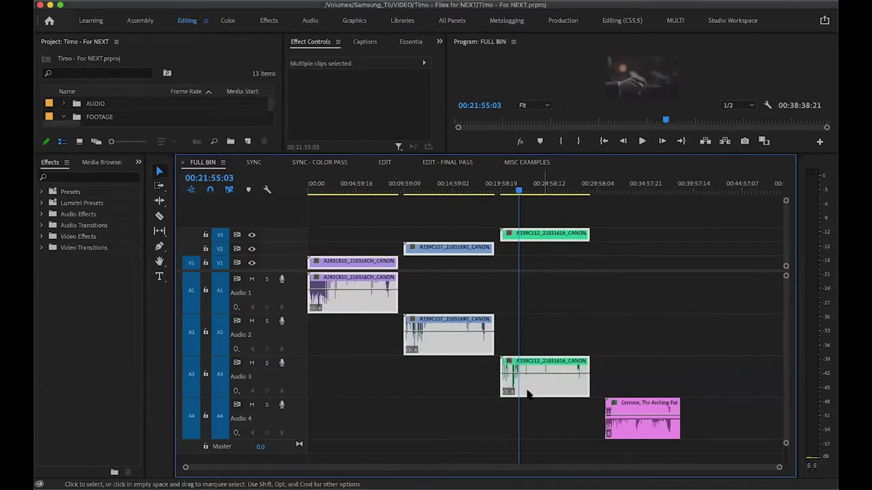
right_click(528, 395)
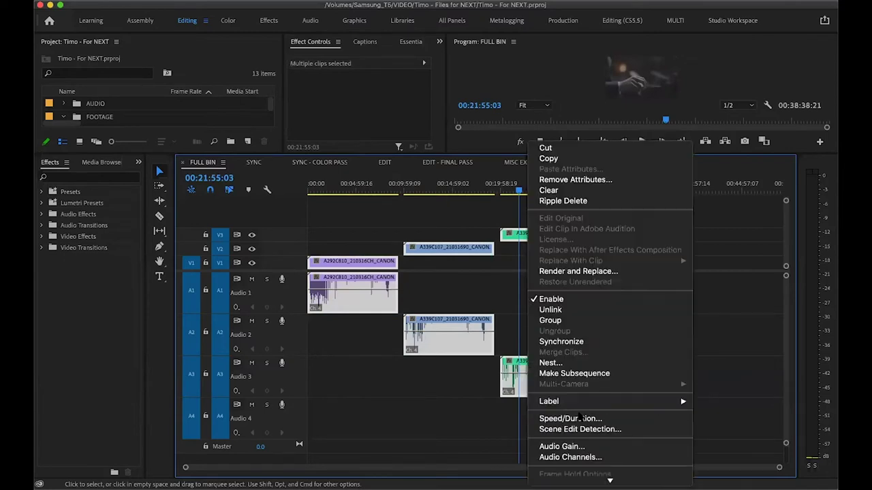
click(566, 246)
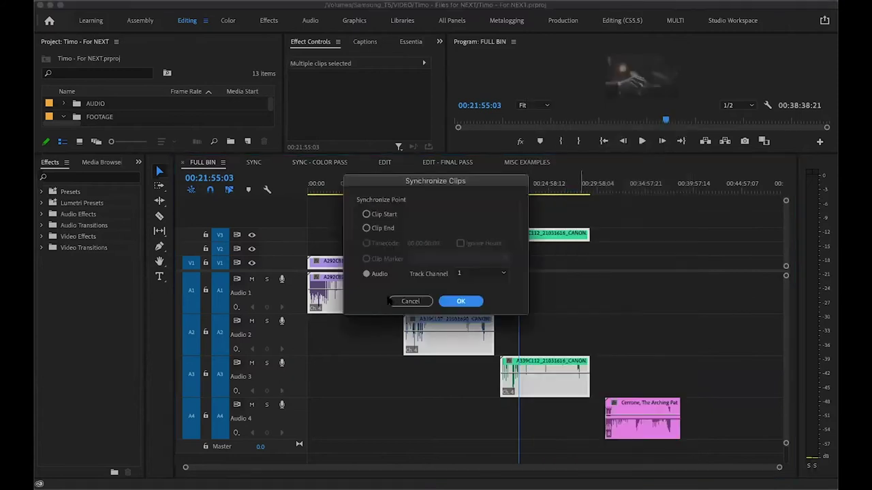
click(481, 274)
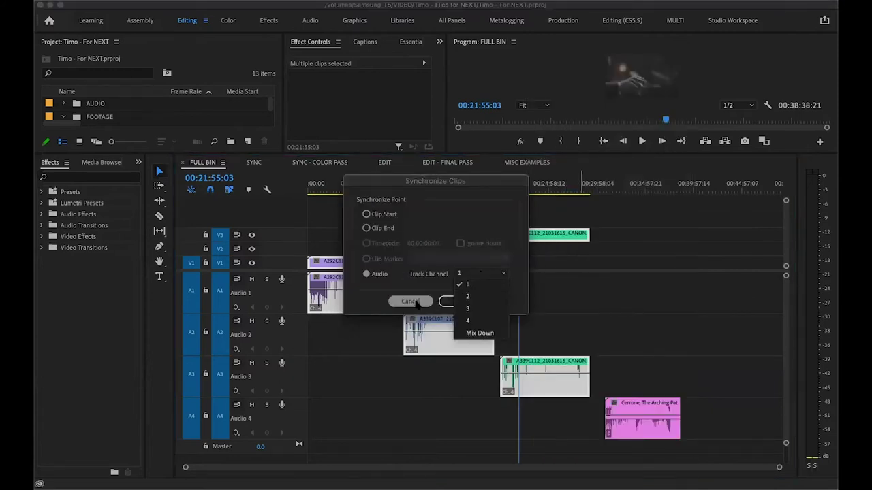
click(479, 305)
click(467, 233)
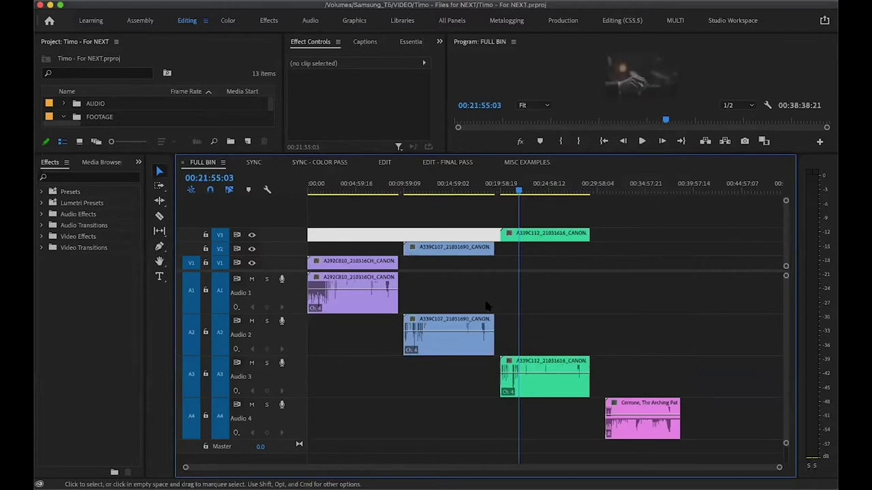
click(569, 263)
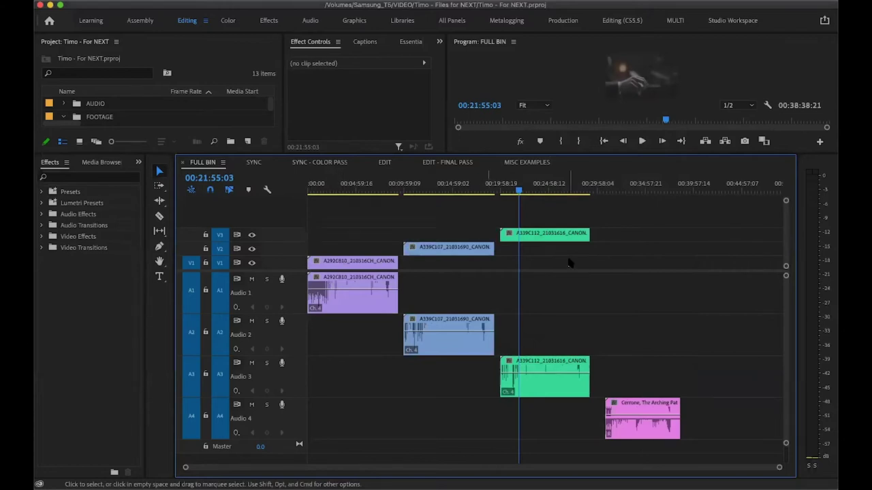
Place the playhead at 00:03:38:15 in the first camera's clip and enlarge the Program monitor.
click(415, 185)
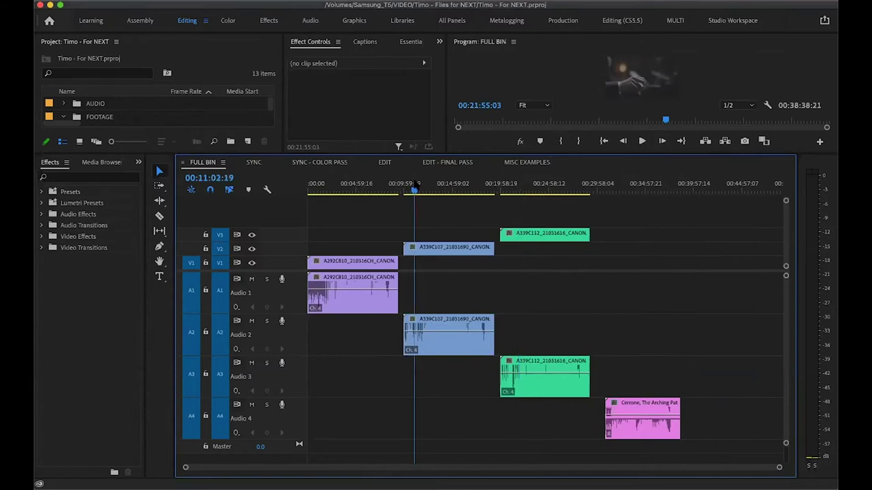
click(344, 185)
drag(562, 154, 562, 227)
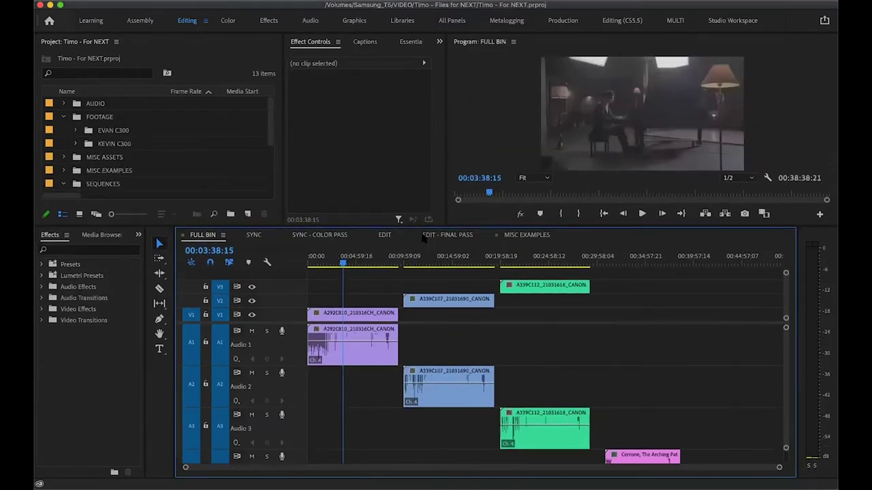
Scrub through the opening of the second camera's clip between 00:11:27:01 and 00:10:10:22, checking picture against waveform.
click(449, 264)
click(418, 265)
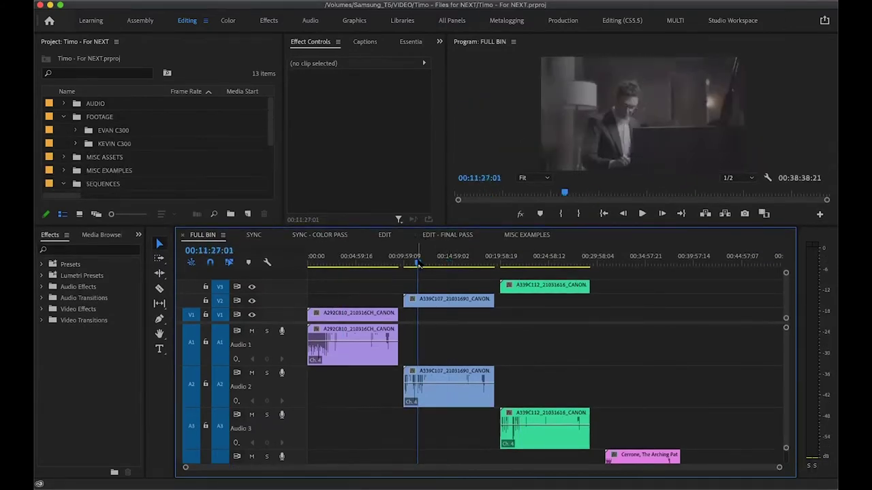
key(equal)
key(equal)
key(equal)
key(minus)
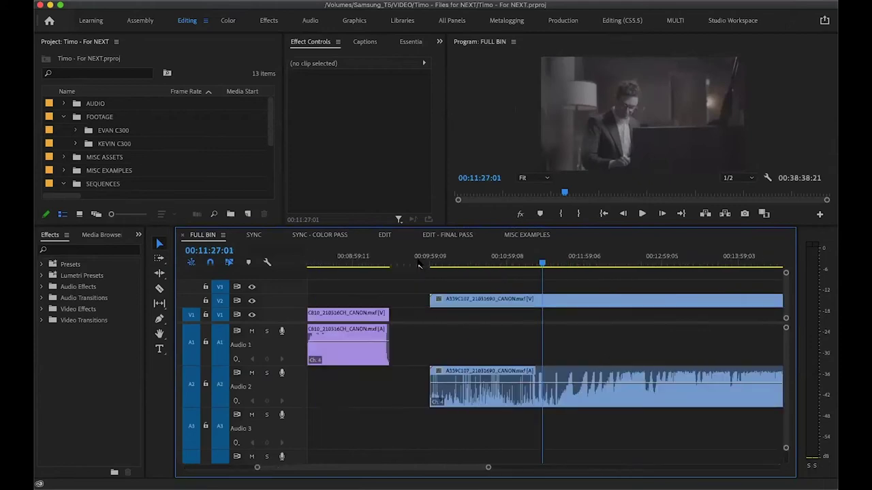
click(489, 263)
drag(504, 263, 485, 265)
click(543, 266)
click(445, 266)
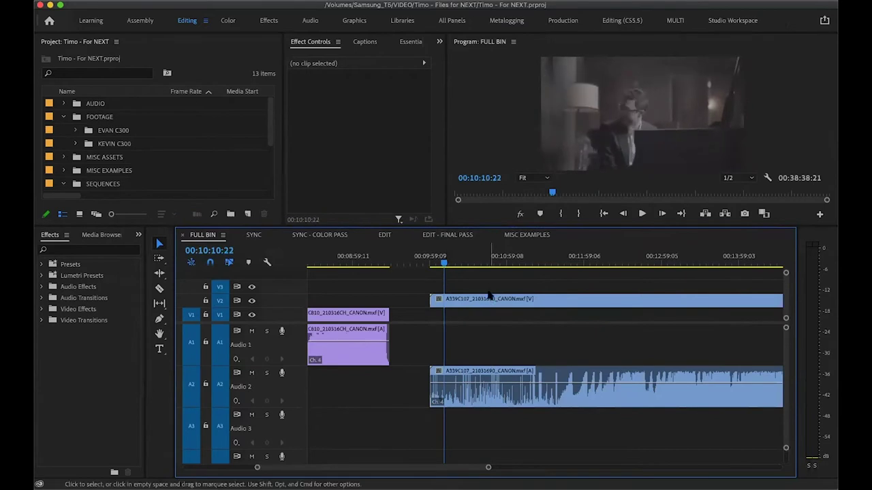
key(backslash)
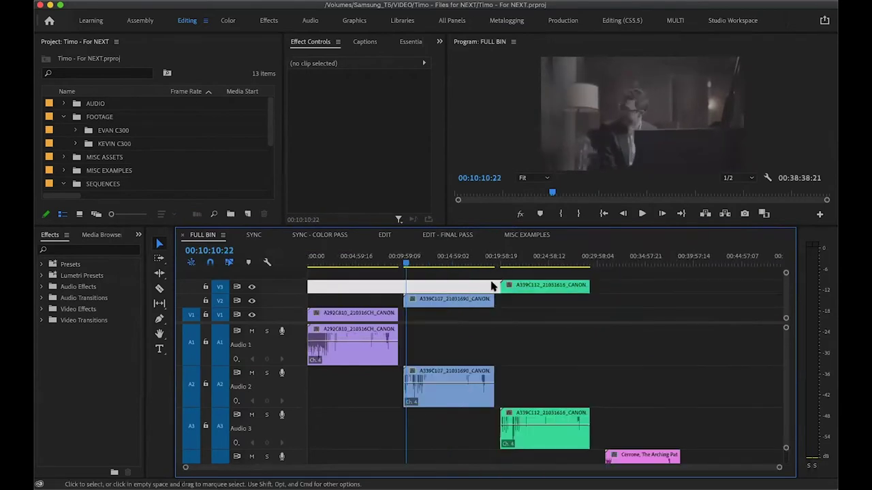
Try stacking the second camera's clip over the first camera's clip at the sequence start, and undo the move.
click(526, 263)
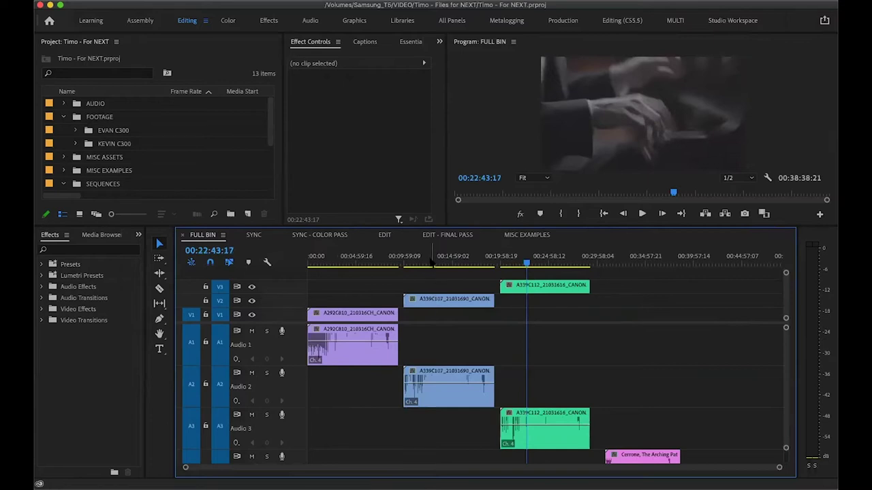
click(430, 260)
drag(427, 302, 331, 302)
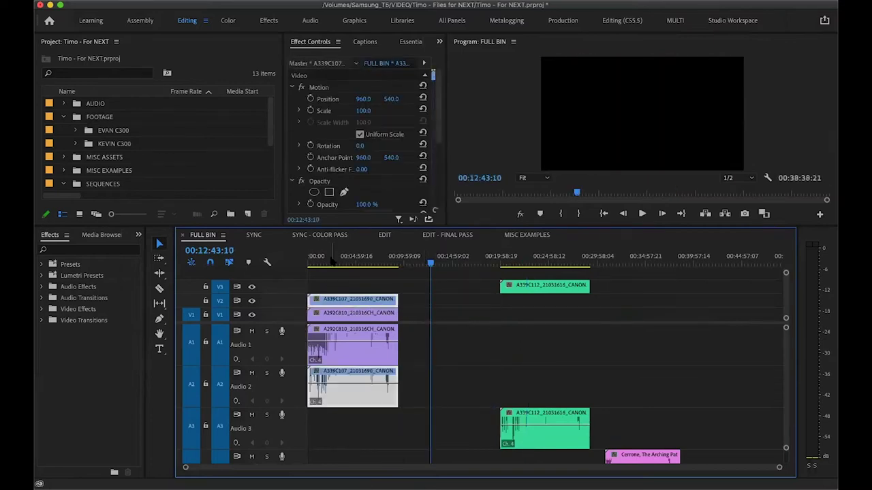
key(super+z)
Preview the three camera angles again for comparison, ending over the second camera's clip at 00:10:45:10.
click(361, 314)
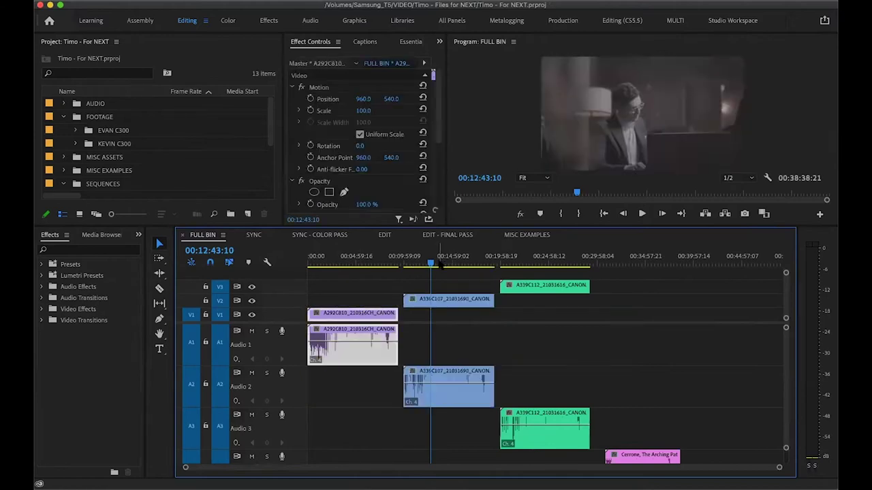
click(539, 263)
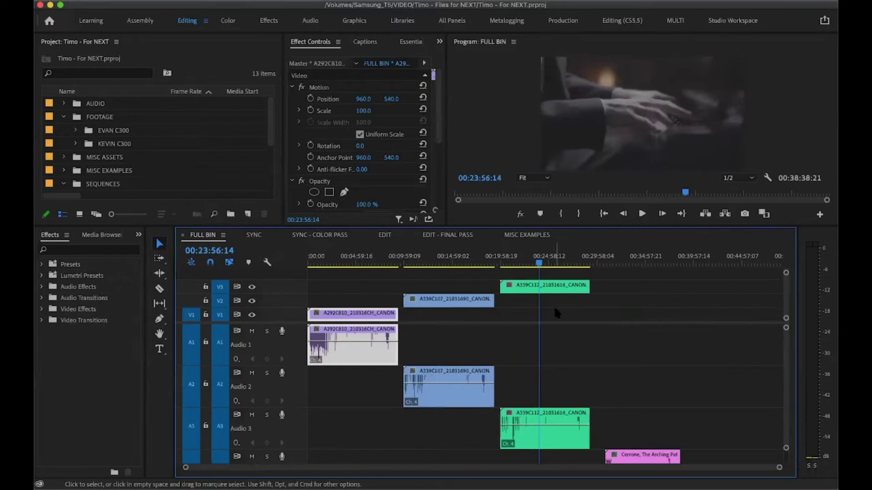
click(438, 320)
click(342, 264)
click(443, 260)
click(544, 260)
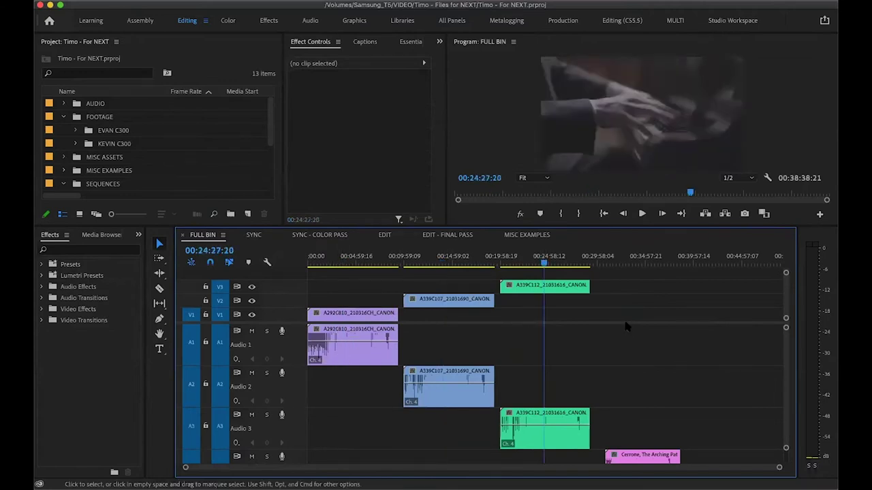
click(410, 260)
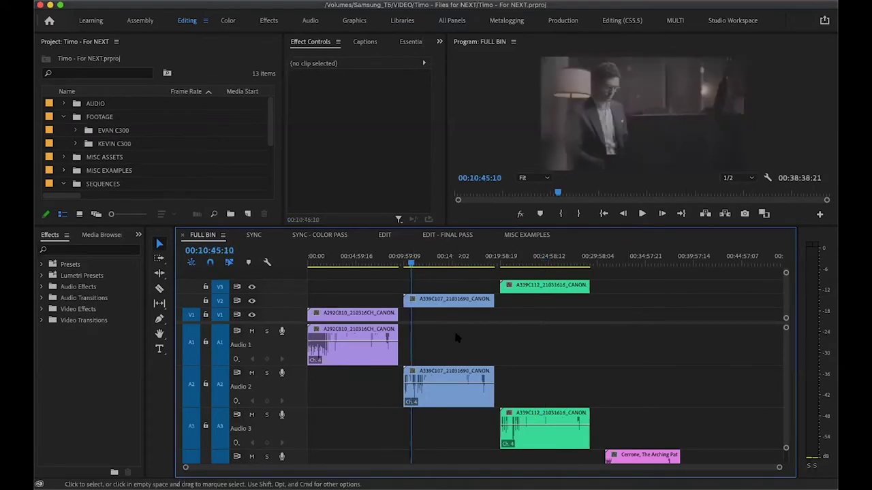
key(=)
key(-)
Move the second camera's clip on V2 and A2 to the sequence start and compare both clips' waveforms around 00:02:11:21.
click(422, 303)
drag(334, 308, 331, 307)
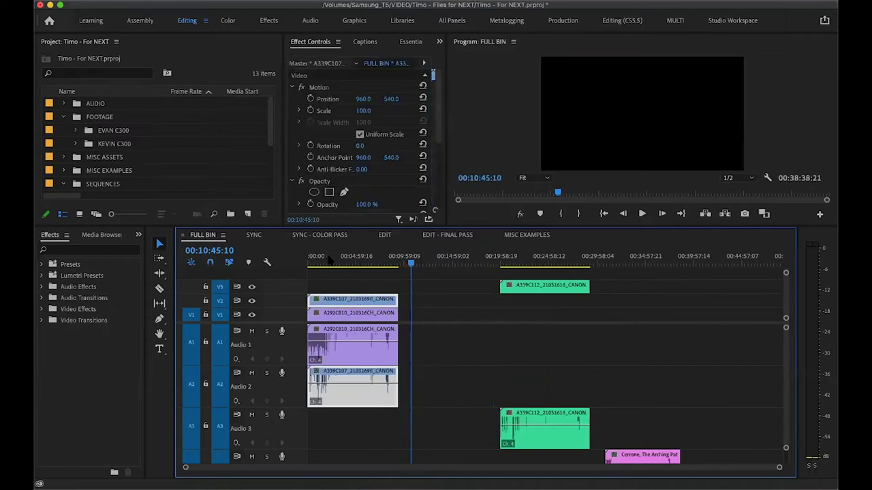
click(333, 259)
key(=)
key(=)
key(=)
key(=)
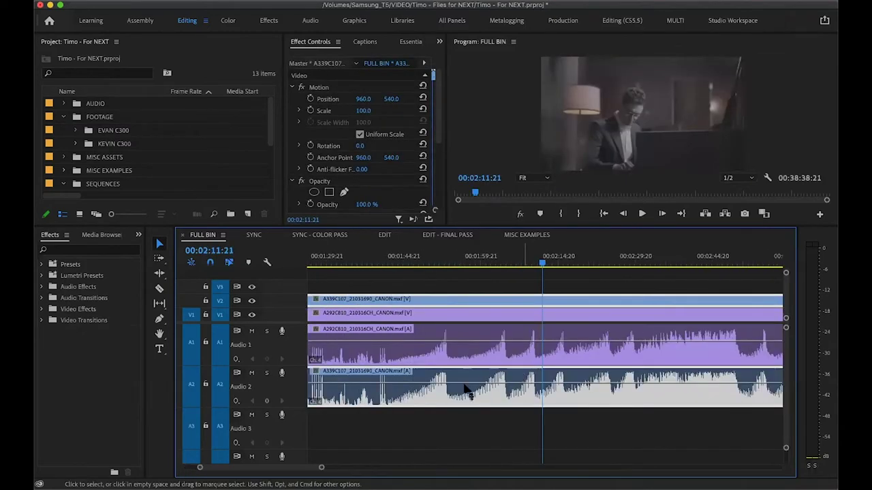
Compare the two stacked camera clips' waveforms at 00:01:40:18 and 00:01:41:03, up close and over their full length.
click(462, 256)
key(=)
key(=)
key(=)
key(=)
key(=)
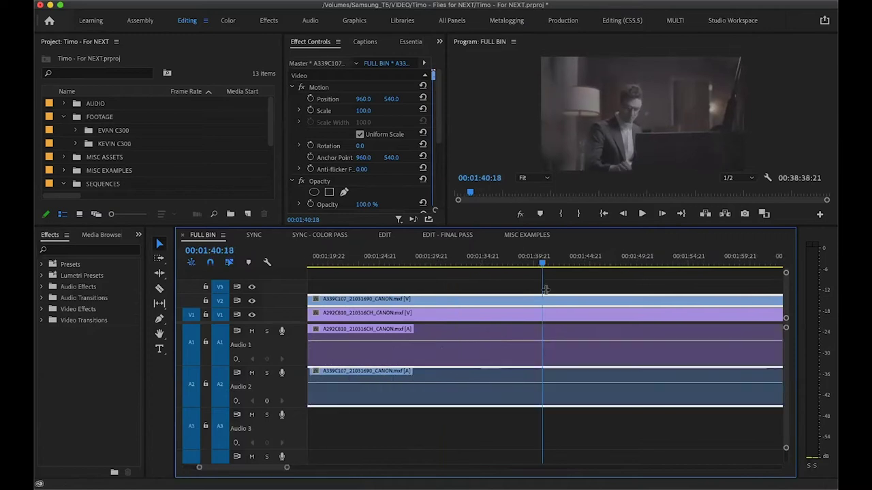
click(574, 258)
key(-)
key(-)
key(-)
key(-)
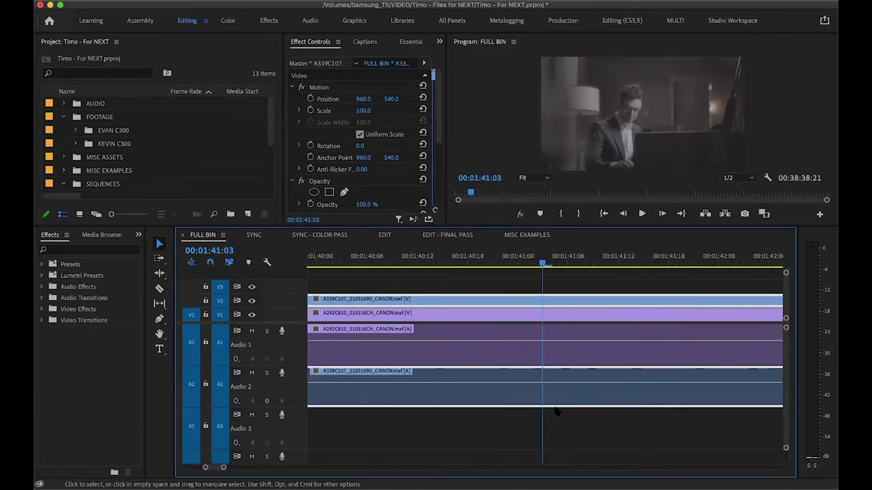
key(-)
key(-)
key(-)
key(-)
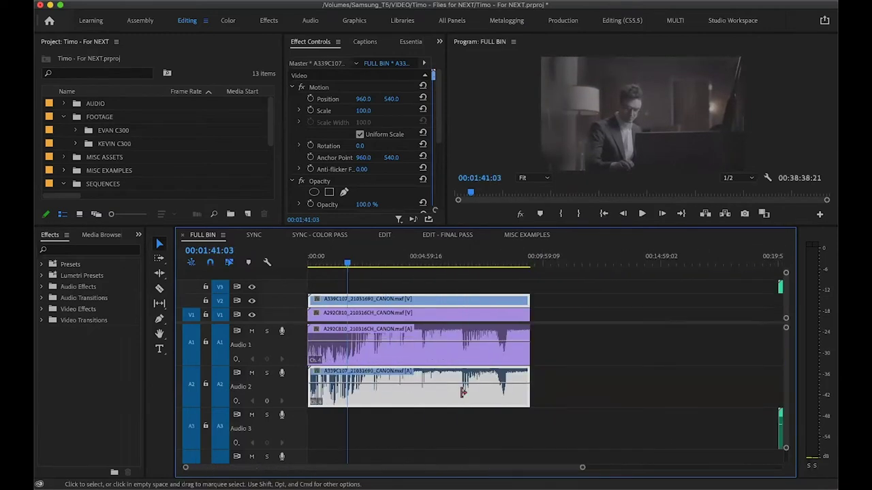
Move the second camera's clip on V2 and A2 back to start at 00:09:28:13, right where the first camera's clip ends.
drag(343, 403, 443, 403)
click(563, 372)
drag(454, 301, 444, 301)
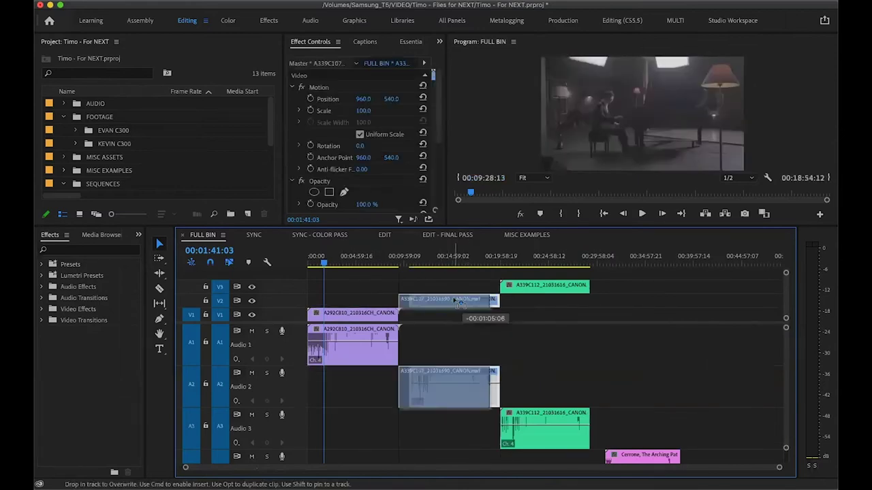
Compare the waveforms of the first and second camera's clips side by side, leaving the second clip in place.
click(349, 289)
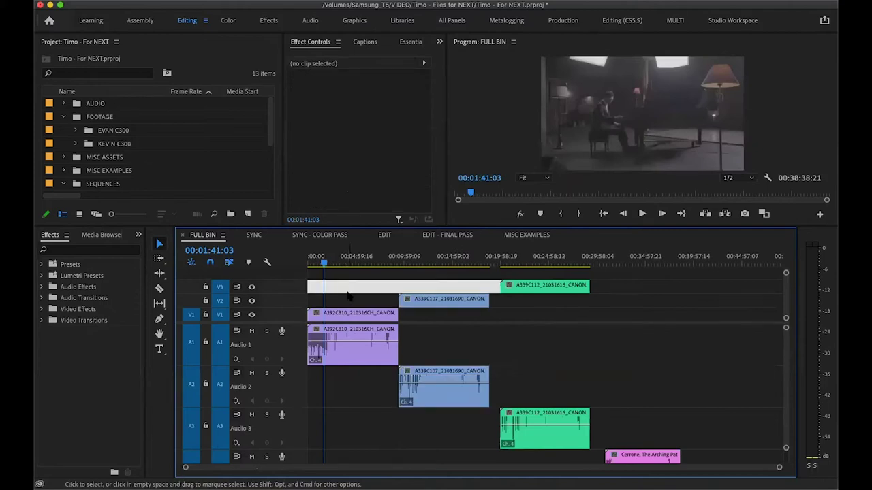
key(=)
key(=)
key(=)
key(=)
key(-)
key(-)
key(-)
key(-)
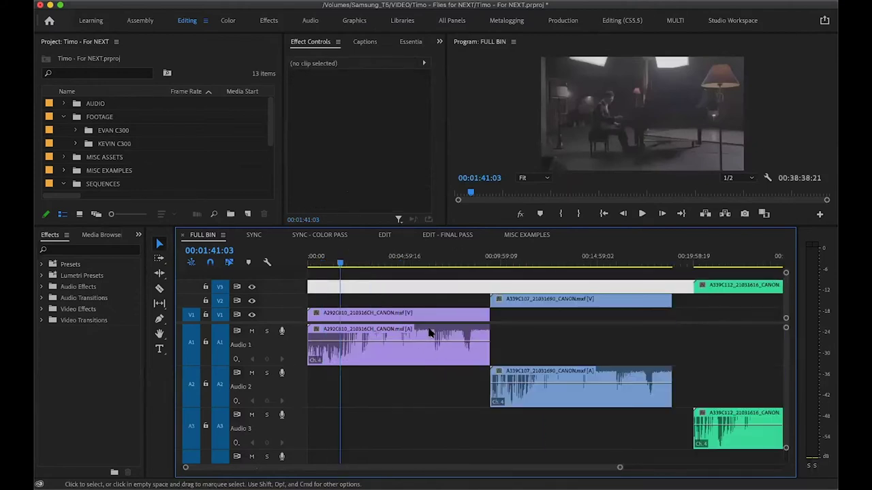
click(515, 292)
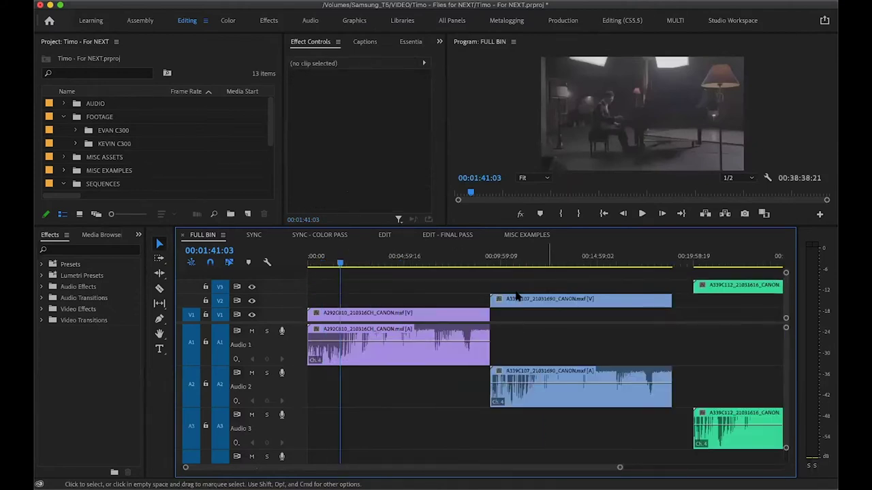
key(-)
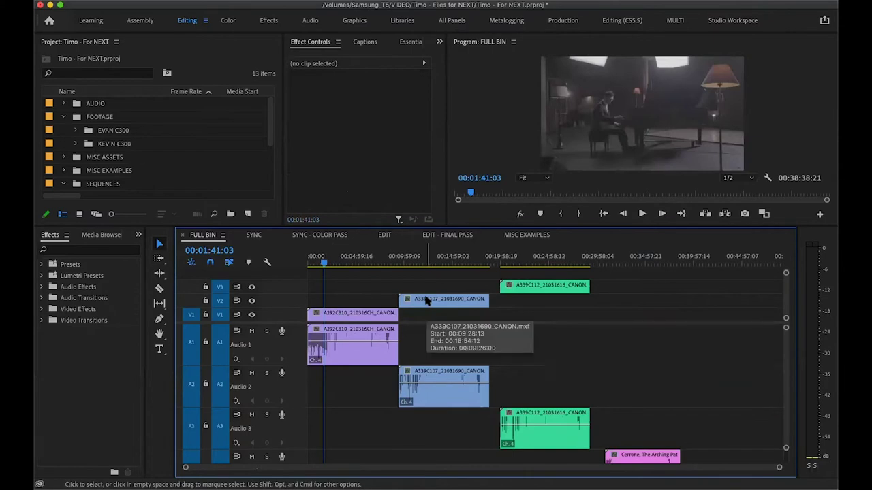
mouse_move(428, 300)
mouse_down()
mouse_move(441, 305)
mouse_move(414, 308)
mouse_up()
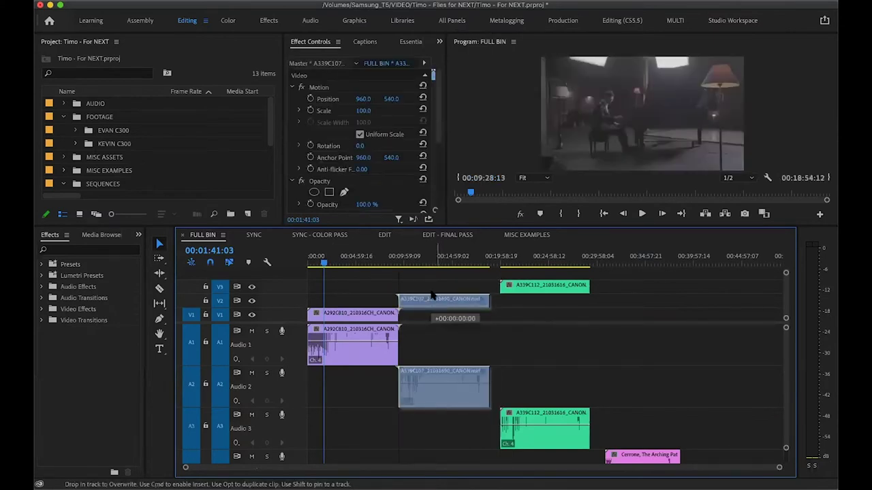
click(414, 308)
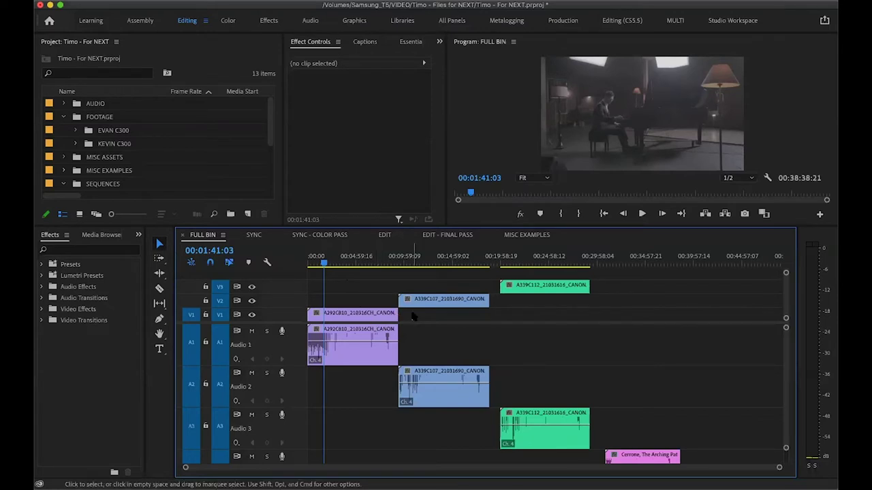
Preview the sequence at 00:10:52:09, 00:16:15:02 and over the song at 00:34:35:02, and return to the first camera's clip.
click(416, 264)
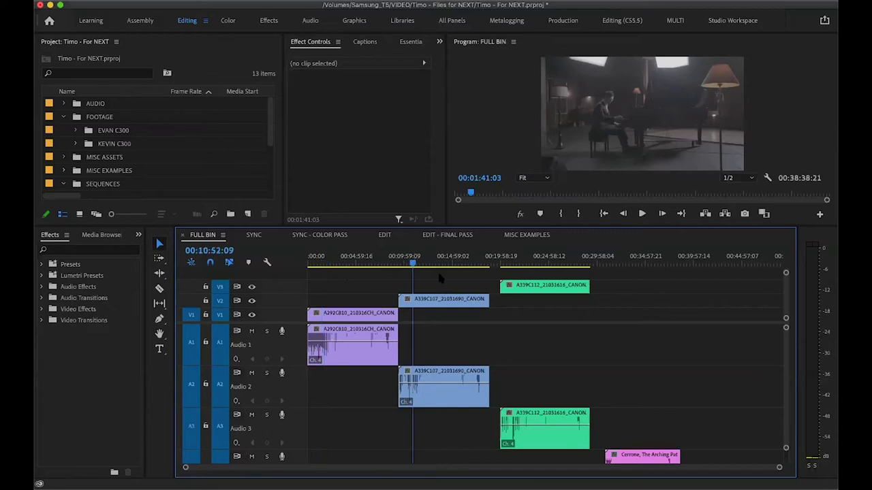
click(465, 262)
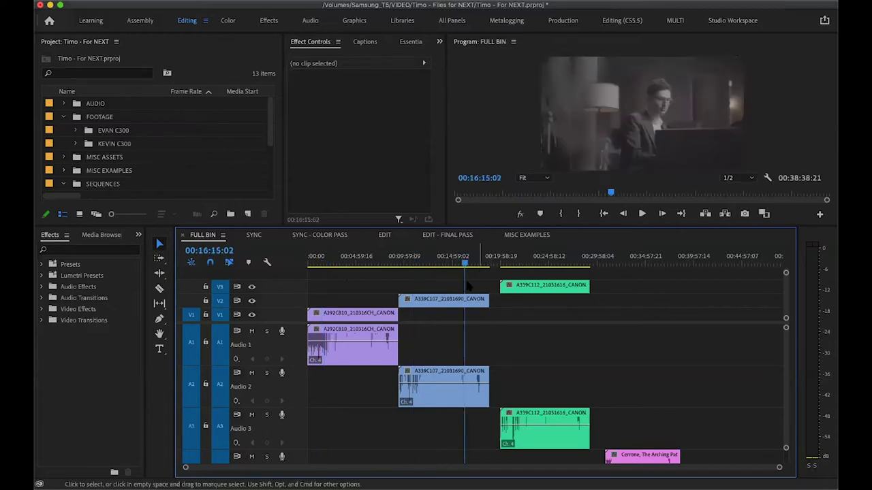
click(464, 285)
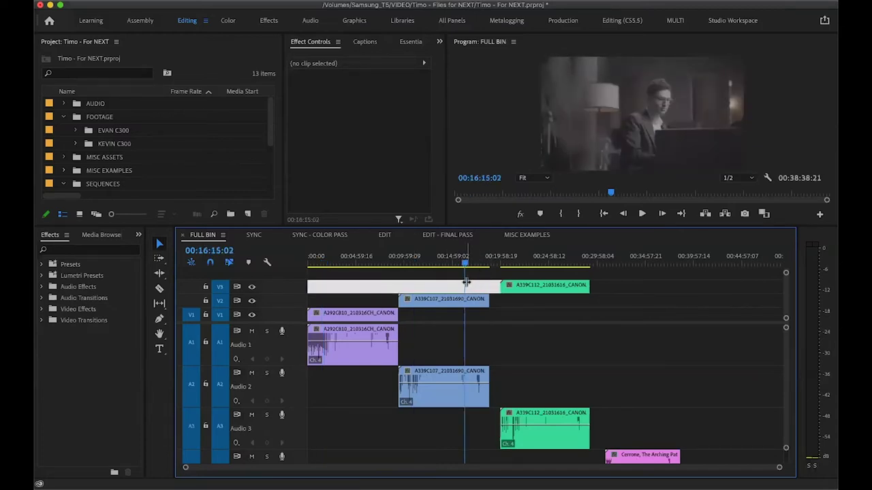
click(411, 277)
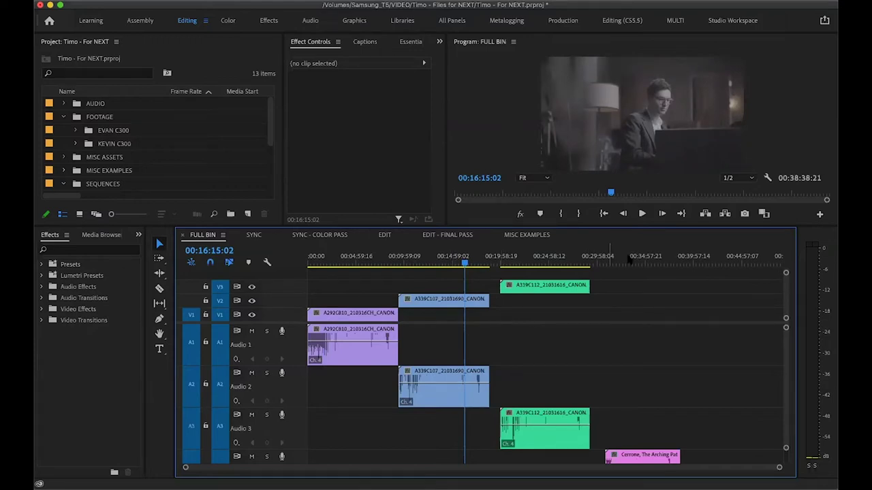
click(667, 256)
click(642, 256)
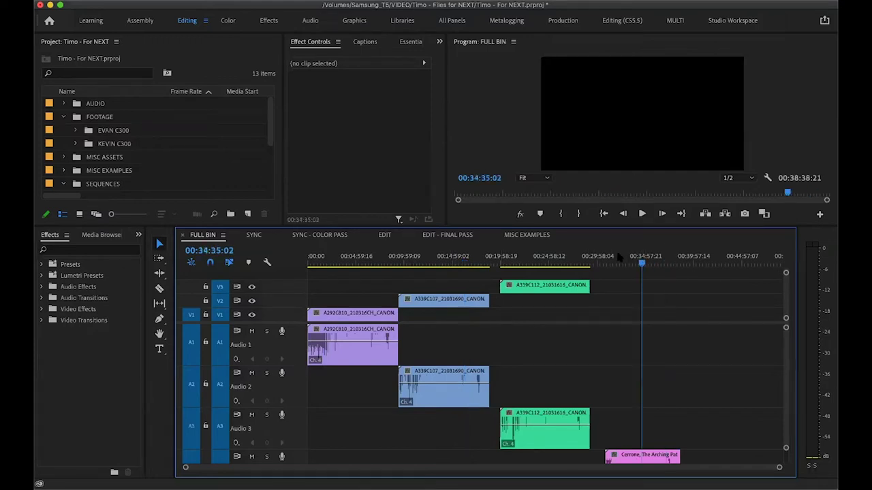
click(366, 256)
click(331, 256)
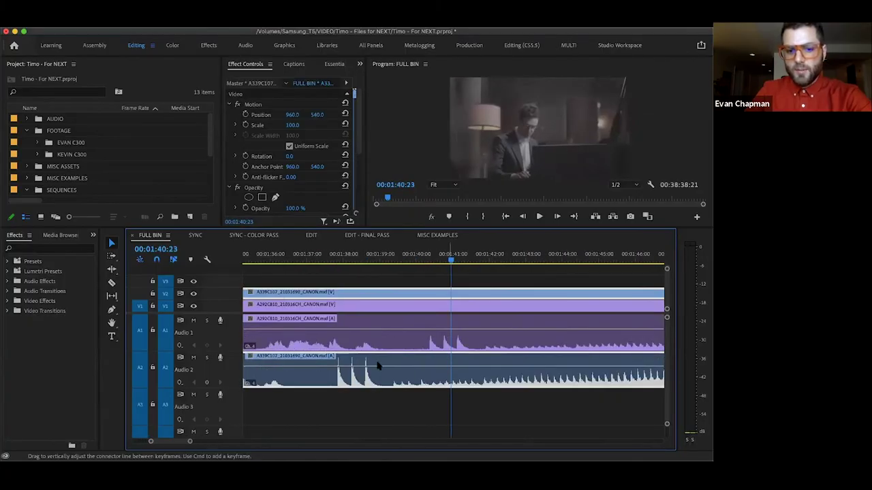
Slide the second camera's clip later to line up its three spikes with the first camera's, and park the playhead at 00:01:41:03.
drag(369, 378, 460, 373)
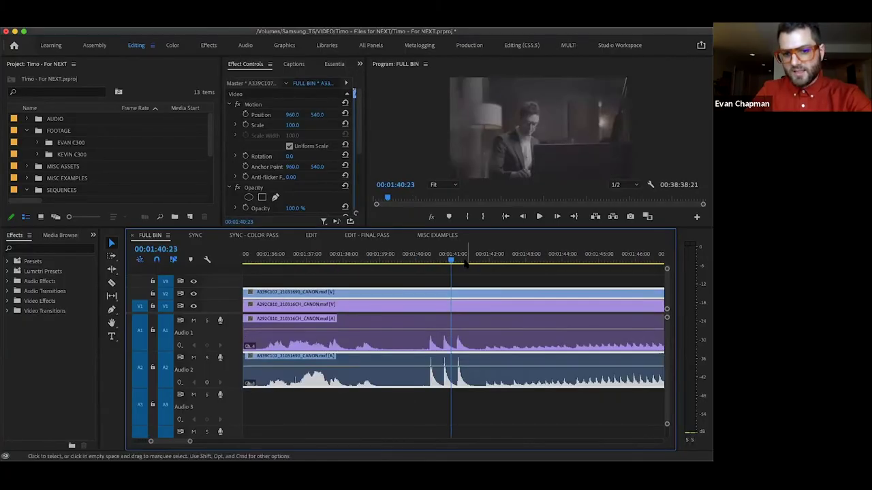
key(=)
key(=)
key(=)
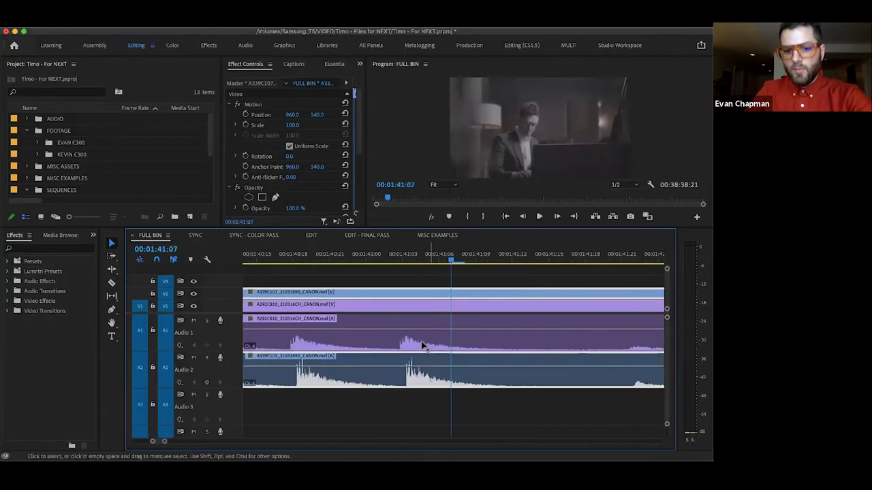
click(403, 254)
key(=)
Move the third camera's clip on V3 and A3 over the other two clips near the sequence start.
key(-)
key(-)
key(-)
key(-)
key(-)
key(-)
key(-)
key(-)
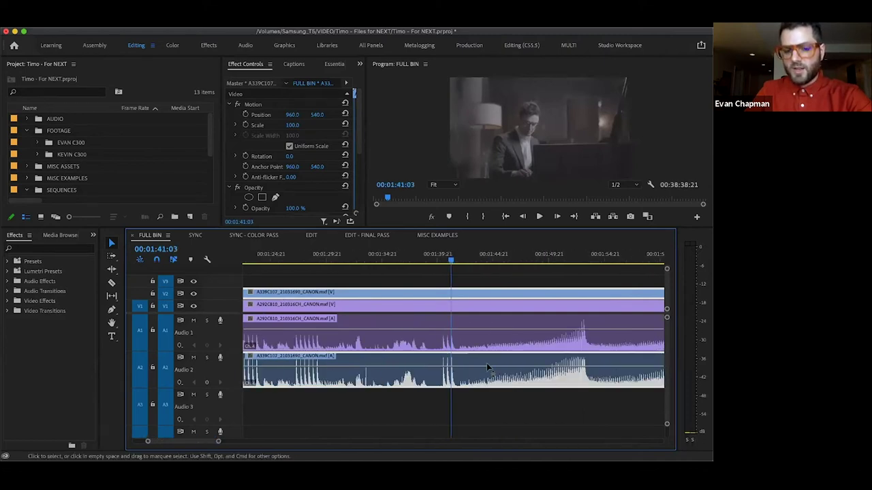
key(-)
drag(498, 279, 289, 286)
key(=)
key(=)
Slide the third camera's clip later to bring its audio spikes close to the other cameras' spikes near 00:01:41:03.
drag(424, 399, 451, 399)
key(=)
key(=)
key(=)
key(=)
key(-)
key(-)
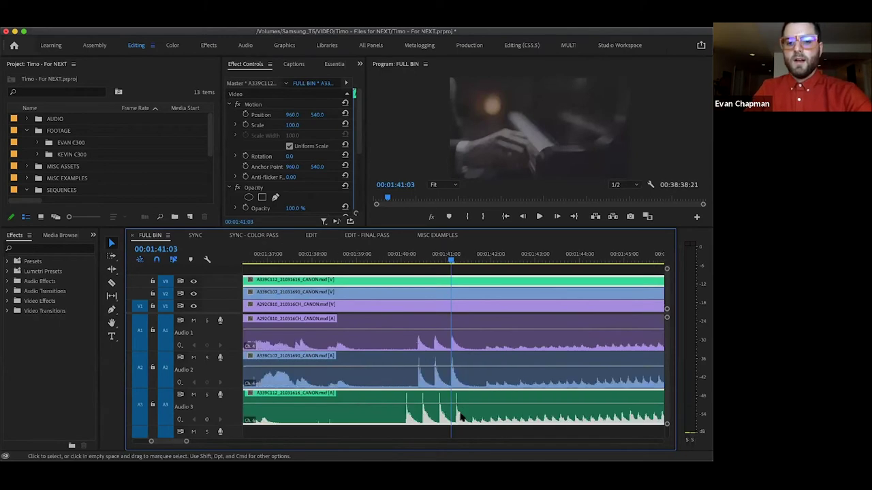
Nudge the third camera's clip slightly earlier to match its last spike to the other two at the playhead.
key(=)
key(=)
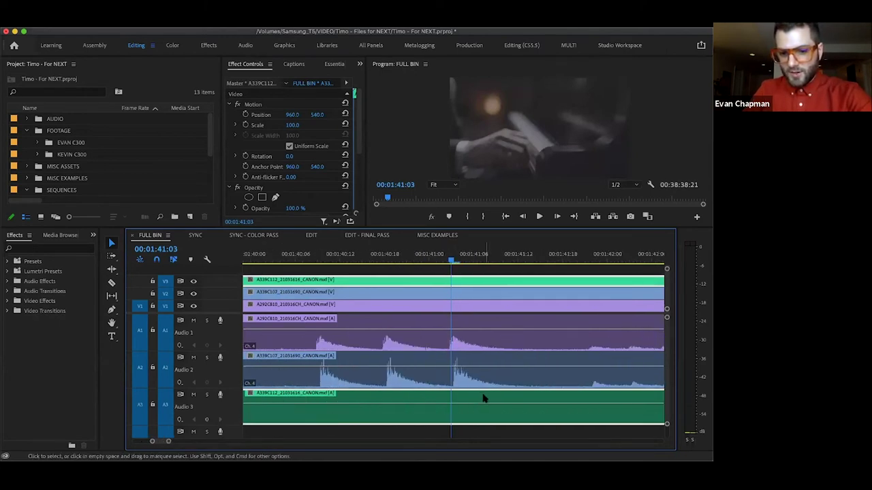
key(-)
key(-)
key(-)
key(-)
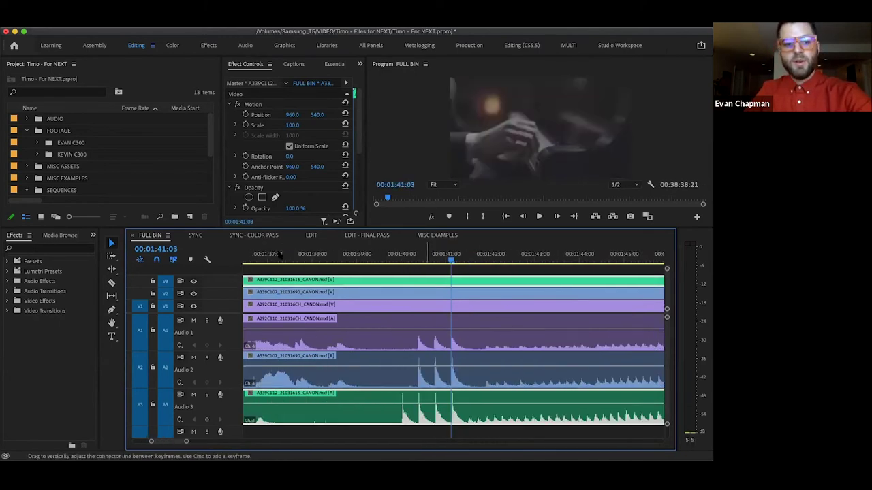
Open the SYNC sequence and park the playhead at 00:02:20:02.
click(194, 235)
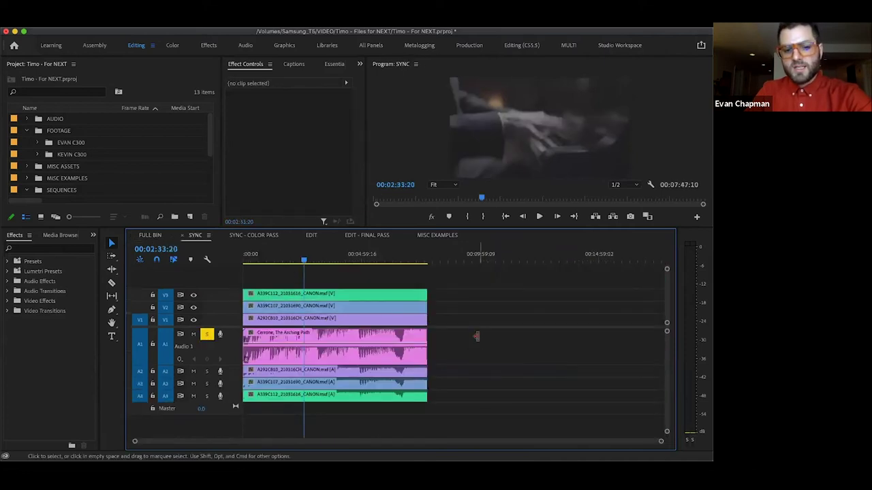
click(298, 257)
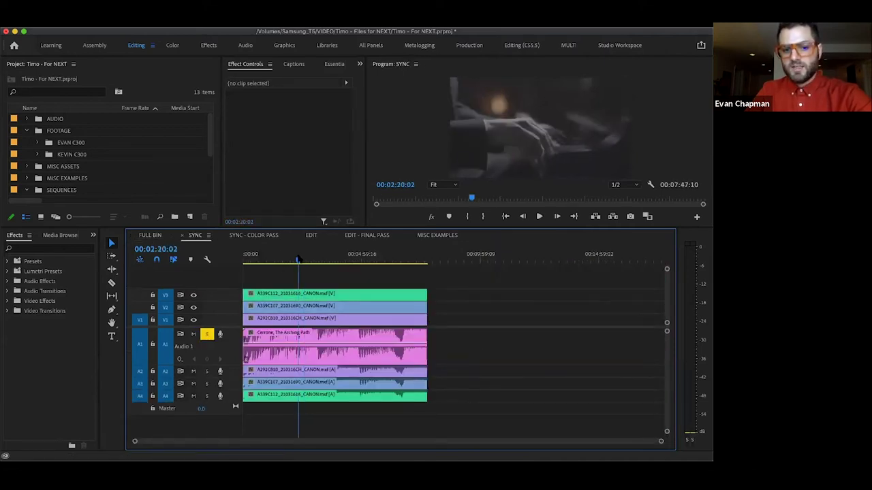
key(=)
key(=)
key(-)
key(-)
key(-)
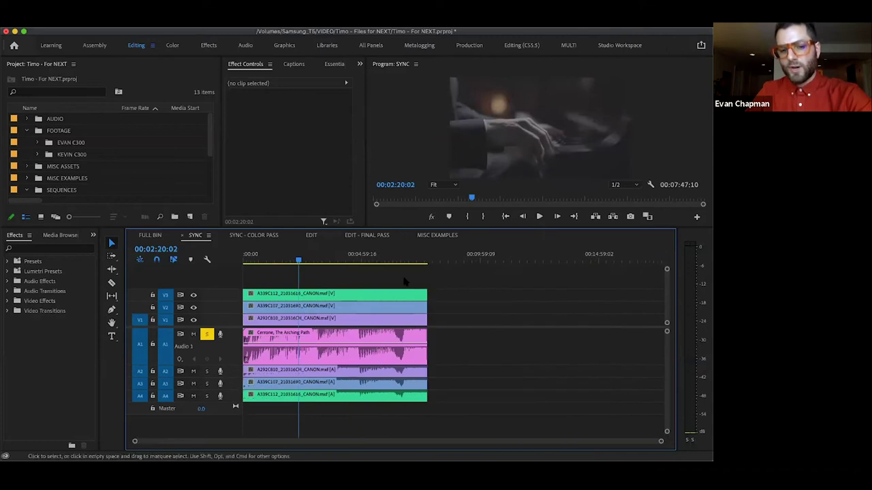
Examine how the song's waveform lines up with the three camera audio tracks around 00:02:20:02.
key(=)
key(=)
key(=)
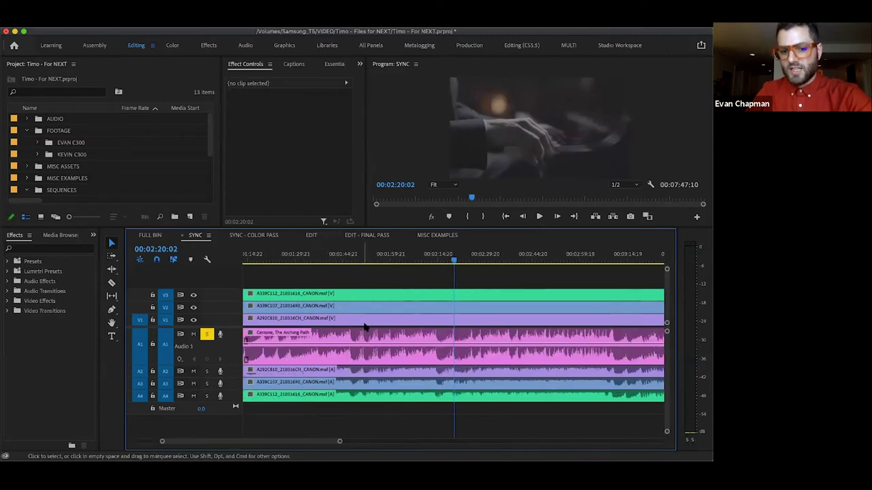
key(-)
key(-)
key(-)
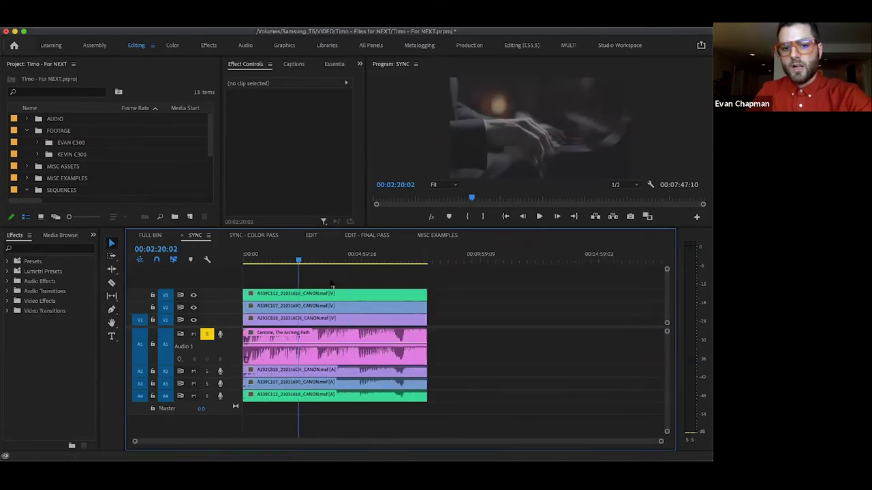
key(=)
key(=)
key(=)
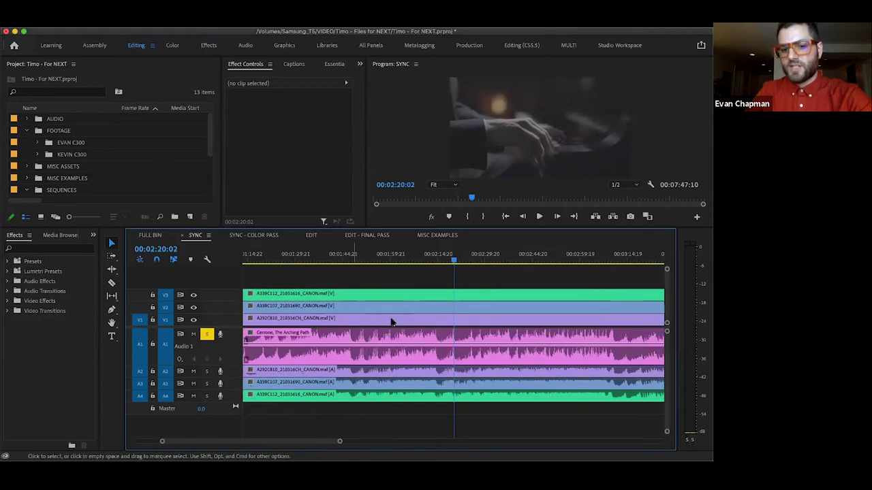
key(minus)
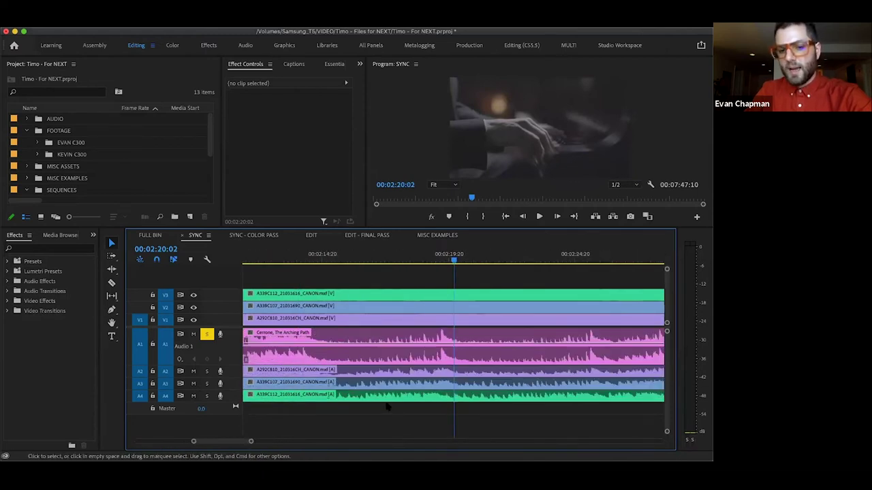
key(minus)
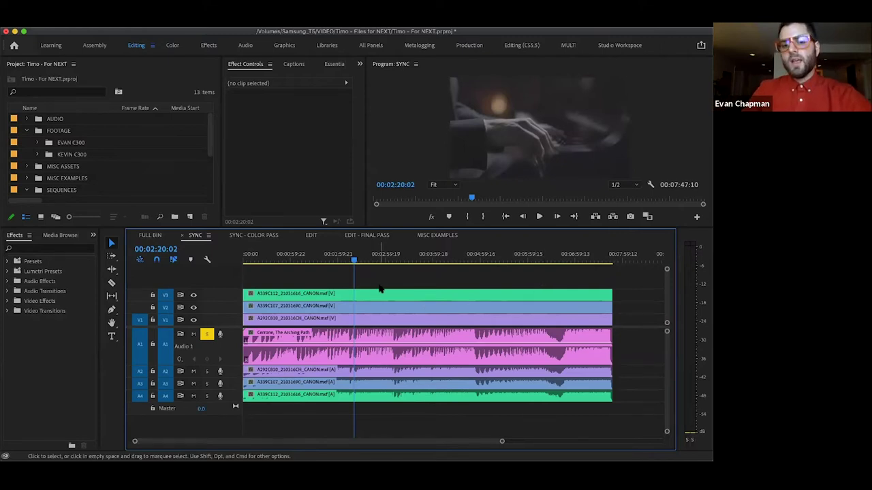
Select the V3 camera clip in SYNC, check the EDIT sequence for comparison, and look through the clip's options back in SYNC.
click(353, 298)
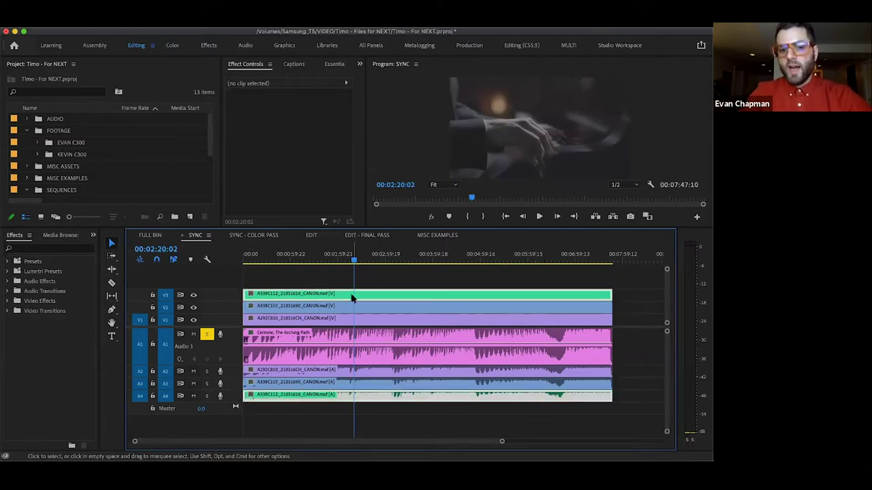
click(313, 235)
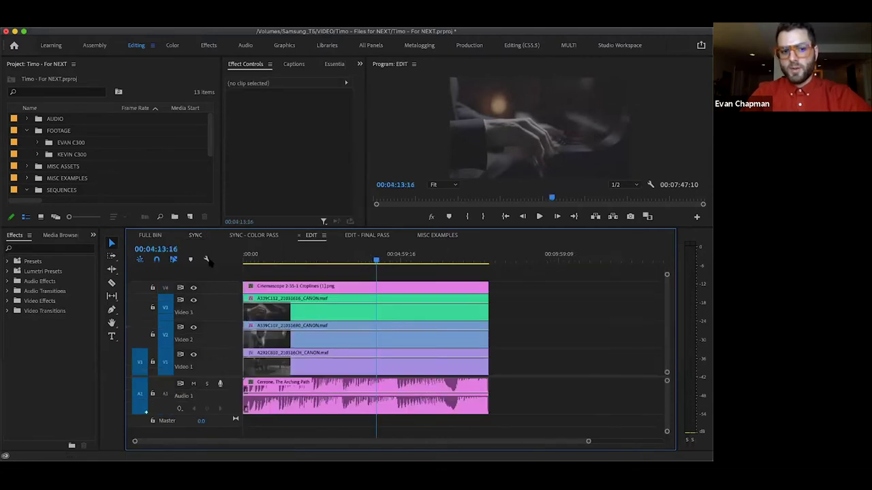
click(197, 234)
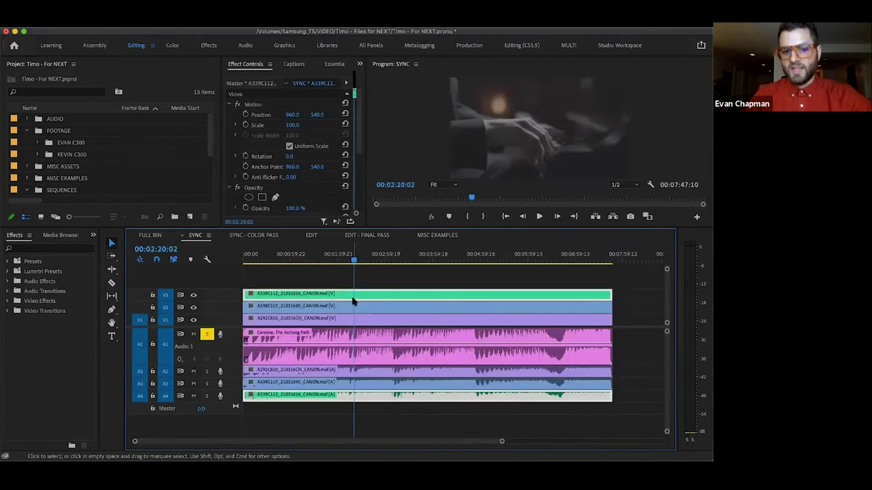
right_click(377, 297)
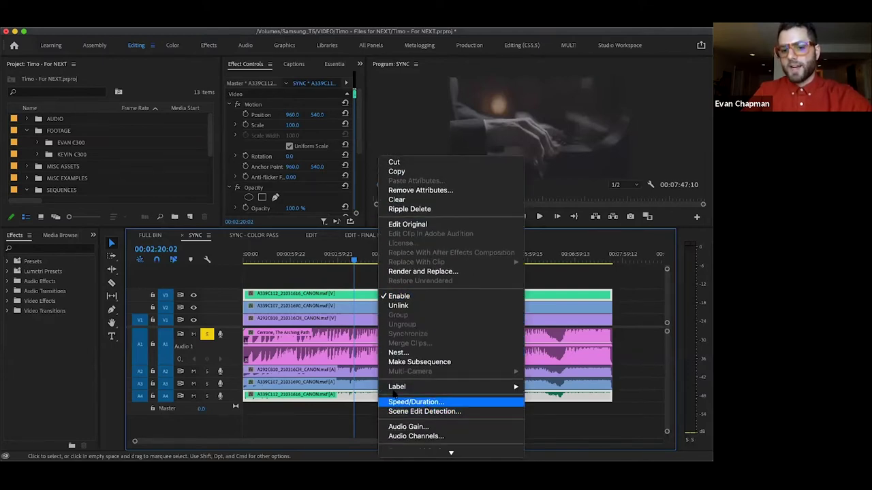
click(327, 285)
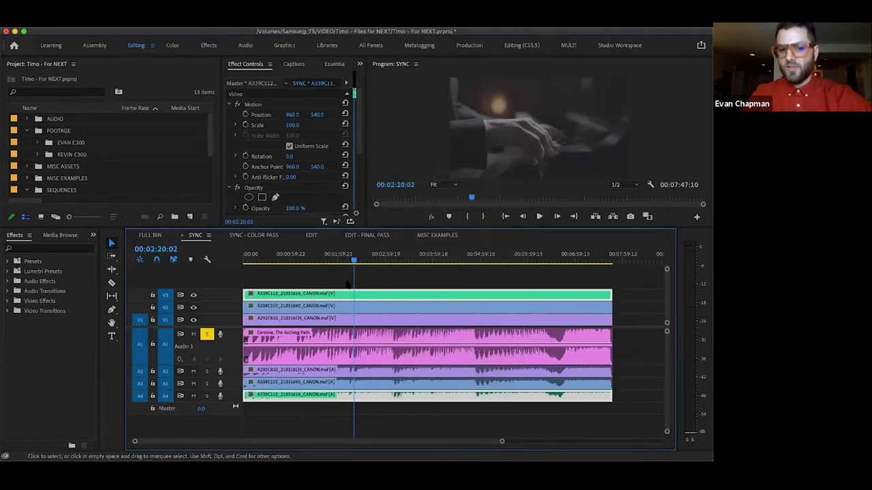
Deselect the V3 camera clip in the SYNC sequence and save the project.
click(386, 286)
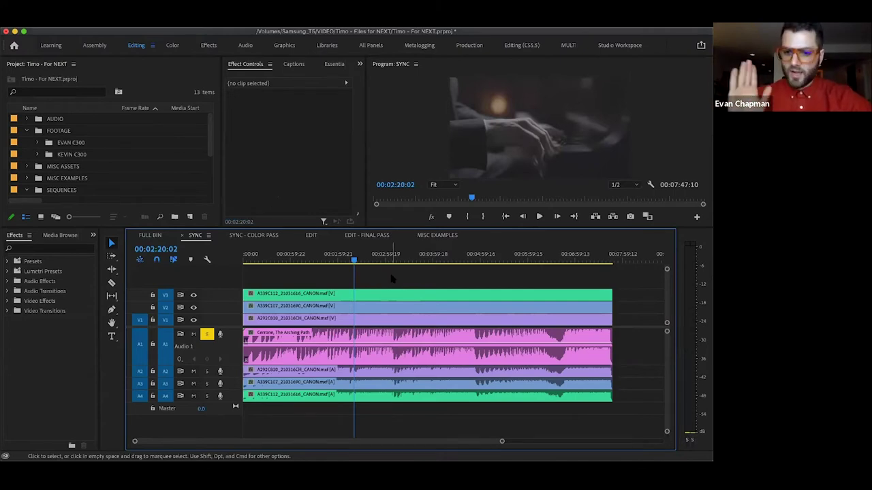
key(minus)
key(minus)
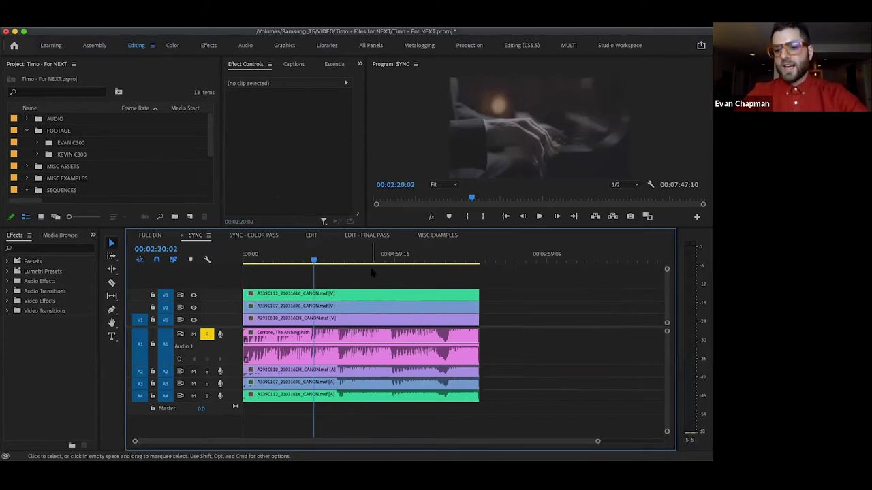
key(super+s)
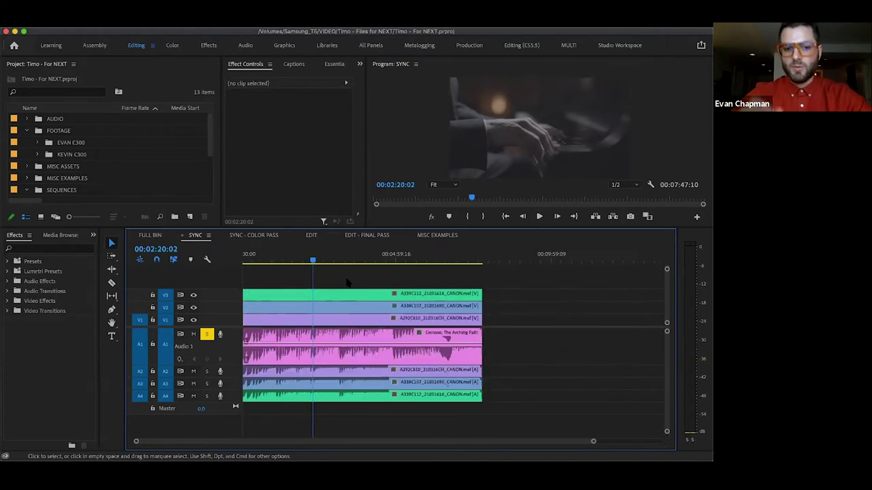
Look through the commands available for the V3 camera clip in SYNC and leave the clip deselected.
key(minus)
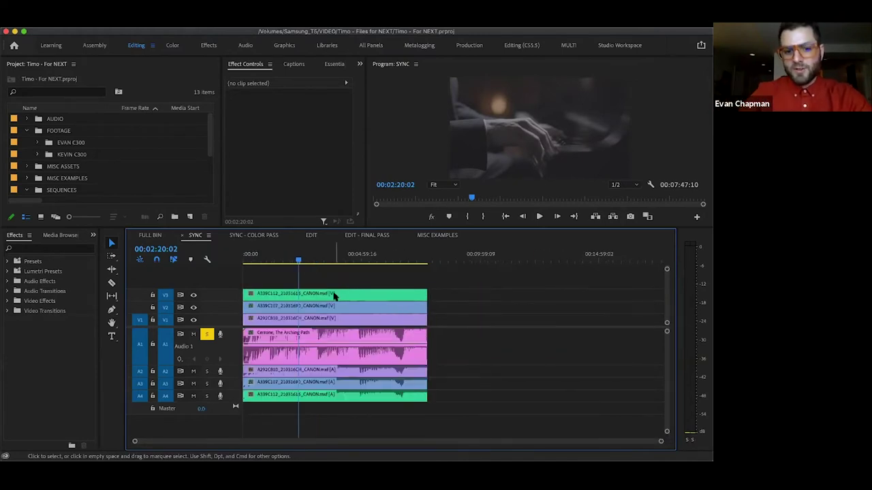
right_click(334, 295)
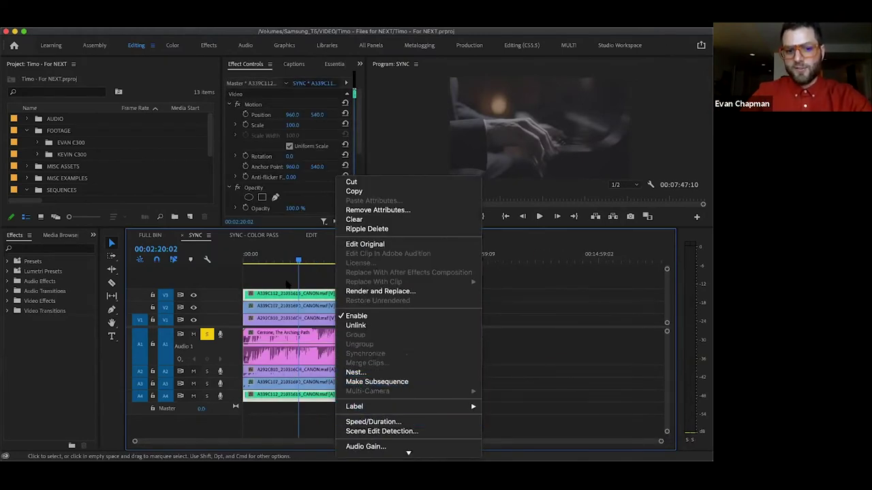
click(287, 285)
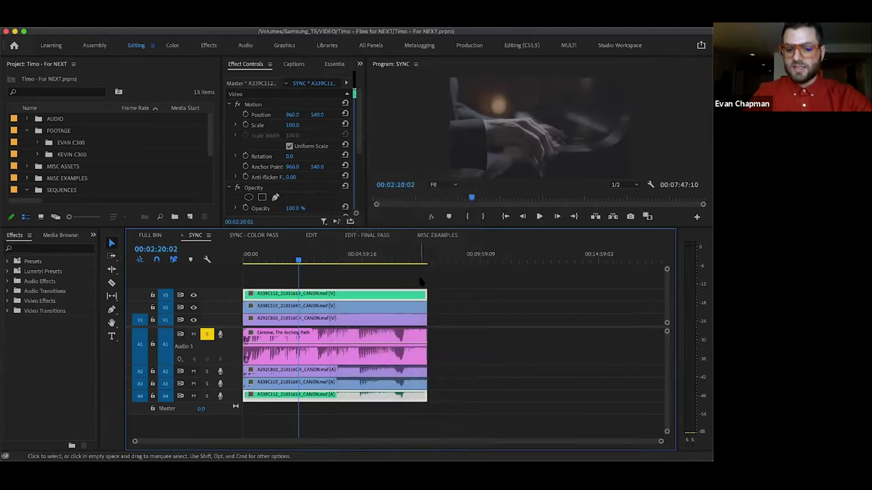
click(436, 310)
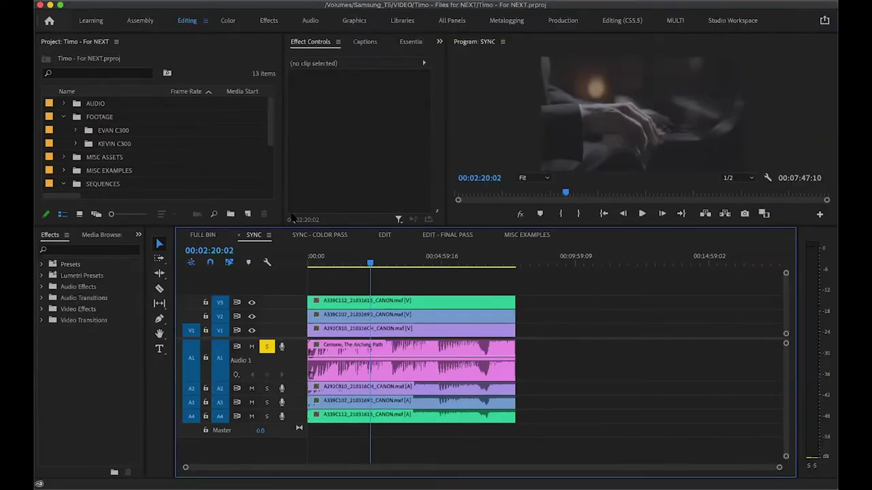
Park the SYNC playhead at 00:02:08:20 and check the FULL BIN sequence before returning to SYNC.
drag(368, 263, 365, 263)
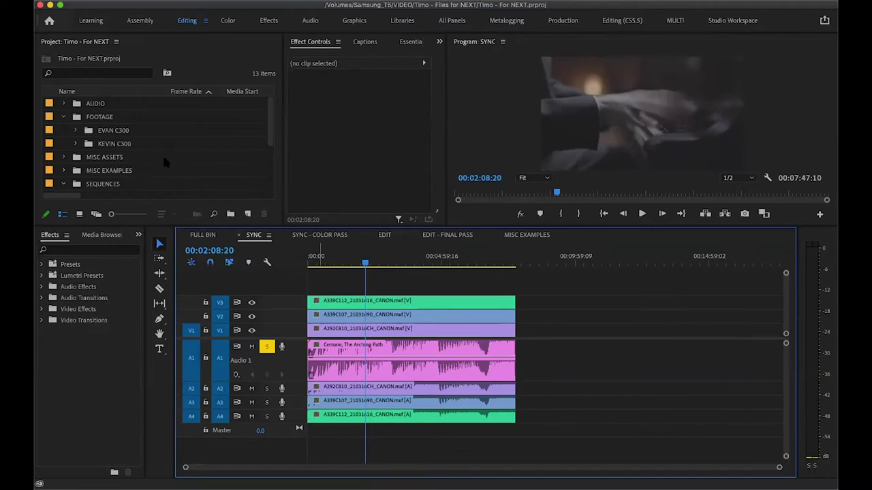
click(203, 235)
click(254, 235)
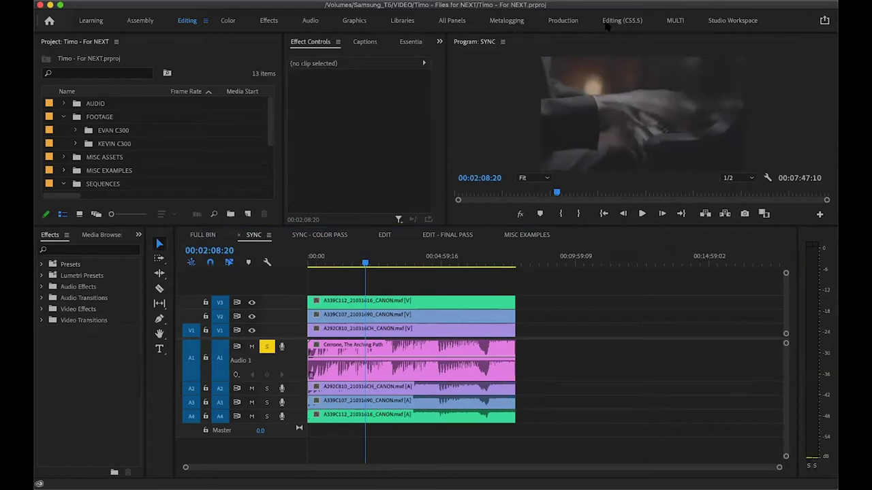
click(585, 298)
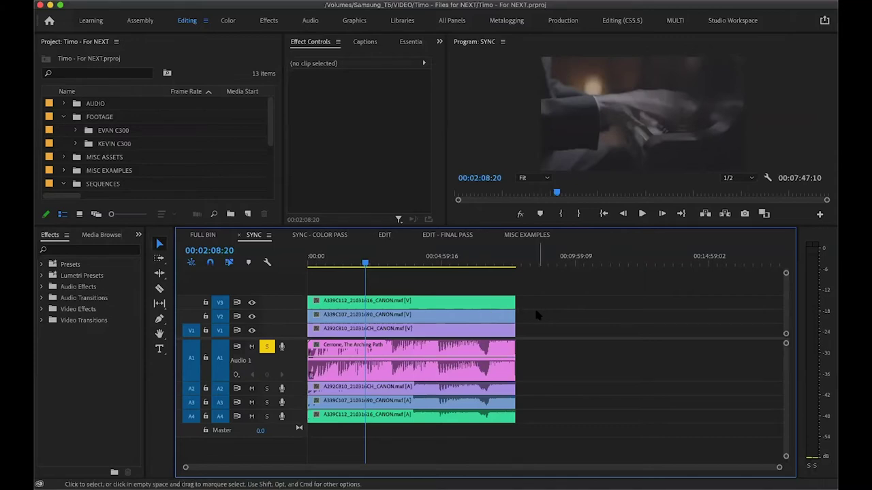
Check the EDIT sequence, open SYNC - COLOR PASS and view its graded footage at 00:01:28:19 and 00:01:40:01.
click(384, 235)
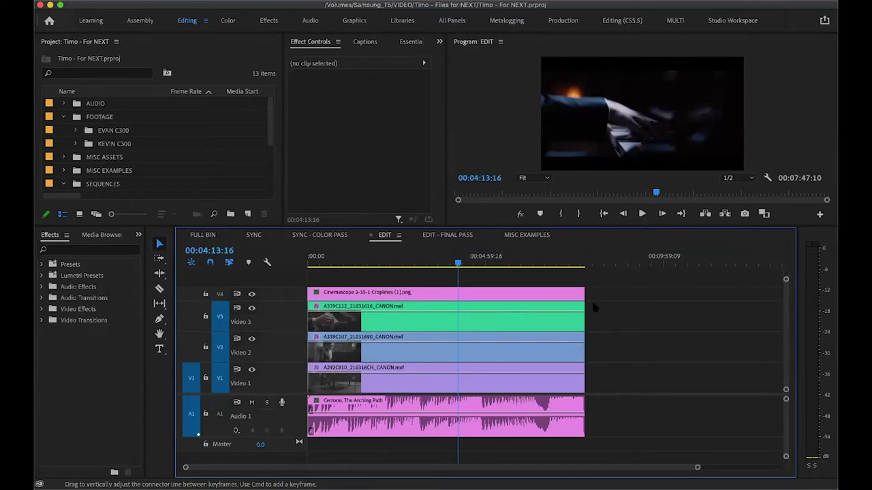
click(332, 235)
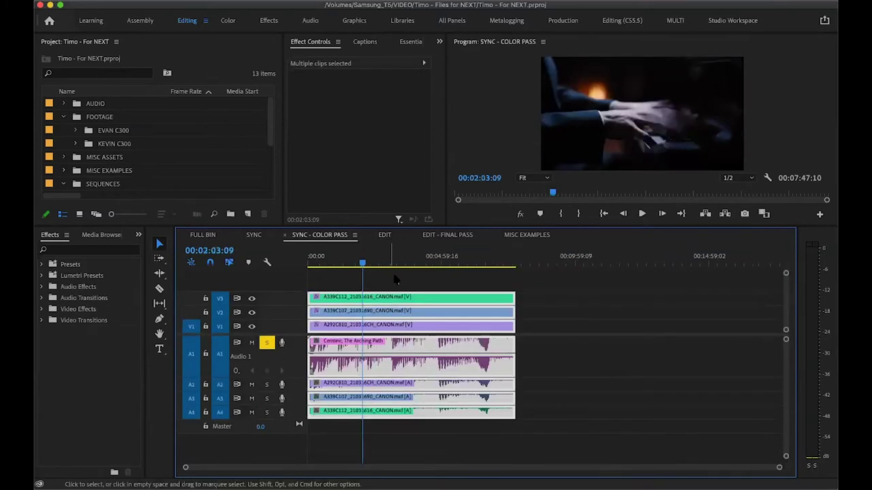
click(347, 264)
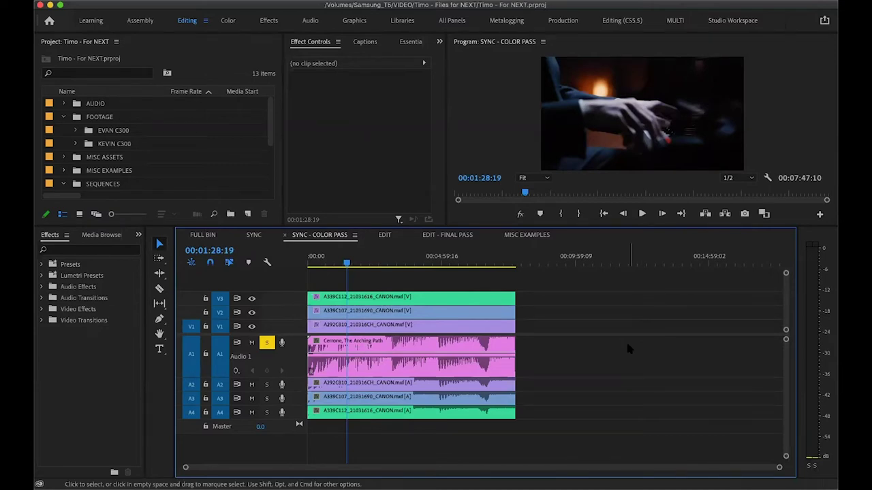
click(351, 263)
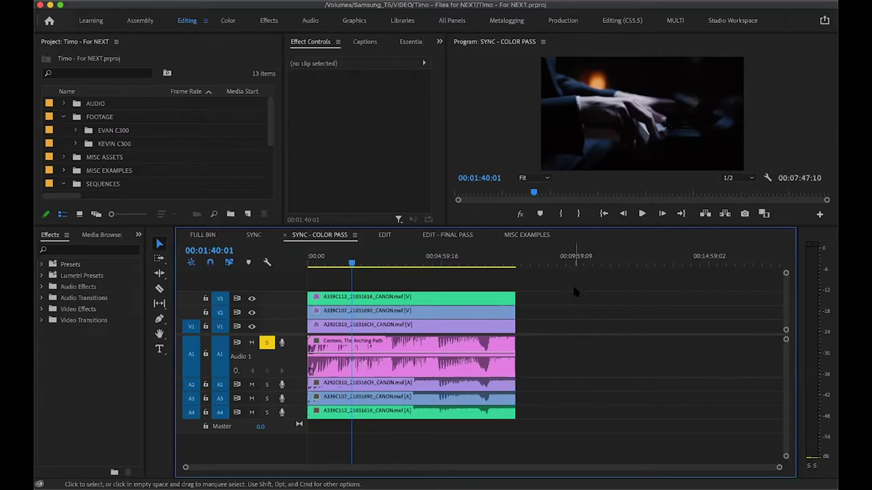
Open the MISC EXAMPLES sequence and park the playhead at 00:05:38:22 on the GRAY CARD clip.
click(520, 235)
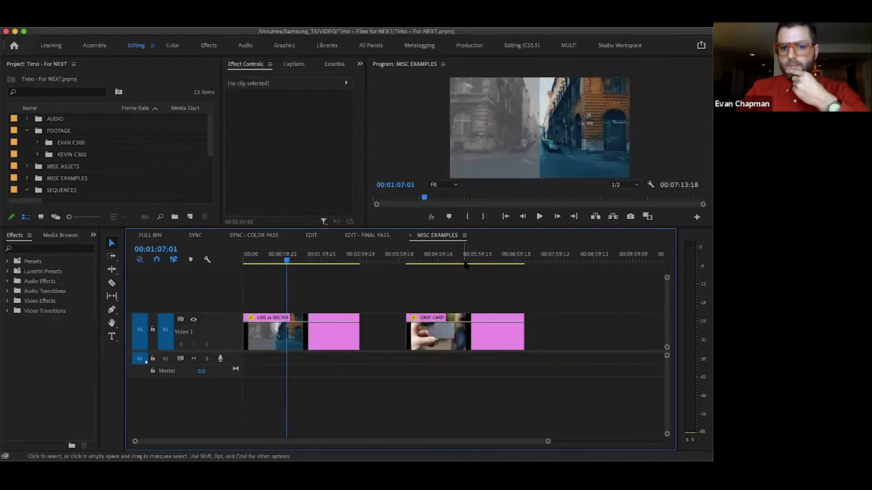
click(464, 265)
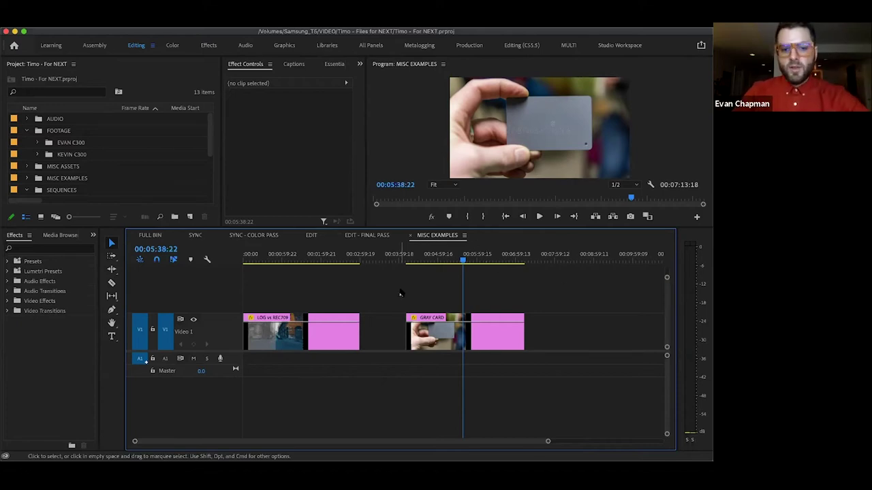
drag(404, 292, 470, 338)
click(479, 294)
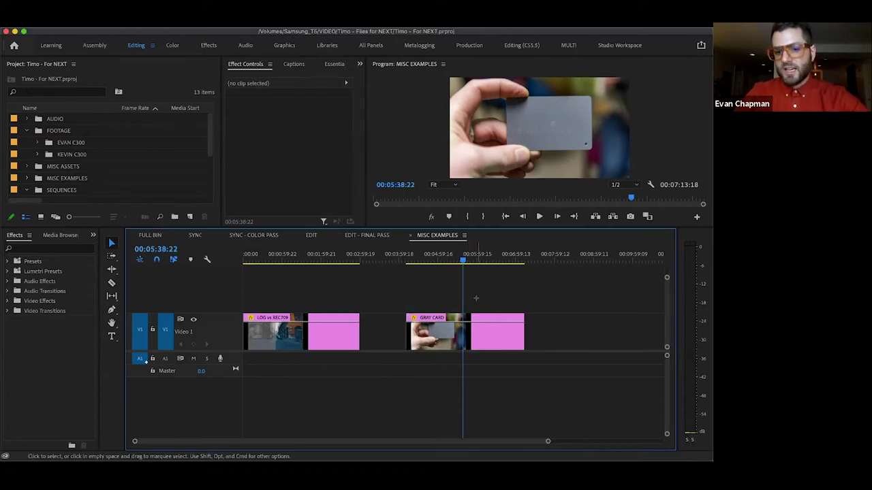
drag(470, 295, 435, 333)
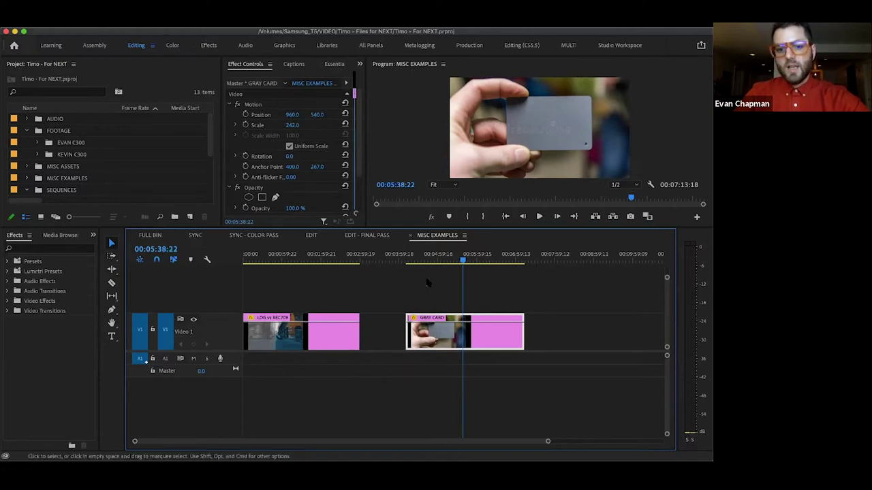
click(426, 279)
Find the Lumetri Color effect by searching for "lumetri color" and apply it to the GRAY CARD clip.
click(51, 250)
text(lumetri)
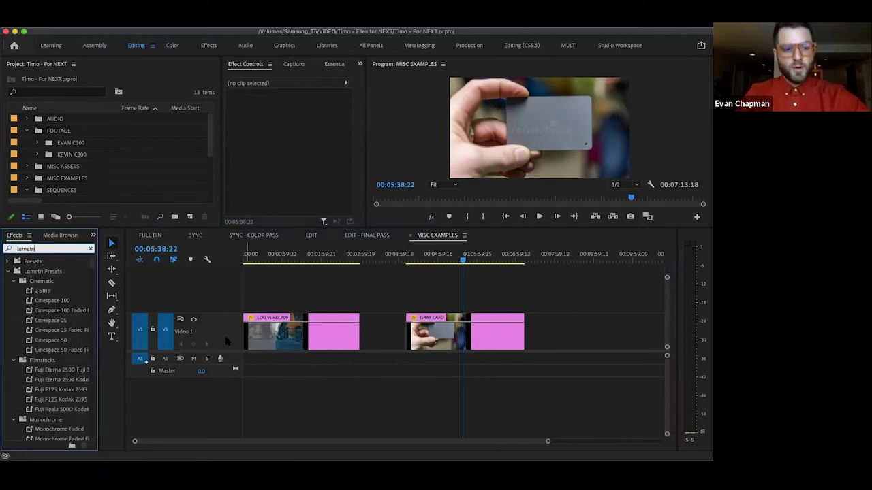
scroll(48, 331, down, 5)
scroll(50, 327, up, 5)
text(color)
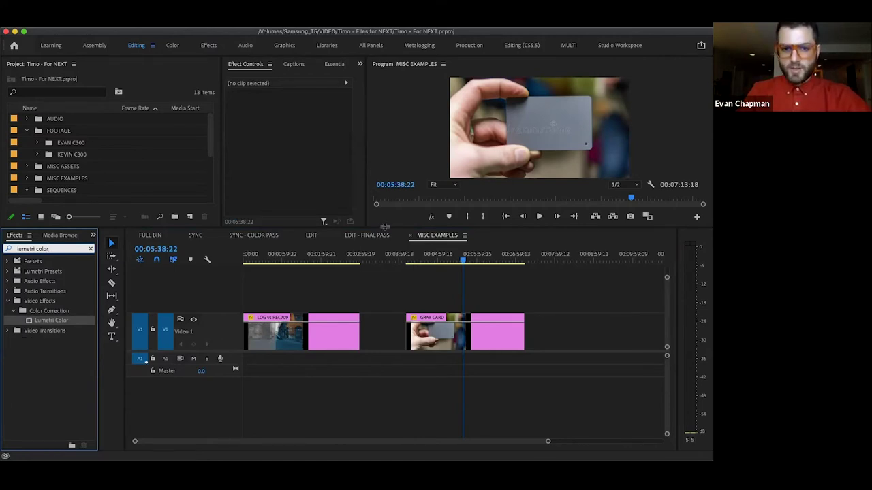
drag(60, 321, 414, 333)
Set the GRAY CARD clip's white balance in Lumetri's Basic Correction by sampling the gray card in the image.
drag(359, 129, 359, 195)
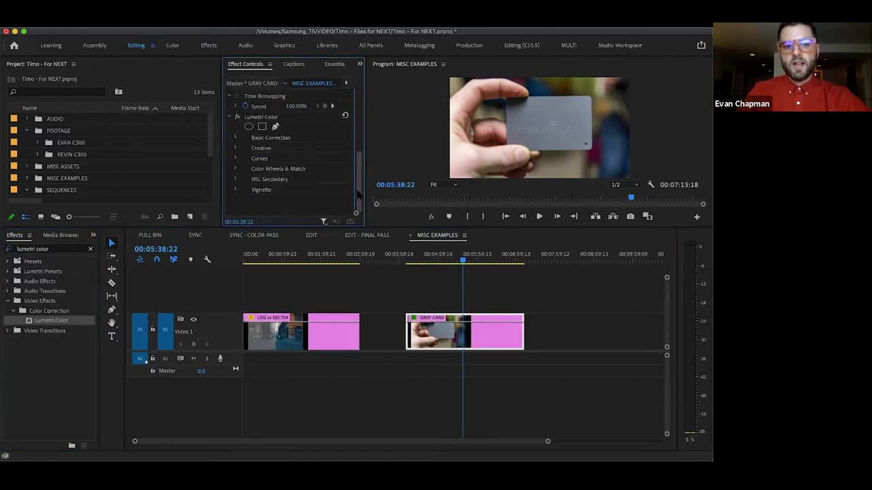
click(235, 137)
scroll(354, 163, down, 3)
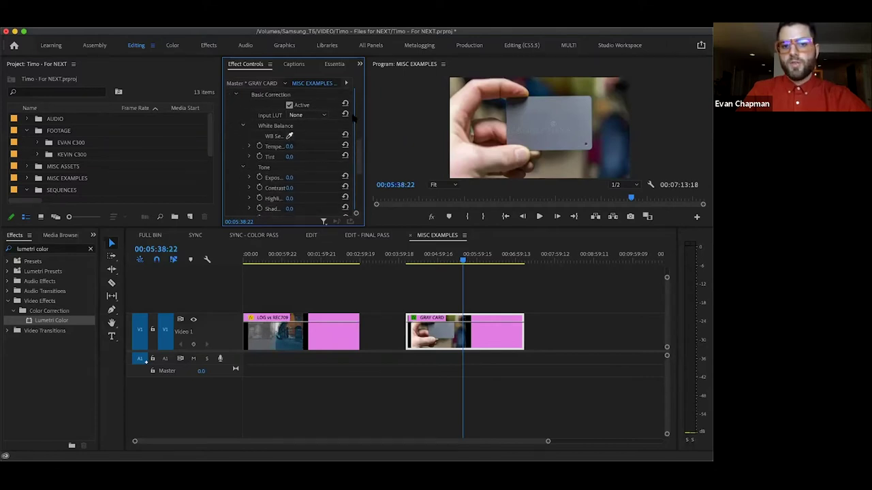
click(289, 135)
click(535, 120)
click(289, 136)
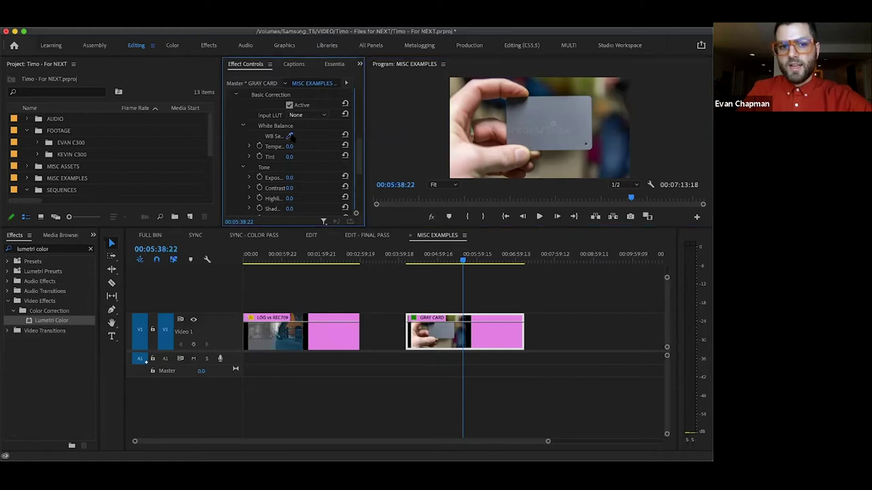
click(521, 120)
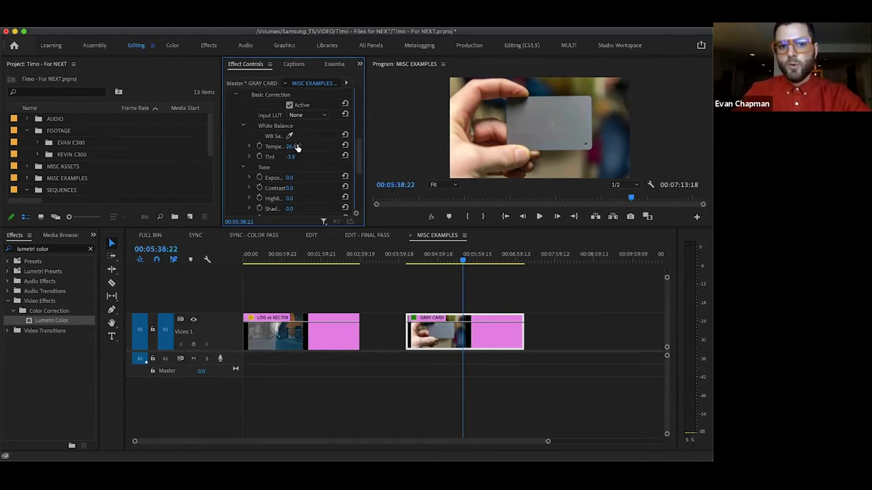
Reset the GRAY CARD clip's Lumetri tint and lower its temperature to -300 for a strong blue cast.
click(345, 156)
mouse_move(290, 146)
mouse_down()
mouse_move(238, 147)
mouse_move(293, 146)
mouse_up()
scroll(359, 159, up, 5)
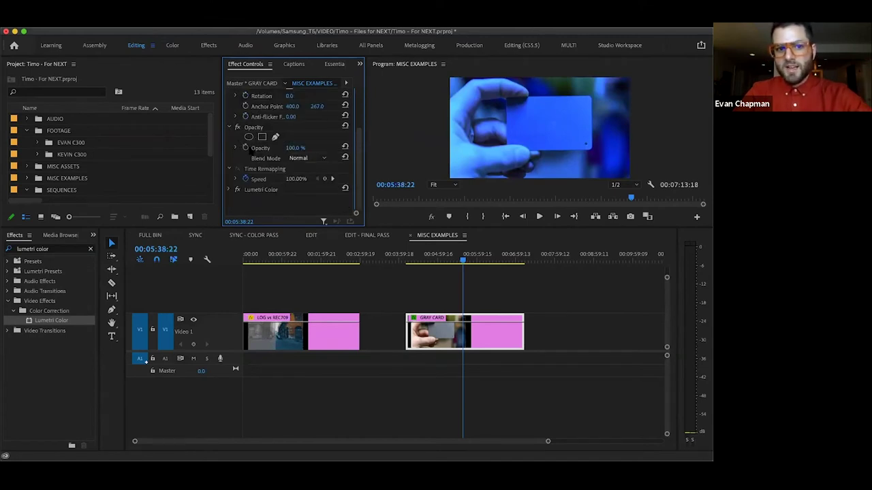
Duplicate the Lumetri Color effect on the GRAY CARD clip.
click(262, 190)
key(ctrl+c)
key(ctrl+v)
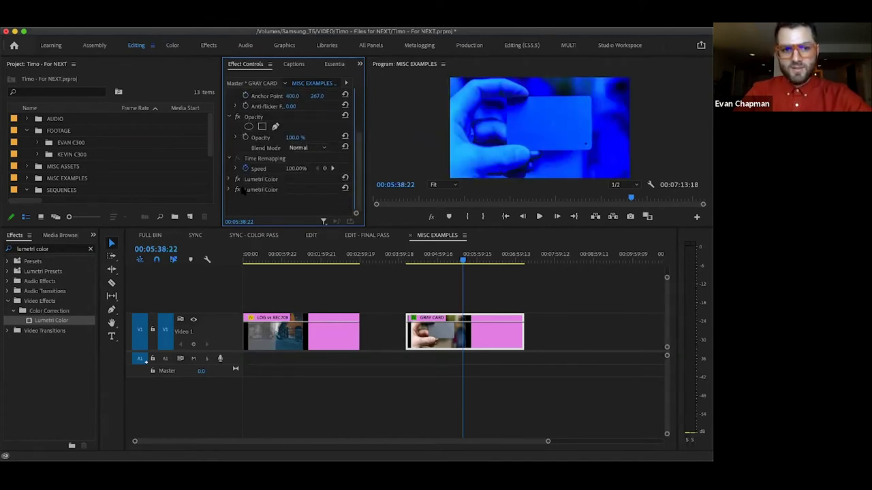
Reset the second Lumetri Color effect's temperature and sample the blue-tinted gray card to correct its white balance.
click(228, 190)
click(229, 190)
scroll(356, 182, down, 3)
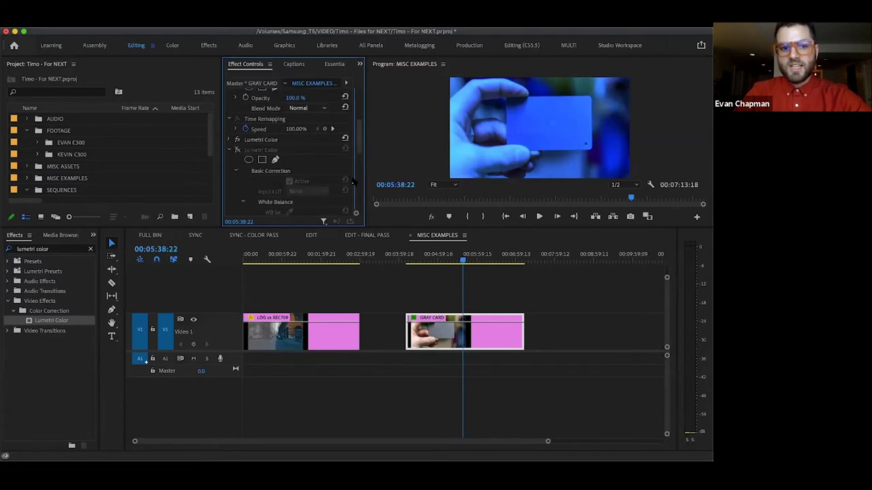
click(237, 111)
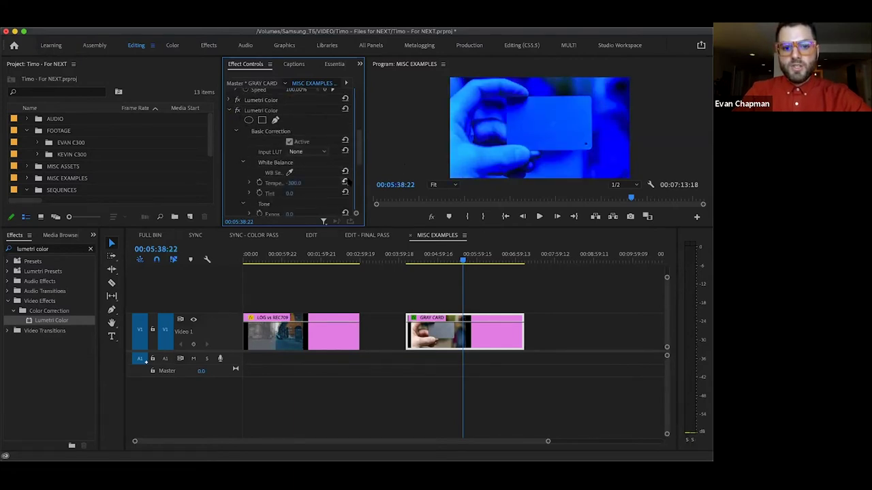
click(345, 182)
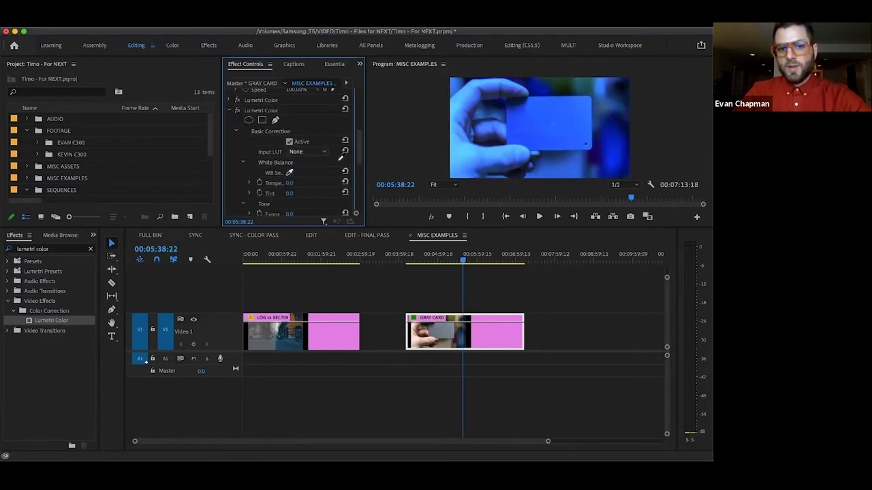
click(538, 117)
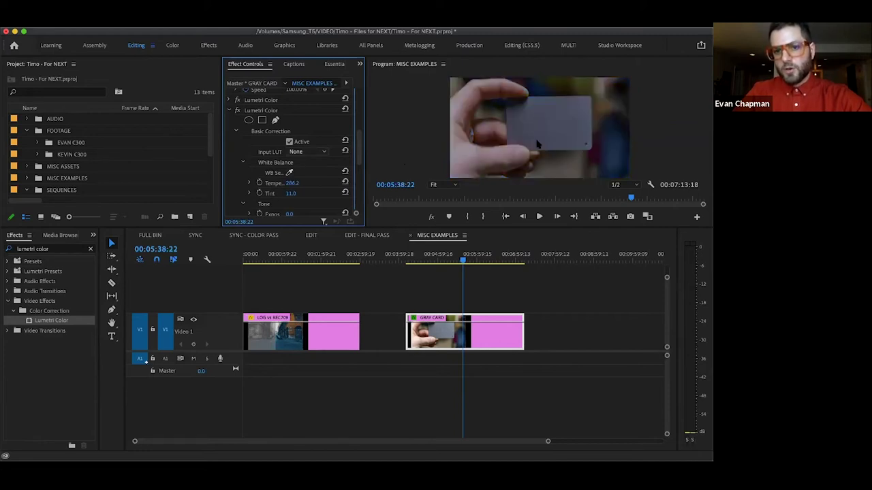
Resample the gray card several times with the second Lumetri Color effect's white balance selector to neutralize the blue cast.
click(274, 111)
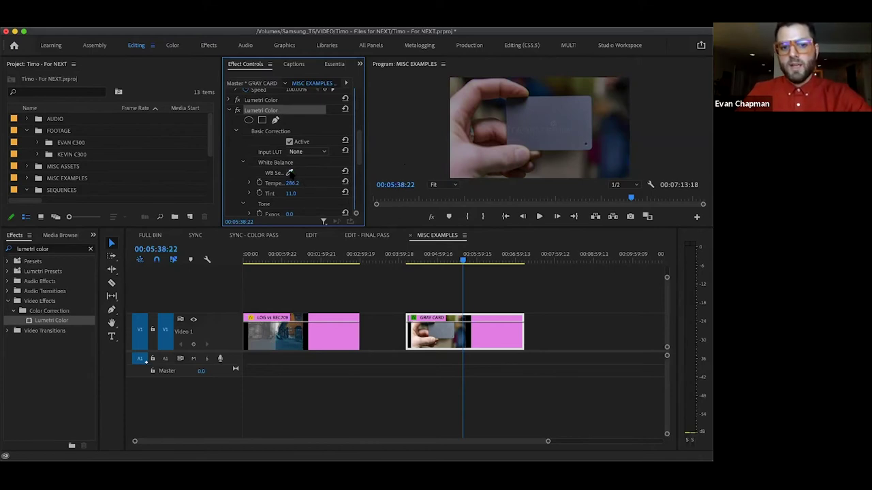
click(523, 119)
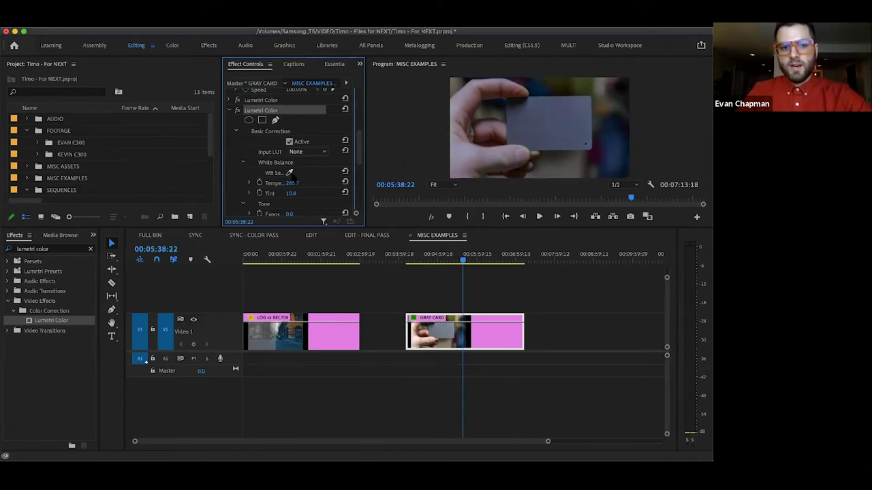
click(533, 116)
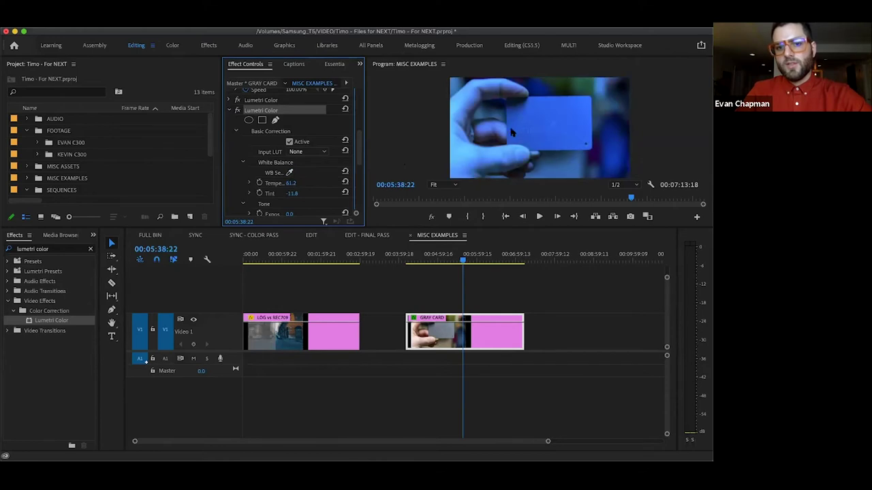
click(292, 173)
click(523, 117)
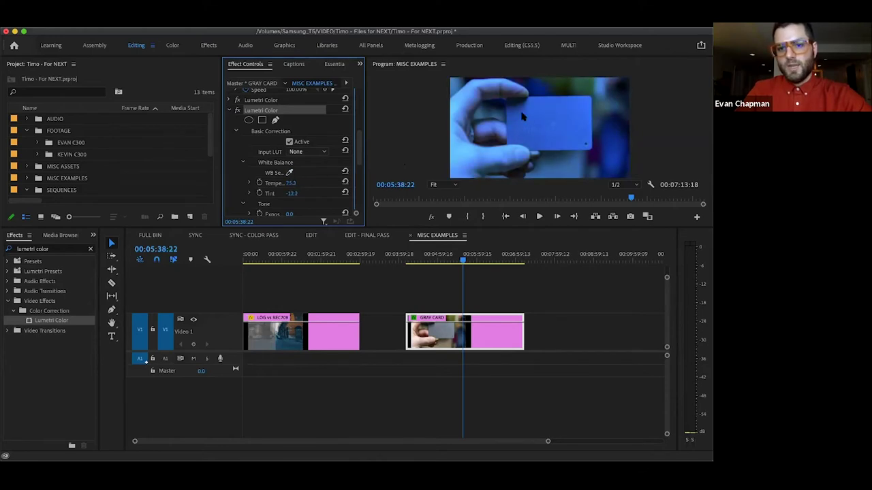
click(290, 173)
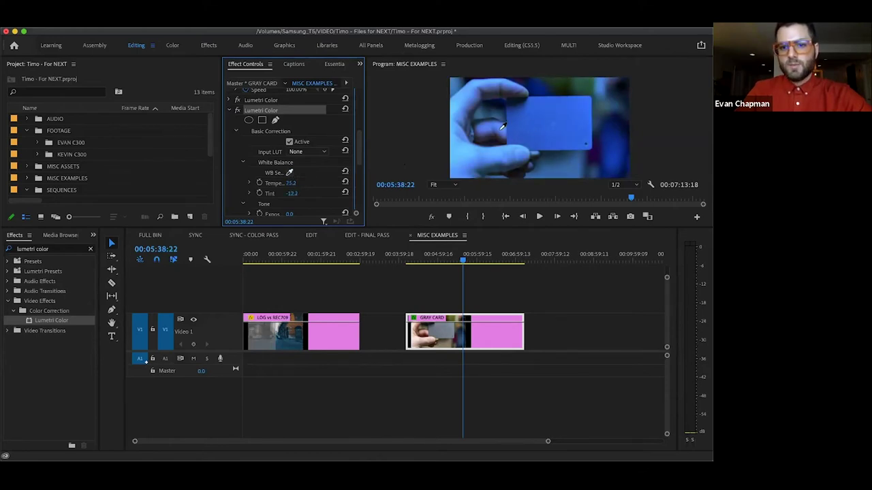
click(542, 116)
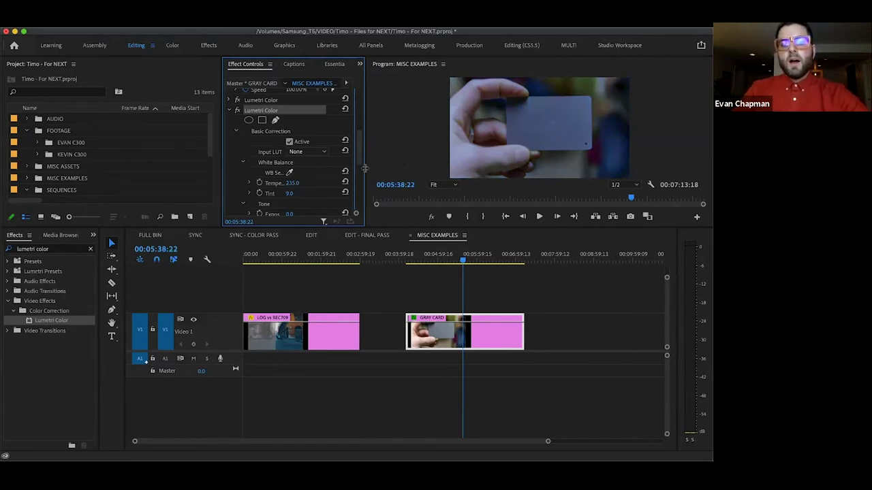
Deselect the GRAY CARD clip, display the LOG vs REC709 clip at 00:01:02:11 and enlarge the program preview.
click(402, 293)
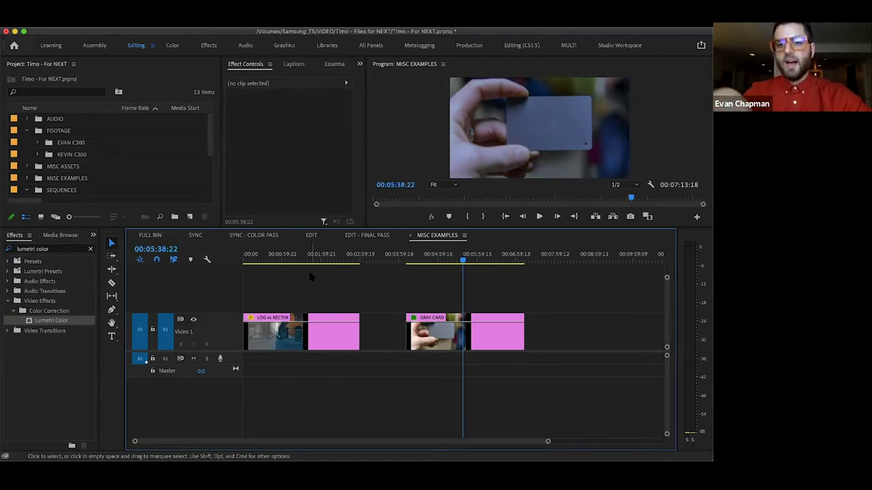
click(282, 262)
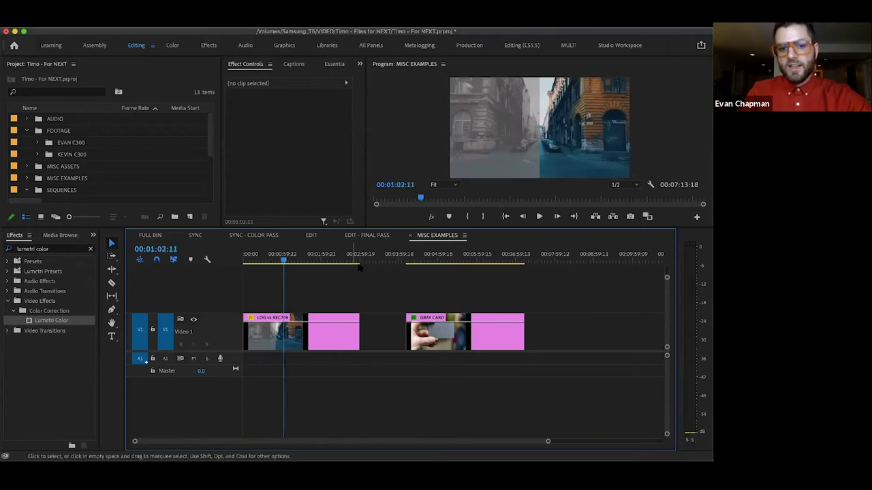
drag(487, 232, 487, 298)
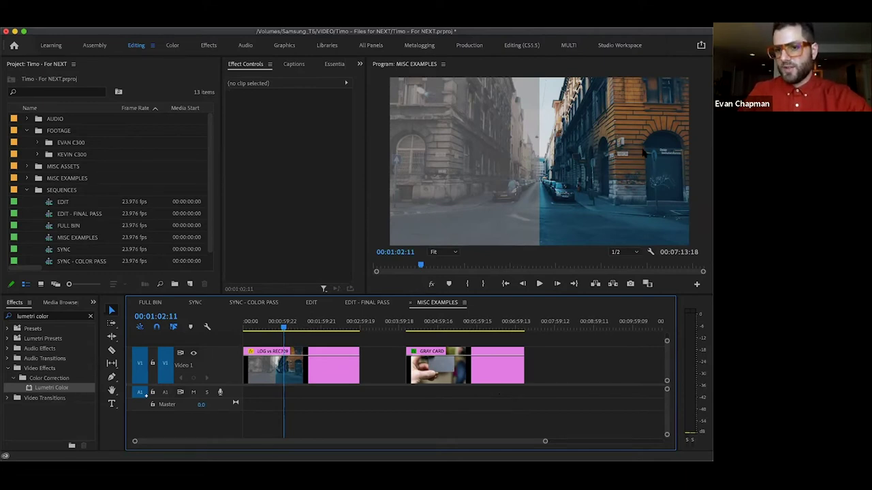
click(354, 350)
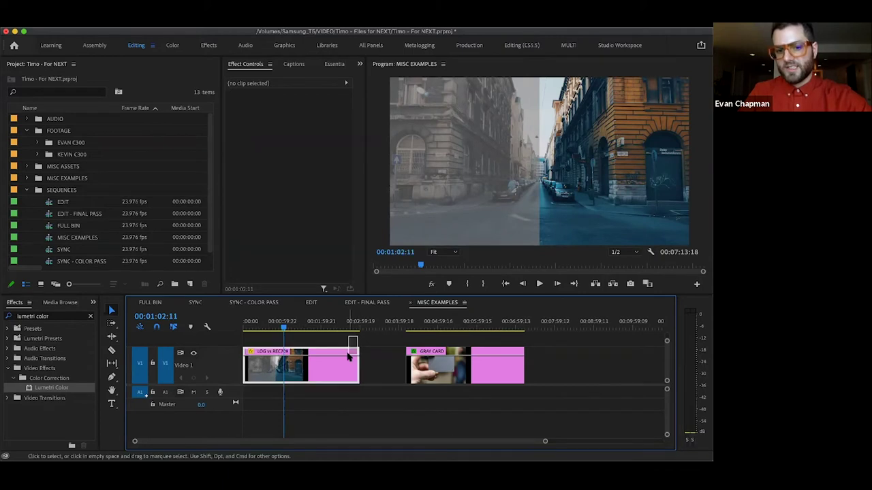
click(349, 328)
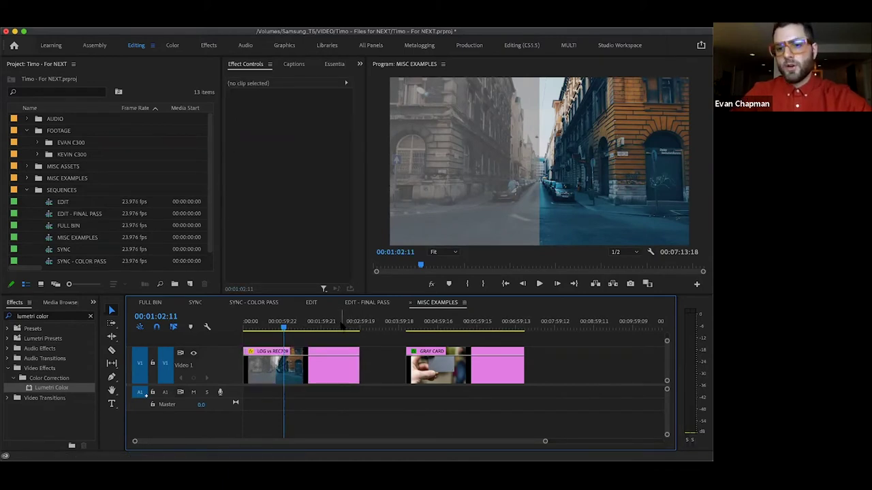
click(382, 361)
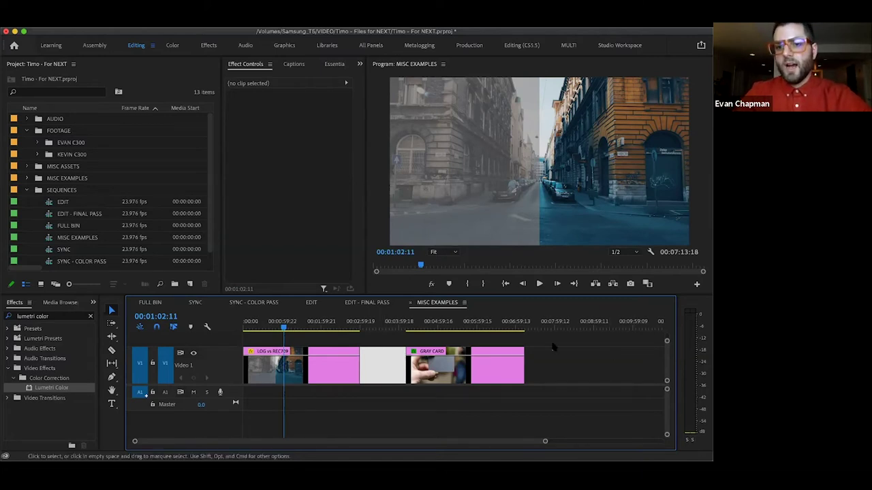
key(Delete)
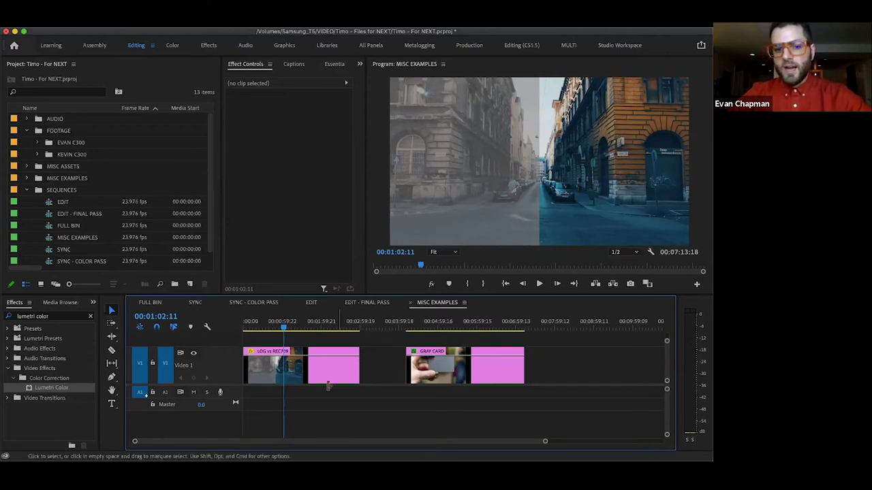
click(368, 374)
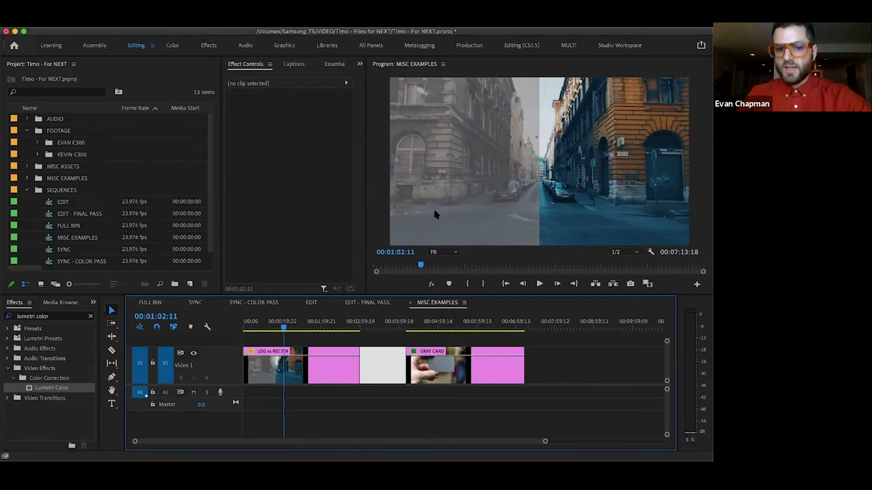
click(385, 339)
View the uncorrected wide piano shot full screen in the SYNC sequence by temporarily hiding video tracks V2 and V3.
click(275, 303)
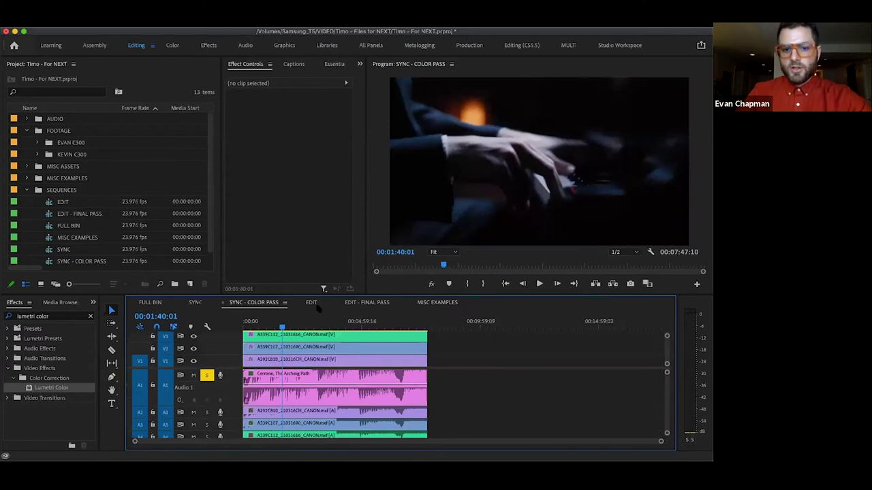
click(202, 304)
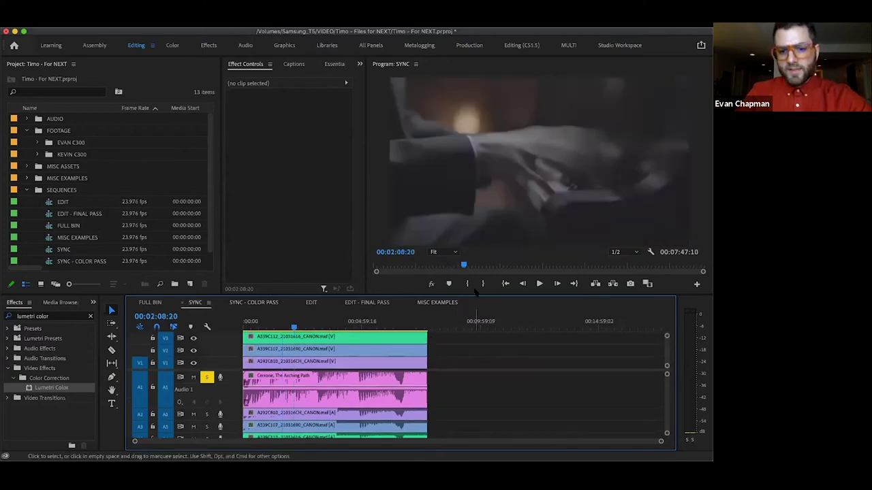
drag(478, 295, 481, 282)
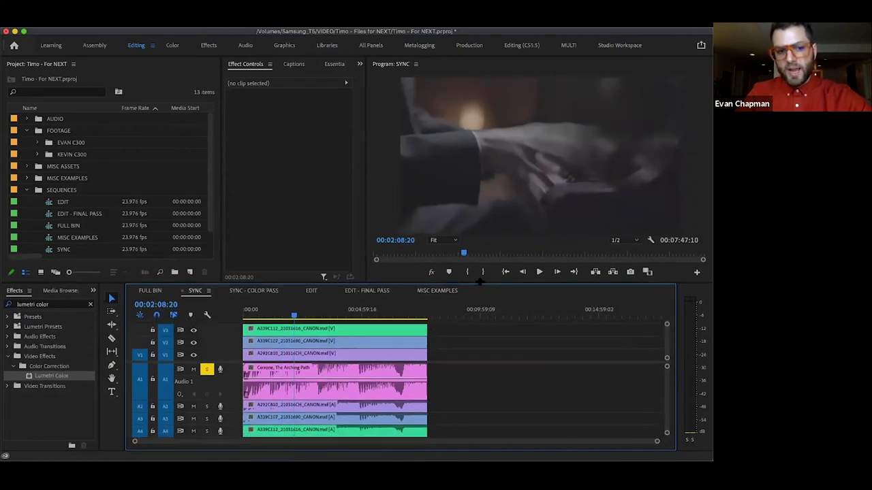
click(193, 342)
click(193, 329)
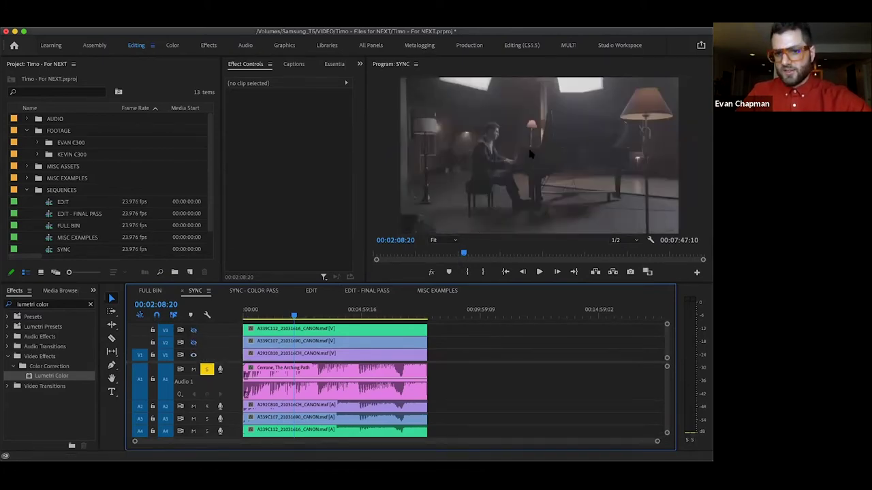
key(ctrl+grave)
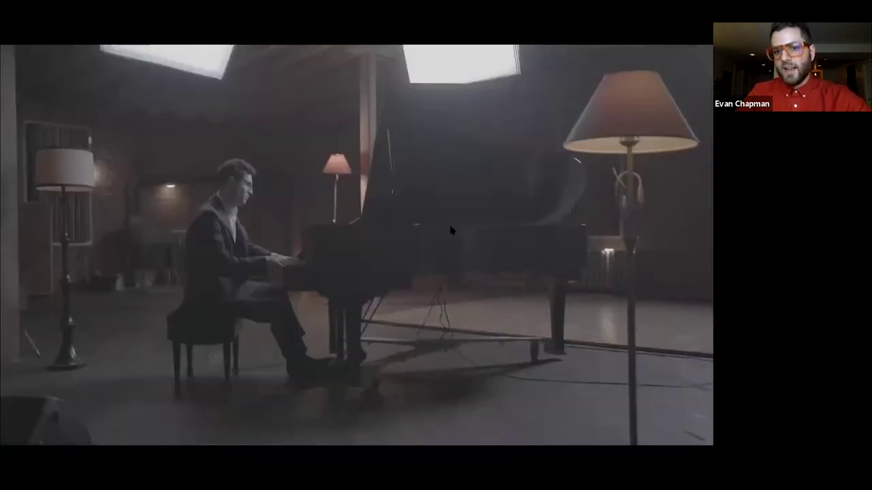
key(ctrl+grave)
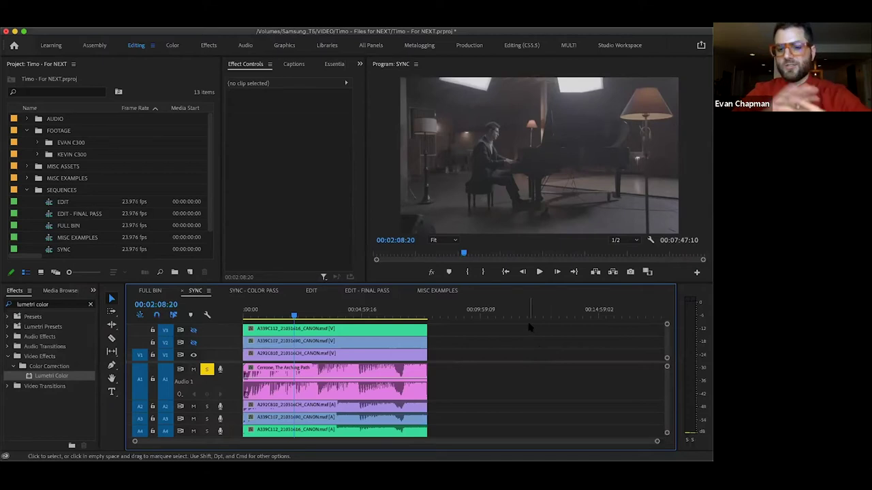
click(194, 342)
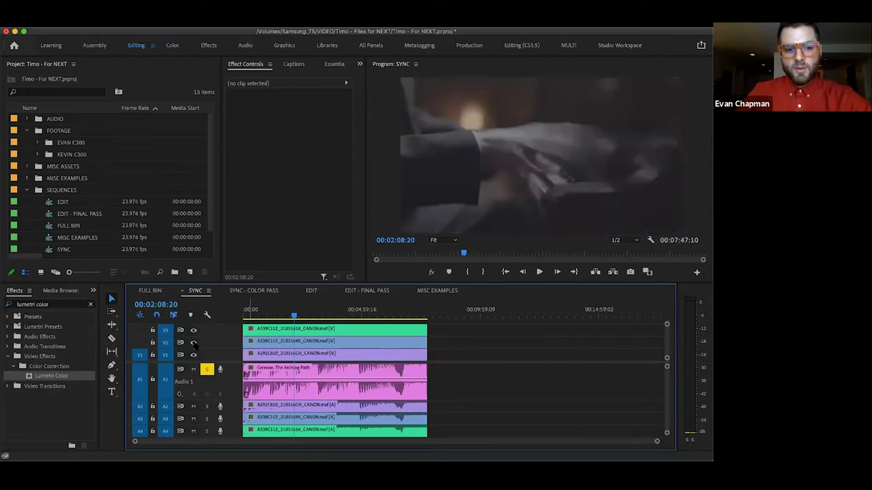
View the color-corrected wide piano shot full screen in SYNC - COLOR PASS with video tracks V2 and V3 hidden.
click(254, 294)
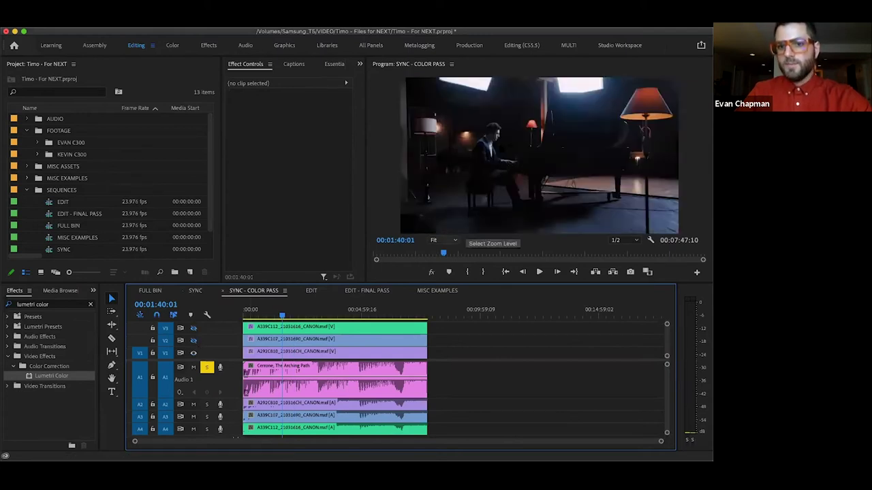
key(super+shift+f)
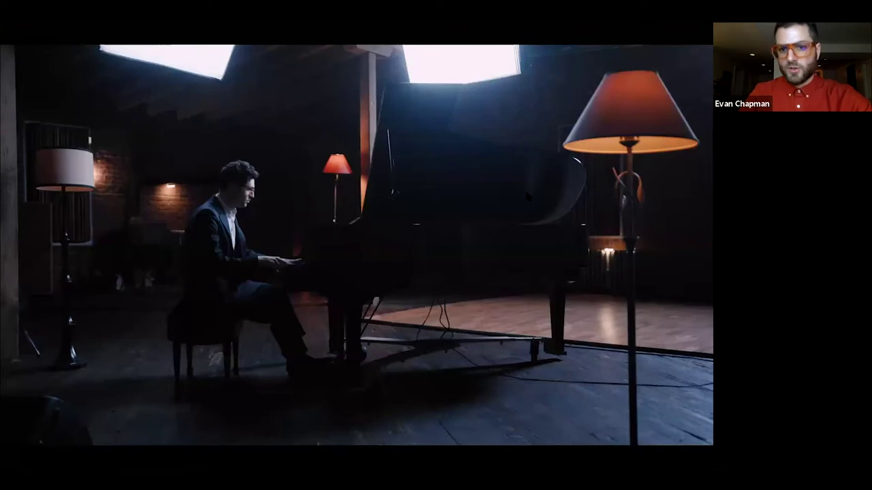
key(Escape)
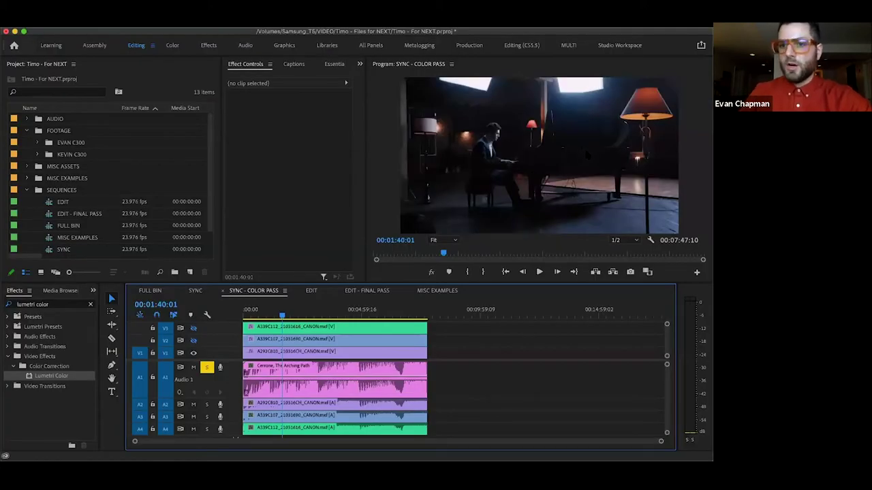
Move the playhead to 00:02:21:08, select the wide-shot clip on V1 and widen the display of its effect settings.
click(502, 315)
click(300, 315)
click(315, 351)
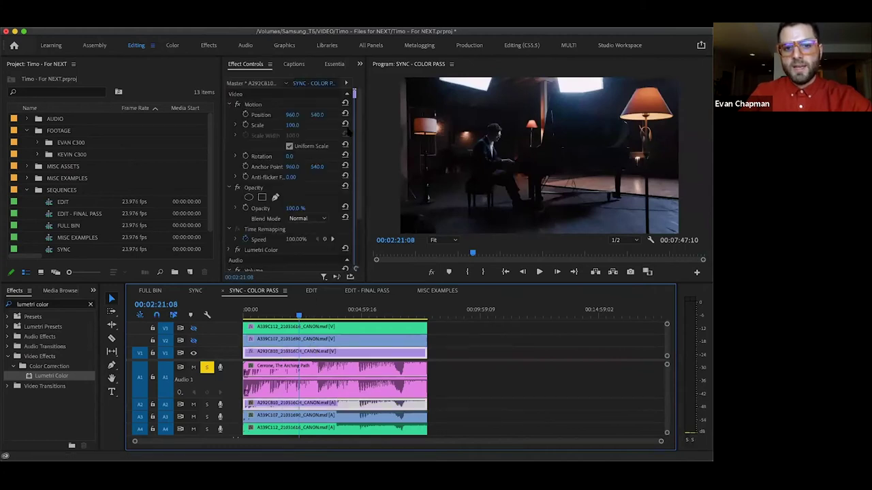
drag(365, 131, 413, 130)
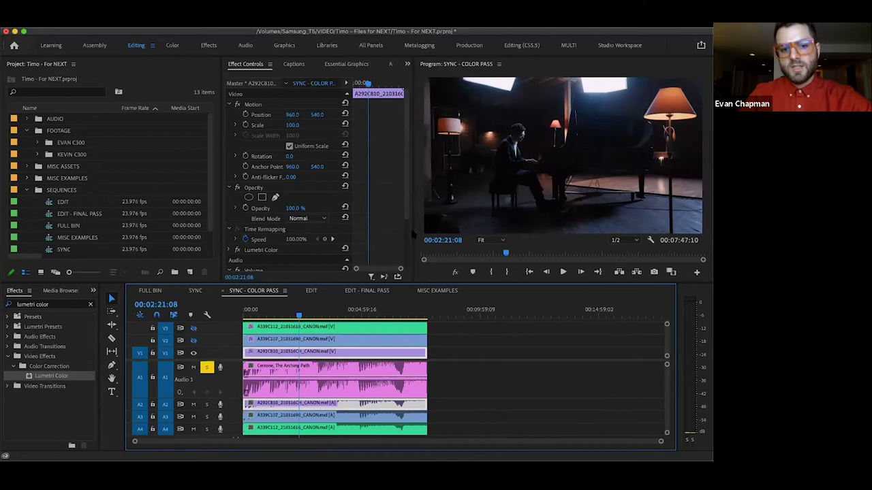
Revisit the LOG vs REC709 example in MISC EXAMPLES, return to SYNC - COLOR PASS and clear the clip selection.
click(454, 292)
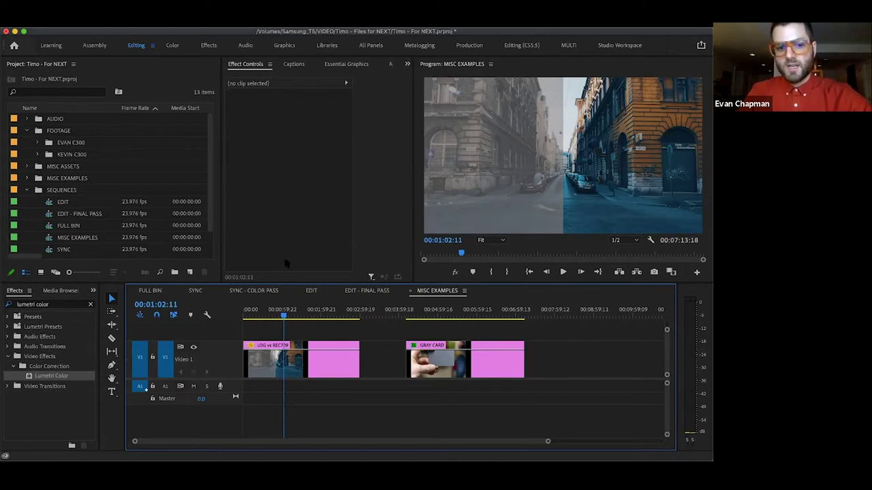
click(264, 290)
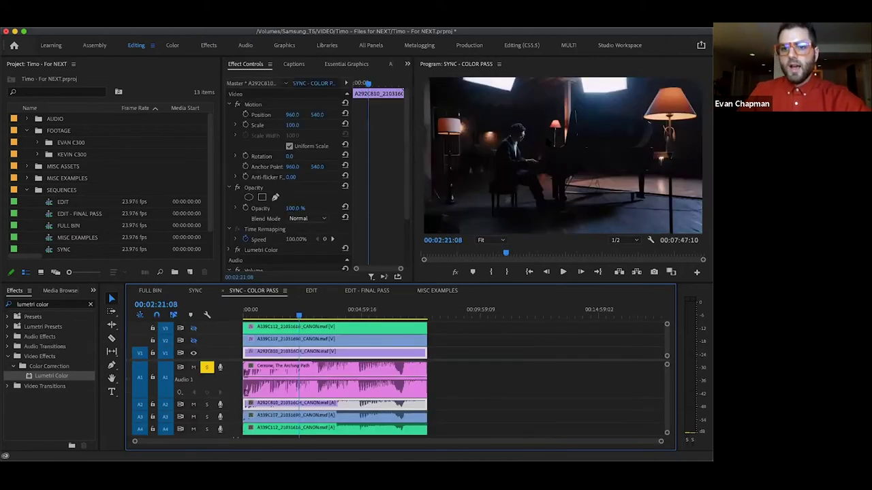
click(470, 327)
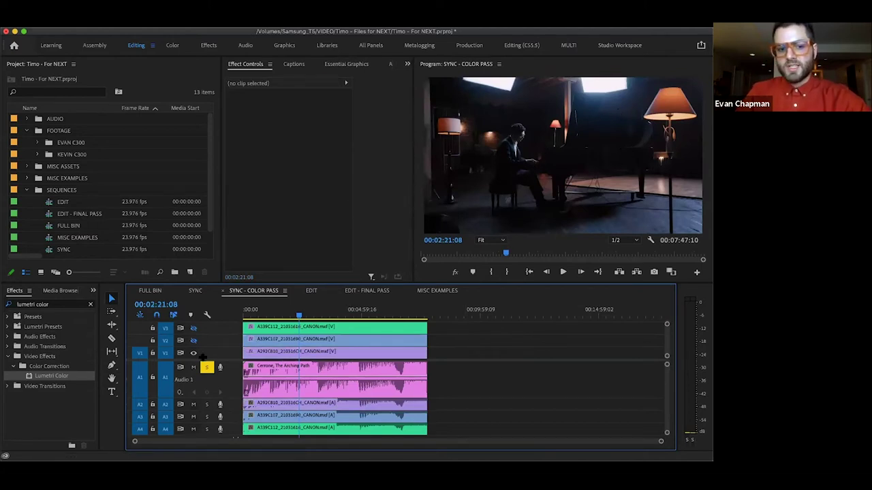
Compare the V1 wide shot before and after correction by switching its Lumetri Color effect off and on.
click(273, 351)
click(237, 250)
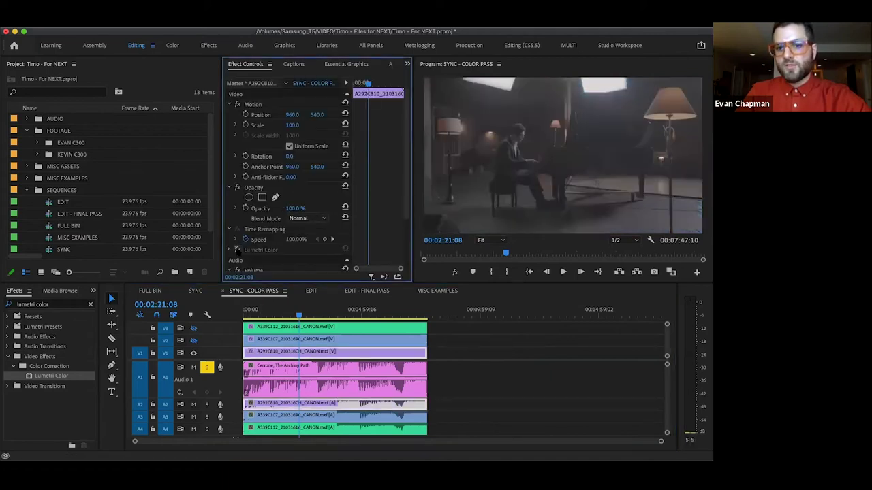
click(237, 250)
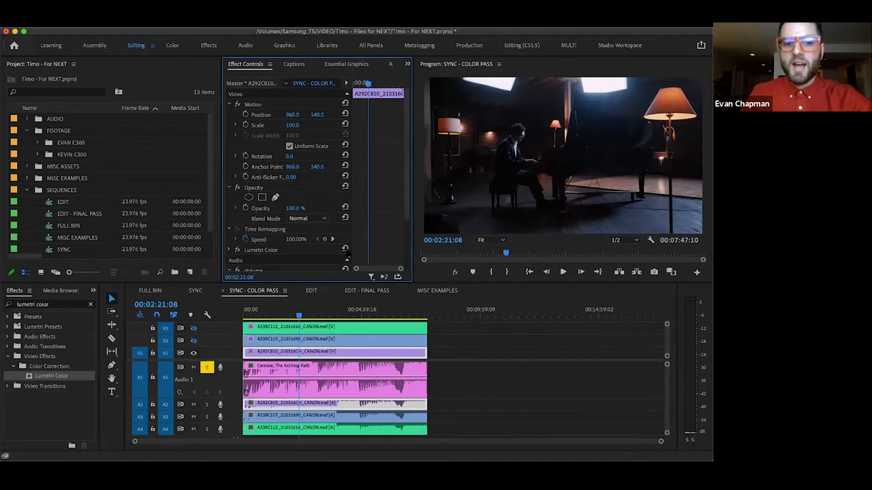
scroll(389, 237, down, 1)
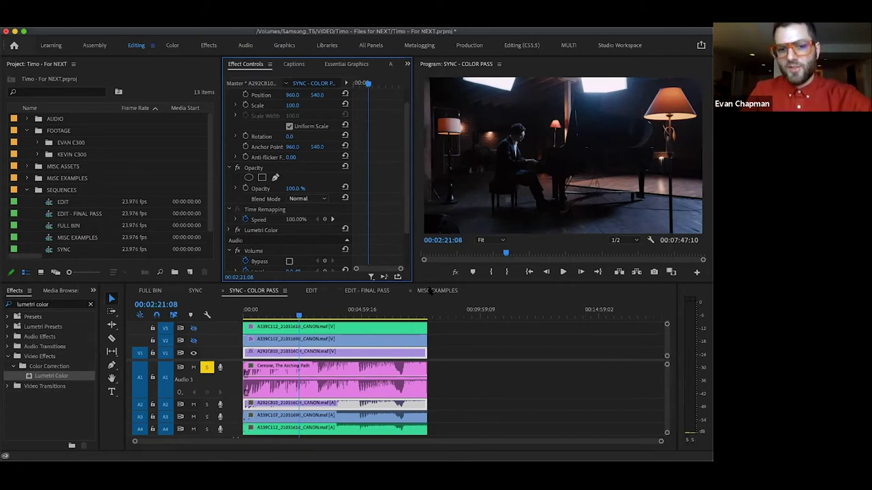
Return to the uncorrected SYNC sequence with the playhead at 00:03:37:15, briefly checking the neighboring sequences.
click(207, 292)
click(329, 315)
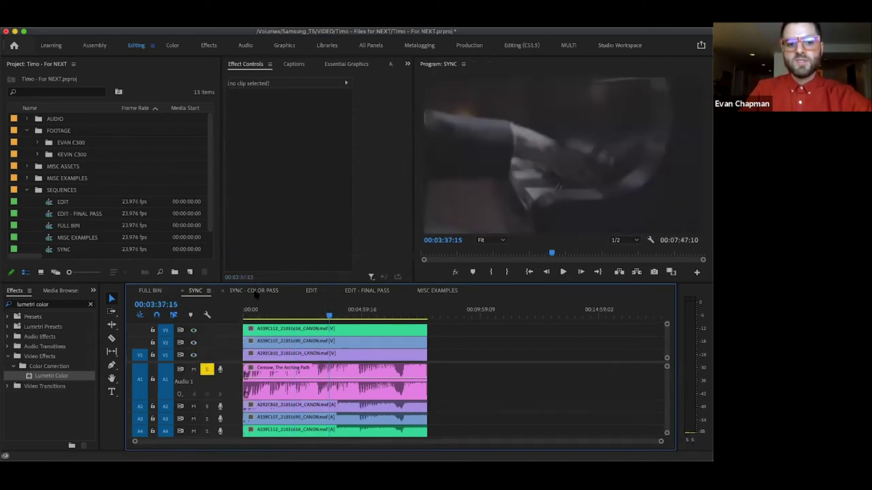
click(256, 291)
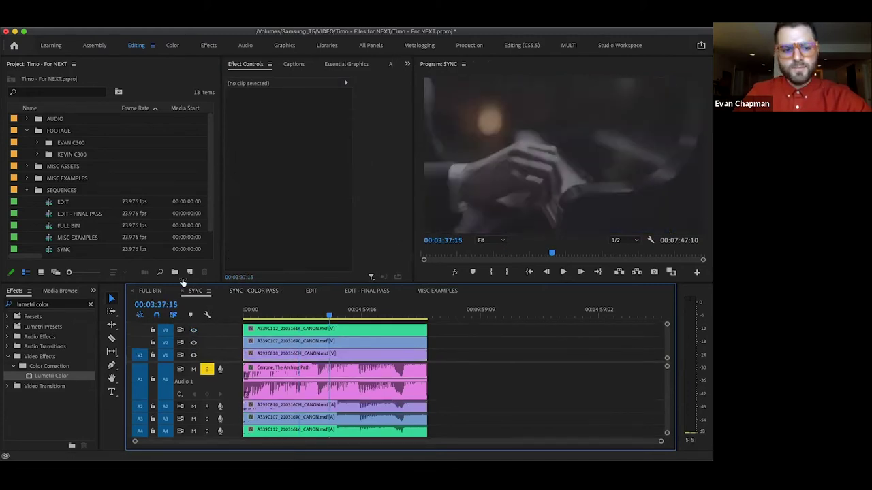
click(150, 291)
click(195, 291)
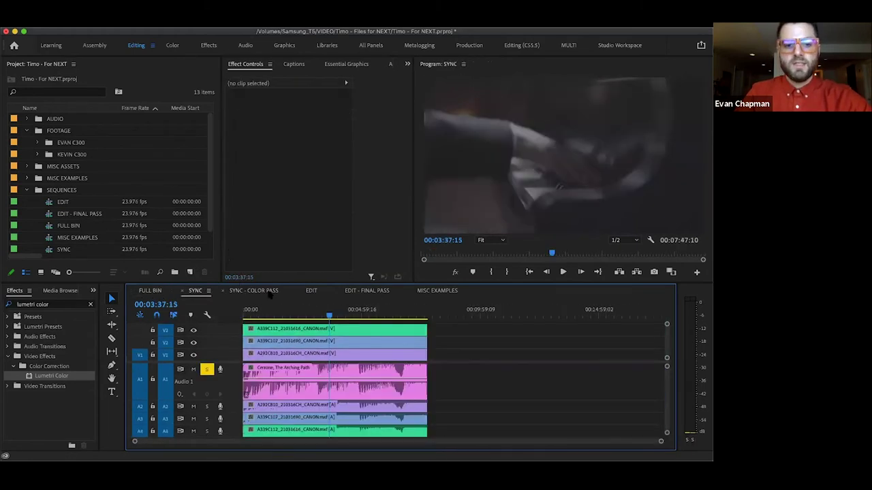
Compare SYNC - COLOR PASS with the SYNC sequence and review the effect settings of its V1 wide-shot clip.
click(269, 293)
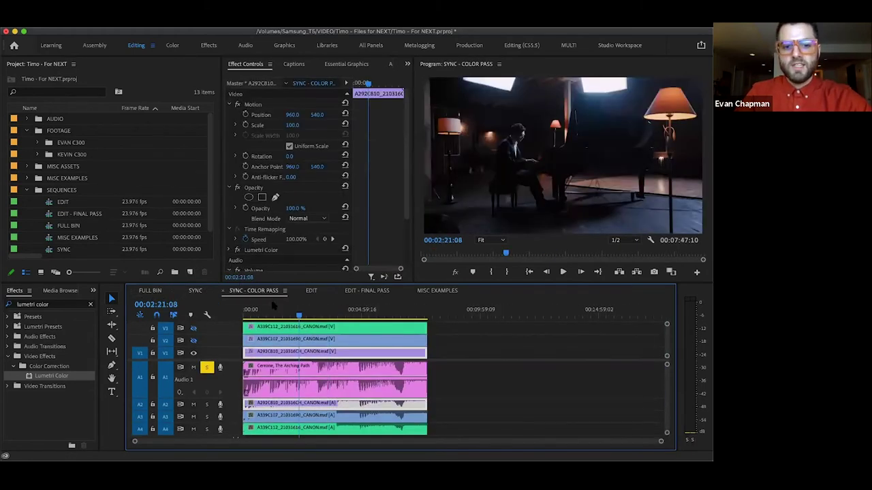
click(446, 352)
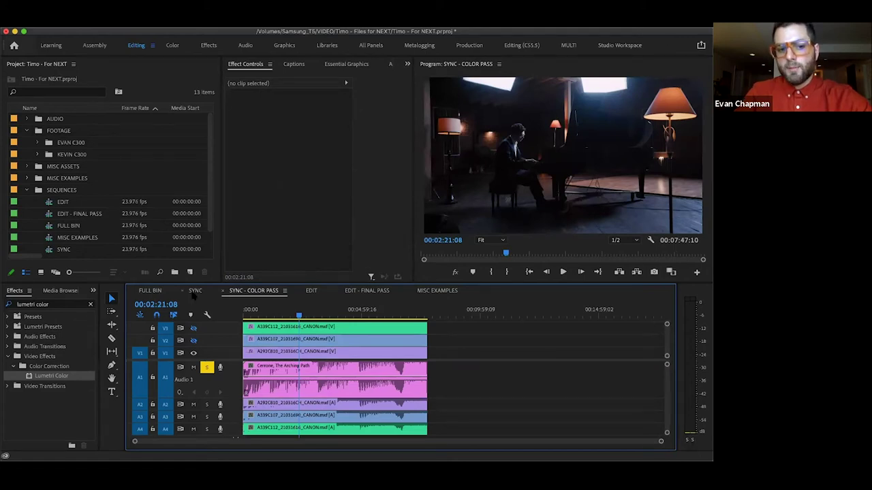
click(195, 290)
click(266, 291)
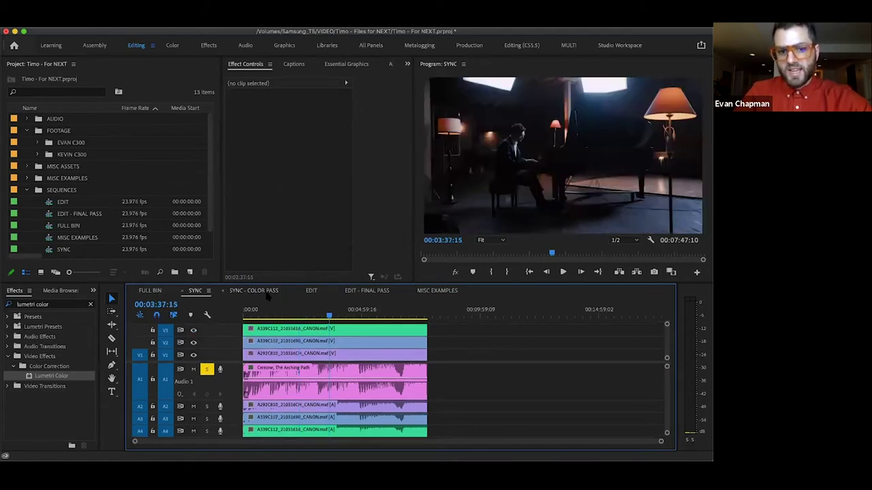
click(391, 353)
scroll(347, 202, down, 5)
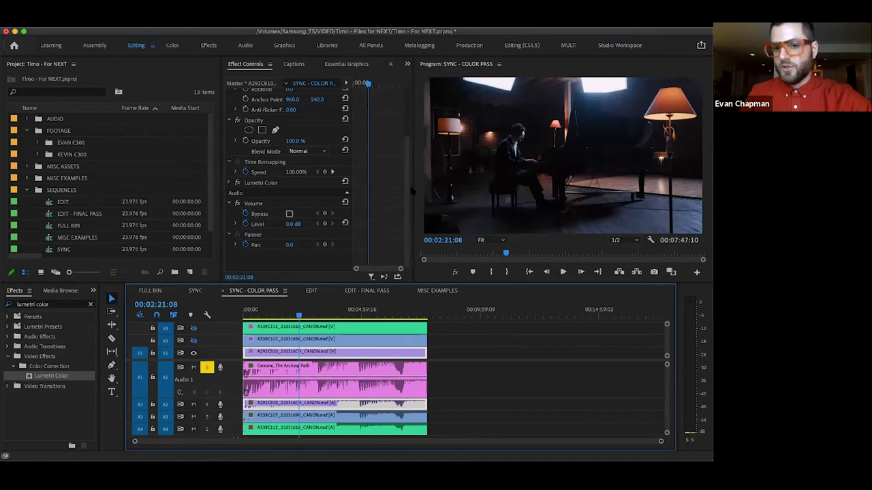
After another look at SYNC, turn the V2 and V3 track outputs back on in SYNC - COLOR PASS and clear the clip selection.
click(195, 291)
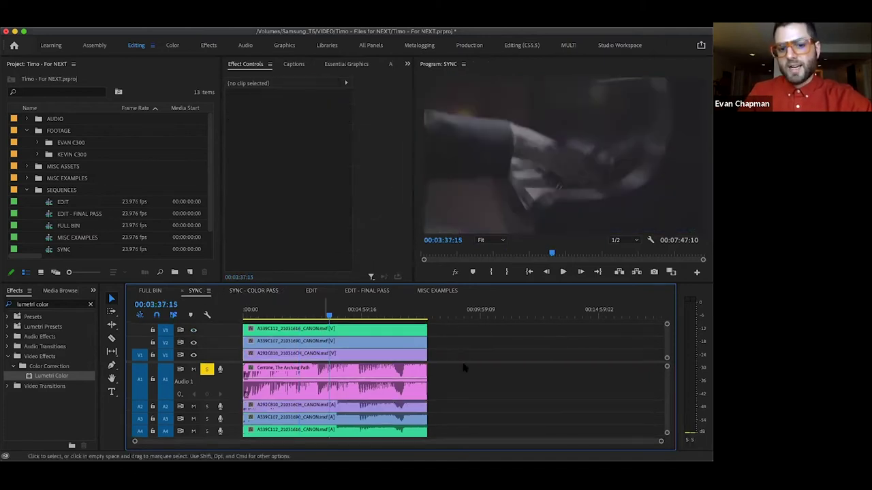
click(258, 291)
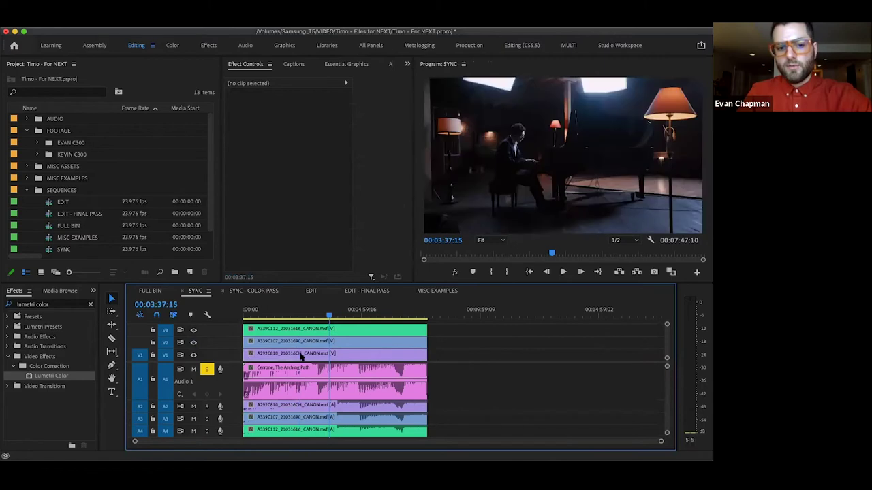
click(308, 351)
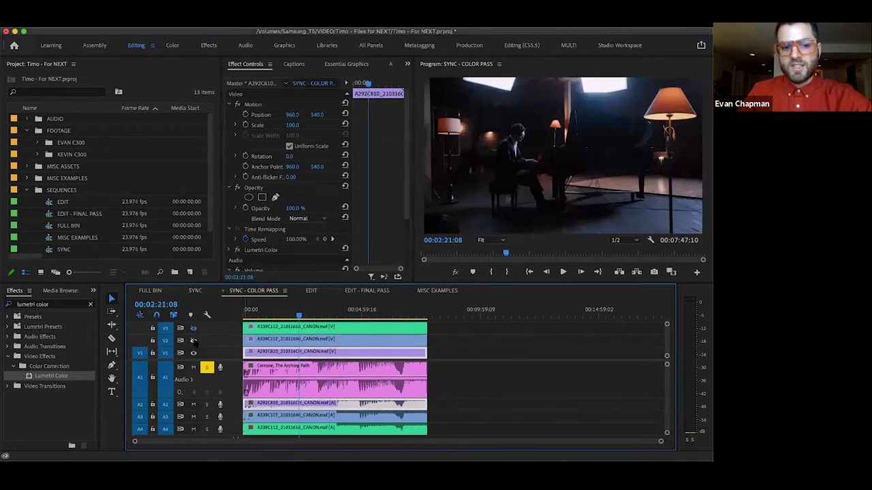
click(485, 349)
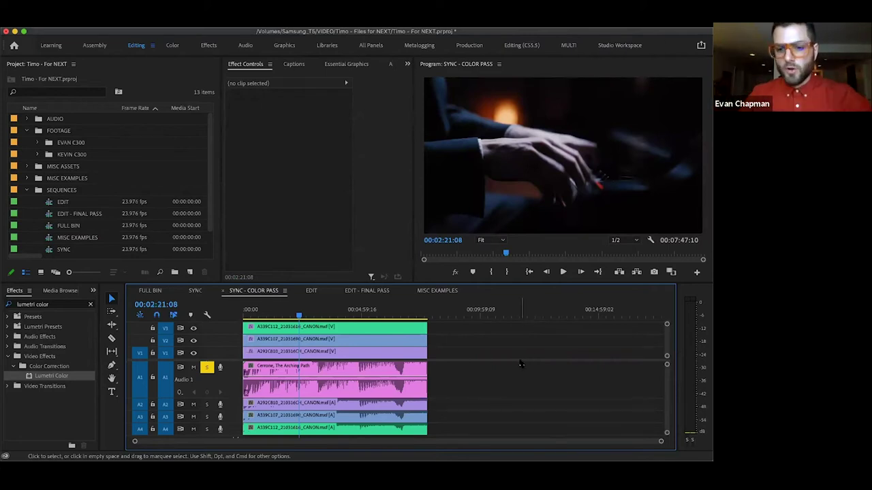
Review the workflow stages by viewing SYNC, FULL BIN with its V1 clip selected, and SYNC - COLOR PASS.
click(195, 291)
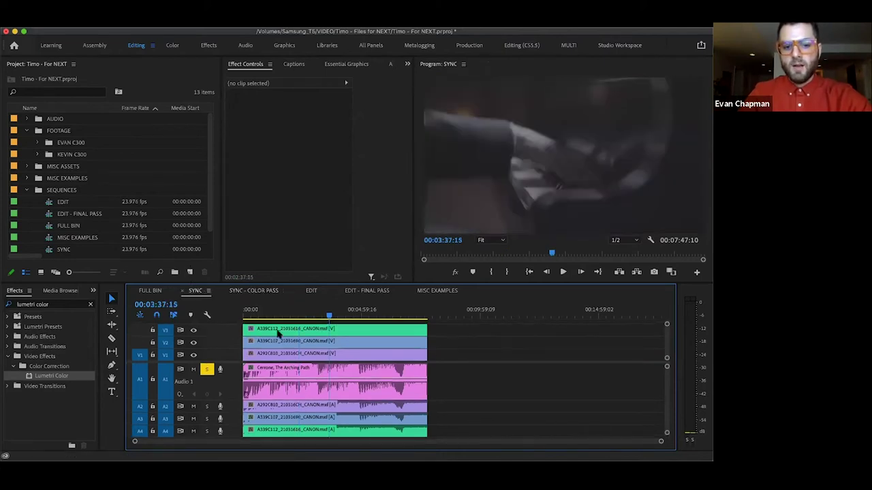
click(257, 292)
click(197, 291)
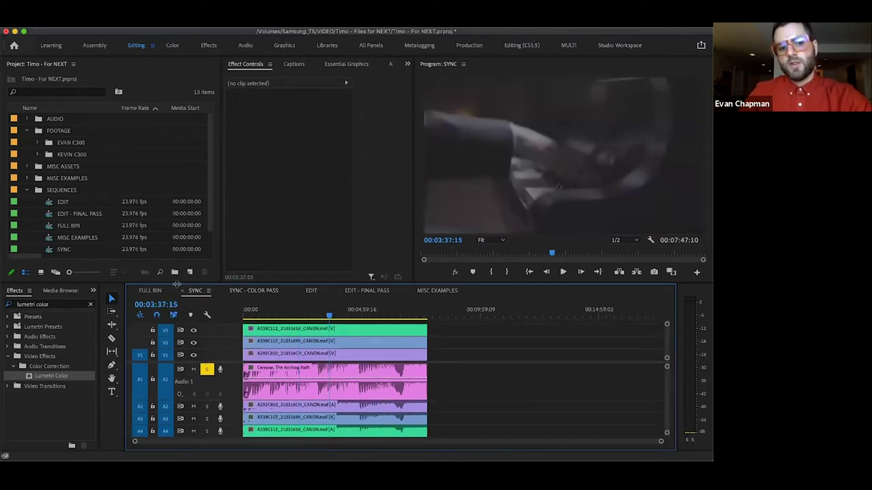
click(150, 290)
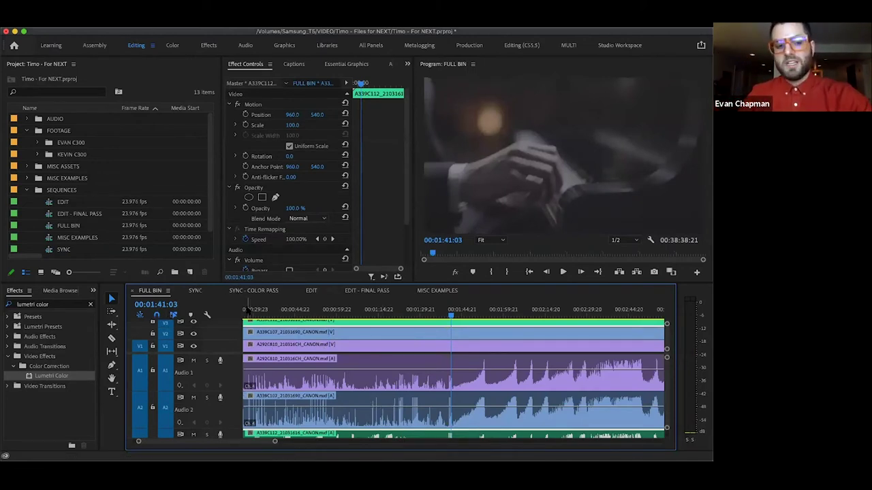
click(288, 344)
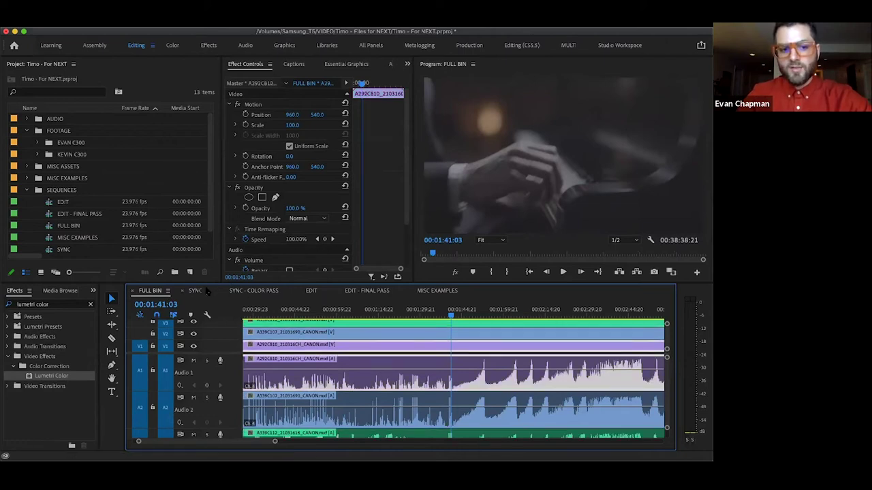
click(196, 290)
click(264, 290)
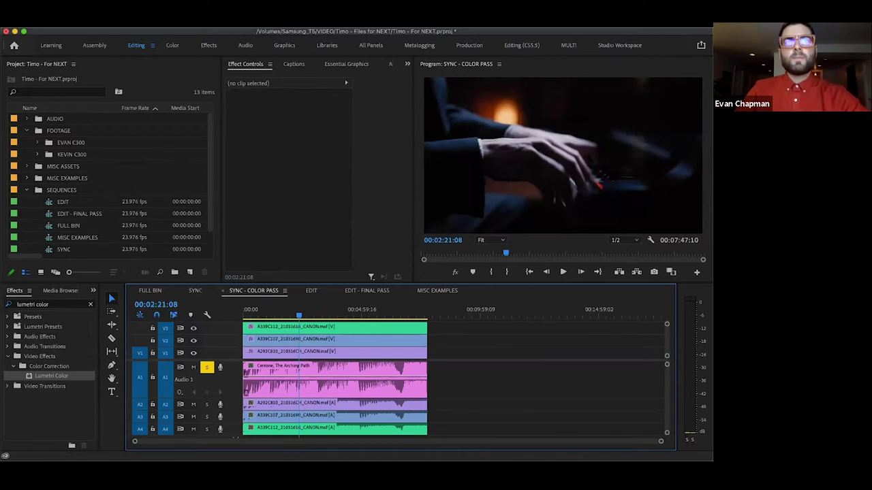
Open the EDIT sequence, enlarge the timeline area to fit all its tracks, and compare it with SYNC and SYNC - COLOR PASS.
click(313, 292)
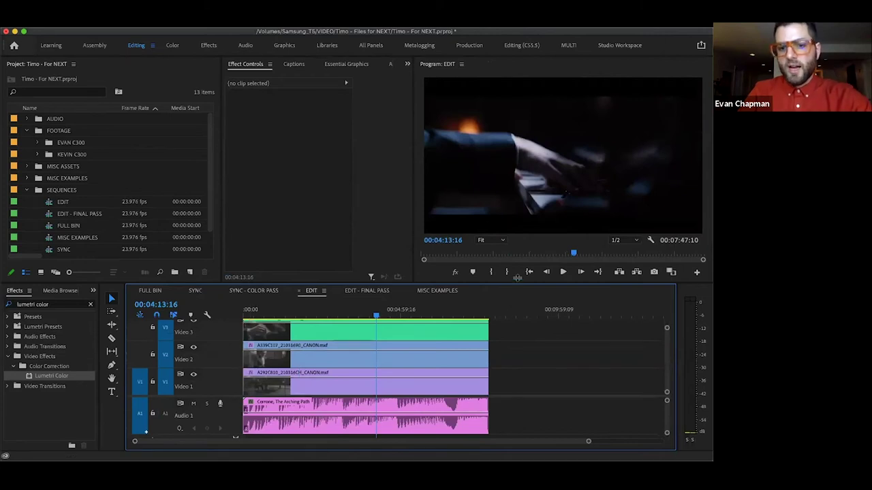
drag(518, 277, 523, 254)
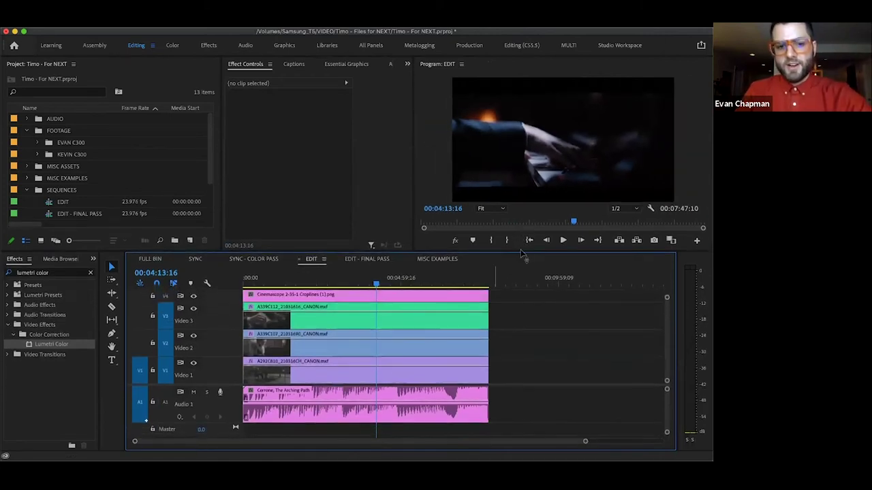
click(195, 260)
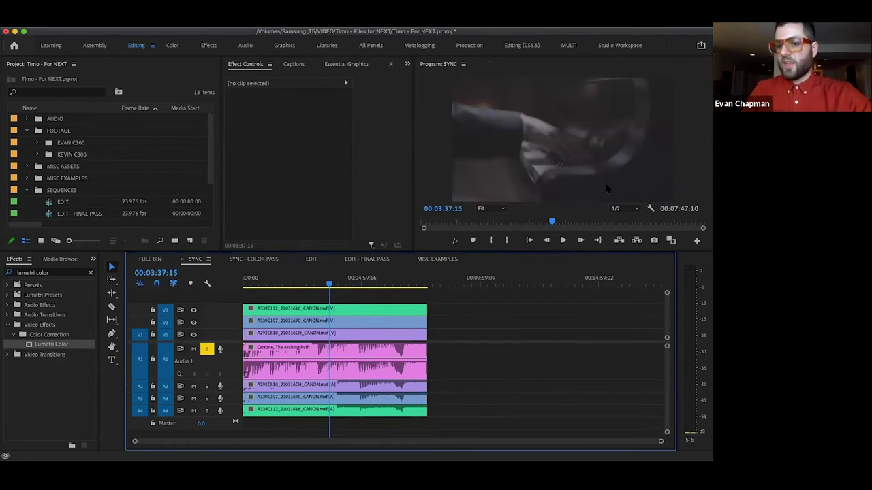
click(256, 260)
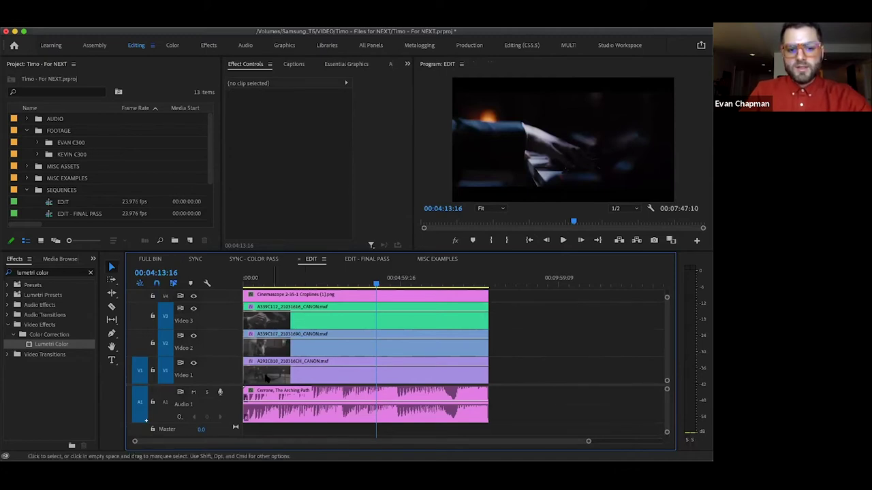
Inspect the three camera clips in EDIT, viewing the V1, V2 and V3 angles one after another by switching track outputs.
click(288, 324)
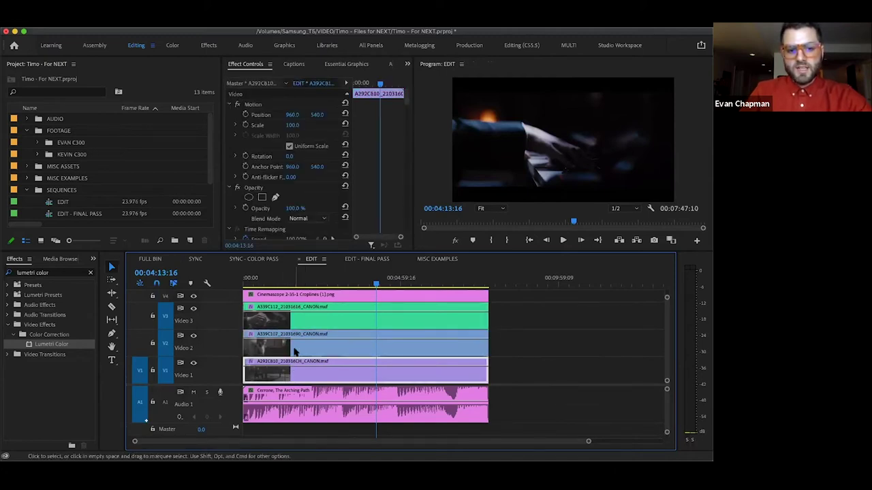
click(291, 351)
click(292, 378)
click(193, 363)
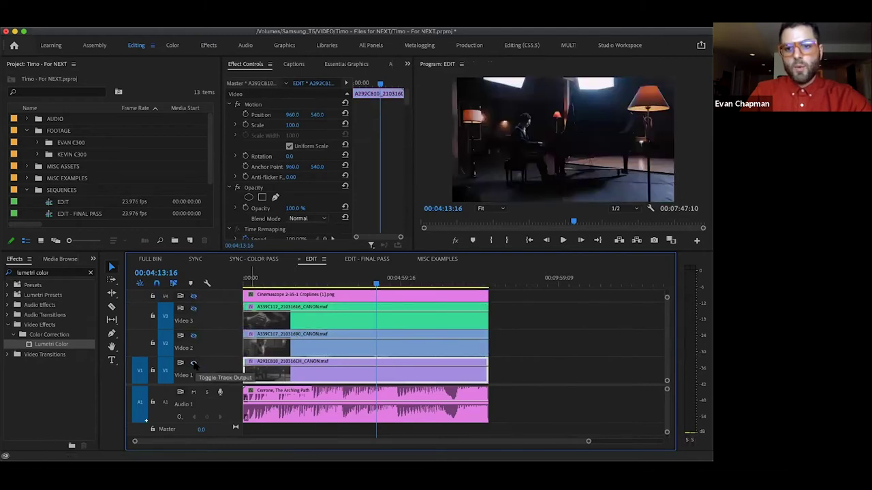
click(193, 363)
click(194, 335)
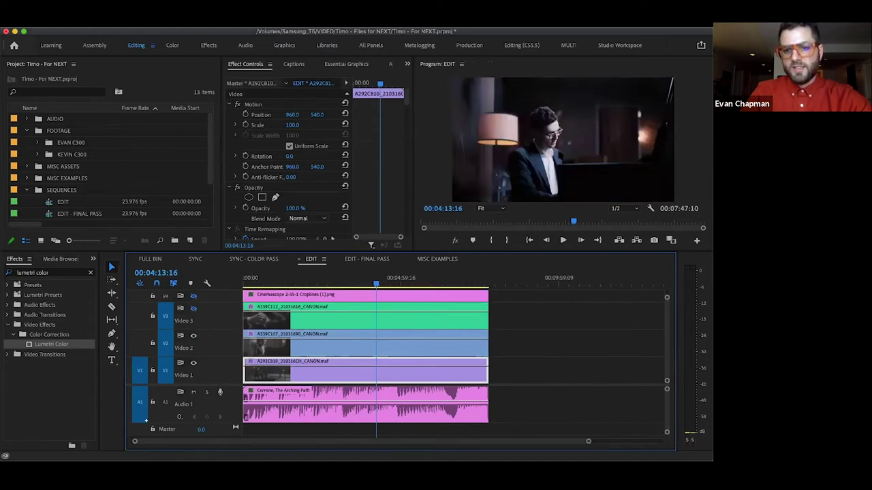
click(194, 308)
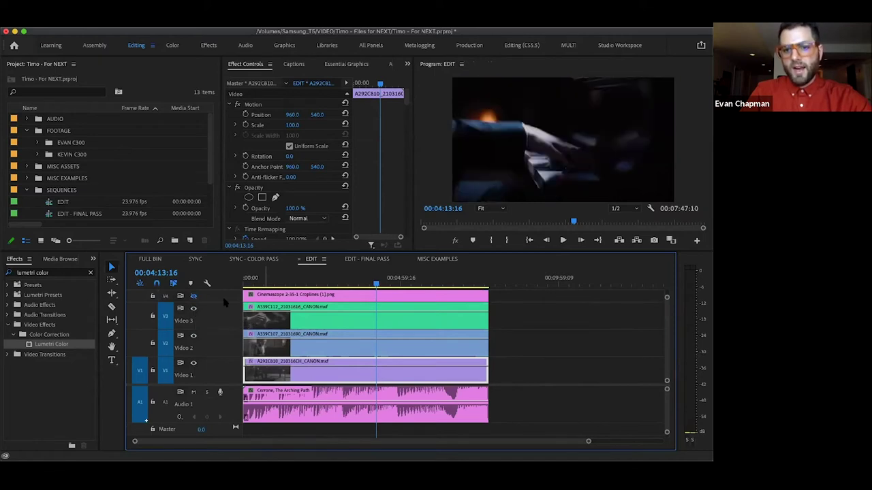
Preview EDIT near its start, move the playhead to 00:06:12:02, turn the V4 croplines output back on and clear the selection.
click(265, 279)
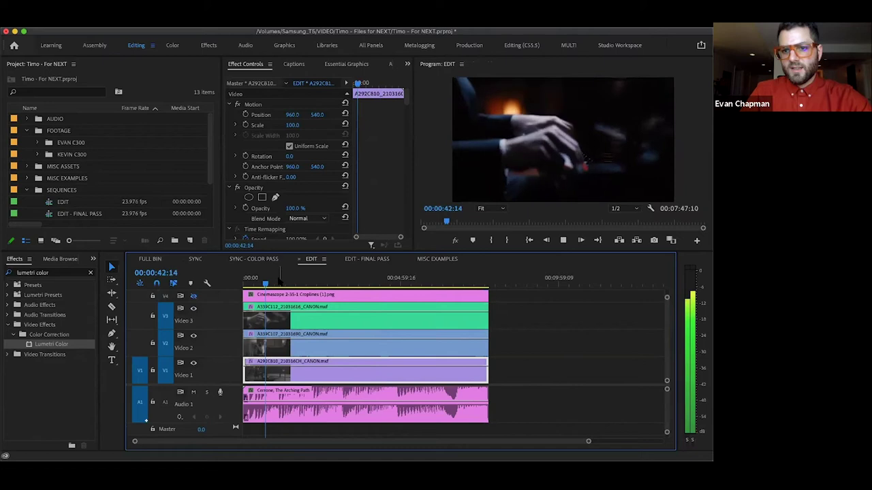
key(space)
click(398, 278)
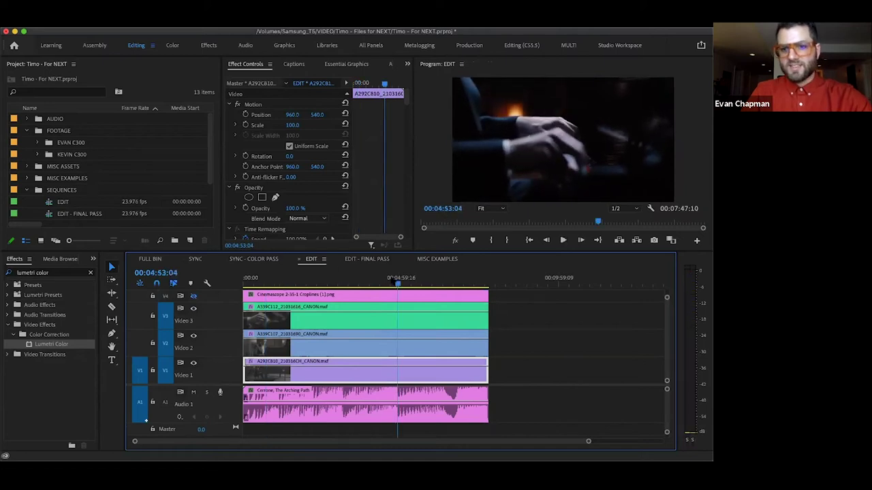
click(438, 280)
click(514, 342)
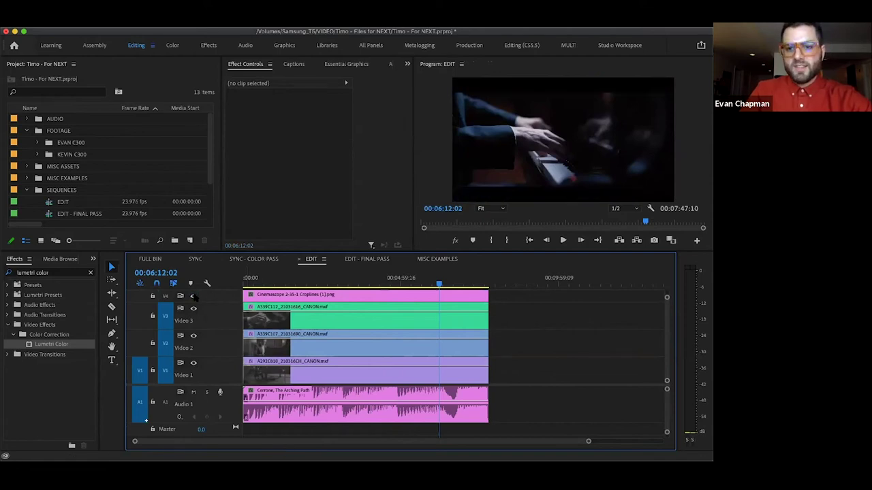
click(480, 344)
click(504, 334)
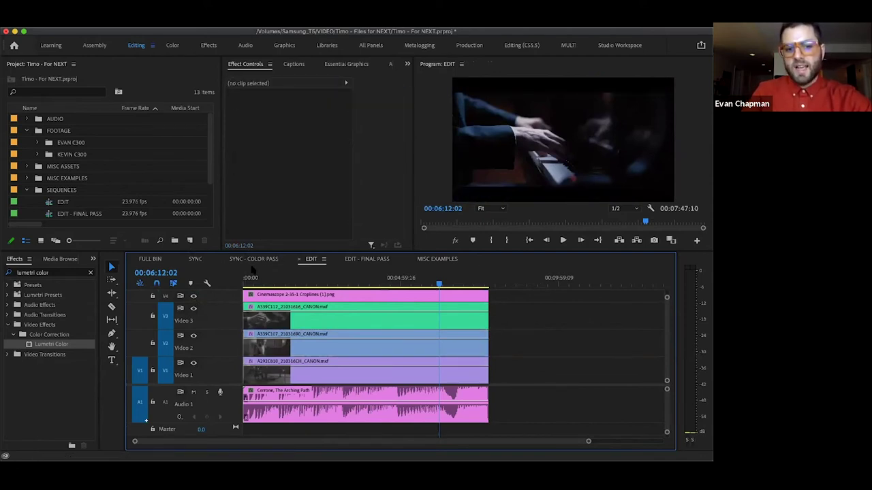
Check the V3 clip in EDIT, clear the selection and enlarge the timeline area slightly.
click(292, 321)
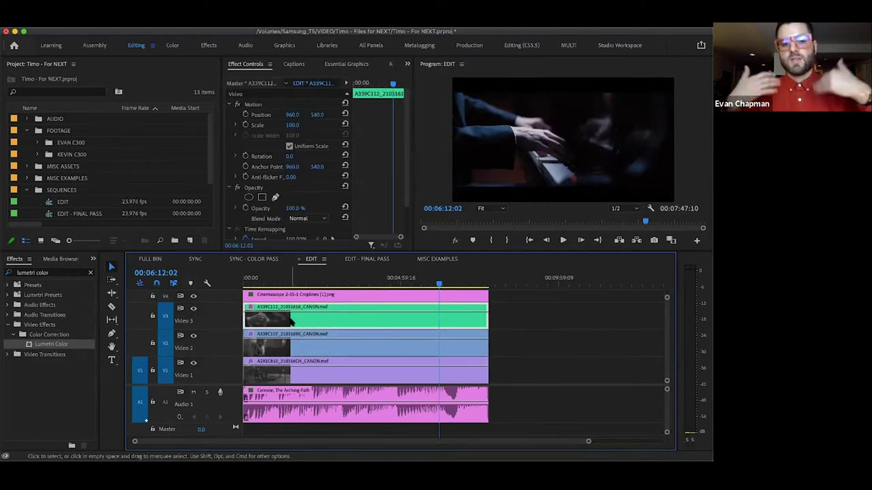
click(504, 317)
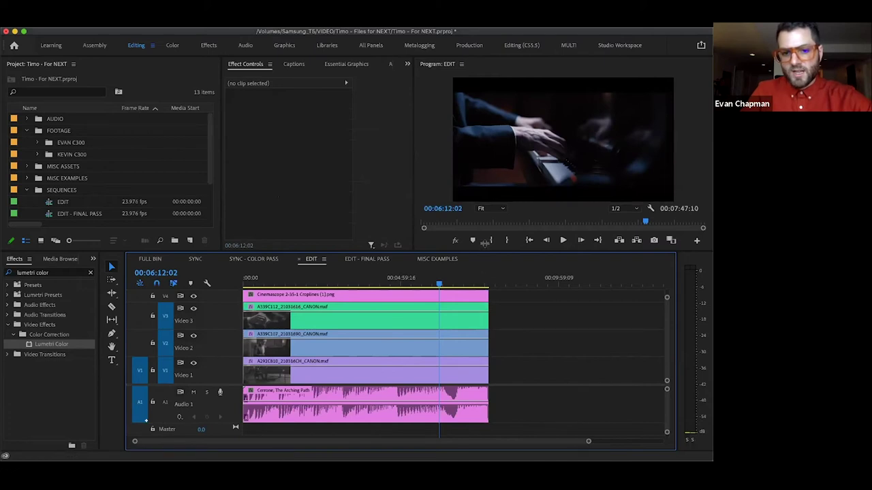
drag(483, 251, 486, 243)
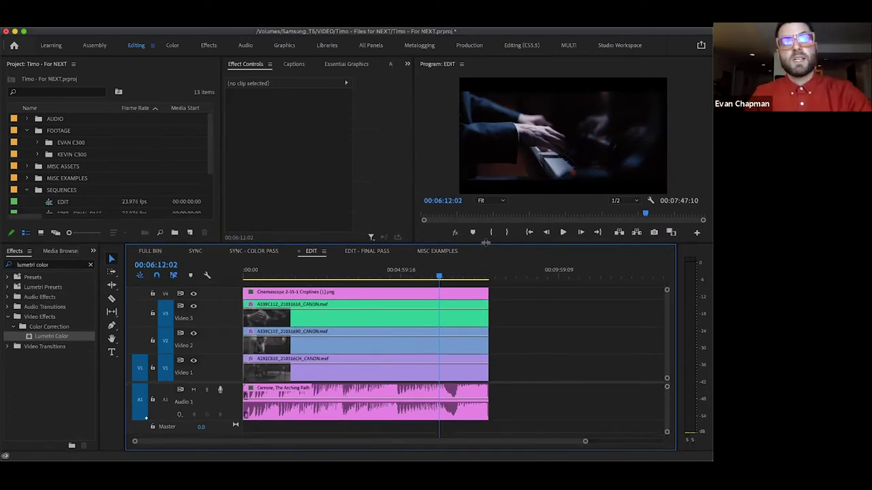
Compare the V2 and V1 clips in EDIT with the synced video and audio clips in SYNC - COLOR PASS.
click(411, 336)
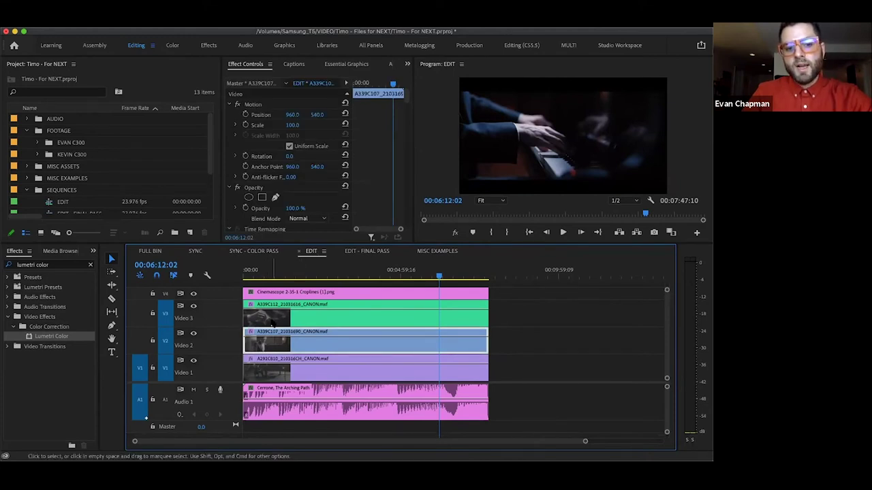
click(279, 368)
click(251, 256)
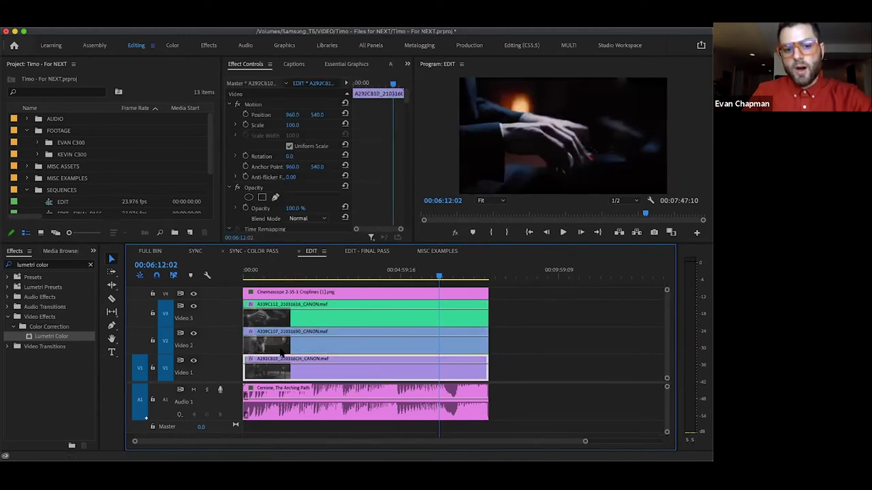
click(281, 386)
click(282, 389)
click(288, 402)
click(297, 313)
click(295, 301)
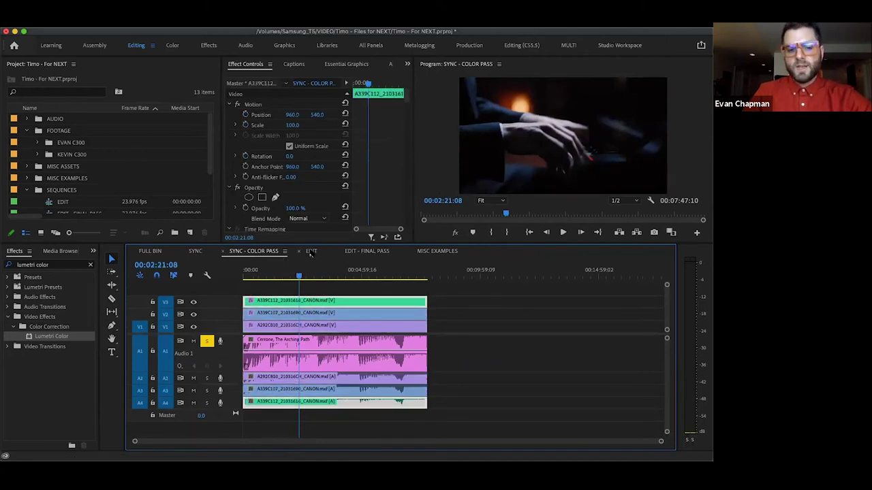
Return to the EDIT sequence, look at its V3 clip and clear the clip selection.
click(310, 251)
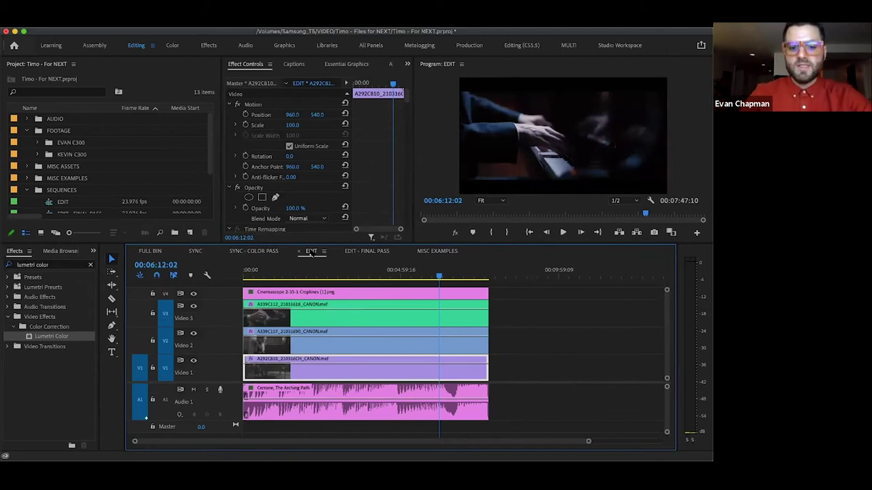
click(516, 332)
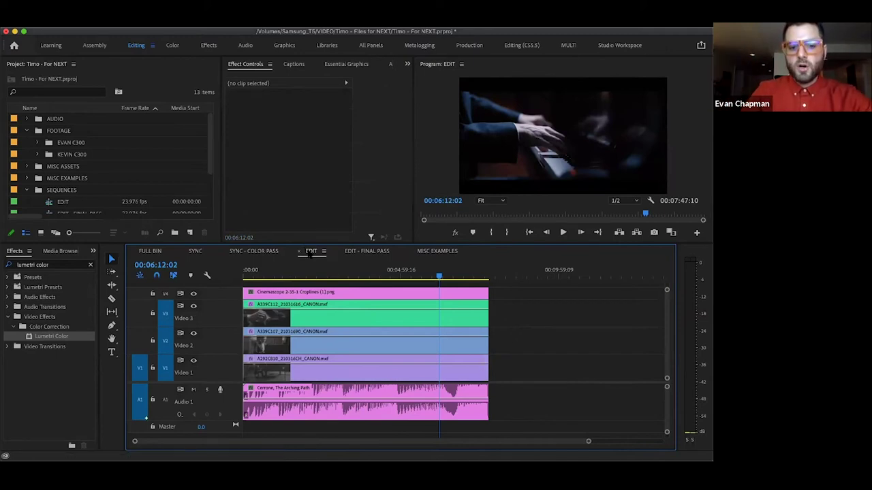
click(323, 325)
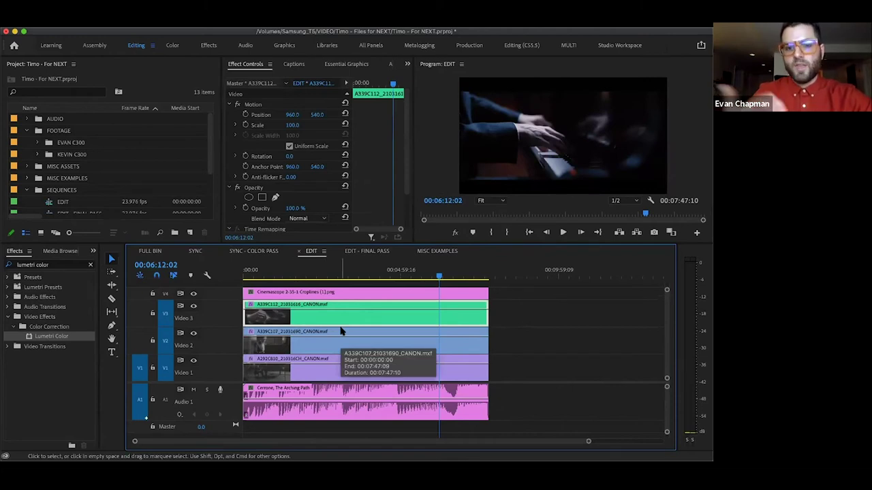
click(522, 362)
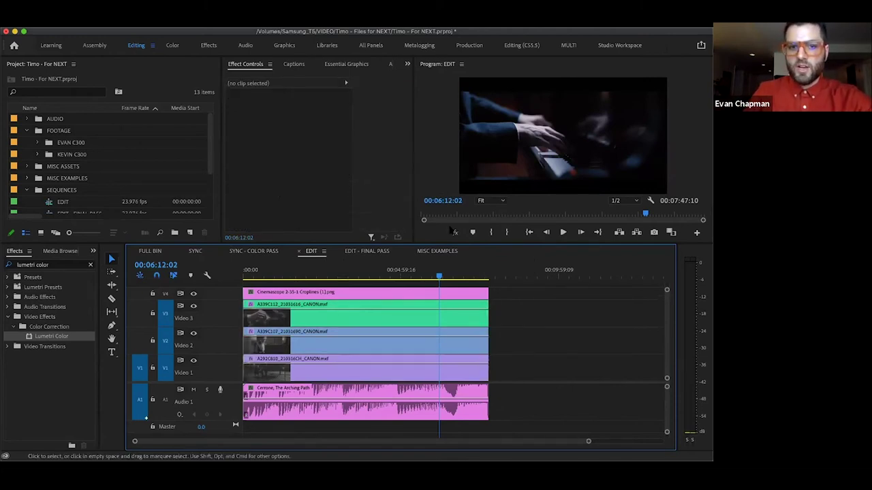
Look over the SYNC - COLOR PASS and SYNC sequences, and return to the EDIT sequence.
click(254, 251)
click(195, 251)
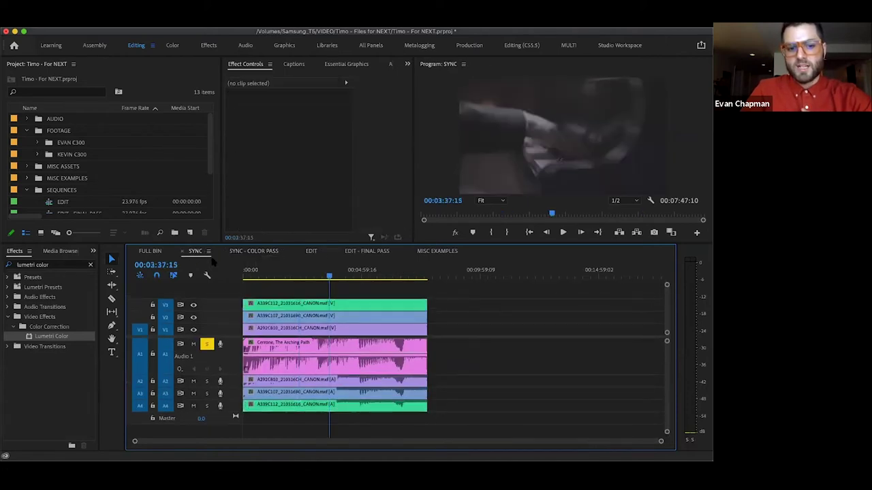
click(312, 250)
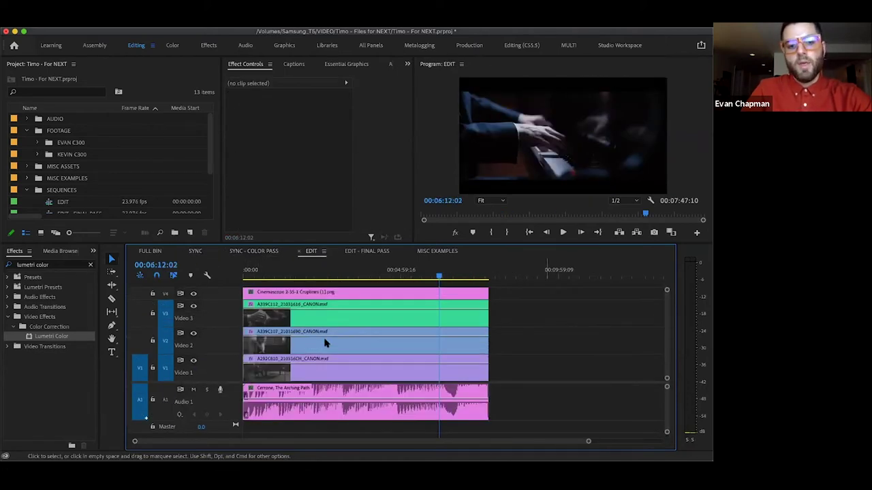
Move the EDIT playhead to 00:02:53:20, check the V3 clip and the audio clip, and clear the selection.
click(297, 320)
click(334, 273)
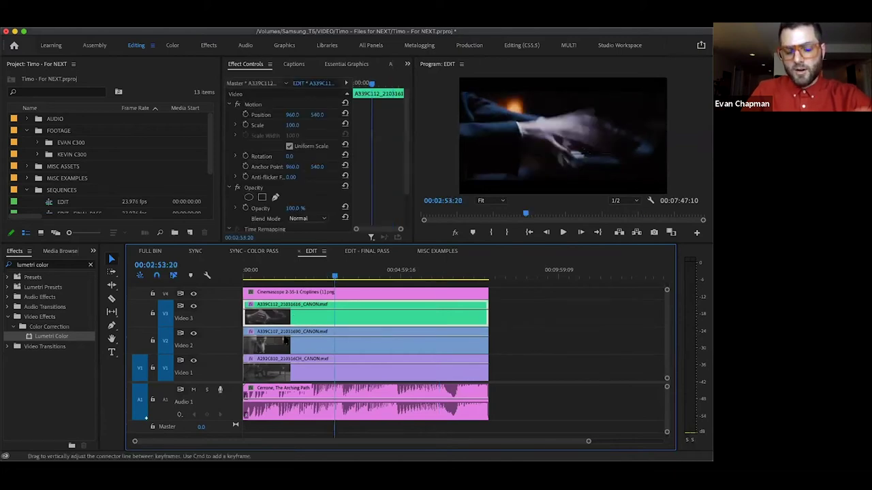
click(371, 416)
click(566, 325)
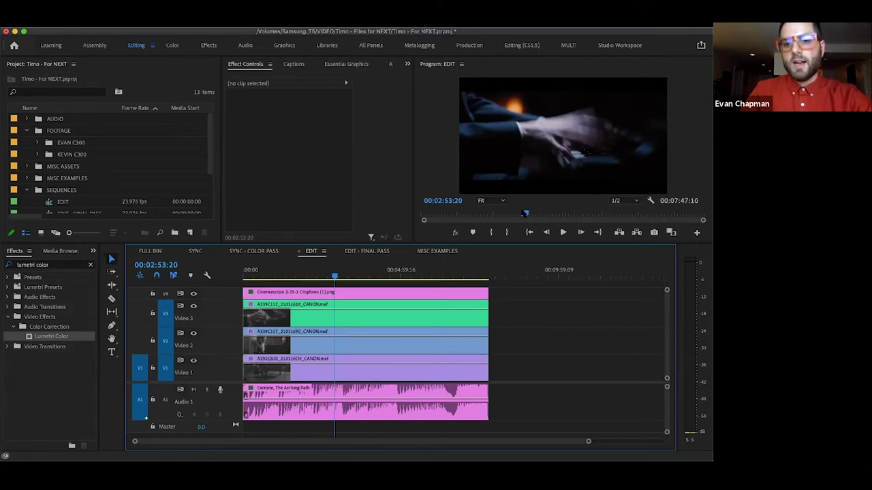
Open the SYNC - COLOR PASS sequence and inspect its V1 clip with the linked audio.
click(274, 253)
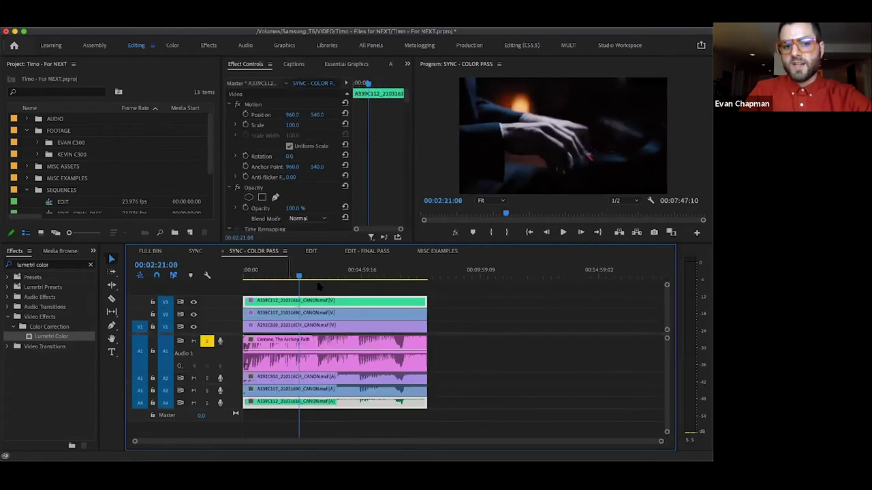
click(319, 328)
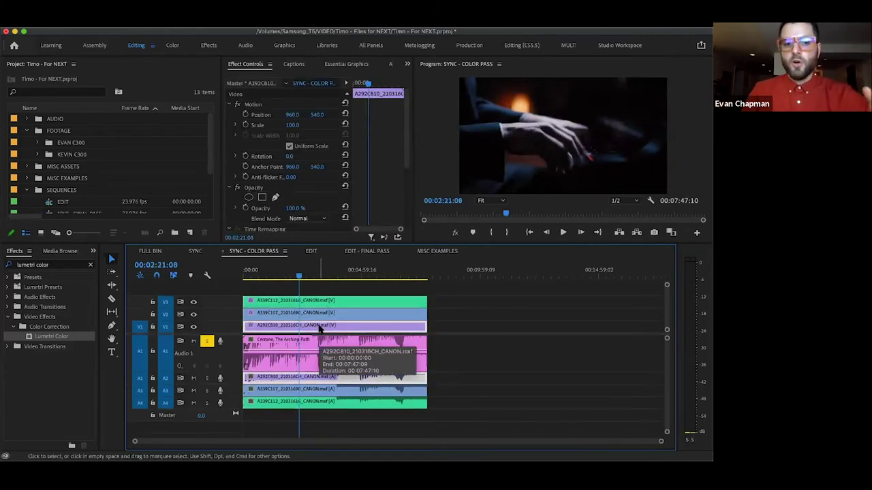
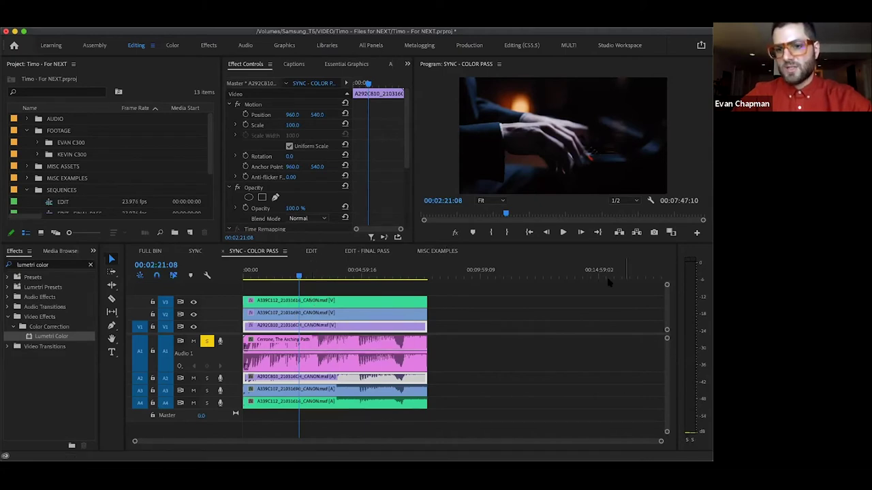
Return to EDIT and toggle Global FX Mute to compare the footage with and without color correction.
click(312, 250)
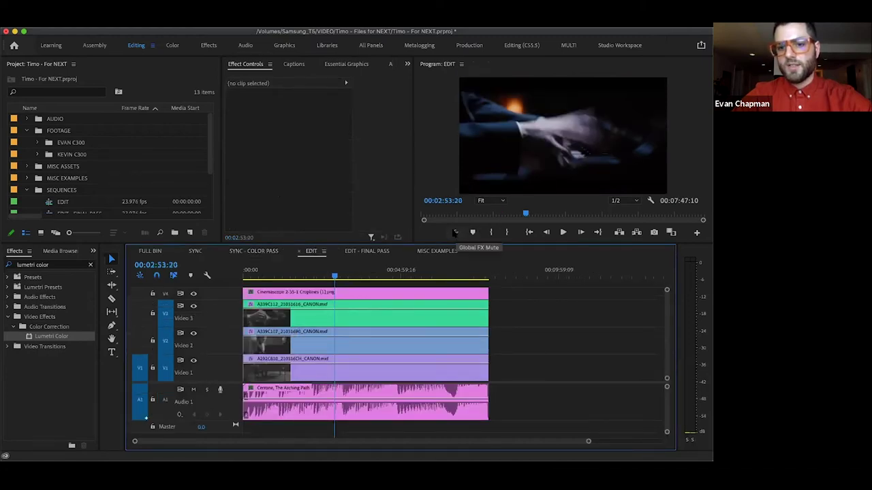
click(455, 234)
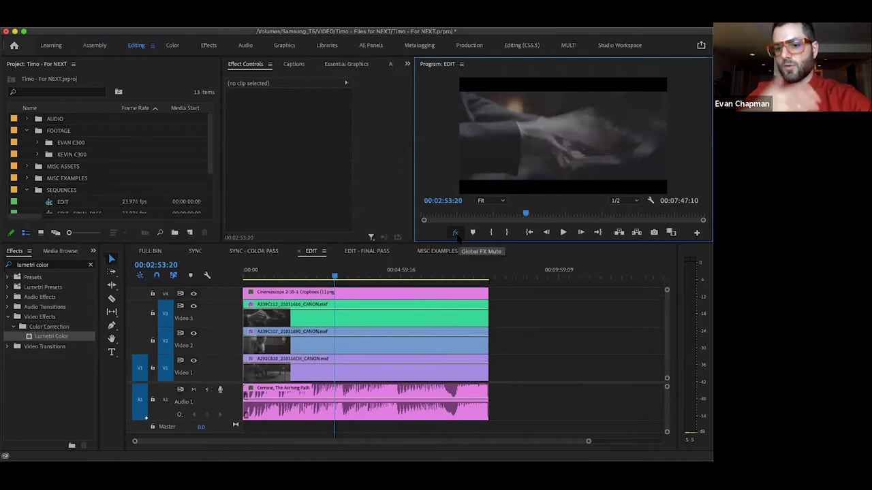
click(456, 234)
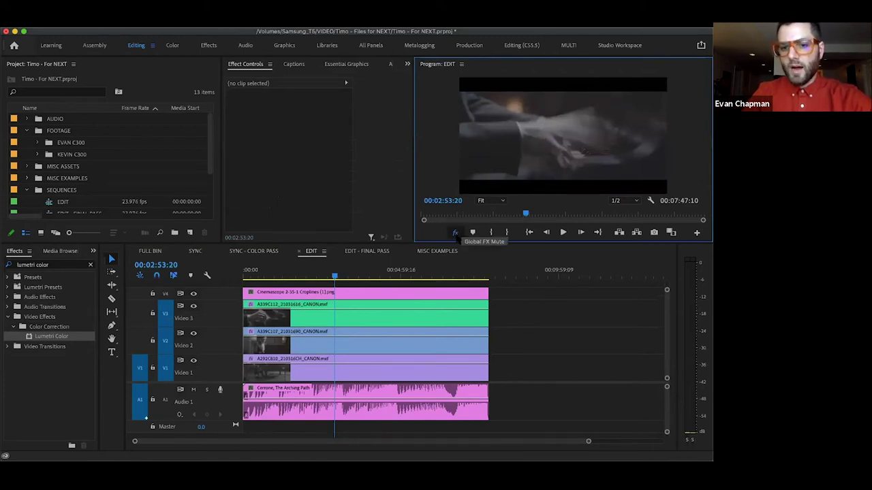
Mute all effects on the frame at 00:03:14:12 and keep the playback resolution at 1/2.
click(345, 272)
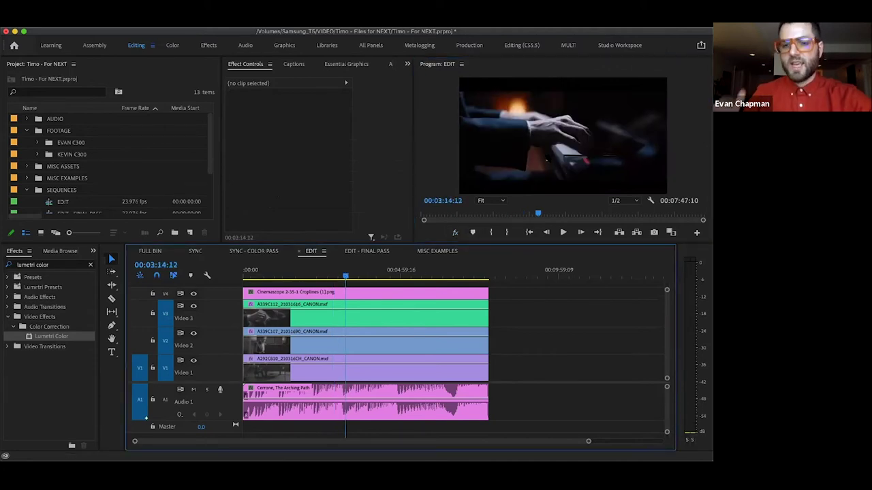
click(455, 233)
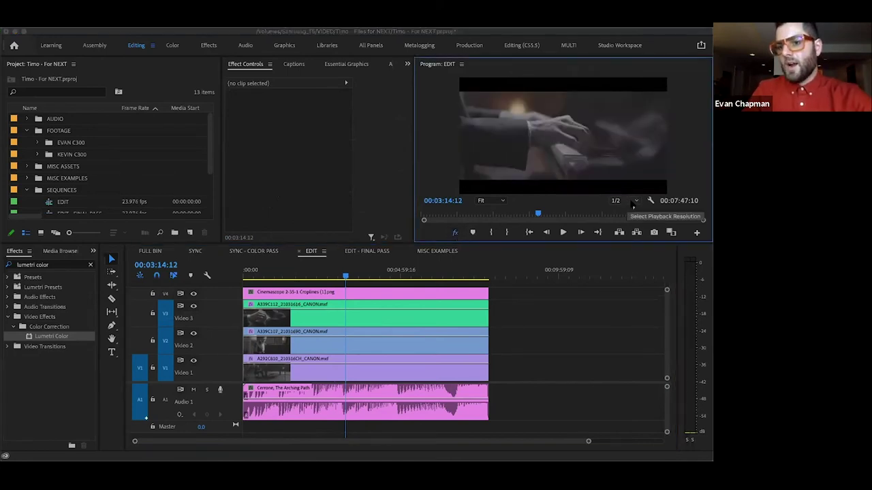
click(634, 202)
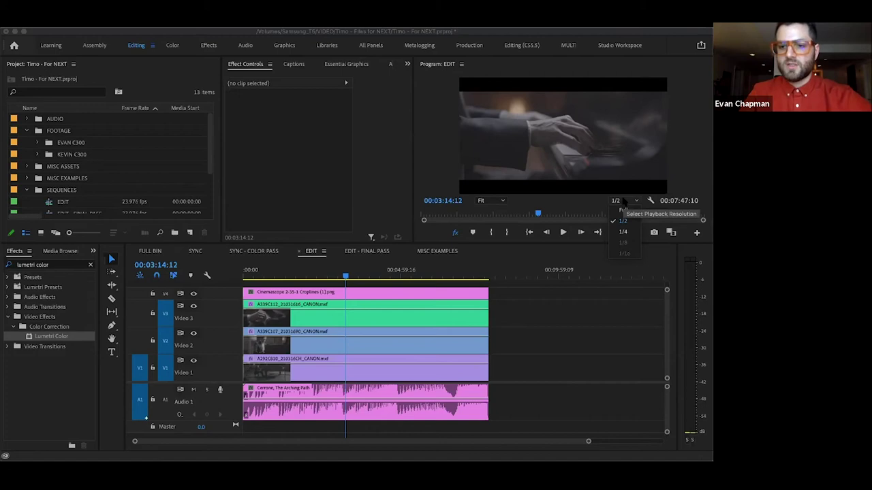
click(620, 223)
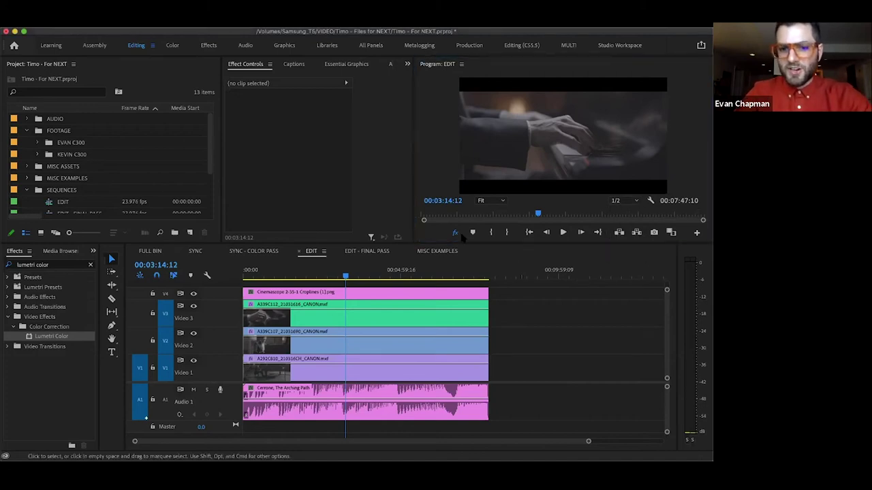
Toggle the global effects mute to compare the frame with and without grading, leaving the effects muted.
click(454, 234)
click(454, 234)
click(454, 233)
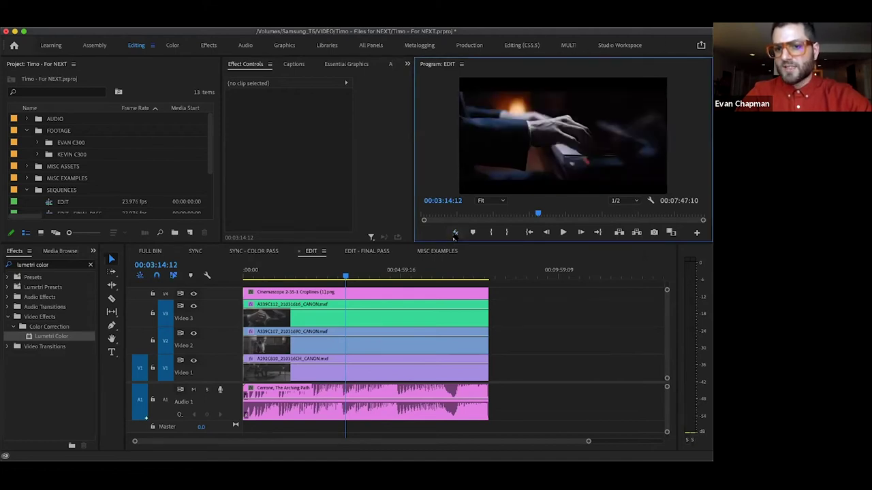
click(312, 316)
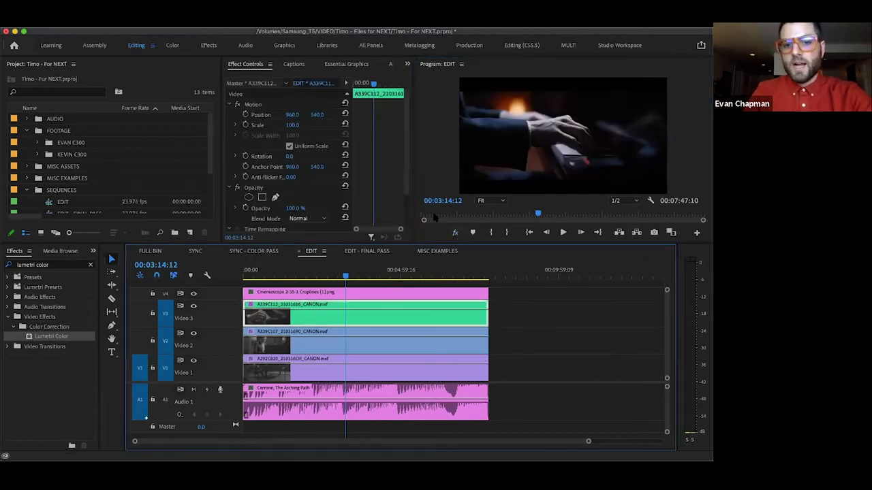
click(454, 233)
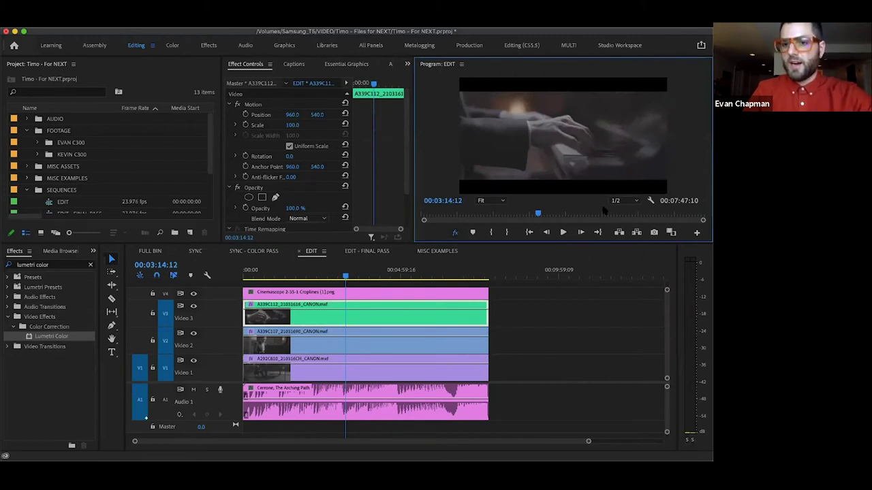
Review the playback resolution choices, keep 1/2, and clear the clip selection.
click(619, 200)
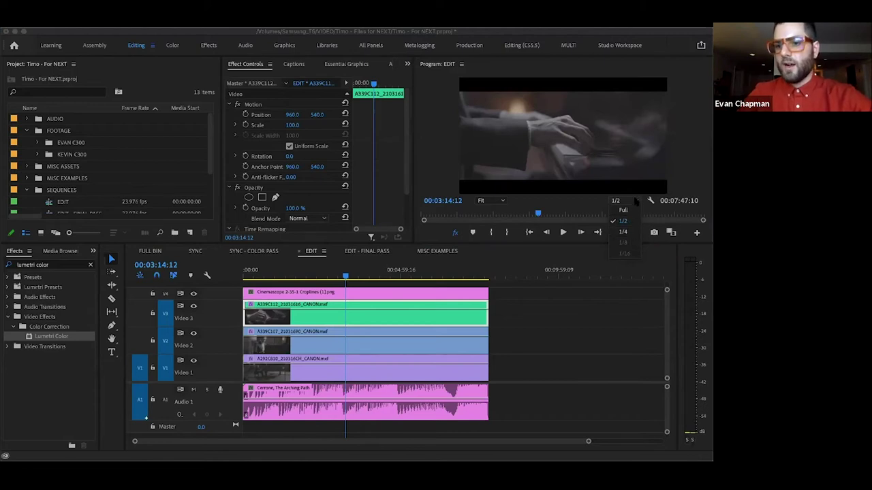
click(631, 222)
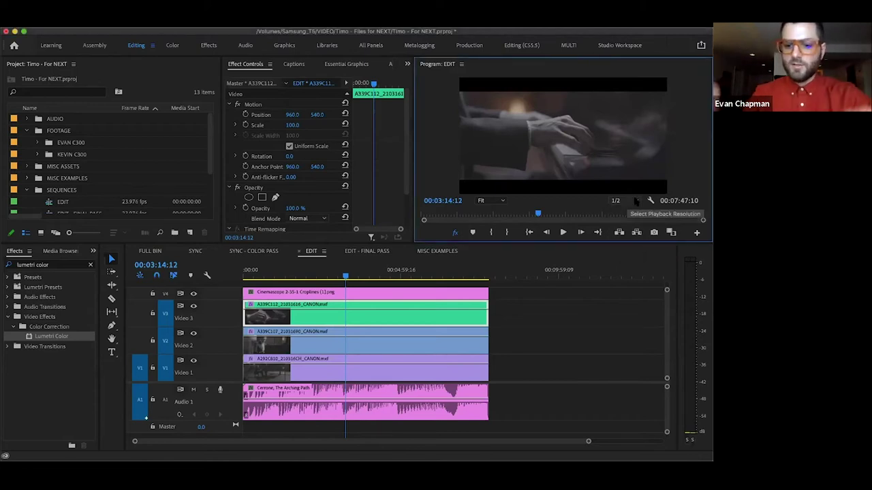
click(516, 283)
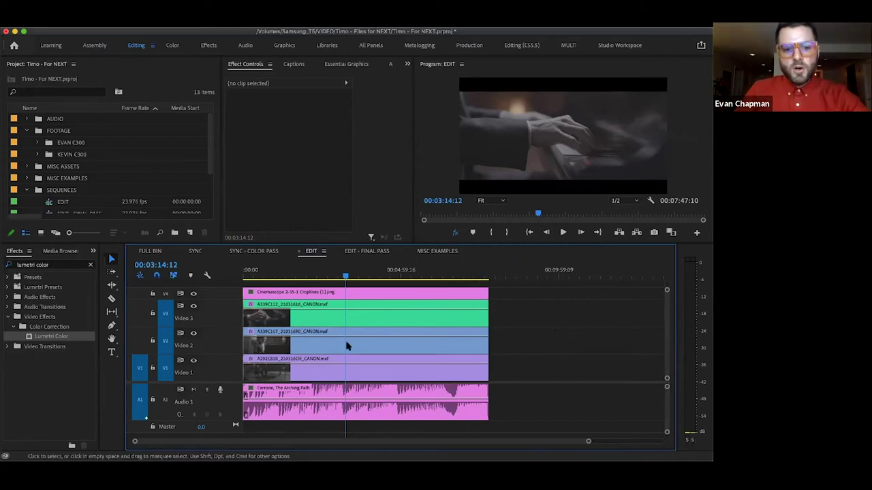
Trim the starts of the Video 3 and Video 2 clips to 00:01:34:22 and move the playhead to 00:00:40:10.
click(264, 317)
shift+click(265, 341)
drag(245, 324, 295, 324)
click(266, 273)
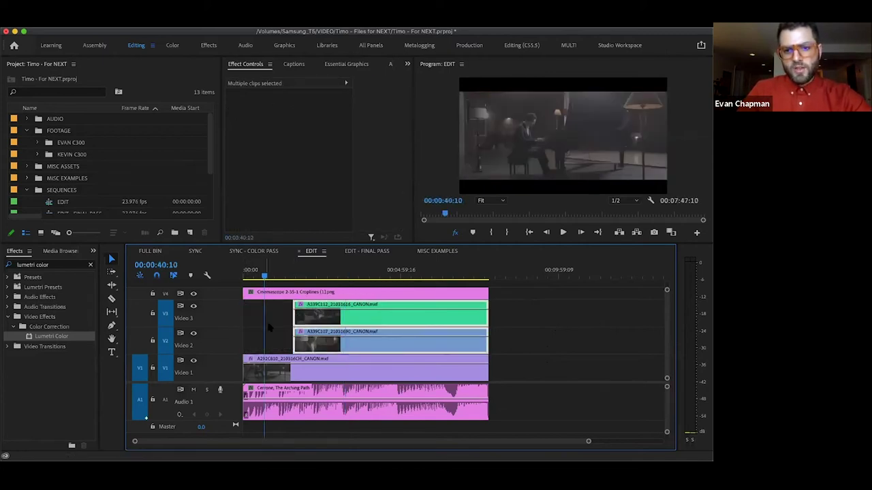
Clear the selection, turn all effects back on, and move the playhead to 00:00:55:10.
click(266, 319)
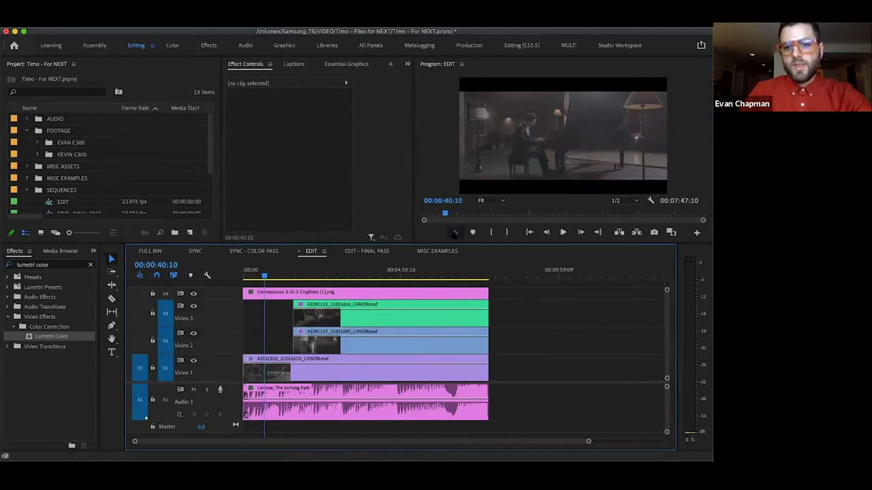
click(279, 277)
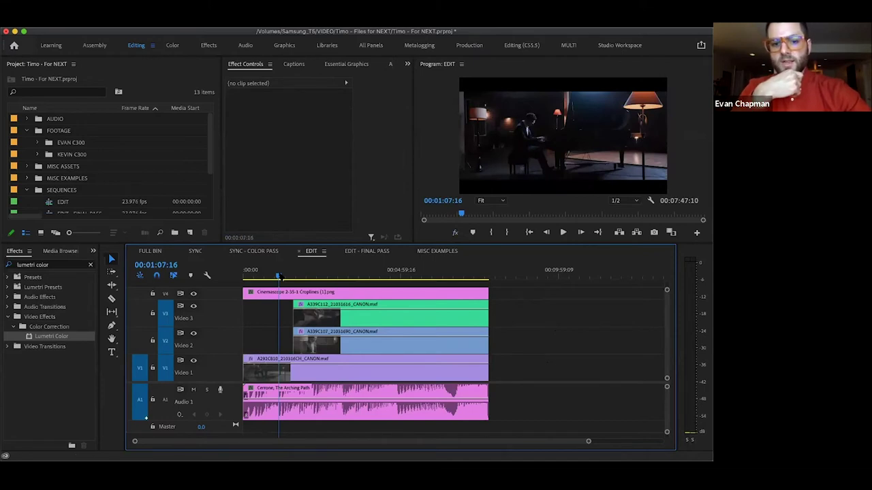
click(272, 276)
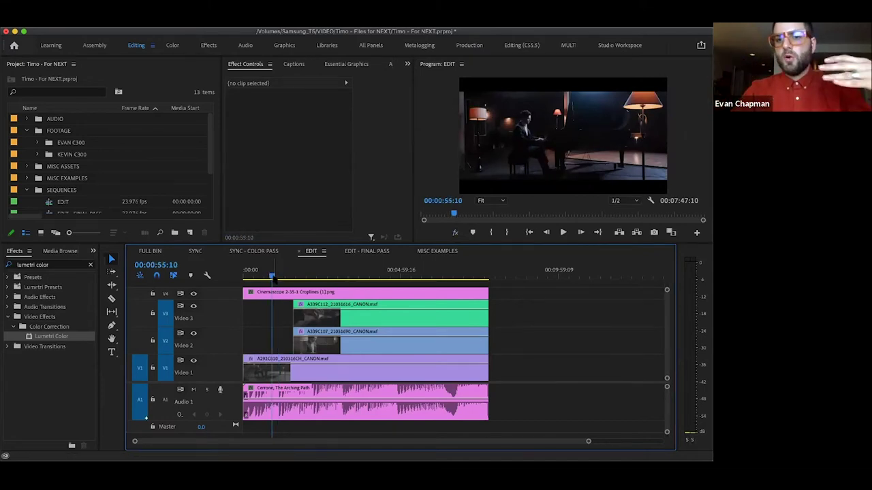
click(264, 360)
click(263, 349)
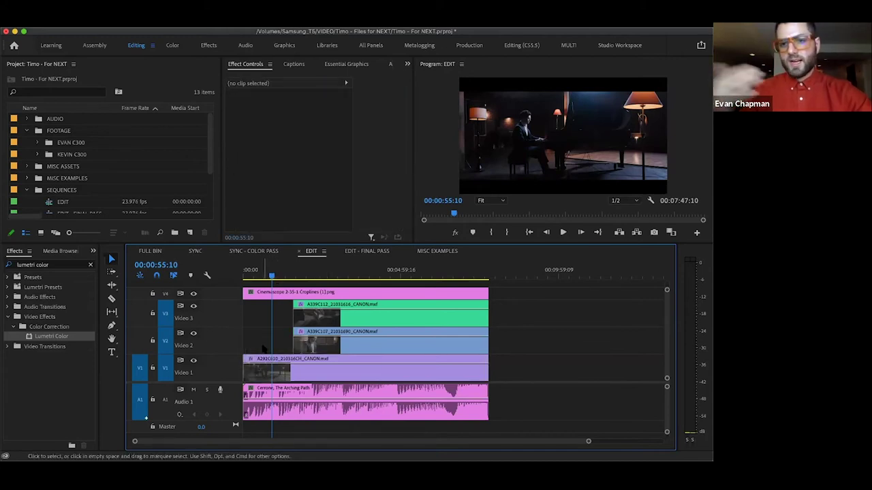
click(258, 349)
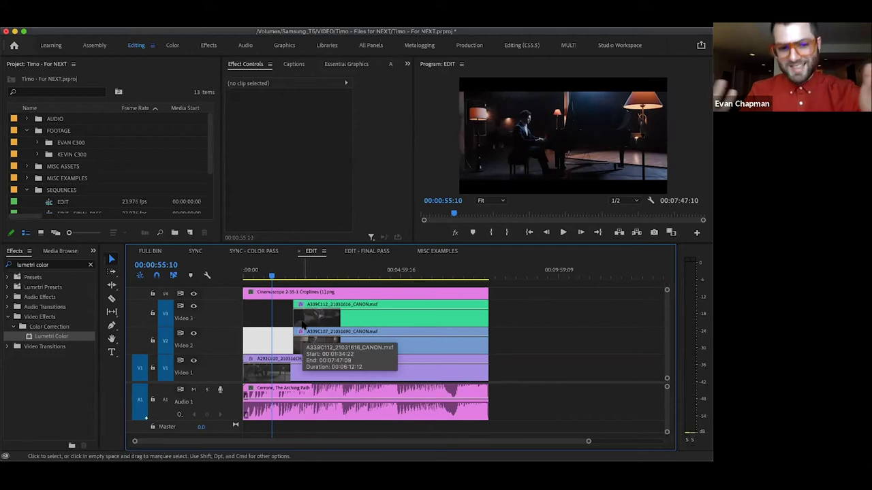
Enlarge the timeline area and split the Video 1 clip at 00:00:55:10.
click(290, 369)
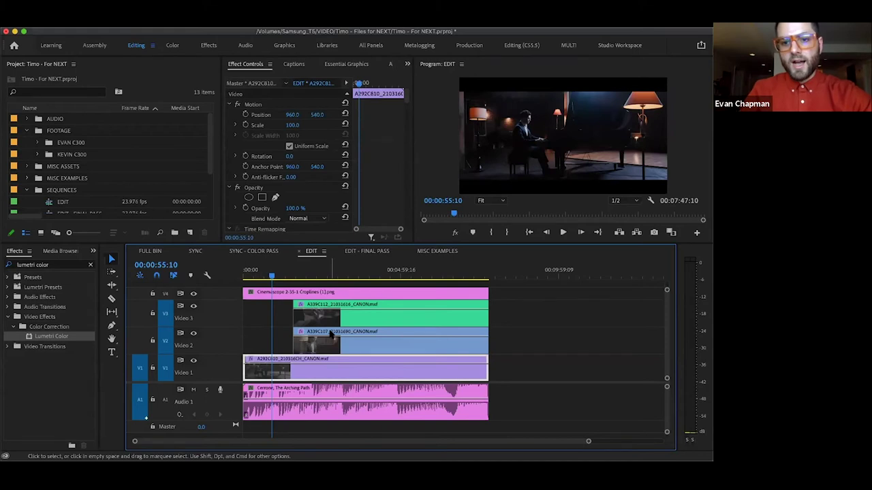
mouse_move(501, 244)
mouse_down()
mouse_move(501, 336)
mouse_move(500, 230)
mouse_up()
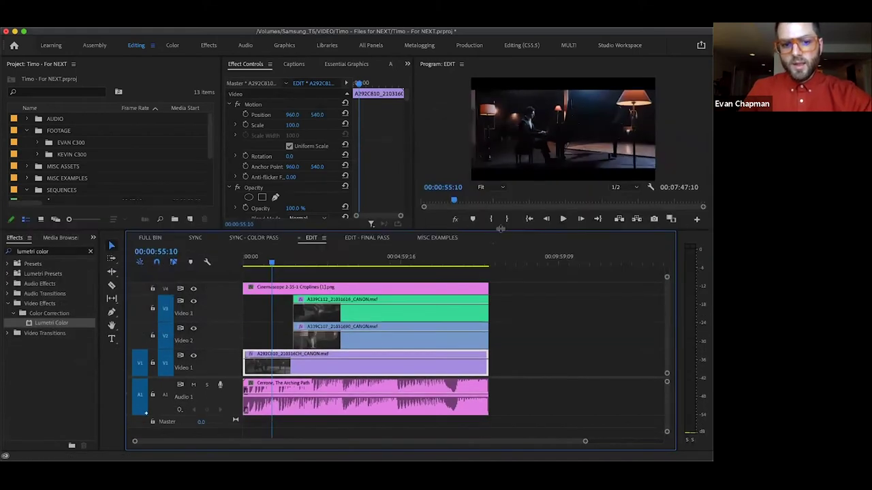
key(super+k)
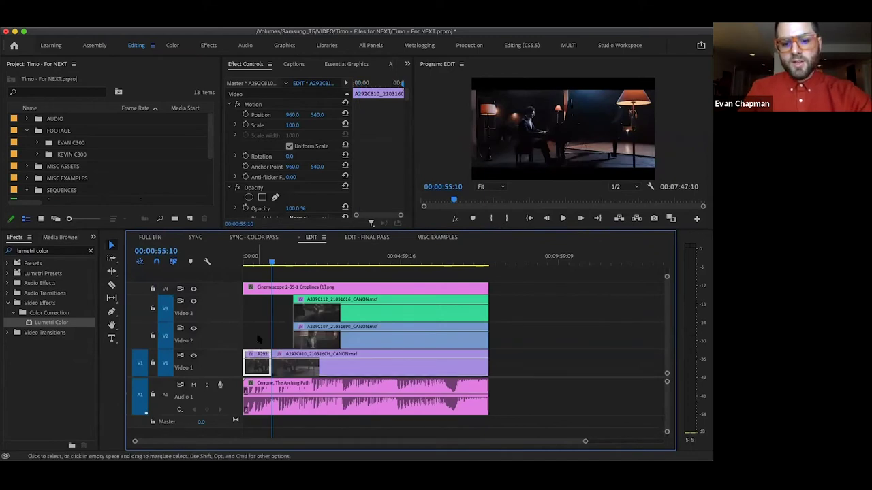
Punch in on the second part of the Video 1 clip with scale 122 and horizontal position 1166.
click(259, 339)
key(equal)
key(equal)
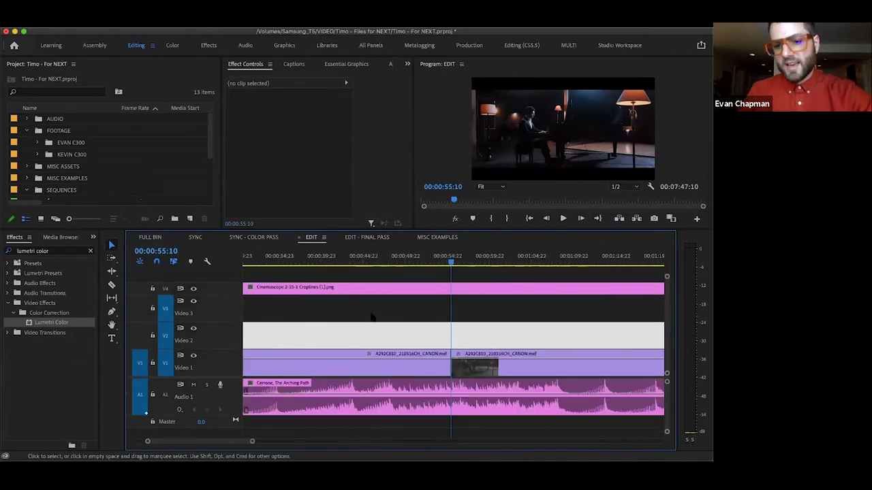
click(458, 361)
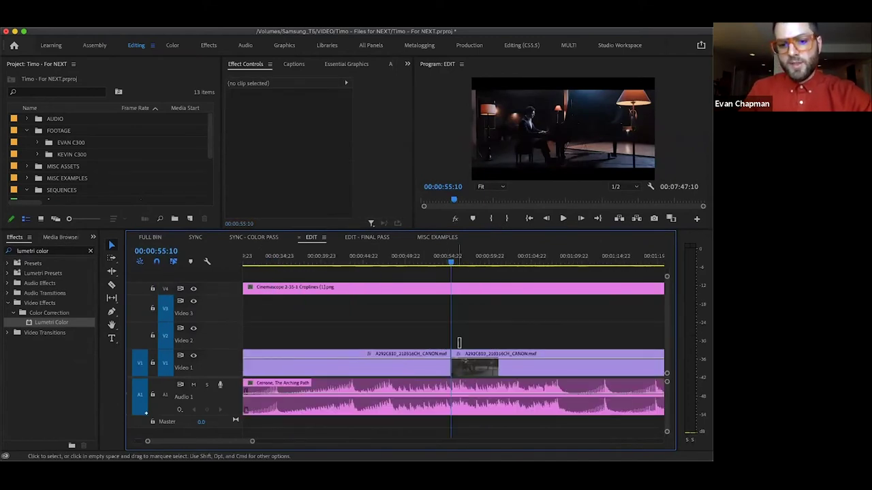
click(460, 263)
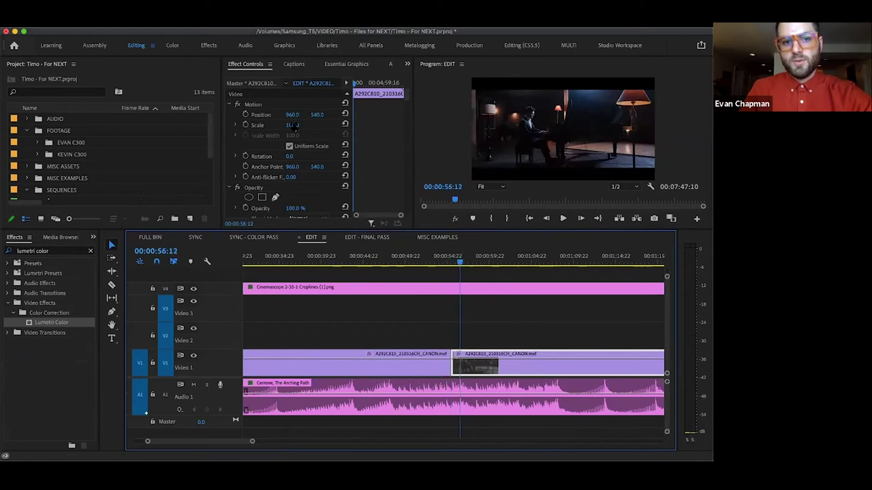
drag(292, 124, 434, 115)
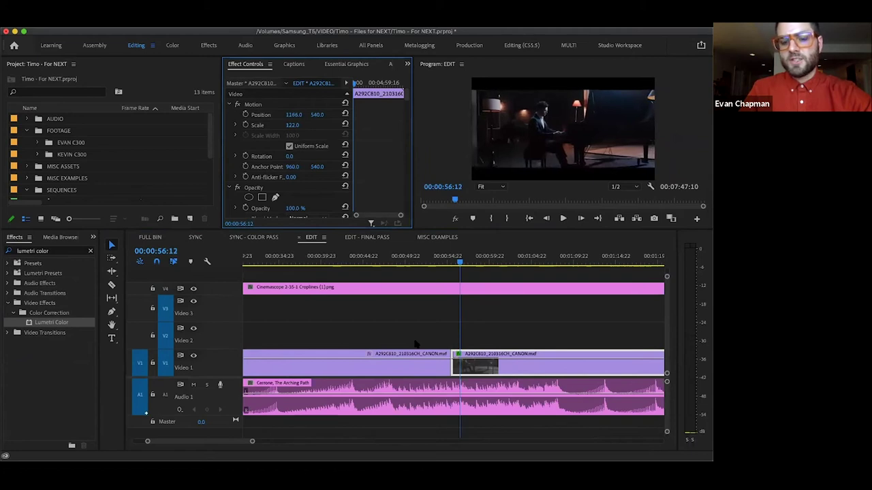
Enlarge the program preview and play across the cut on Video 1 to review the change to the tighter framing.
drag(444, 261, 459, 261)
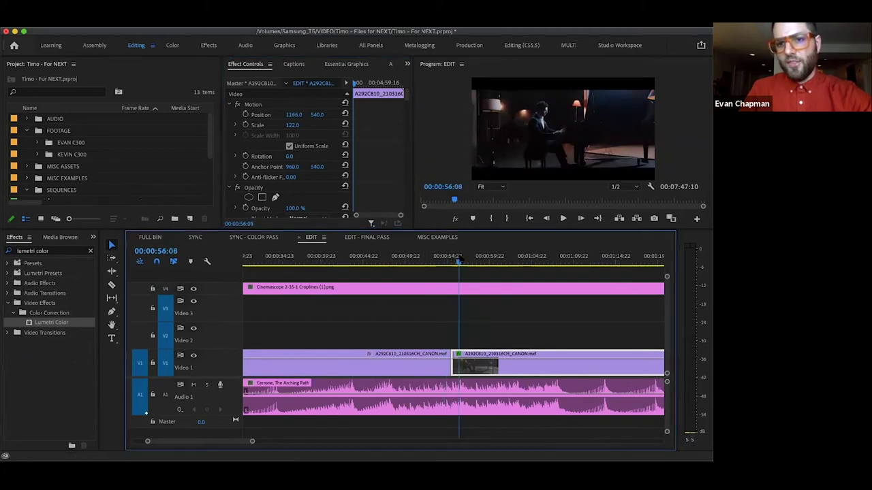
click(421, 261)
click(461, 329)
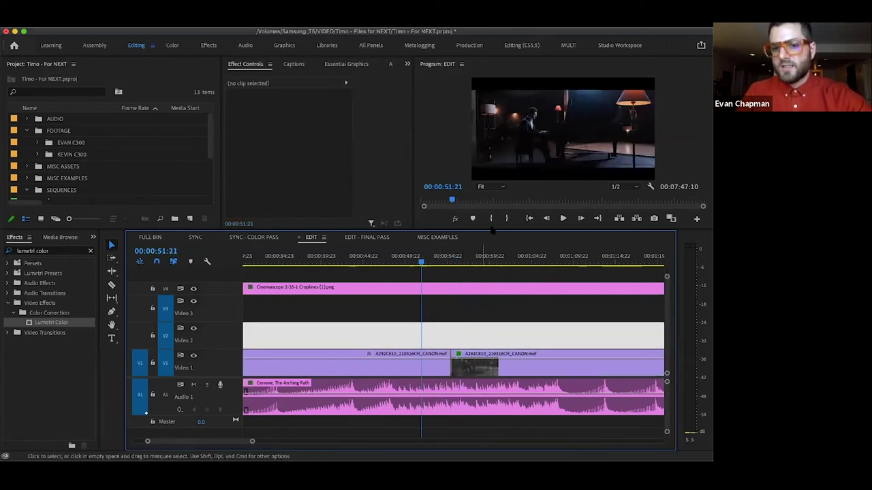
drag(489, 232, 489, 248)
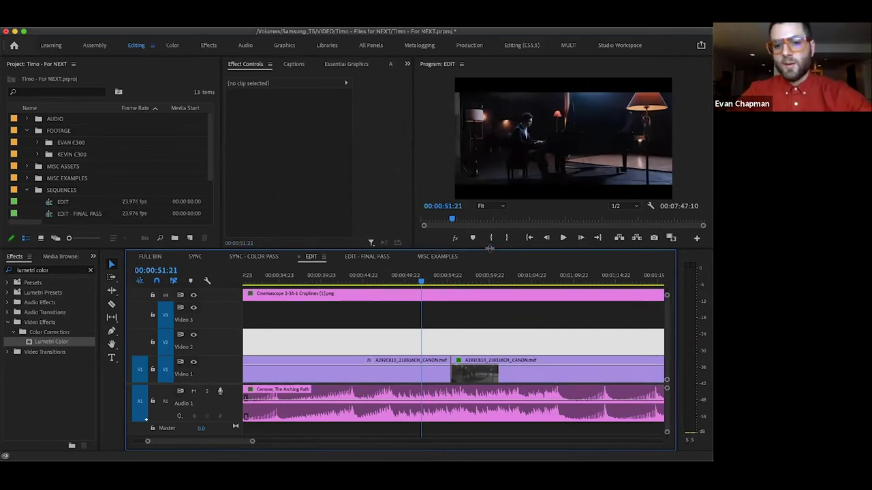
click(506, 347)
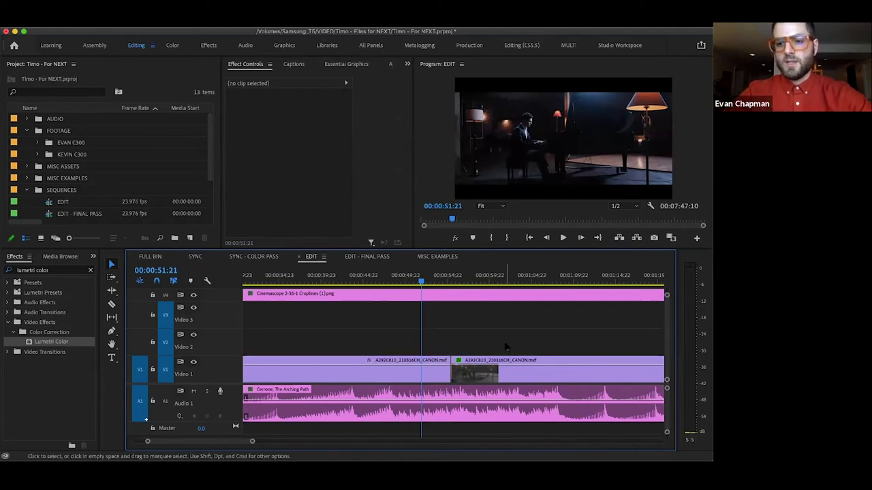
key(space)
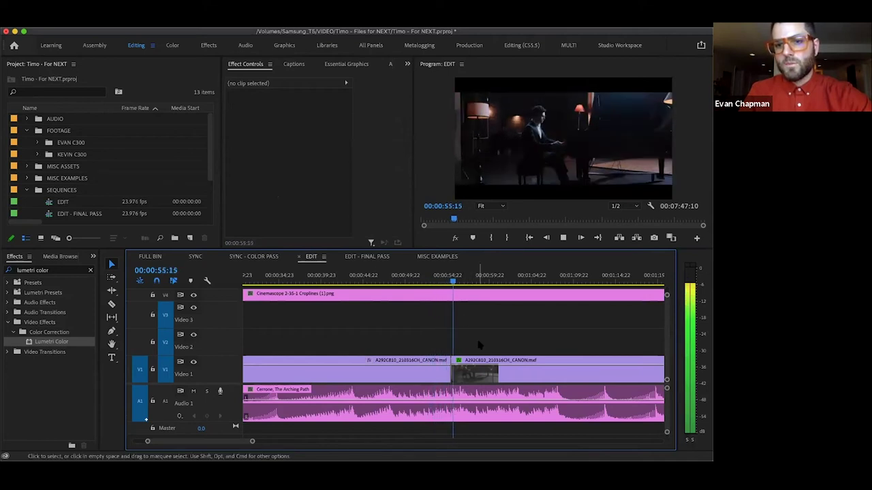
key(space)
click(444, 276)
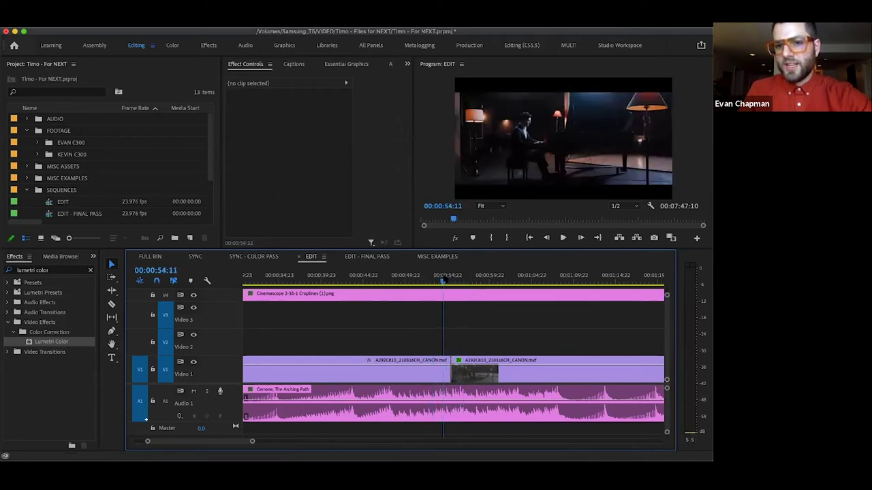
key(space)
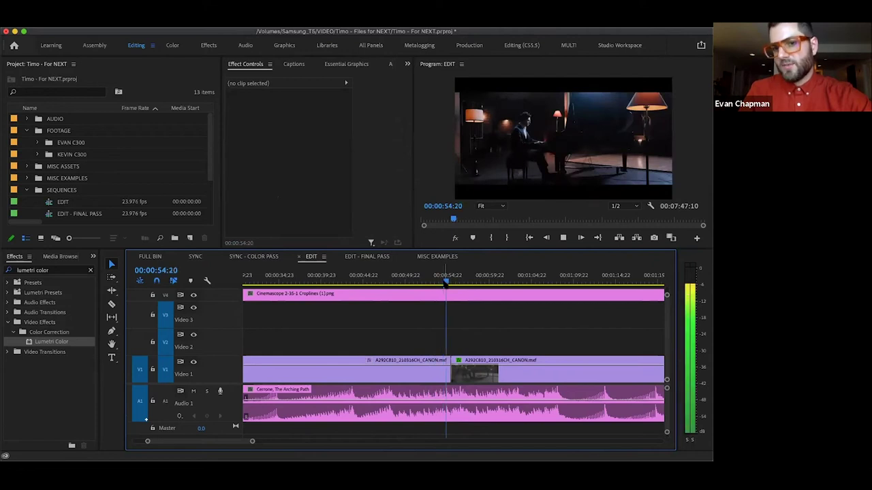
key(space)
Undo the punch-in and the split on the Video 1 clip.
click(497, 347)
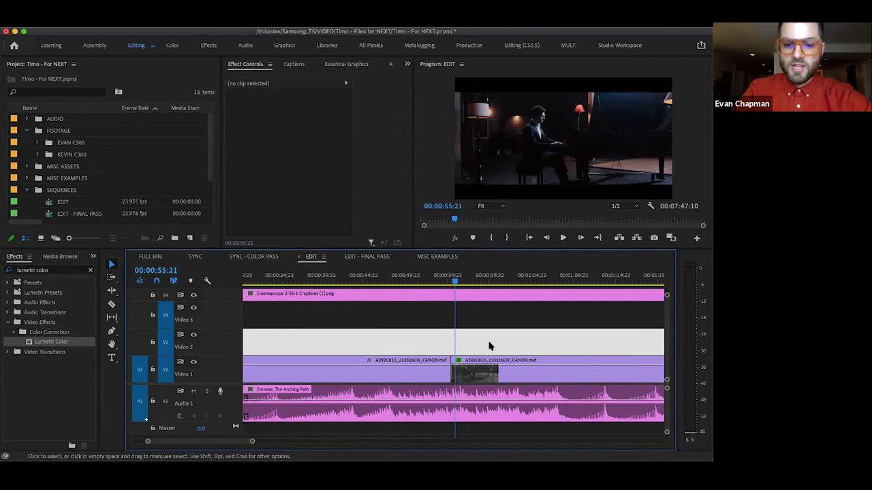
key(Delete)
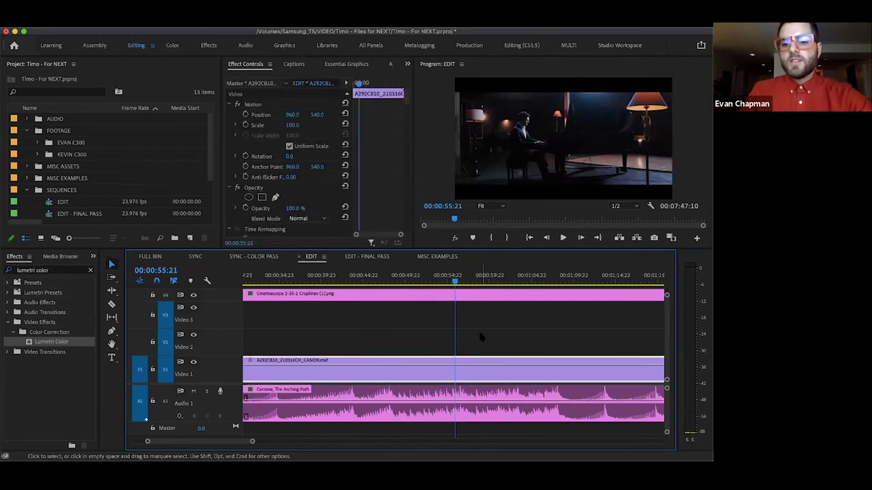
key(minus)
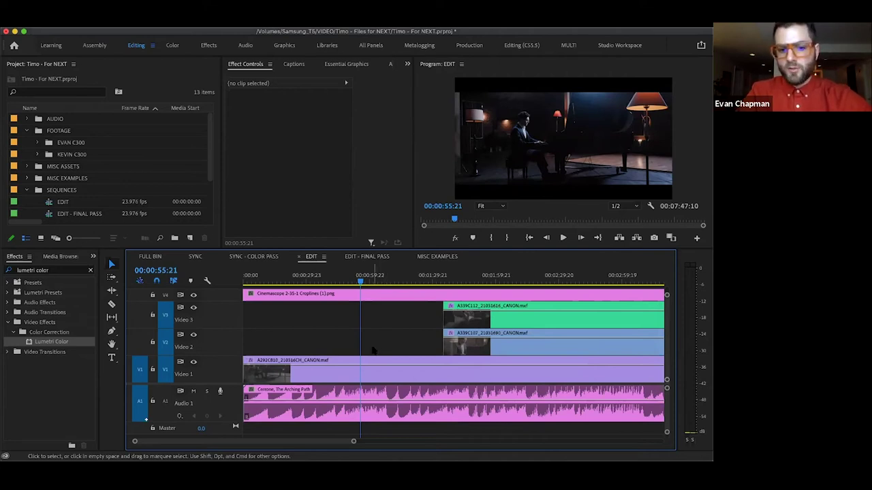
click(377, 341)
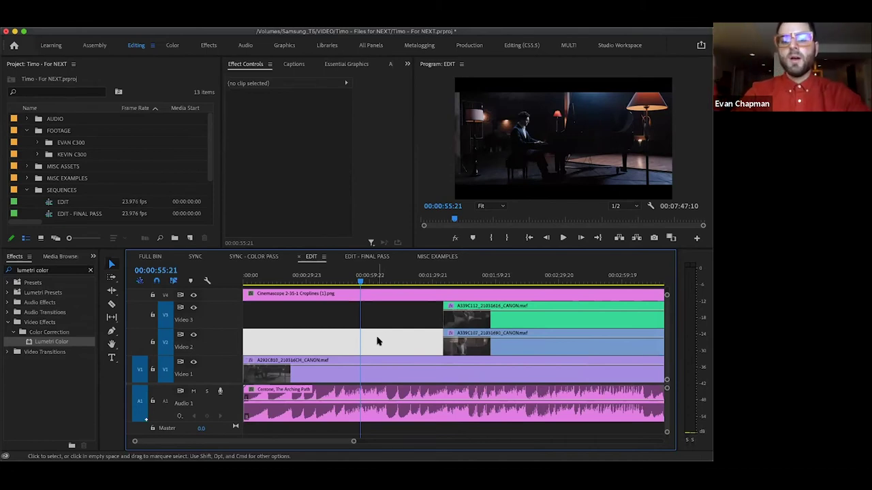
click(407, 324)
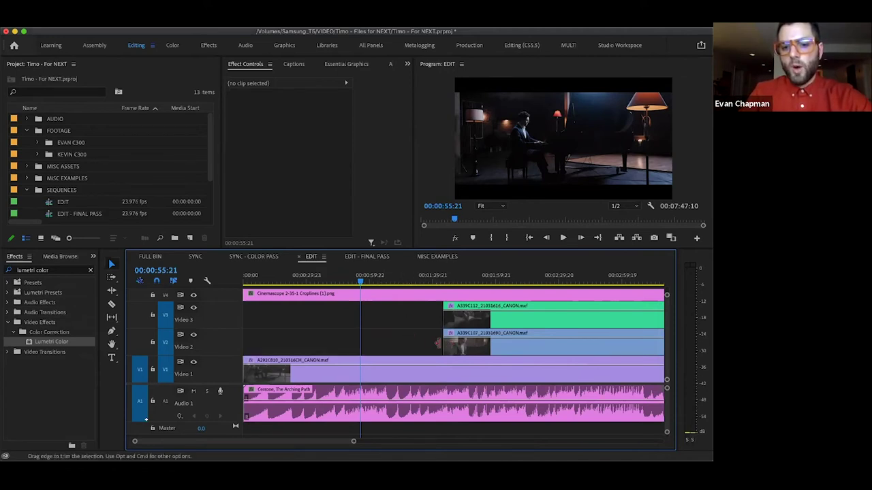
Extend the start of the Video 2 clip back to the playhead at 00:00:55:21 to cut from the wide shot.
click(395, 324)
click(395, 325)
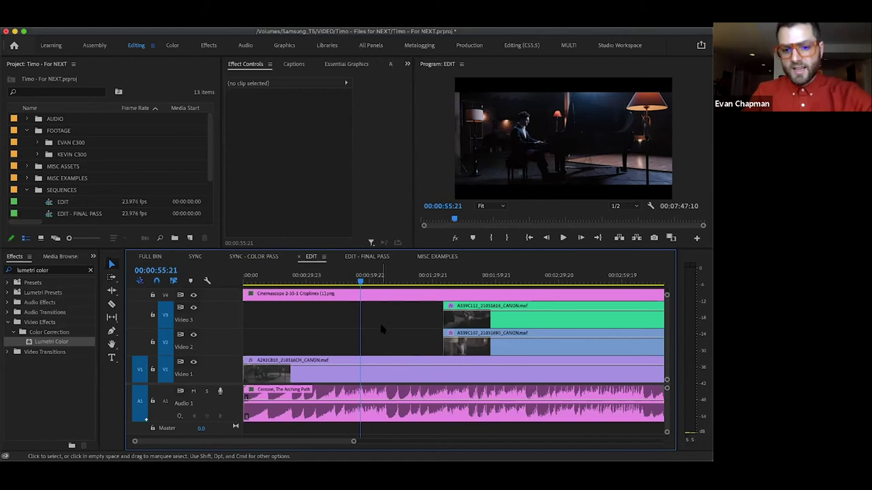
drag(312, 349, 330, 370)
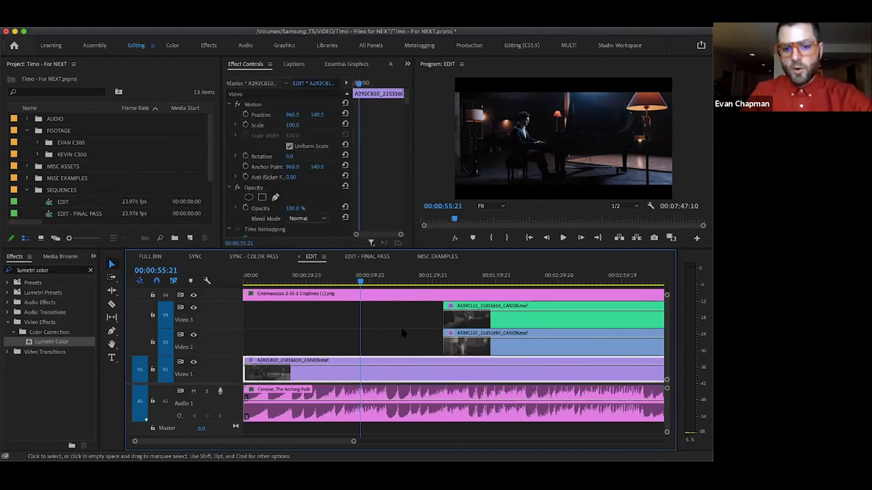
click(403, 333)
drag(438, 346, 357, 346)
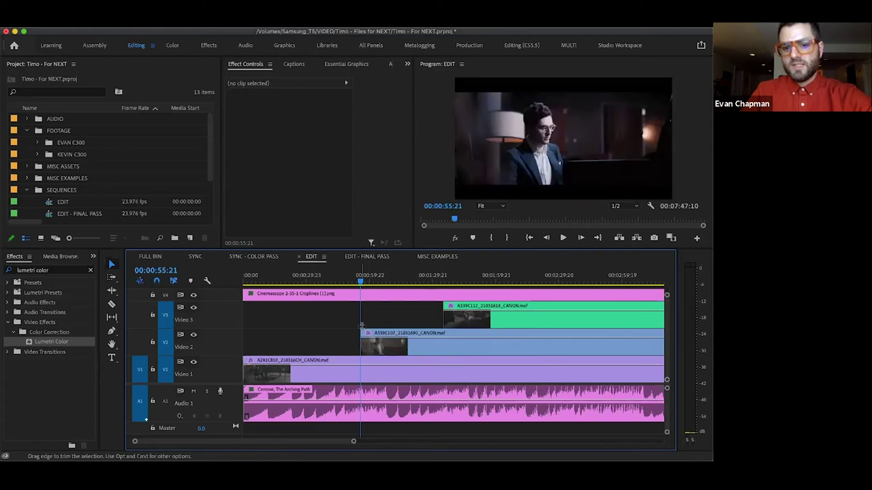
Step back and forth one frame across the cut at 00:00:55:21 to compare the wide shot with the closer shot.
key(Left)
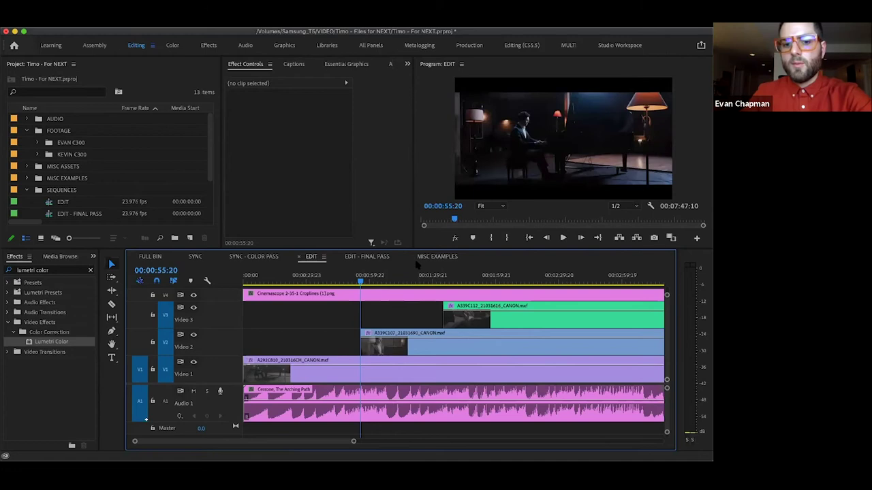
key(Right)
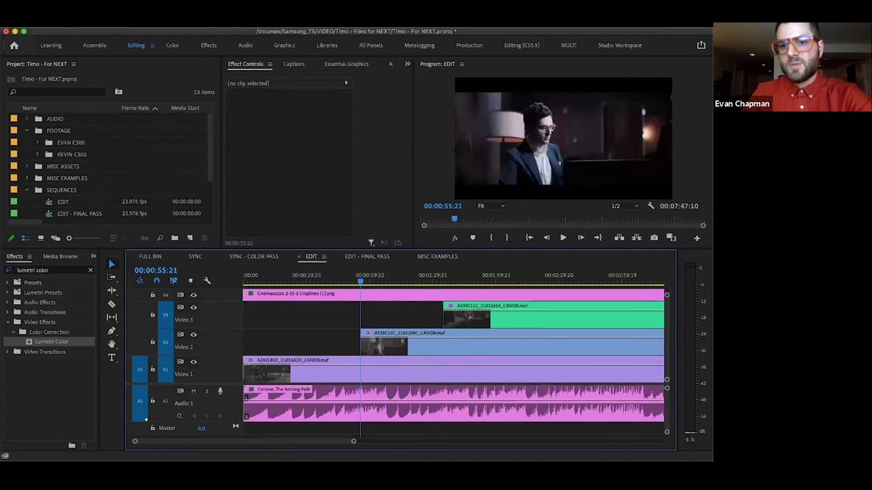
key(Left)
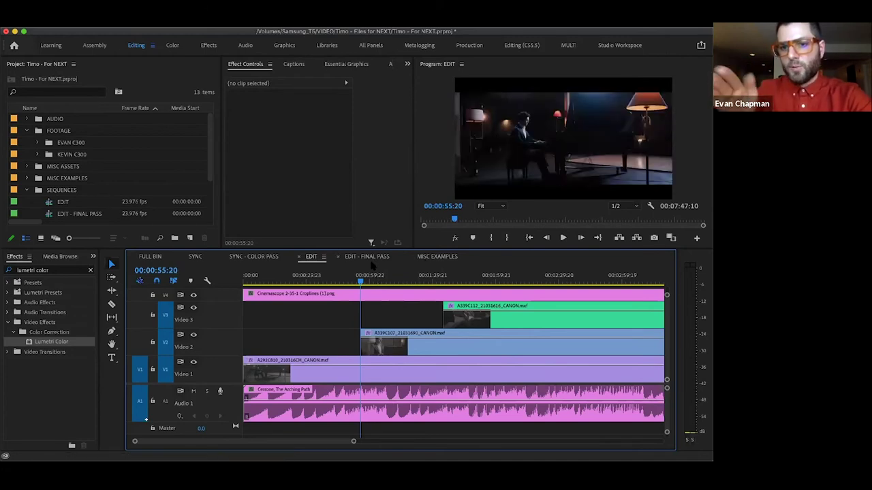
key(Right)
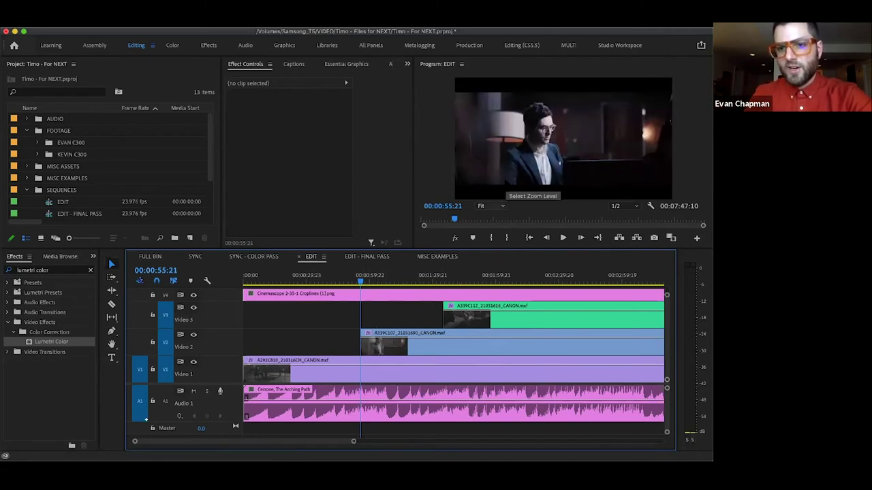
key(Left)
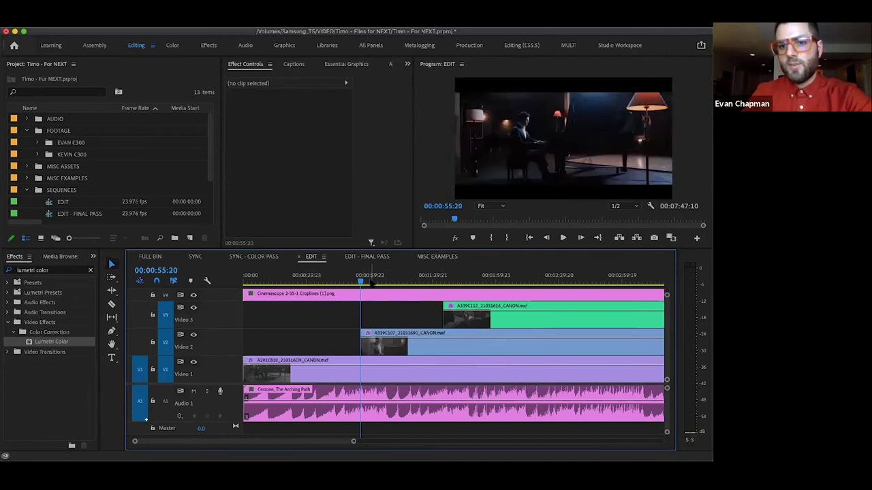
key(Right)
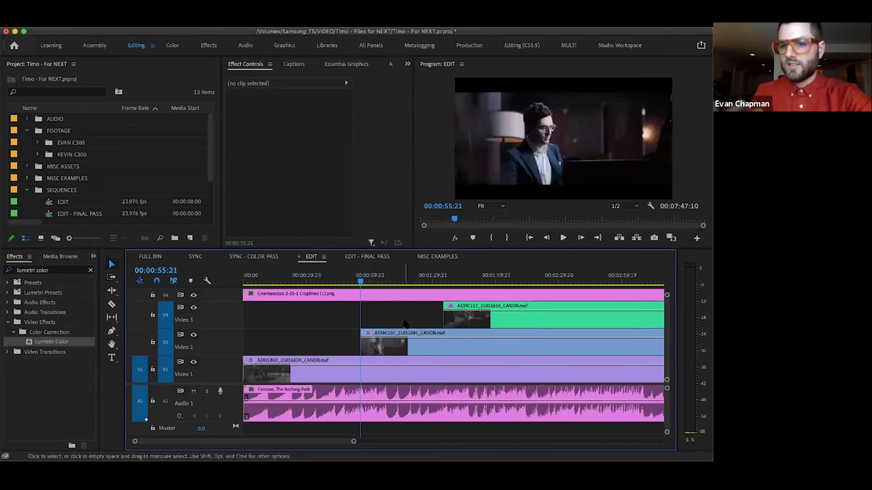
key(Left)
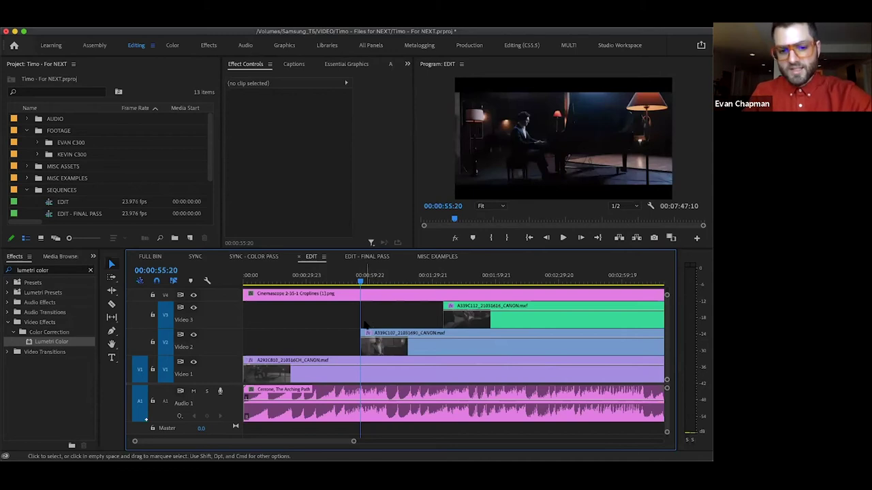
Undo and restore the camera layer trims, and play up to the Video 2 cut from 00:00:52:20.
key(ctrl+z)
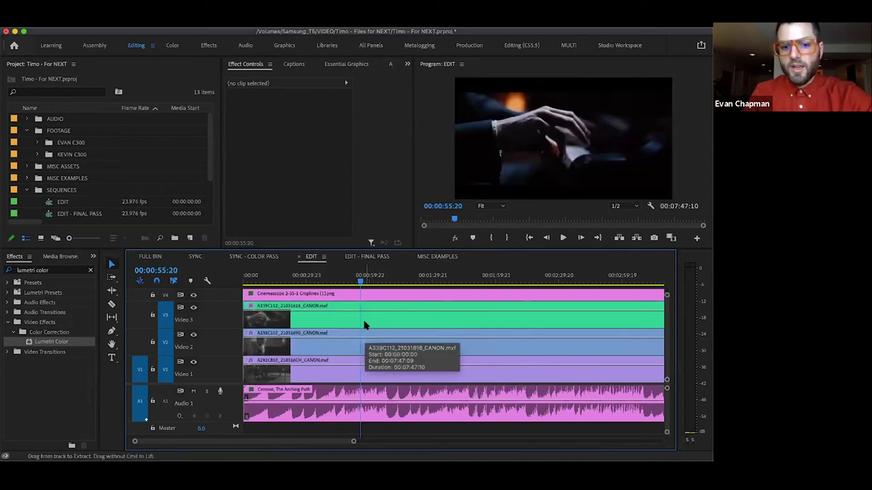
key(ctrl+shift+z)
drag(359, 275, 354, 275)
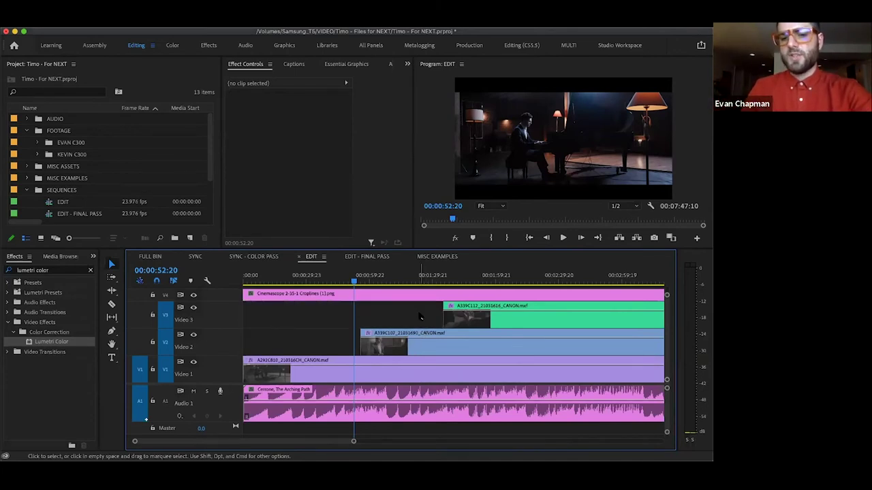
key(equal)
key(minus)
key(minus)
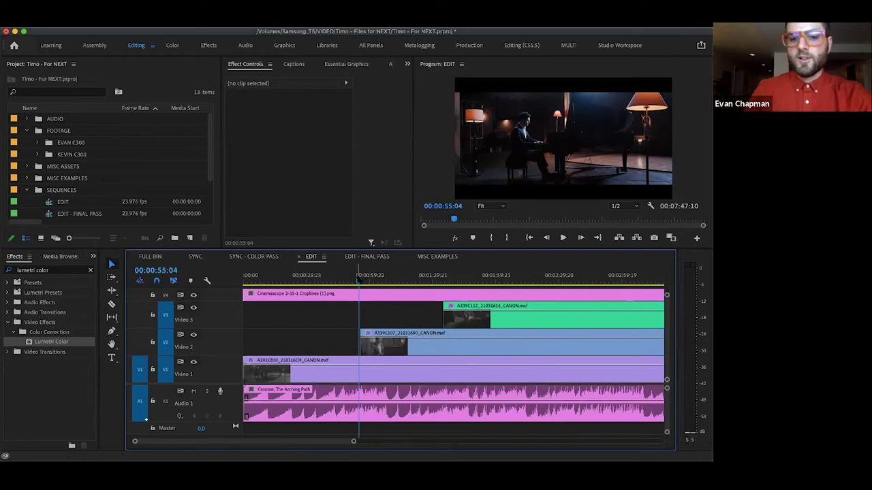
Shorten the Video 2 clip from its start and extend the start of the Video 3 hands close-up back to 00:00:55:04.
drag(361, 340, 407, 340)
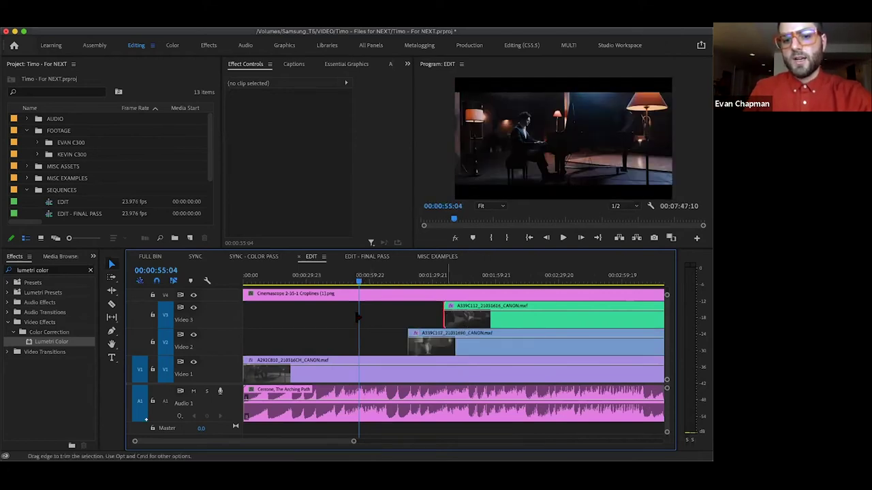
drag(444, 310, 359, 308)
click(370, 335)
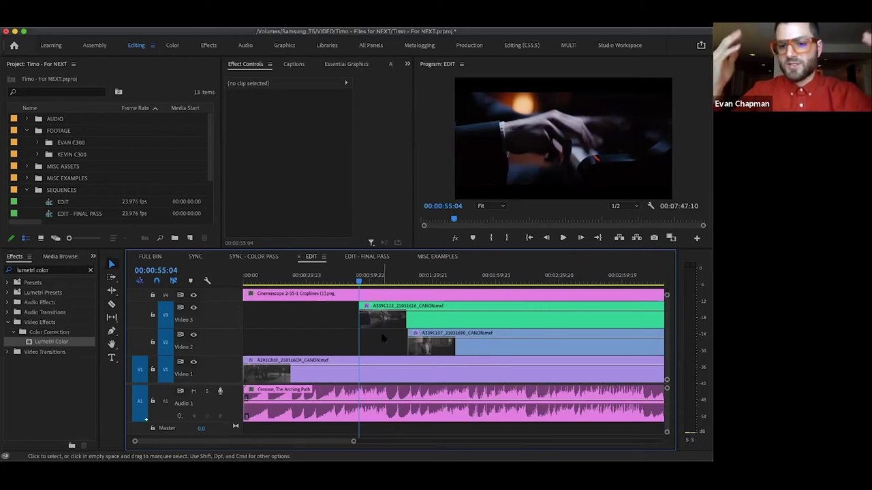
click(385, 339)
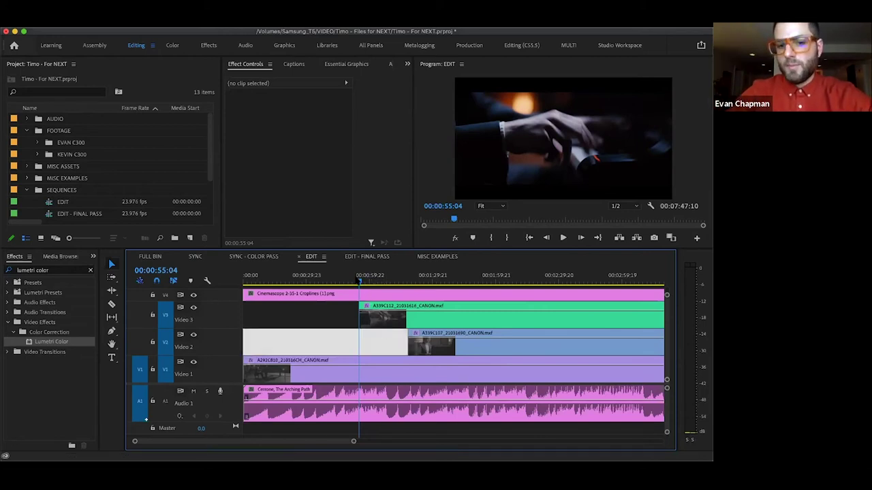
key(Up)
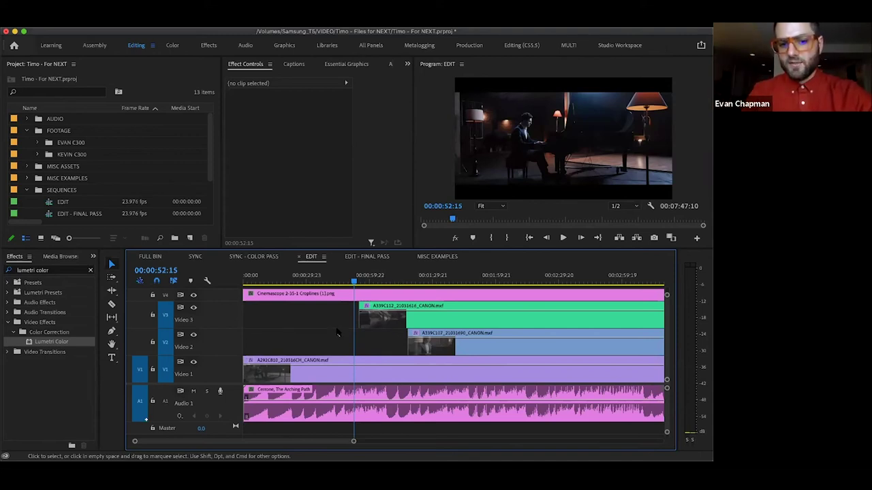
click(373, 345)
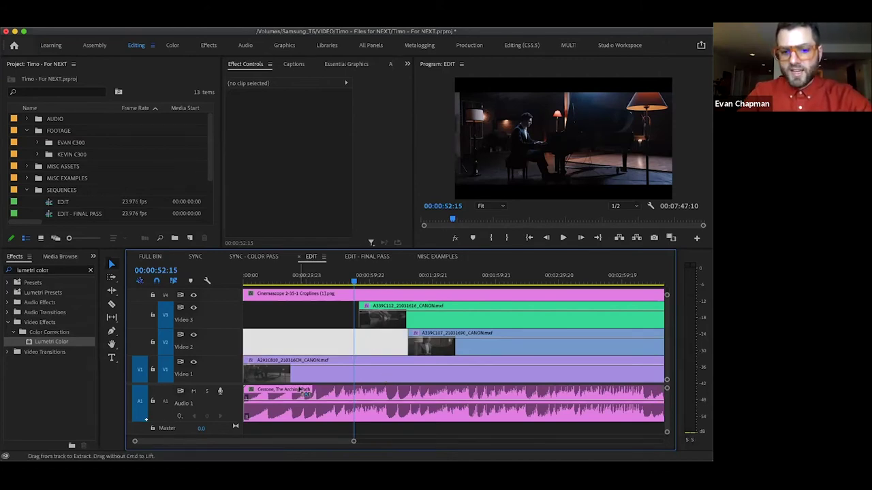
click(291, 326)
key(minus)
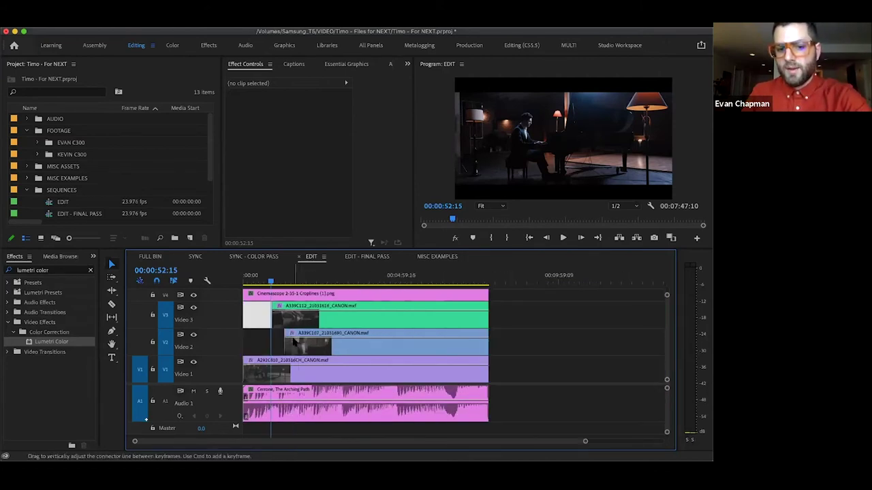
key(equal)
key(equal)
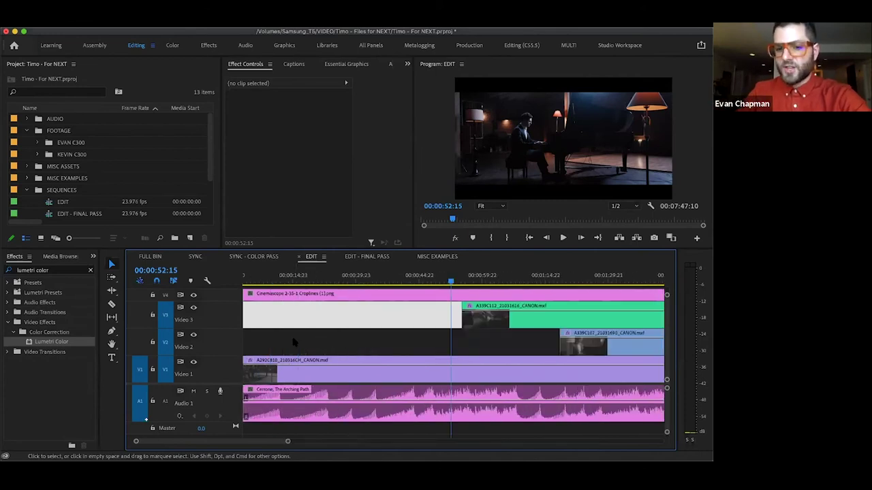
key(minus)
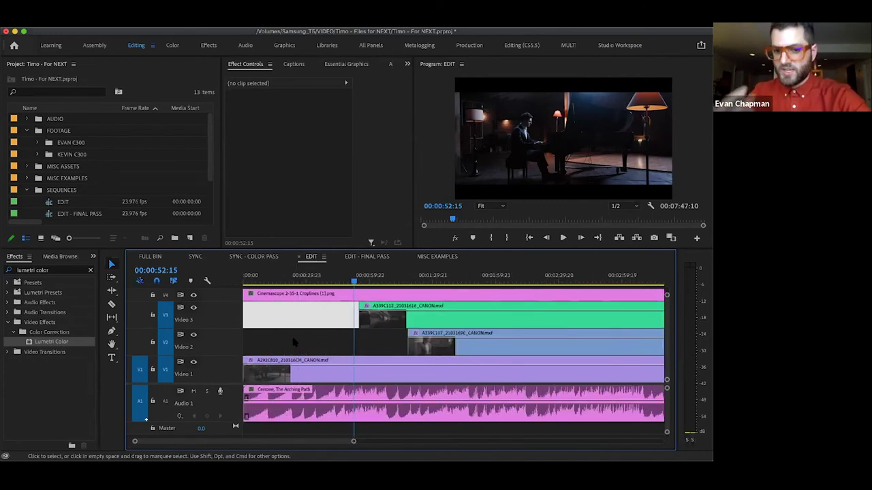
key(equal)
key(minus)
key(minus)
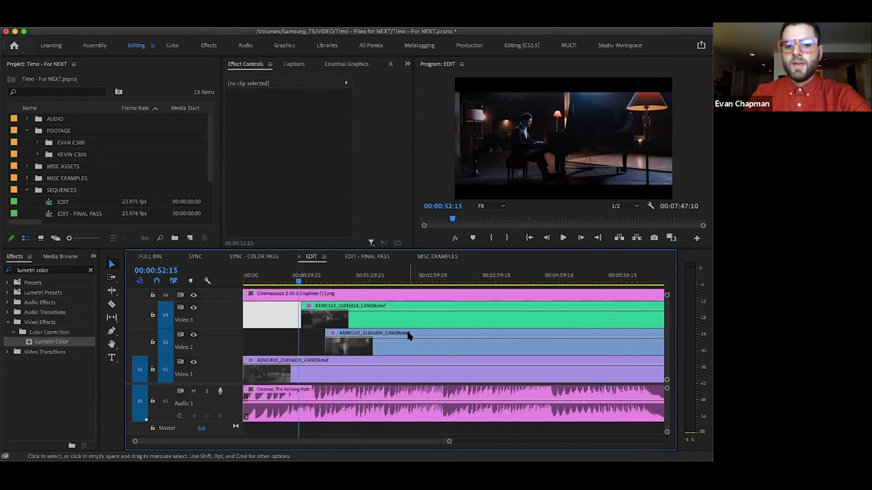
key(equal)
key(equal)
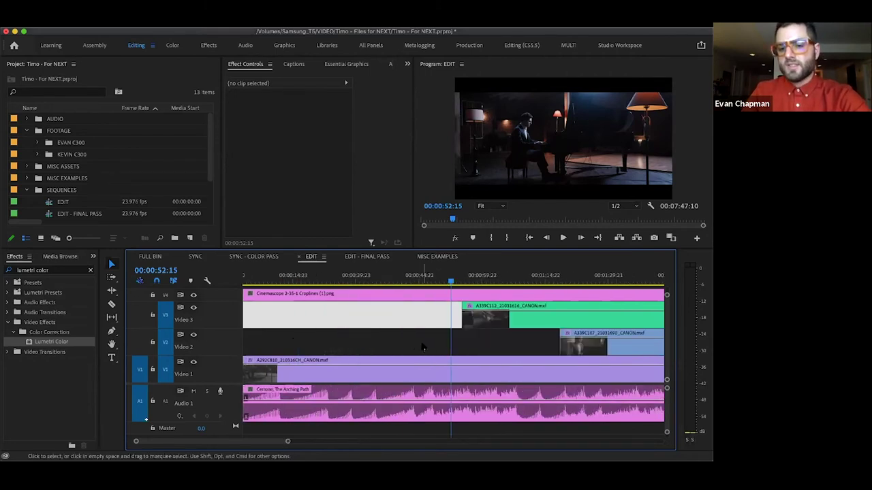
key(minus)
click(382, 346)
key(Delete)
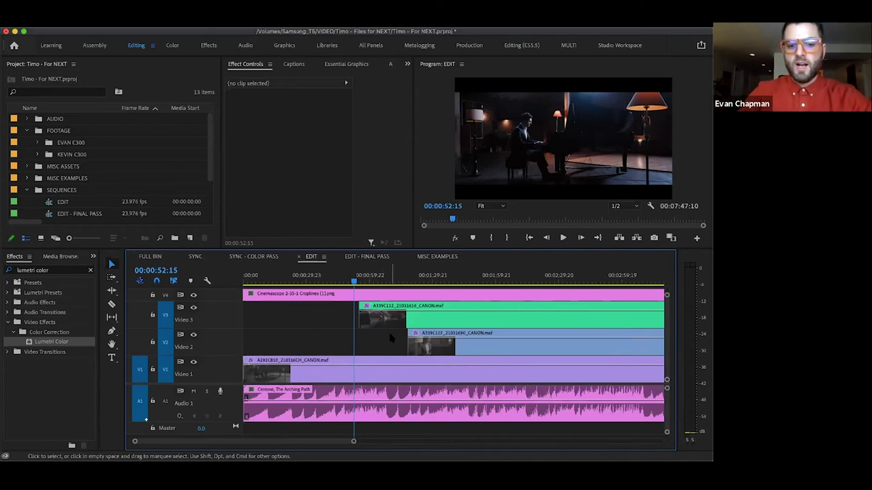
Play the opening of the sequence from 00:00:00:09 and stop at 00:00:11:19.
click(251, 277)
scroll(295, 326, up, 2)
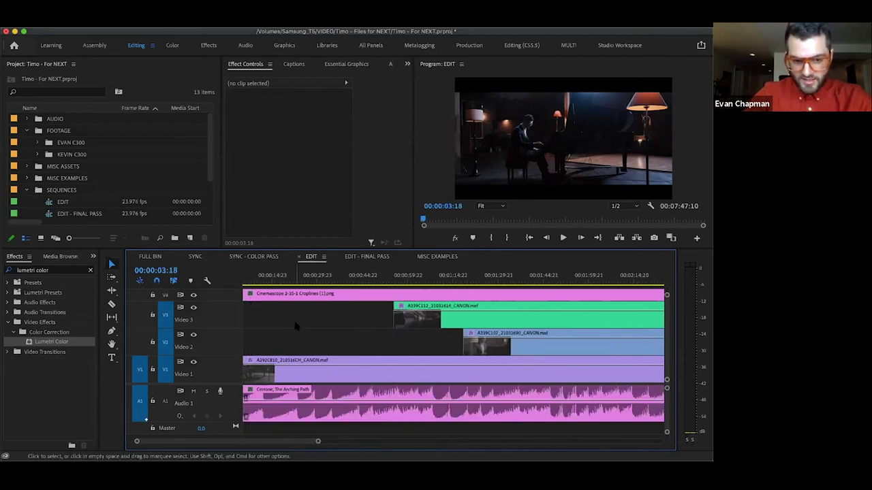
scroll(295, 326, up, 4)
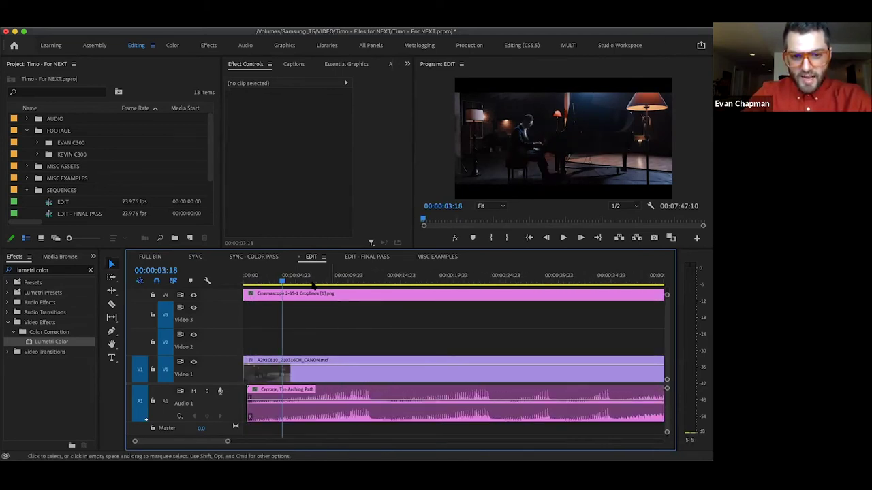
click(310, 280)
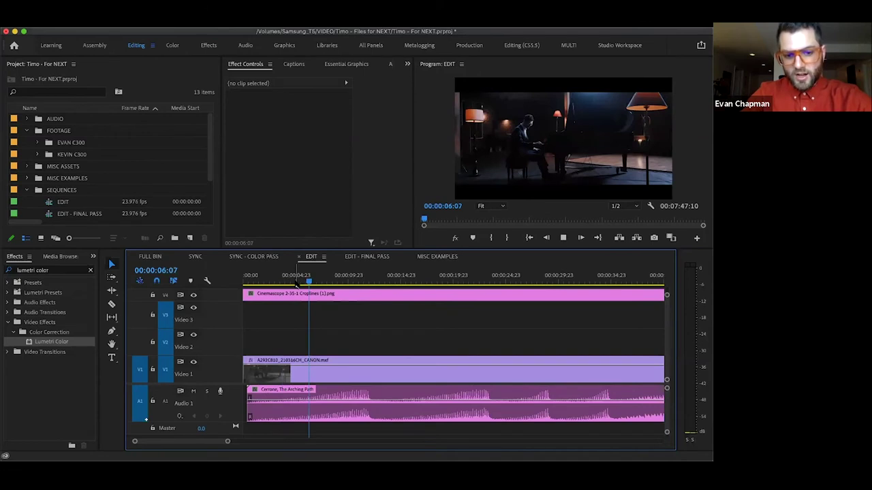
click(247, 280)
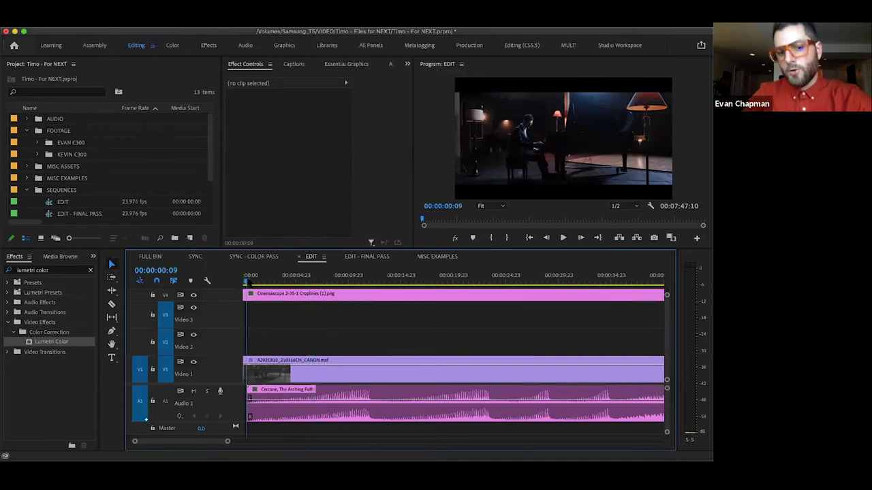
key(space)
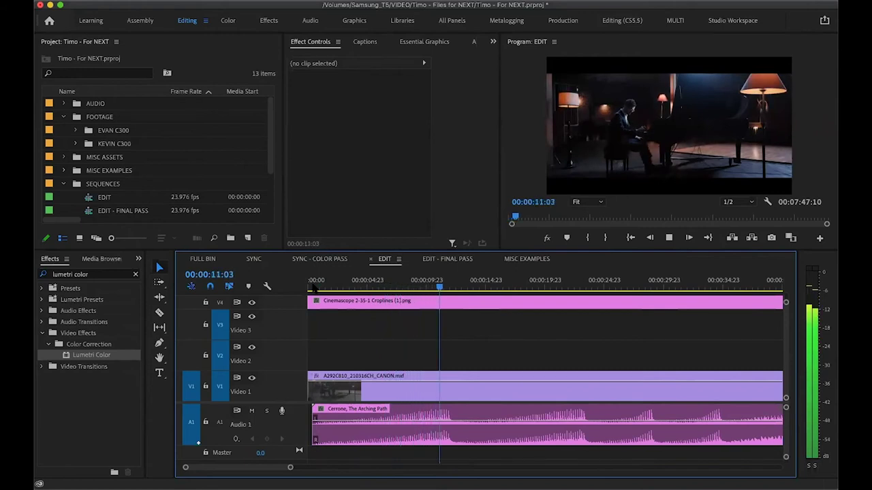
key(space)
Trim the Video 1 clip's start to match the audio clip's start and fade it in with a Film Dissolve lasting 00:00:11:11.
mouse_move(310, 387)
mouse_down()
mouse_move(331, 340)
mouse_move(326, 391)
mouse_up()
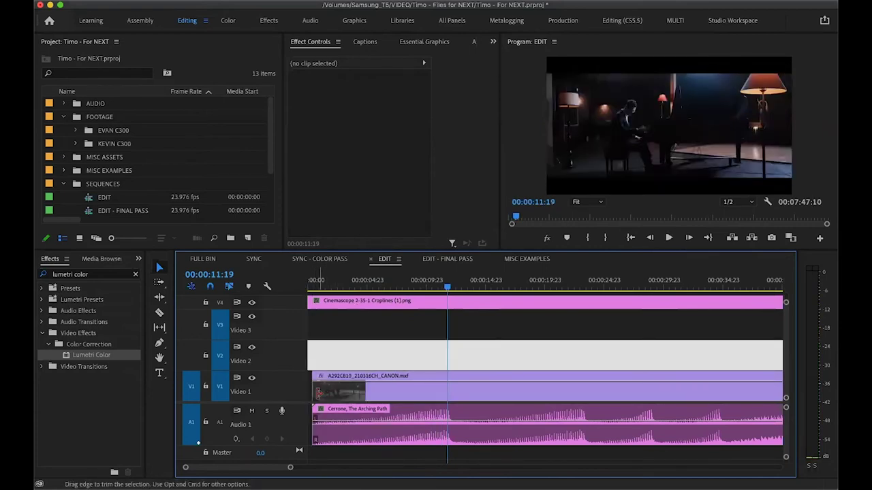
click(315, 392)
key(ctrl+d)
drag(338, 393, 445, 395)
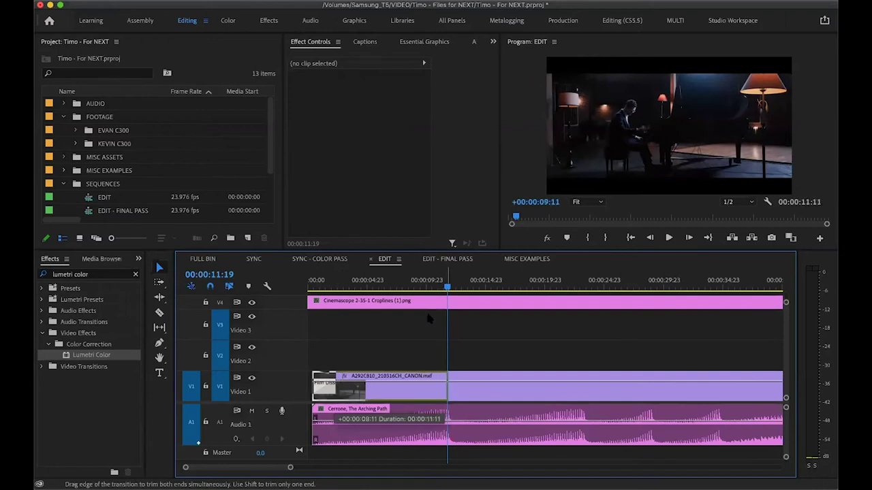
drag(427, 318, 433, 390)
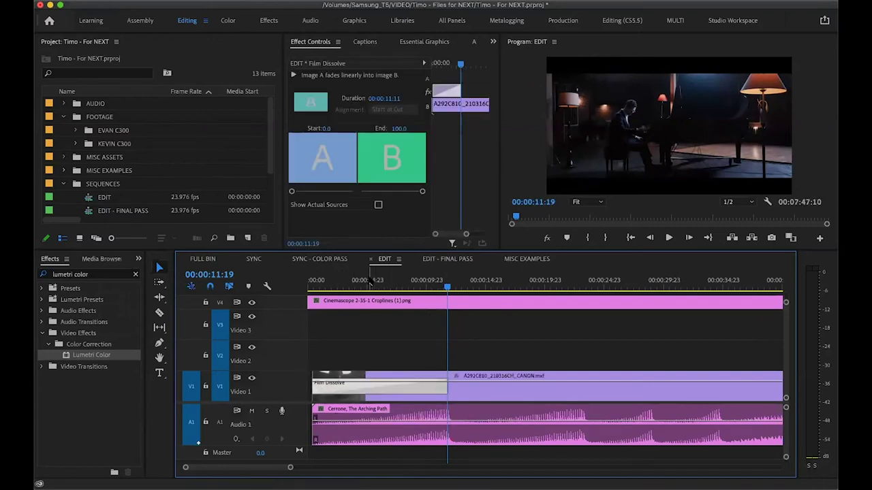
Play back the Film Dissolve fade-in on Video 1 from its beginning to 00:00:11:19.
key(Up)
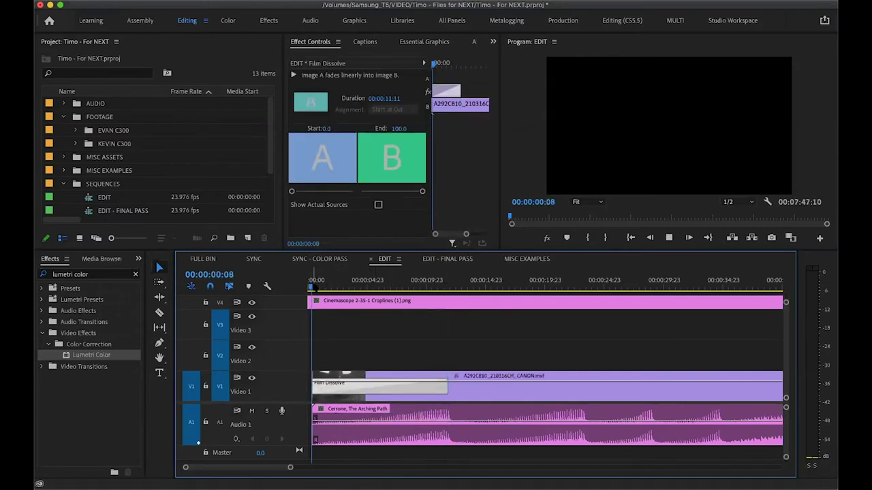
key(space)
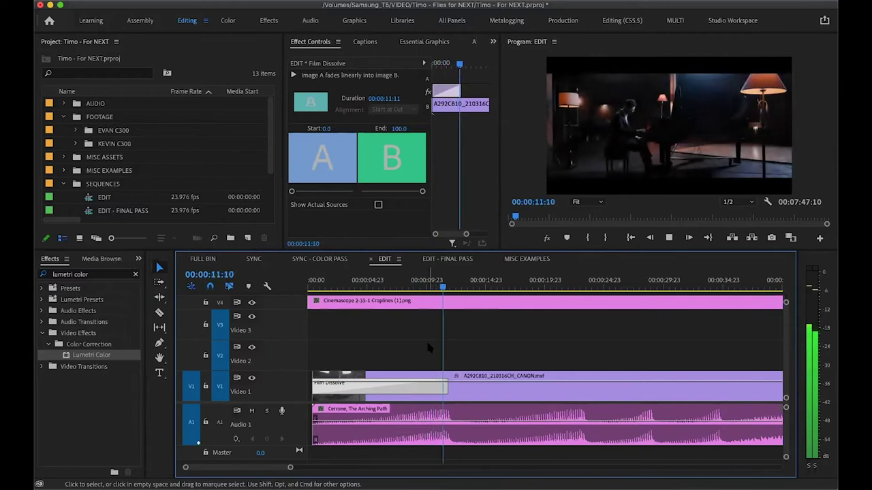
key(space)
key(minus)
key(minus)
key(minus)
key(minus)
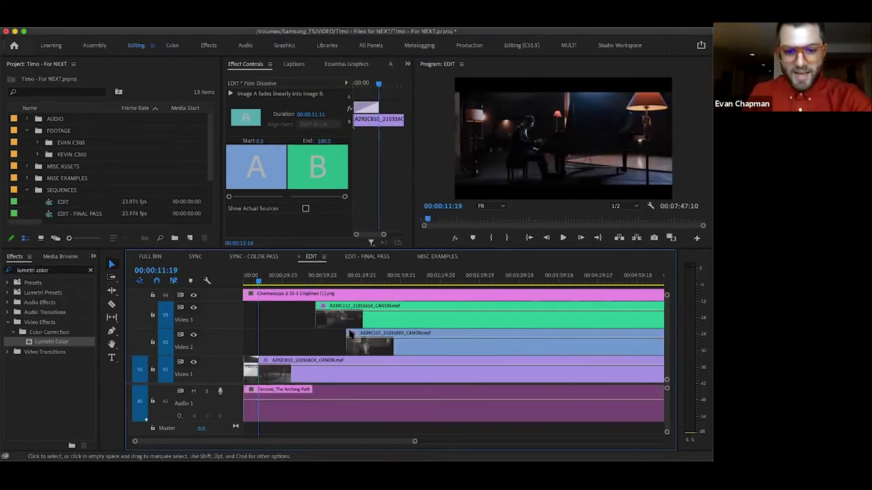
Extend the Video 3 clip's start back to 00:00:24:07 and trim the Video 3 and Video 2 ends to about 00:06:19 and 00:06:05.
key(minus)
click(593, 351)
drag(278, 320, 259, 322)
drag(543, 315, 490, 317)
drag(548, 344, 482, 344)
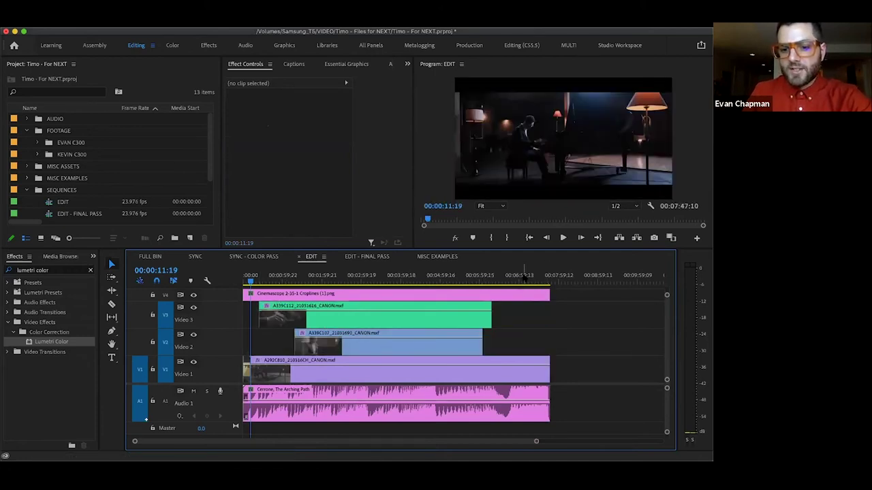
Play the wide shot near the end of the sequence and stop at 00:07:09:17.
click(523, 276)
key(equal)
key(space)
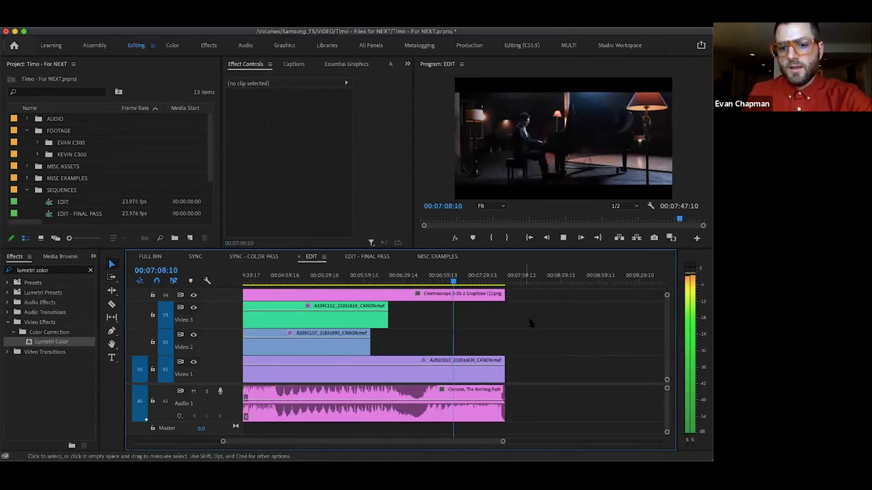
key(space)
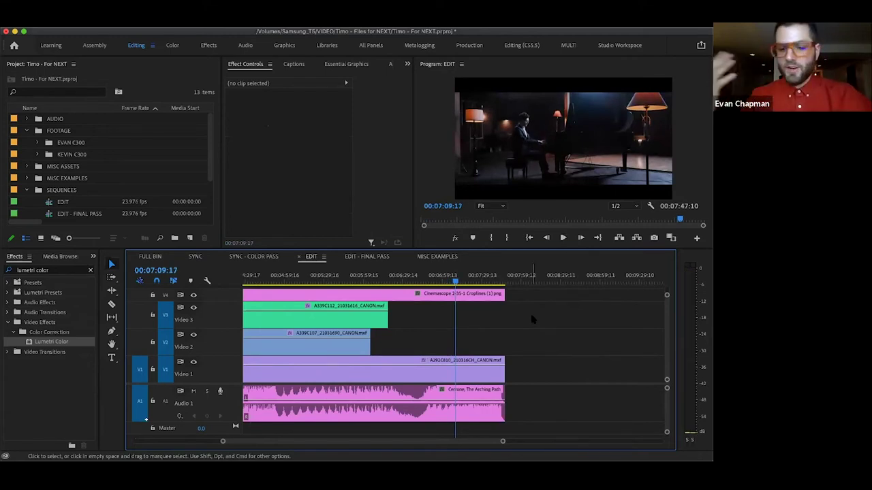
Trim the Video 3 clip's end to about 00:05:47, before the end of the Video 2 clip, and check the frame at 00:05:58:02.
click(384, 275)
drag(387, 316, 346, 317)
click(360, 275)
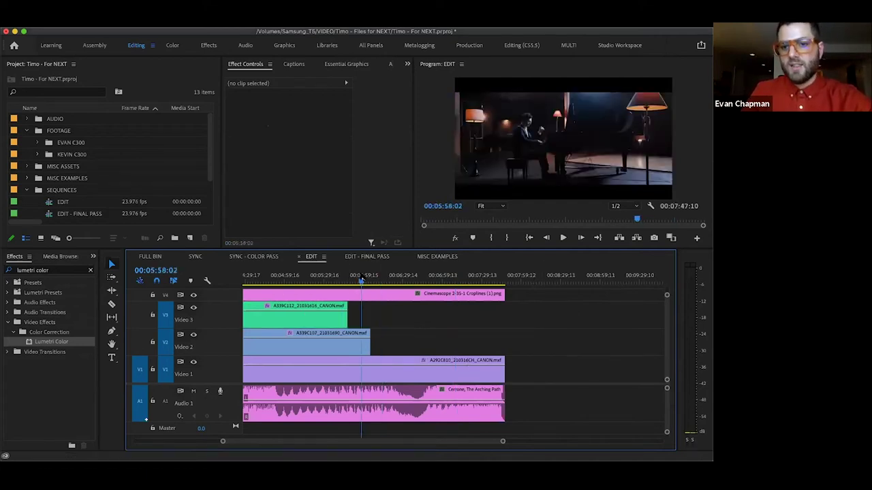
Review frames of the closing section from the hands close-up at 00:05:31:09 to the wide shot at 00:07:43:11.
drag(361, 278, 326, 278)
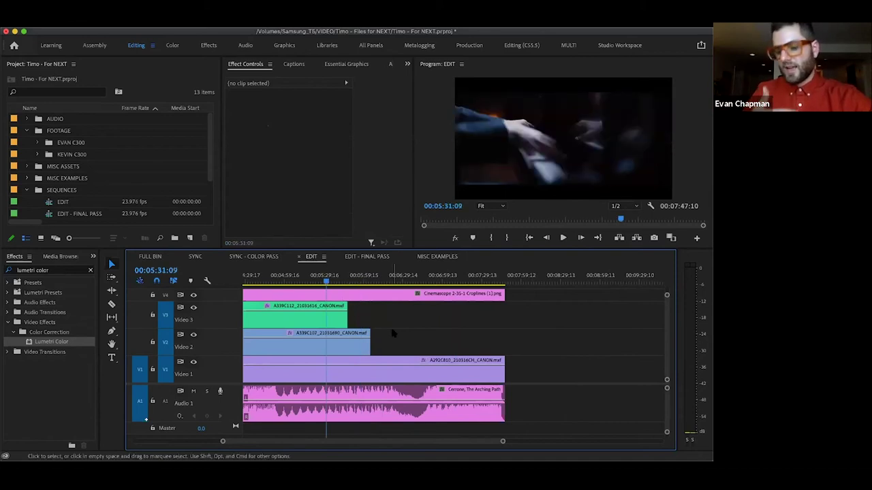
click(341, 279)
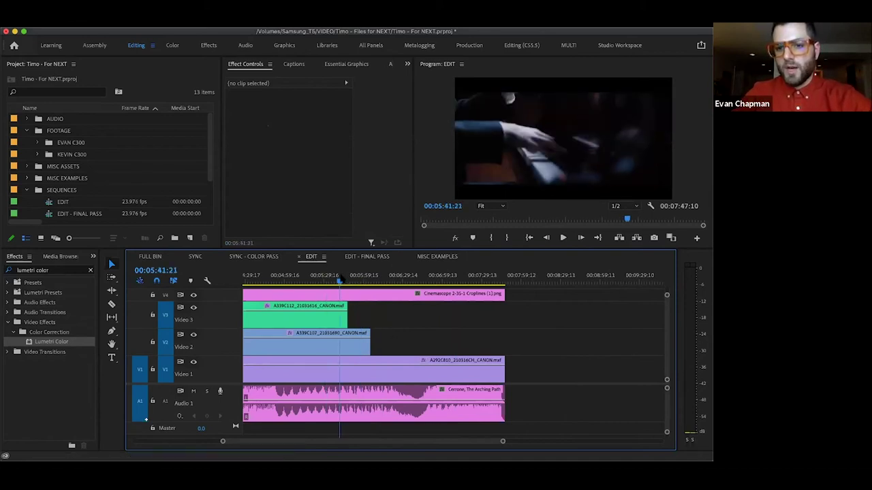
drag(340, 281, 342, 282)
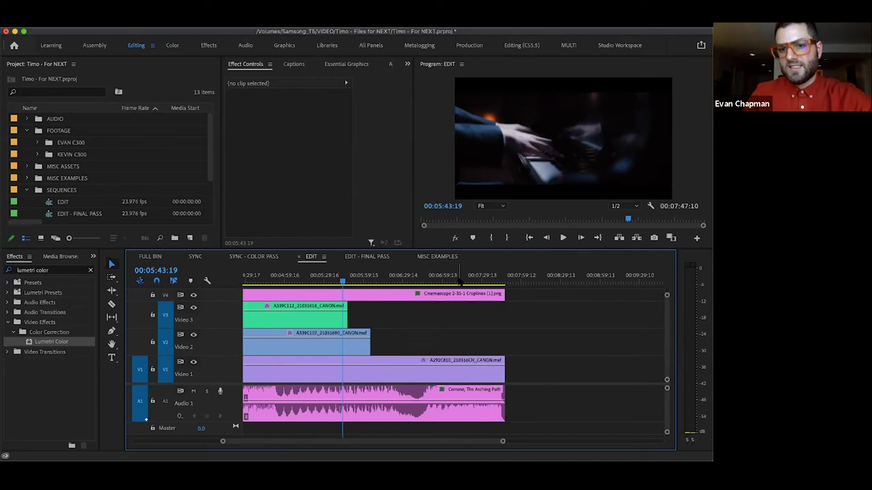
click(459, 279)
click(475, 280)
click(500, 277)
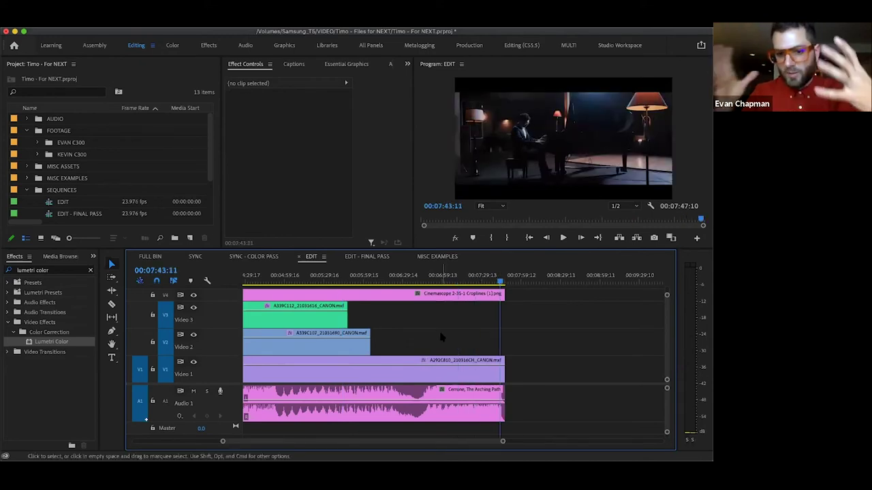
Move the playhead to 00:00:16:12 and trim the Video 2 clip's start to about 00:01:35.
key(backslash)
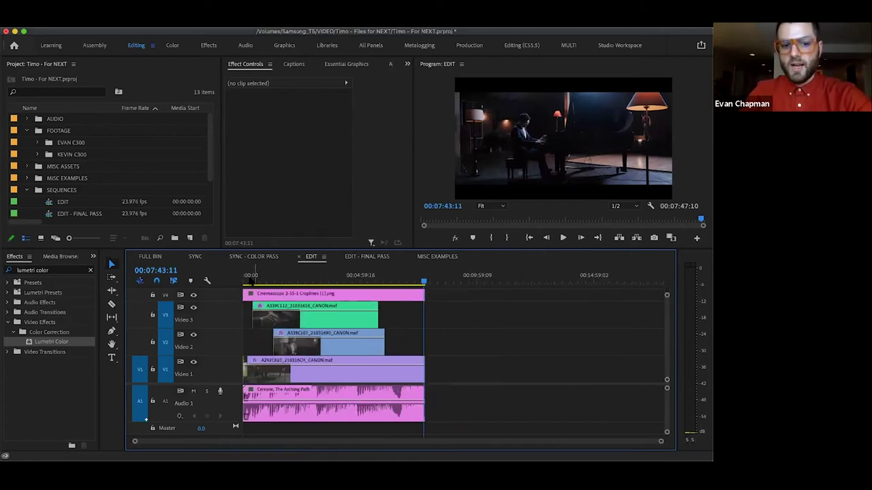
click(251, 278)
key(equal)
key(equal)
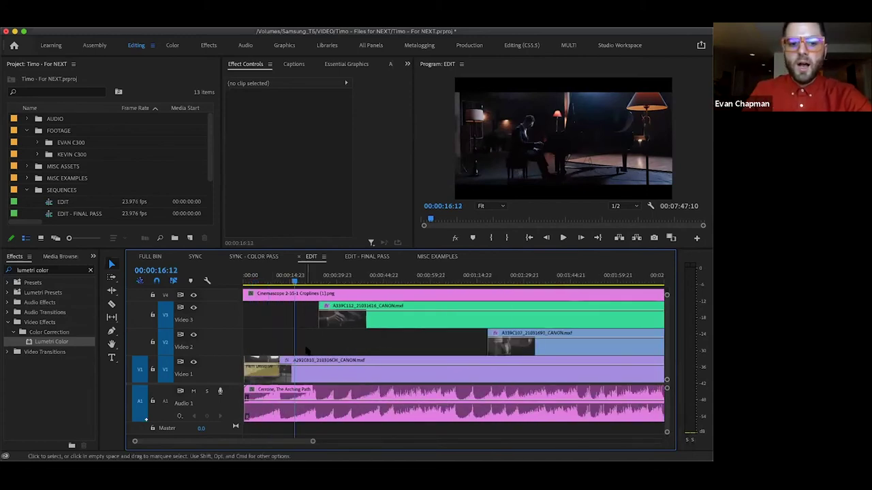
key(minus)
key(minus)
click(283, 342)
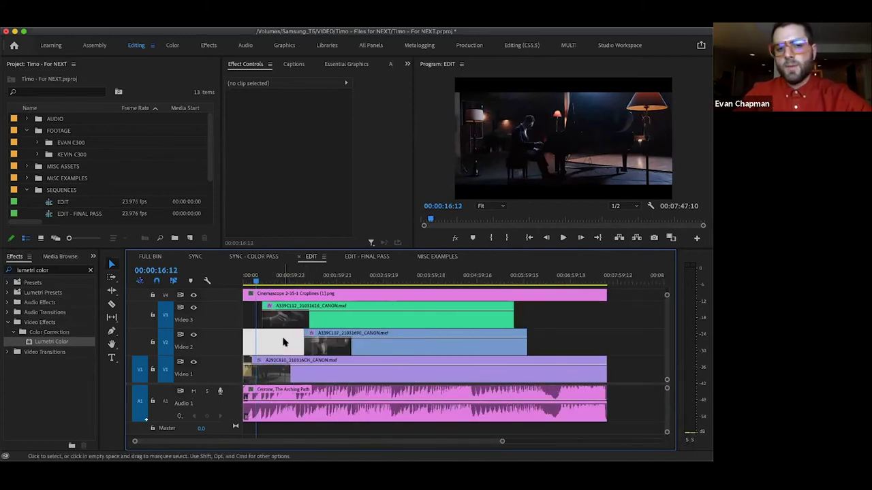
click(544, 341)
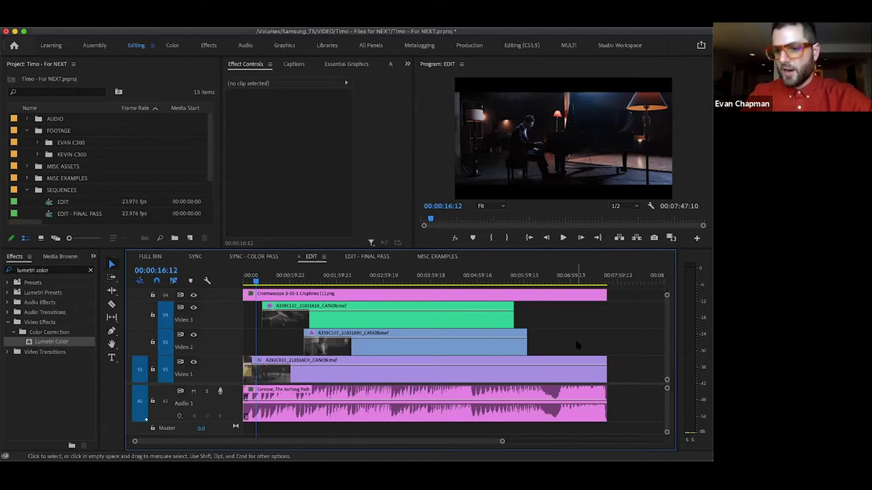
scroll(571, 372, down, 1)
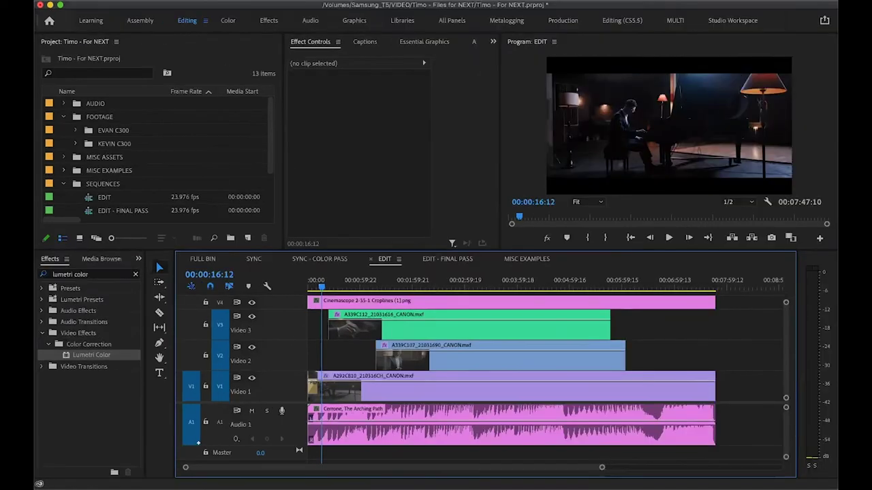
drag(341, 359, 365, 349)
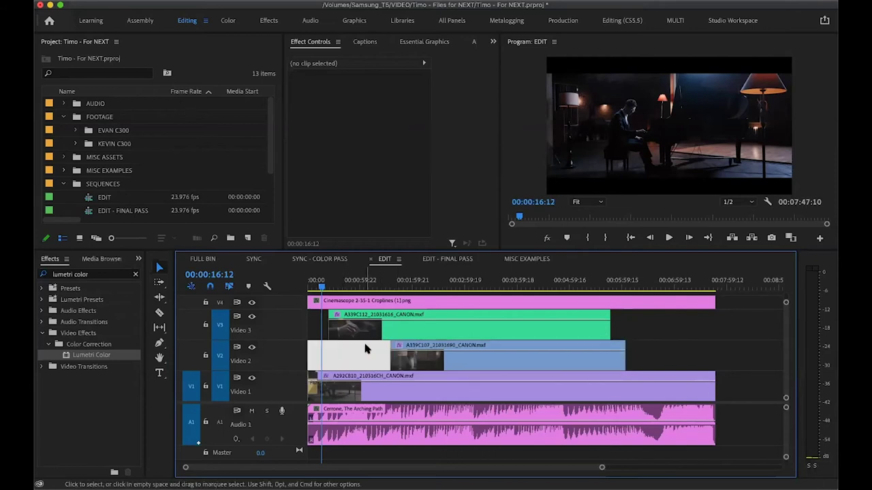
Try splitting the Video 1 clip at 00:00:24:07, where the Video 3 clip begins, and undo the split.
key(equal)
key(equal)
key(equal)
key(equal)
key(Down)
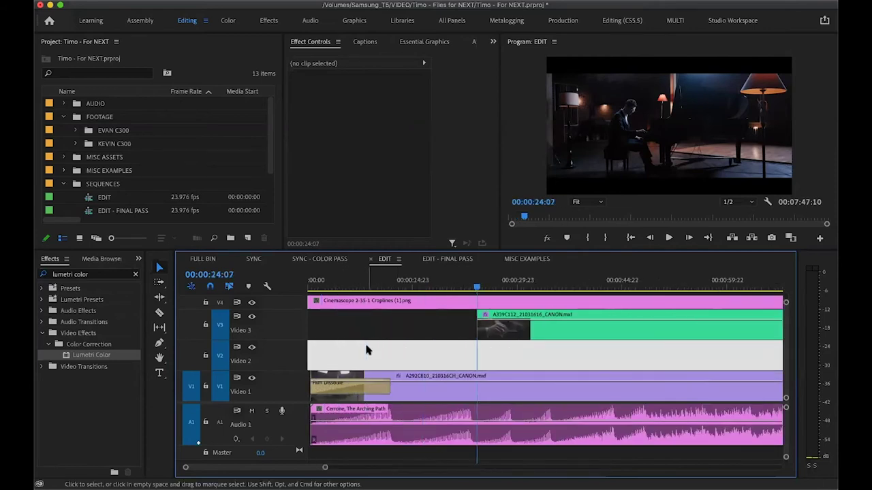
key(super+k)
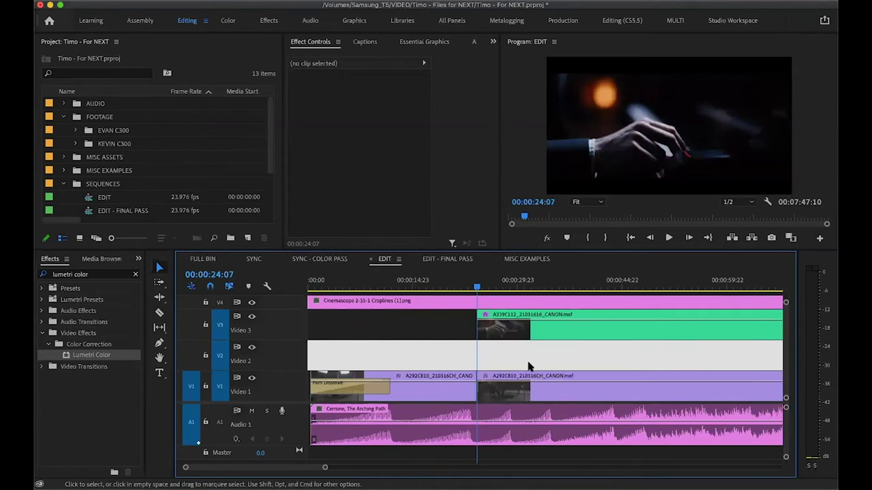
key(minus)
key(minus)
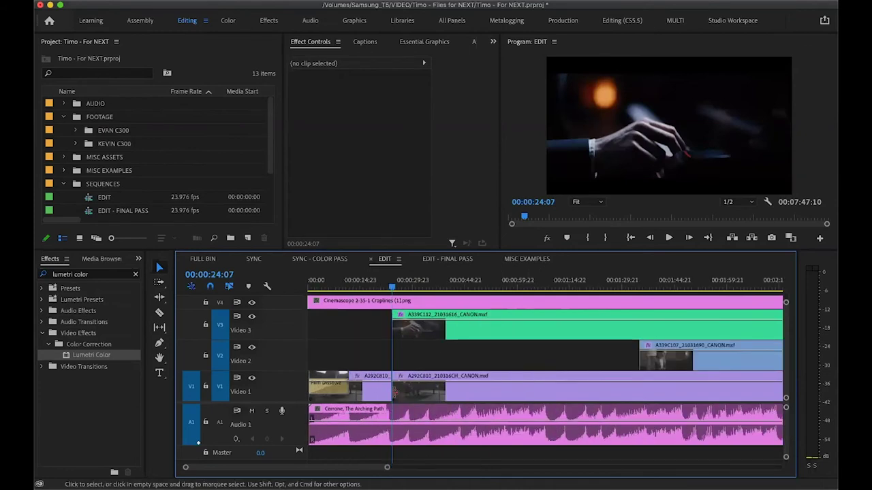
key(super+z)
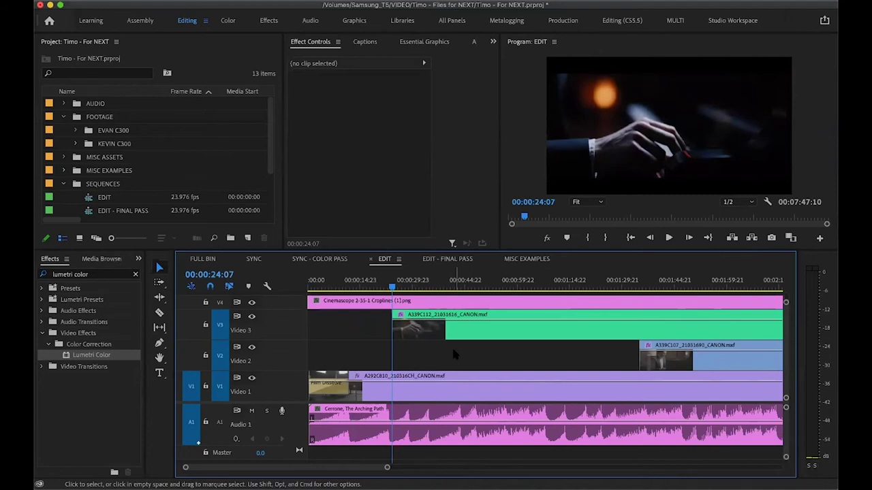
Remove the Film Dissolve from the start of the Video 1 clip and place the playhead at 00:00:22:17.
click(337, 392)
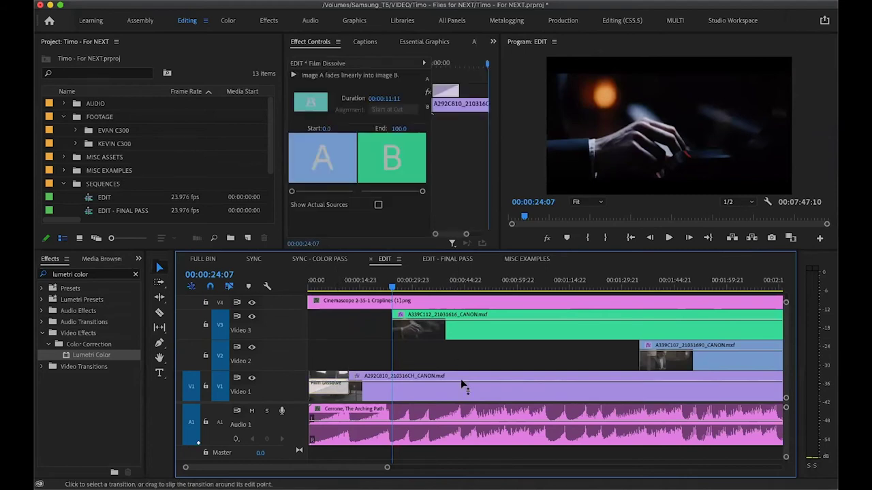
click(448, 348)
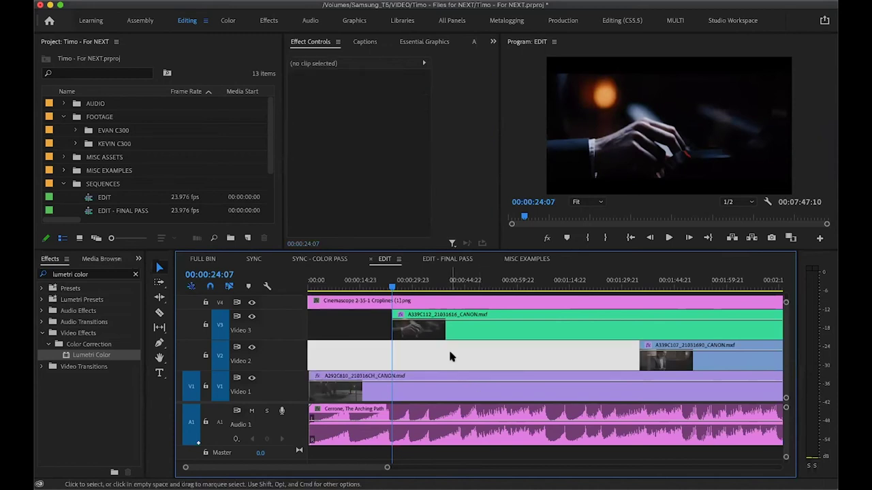
click(332, 283)
click(387, 283)
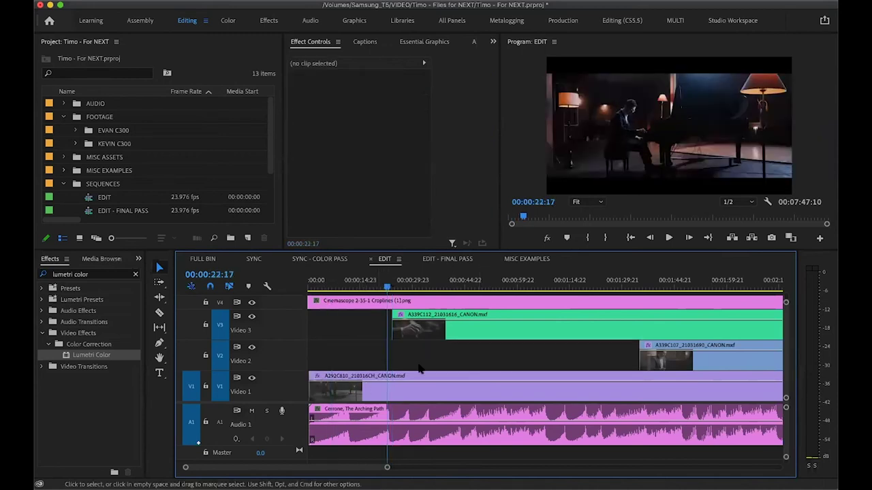
Play the straight cut from the wide shot to the hands close-up from 00:00:21:03 and stop at 00:00:26:03.
click(420, 374)
click(416, 366)
key(=)
key(=)
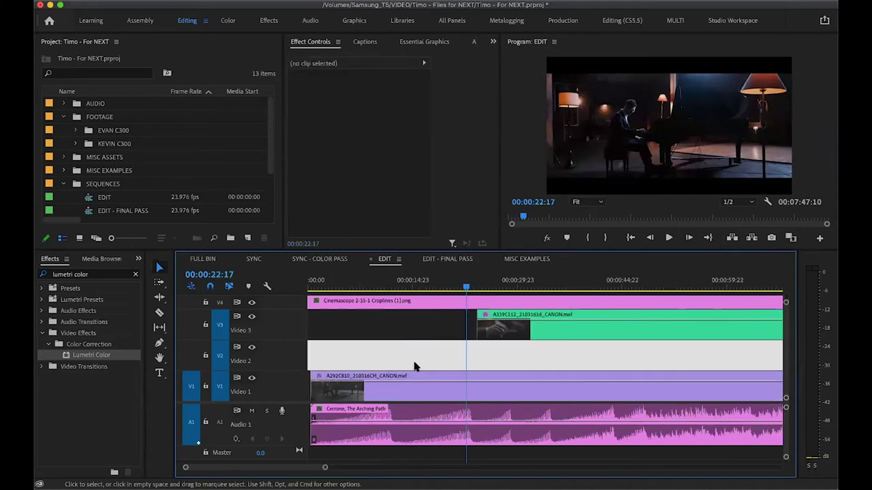
key(Delete)
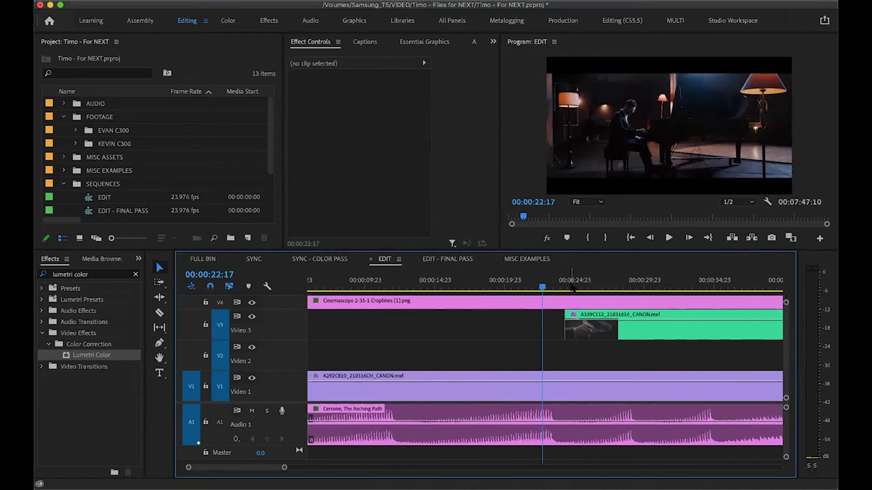
click(572, 286)
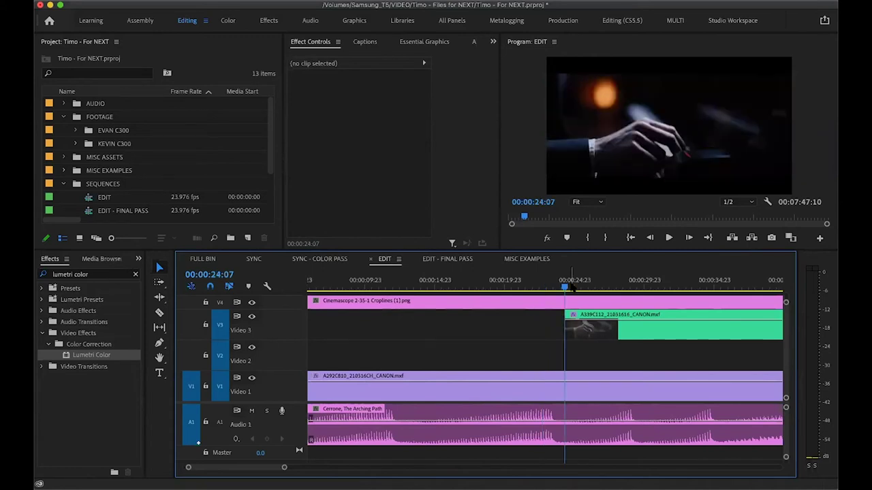
click(520, 286)
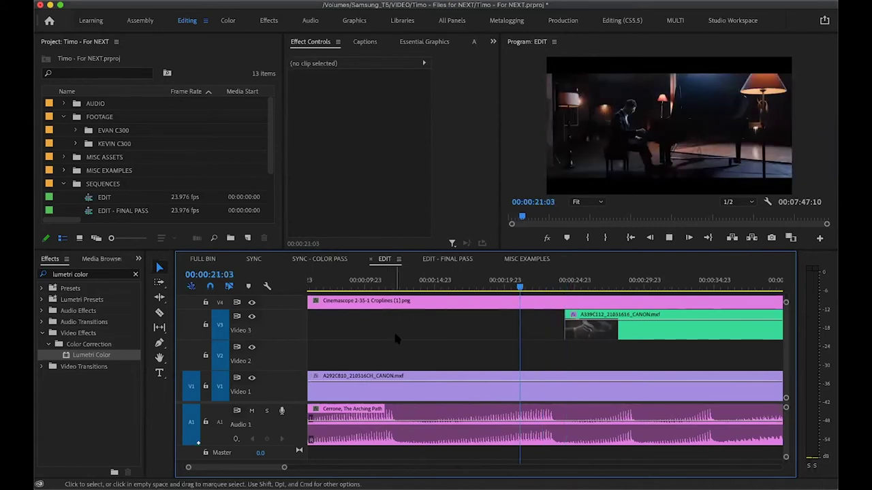
key(space)
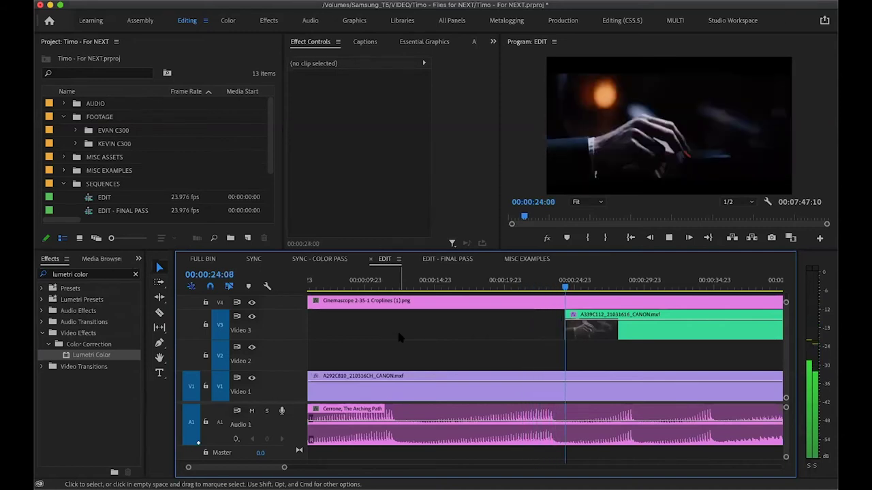
key(space)
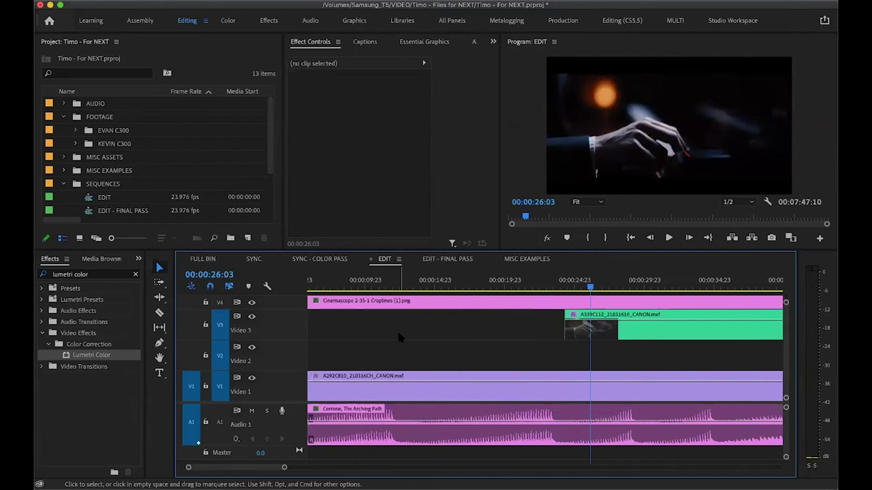
Scrub across the cut into the Video 3 clip up to 00:00:25:07 and return the playhead to 00:00:23:16.
click(552, 284)
drag(553, 285, 578, 285)
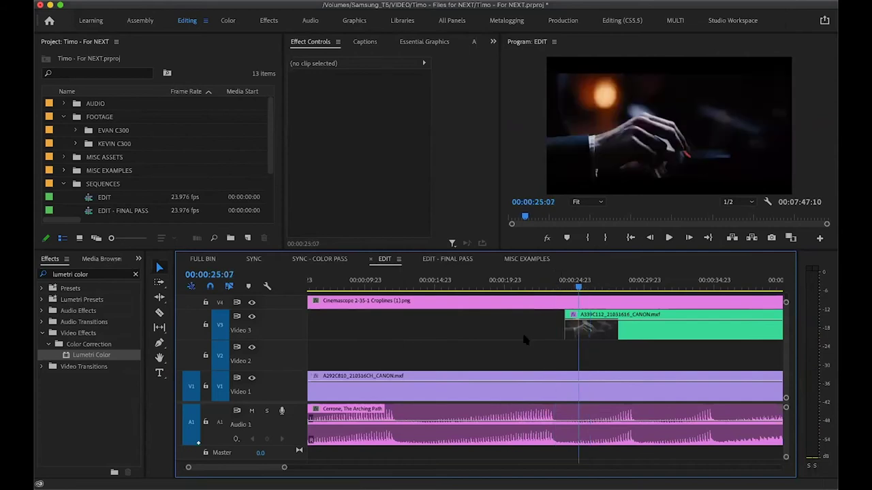
click(555, 340)
click(556, 286)
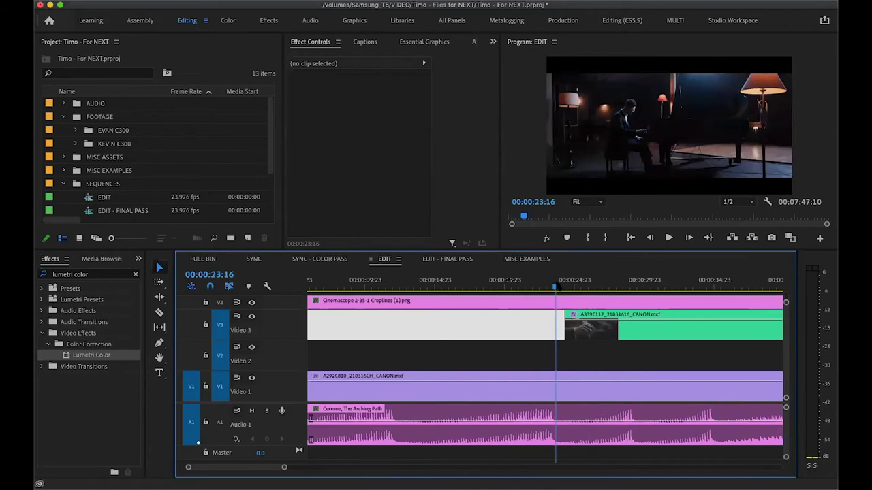
Add a Film Dissolve to the start of the Video 3 clip.
key(minus)
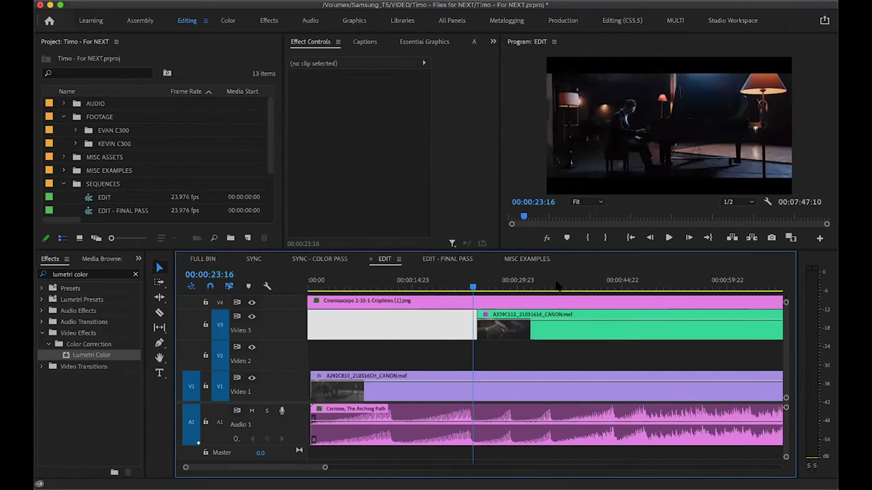
click(481, 331)
key(super+d)
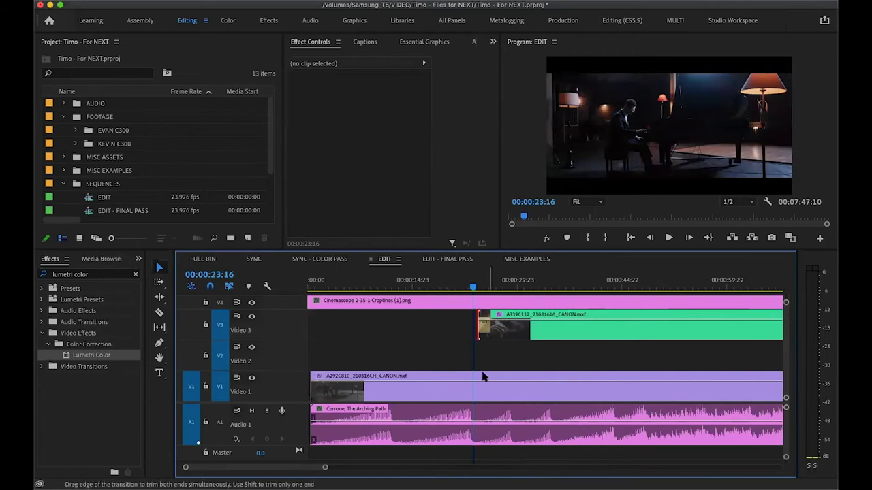
key(equal)
click(563, 346)
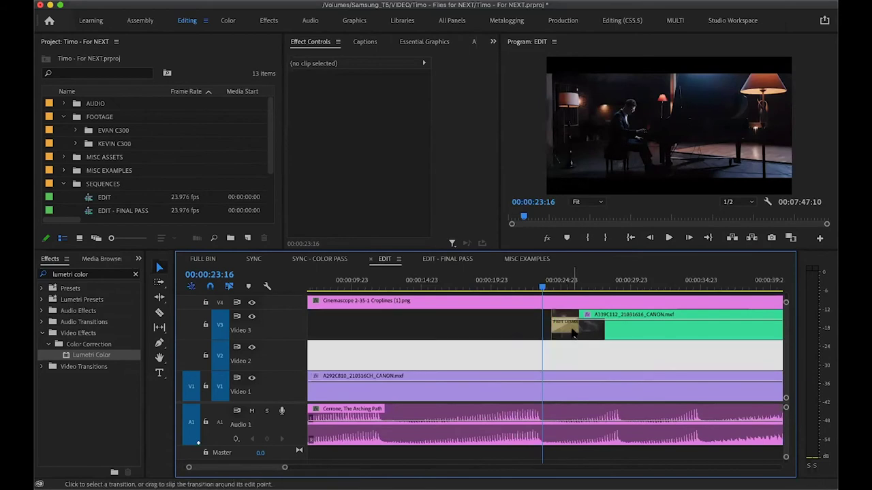
Preview the Film Dissolve at the Video 3 clip's start and lengthen it to 00:00:10:08.
drag(604, 327, 622, 351)
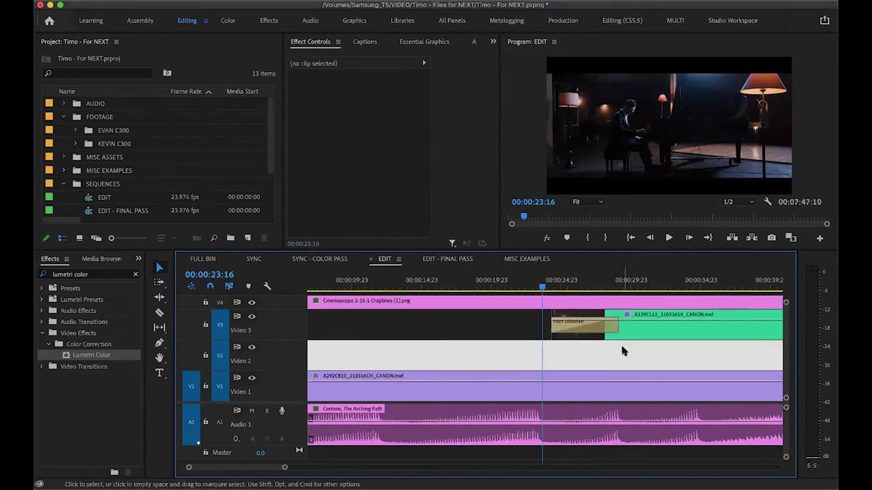
key(space)
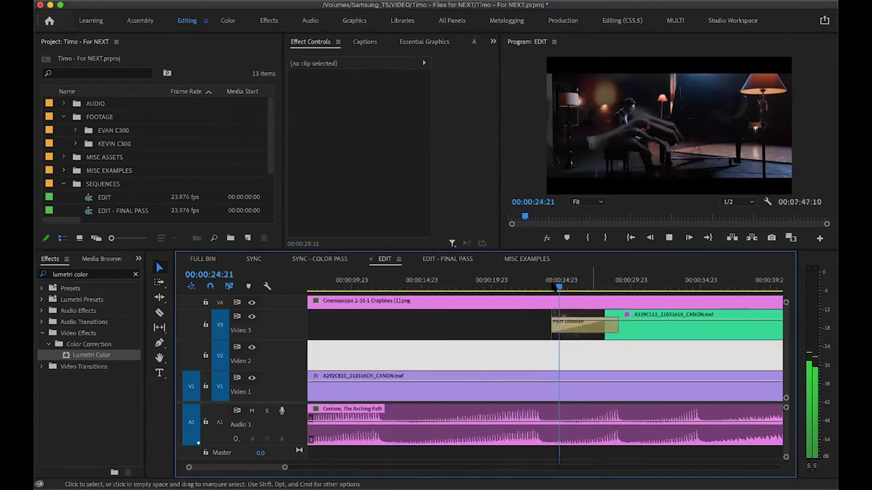
drag(618, 325, 693, 324)
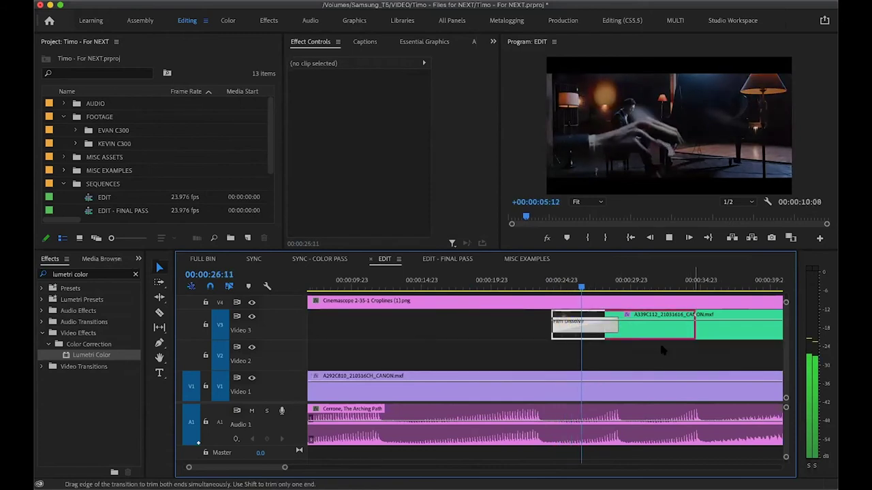
Preview the long Film Dissolve, remove it from the start of the Video 3 clip and return the playhead to 00:00:24:02.
drag(662, 350, 662, 350)
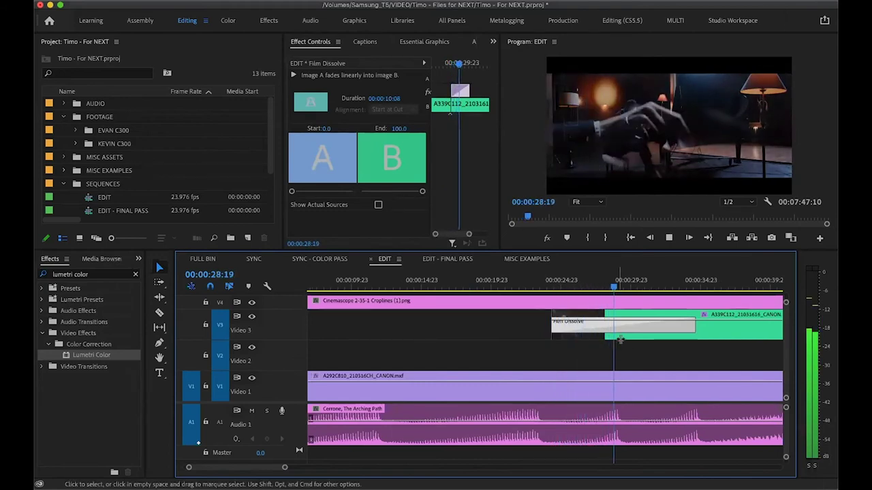
key(space)
key(Delete)
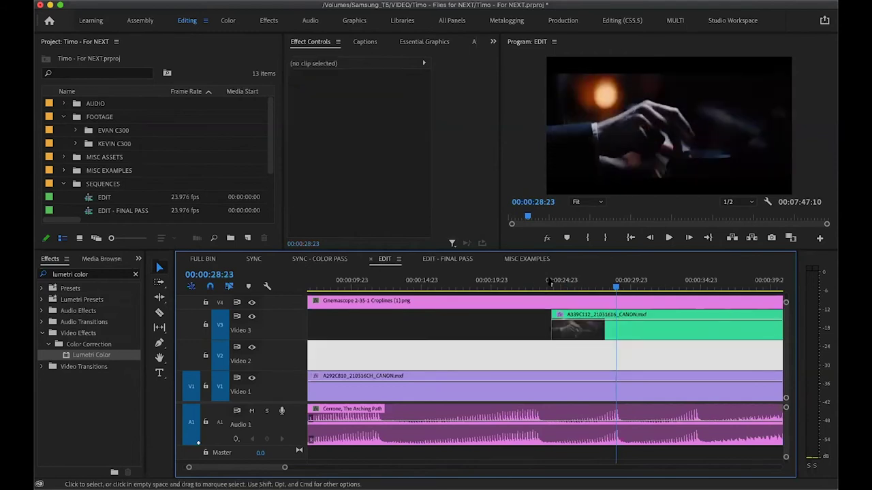
click(549, 282)
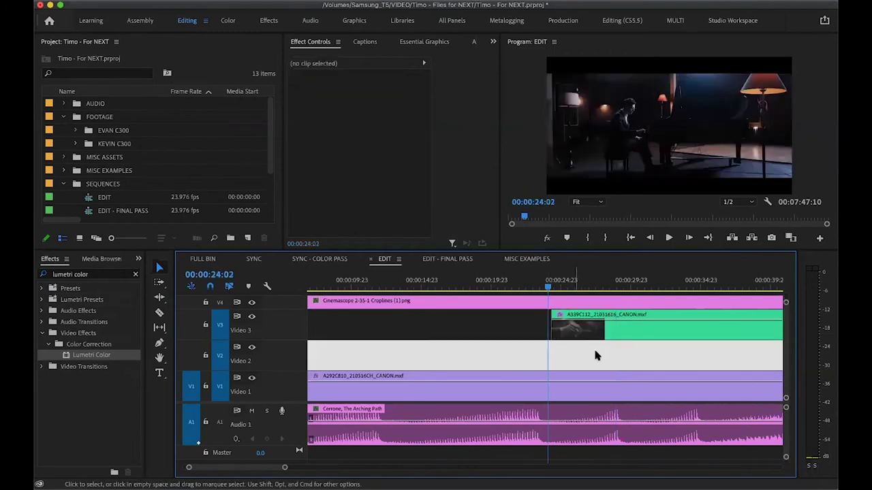
click(552, 347)
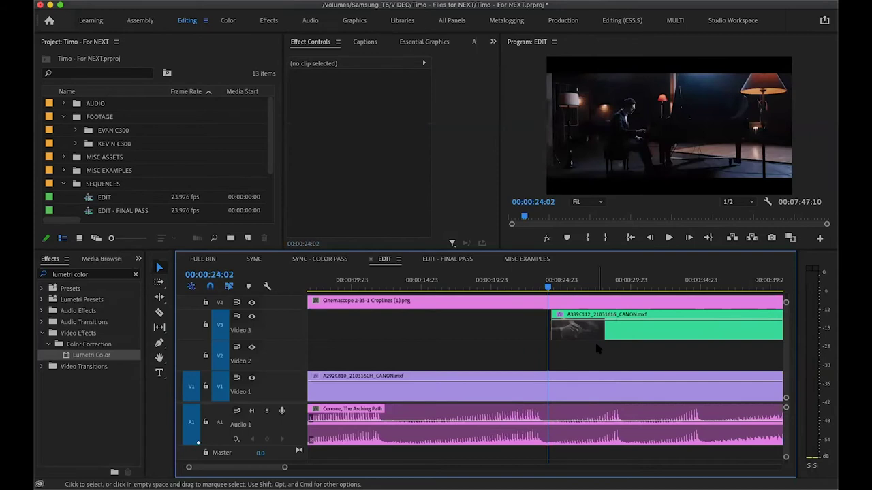
click(552, 355)
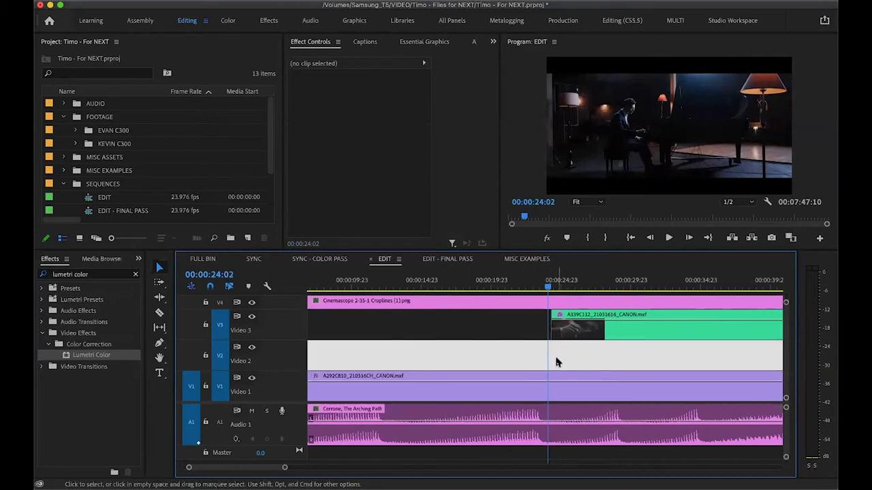
key(Delete)
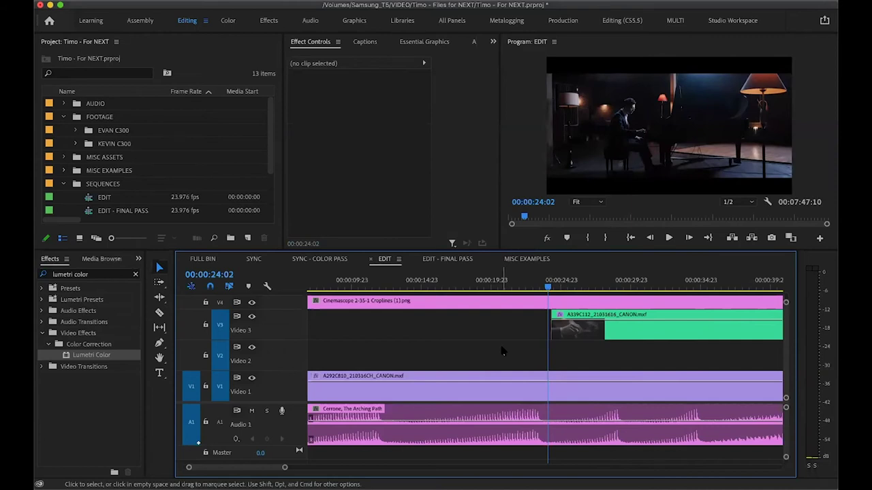
Add a Film Dissolve to the start of the Video 1 clip and lengthen it to 00:00:11:10.
scroll(502, 352, down, 3)
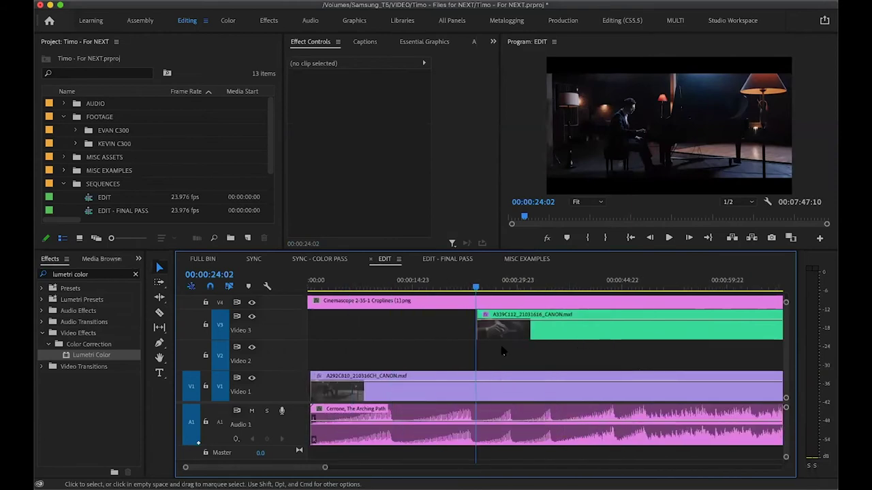
click(316, 283)
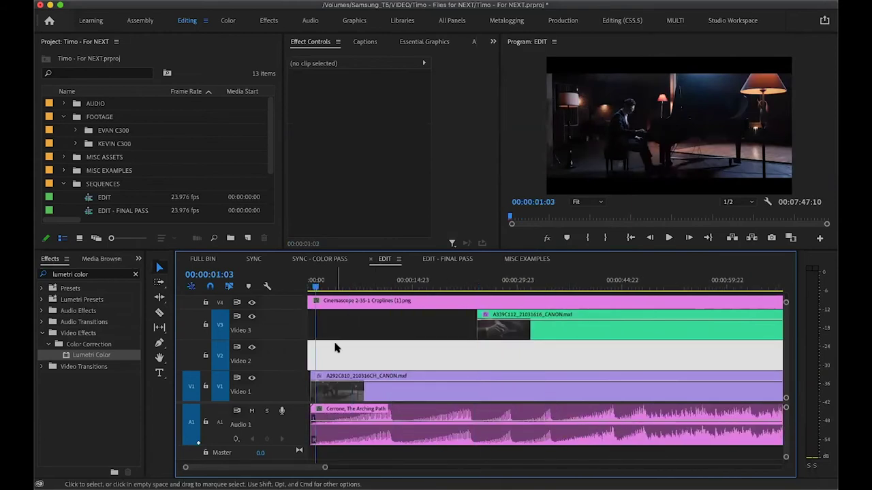
click(348, 346)
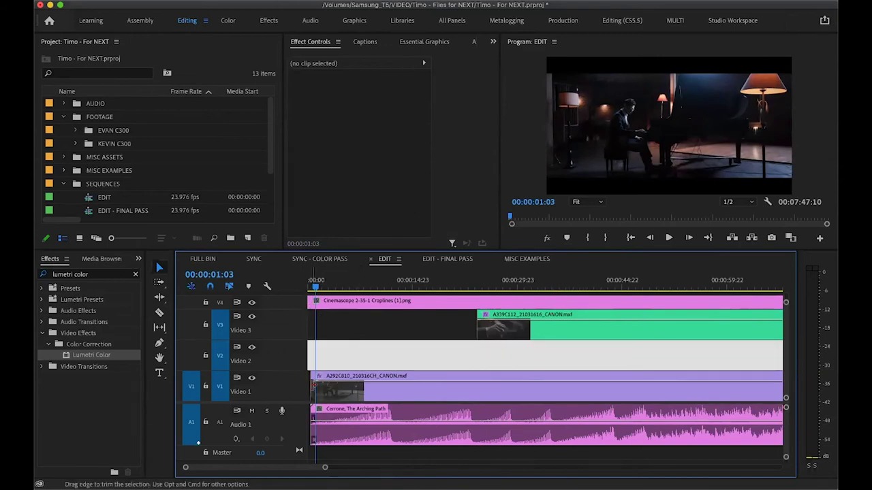
click(328, 345)
scroll(322, 355, up, 2)
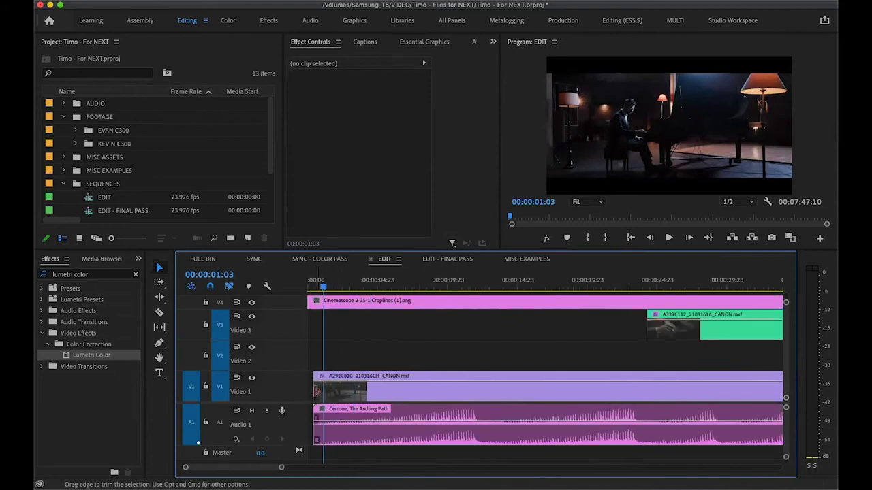
click(333, 389)
key(super+d)
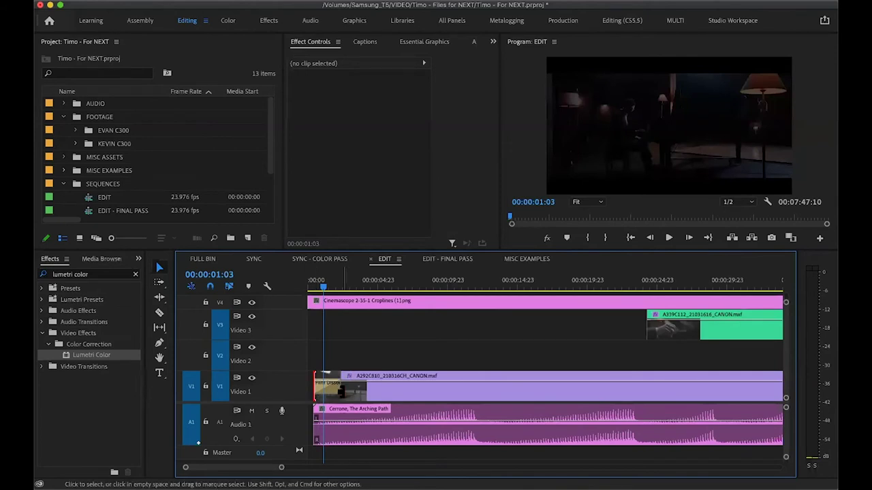
drag(366, 386, 471, 390)
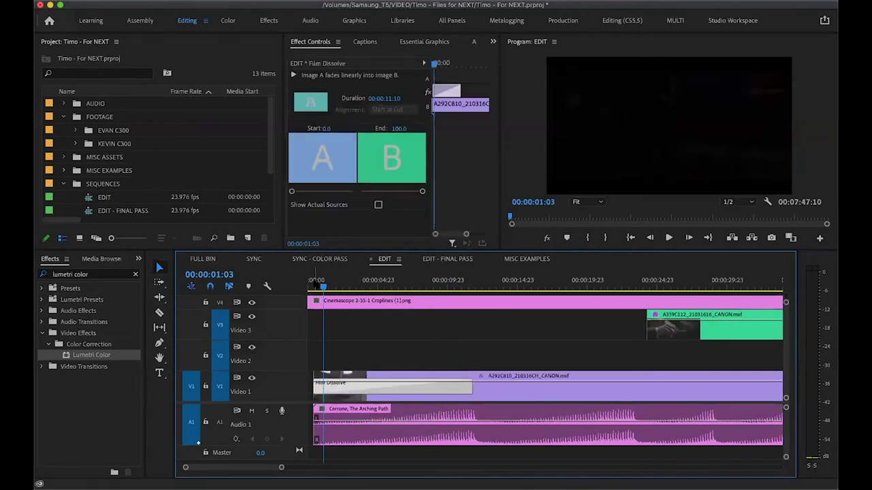
Play the opening fade-in from the start of the sequence, then undo the Video 1 Film Dissolve.
key(Home)
key(space)
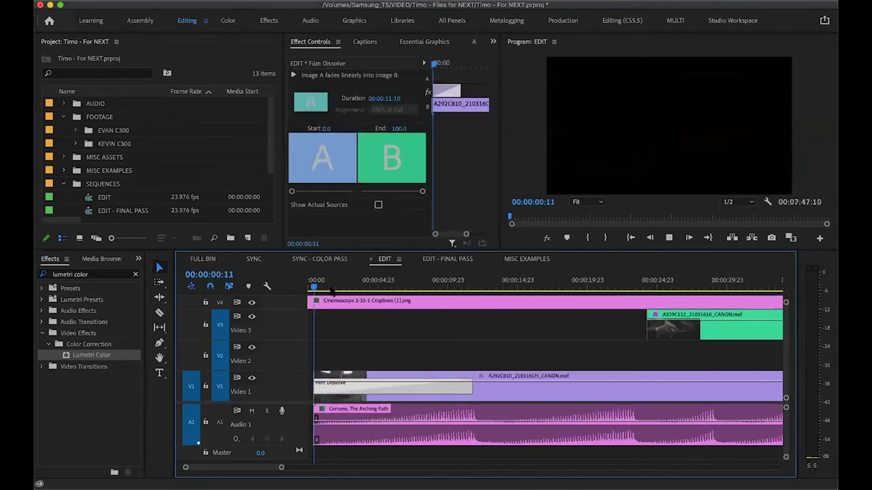
click(506, 322)
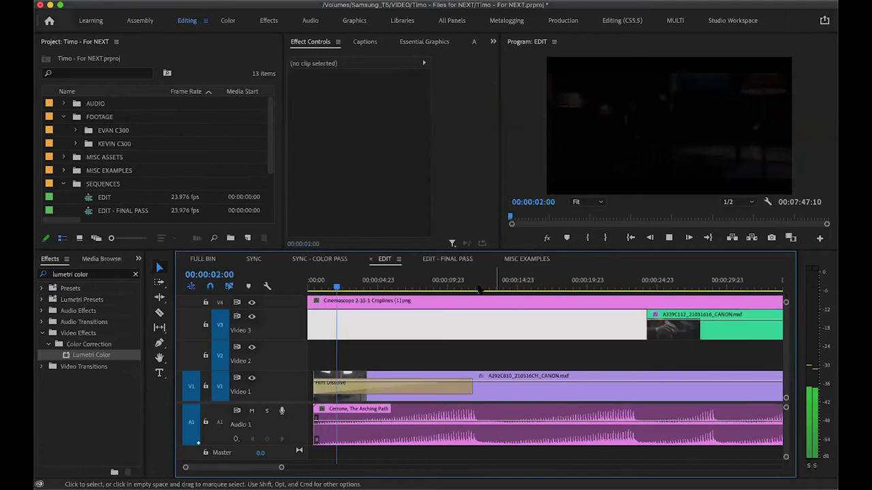
key(space)
key(super+z)
key(super+z)
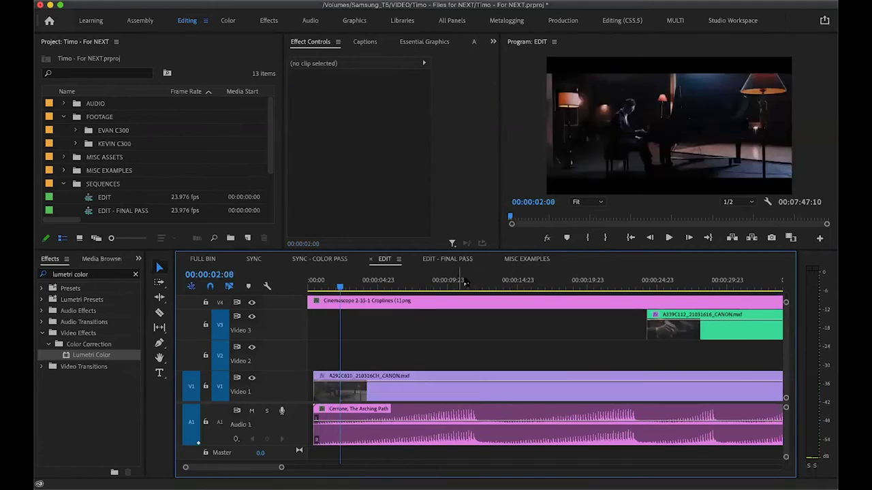
Cut the Video 1 clip at 00:00:11:22, open a gap after the cut and extend the Video 3 clip's start back to it.
drag(465, 283, 475, 284)
click(494, 393)
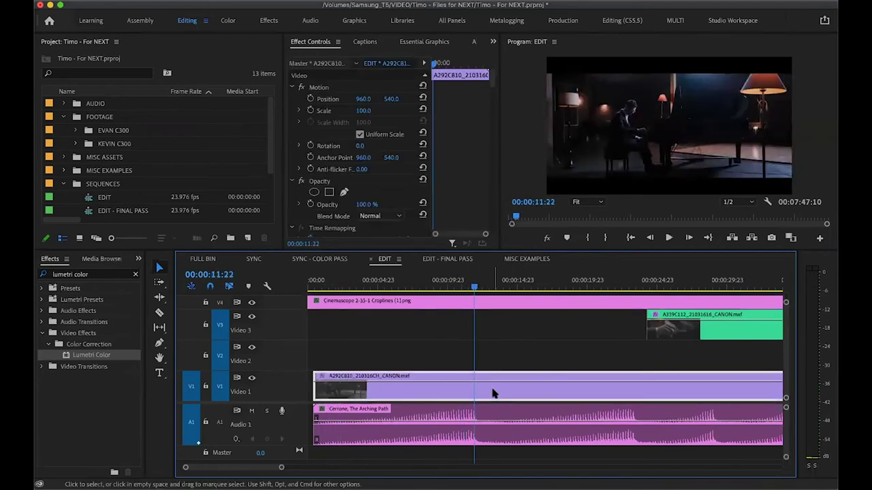
key(super+k)
drag(476, 392, 472, 331)
Add a 00:00:05:01 Film Dissolve to the start of the Video 3 clip and play through it to 00:00:17:05.
key(super+d)
drag(526, 327, 533, 371)
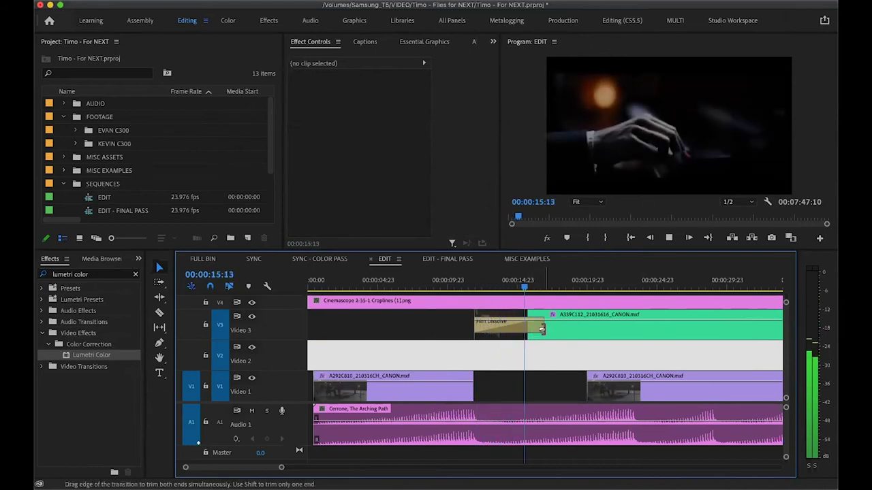
key(space)
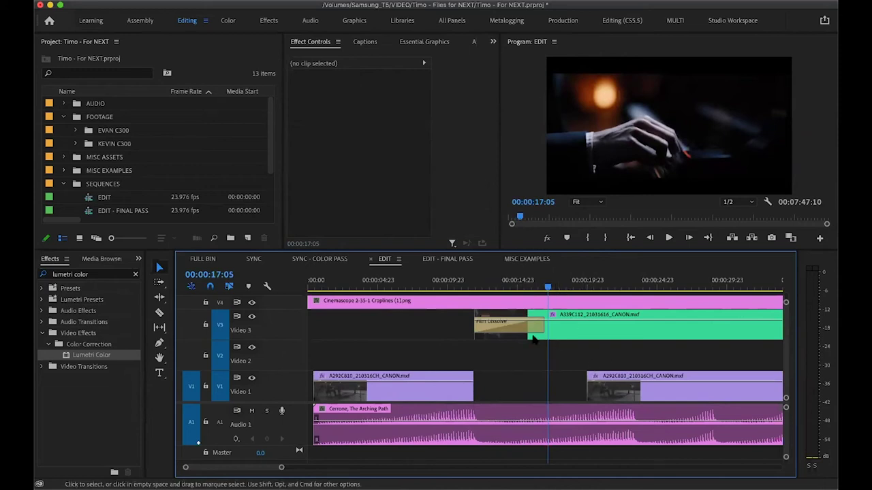
Delete the Film Dissolve at the start of the Video 3 clip to restore the hard cut.
click(500, 321)
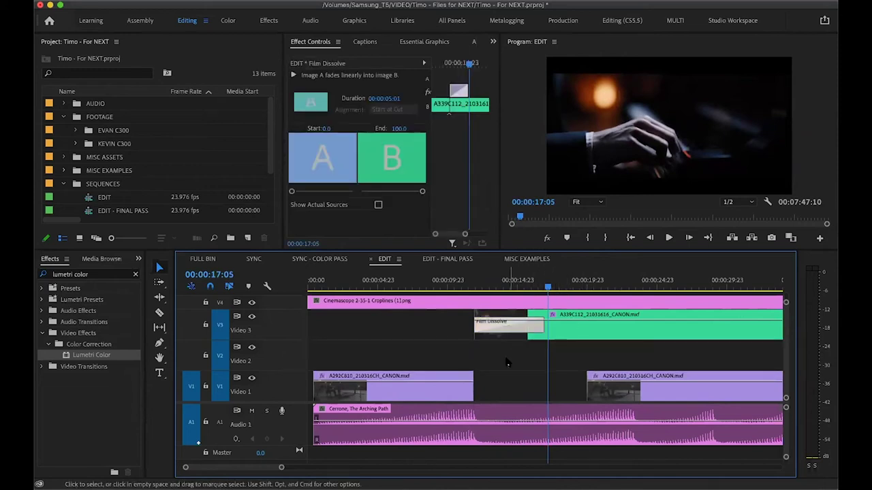
key(Delete)
click(484, 367)
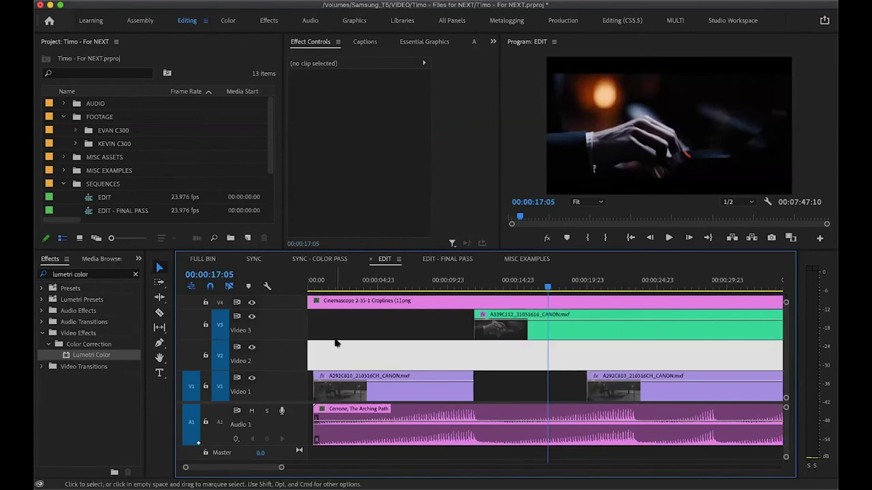
click(376, 360)
click(487, 364)
click(496, 357)
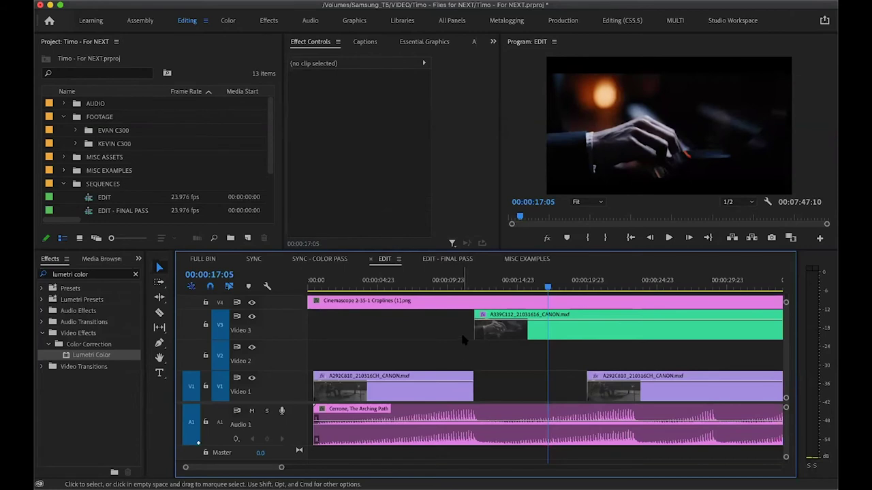
Trim the end of the first Video 1 clip to 00:00:11:21, just before the music's beat.
click(467, 286)
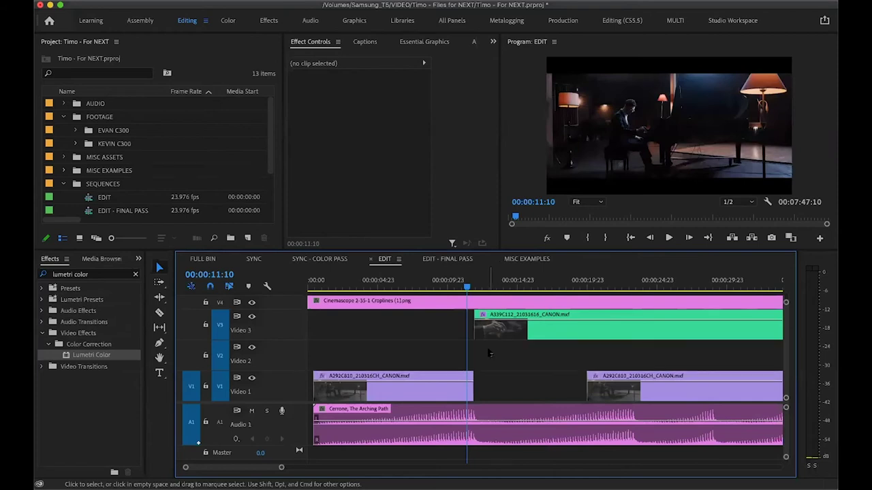
key(=)
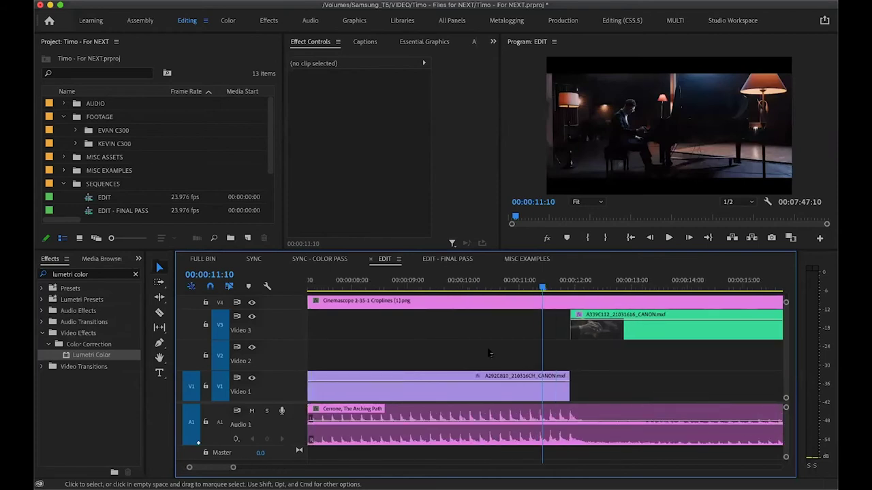
key(super+z)
key(super+z)
key(super+z)
key(super+shift+z)
key(super+shift+z)
key(super+shift+z)
click(568, 282)
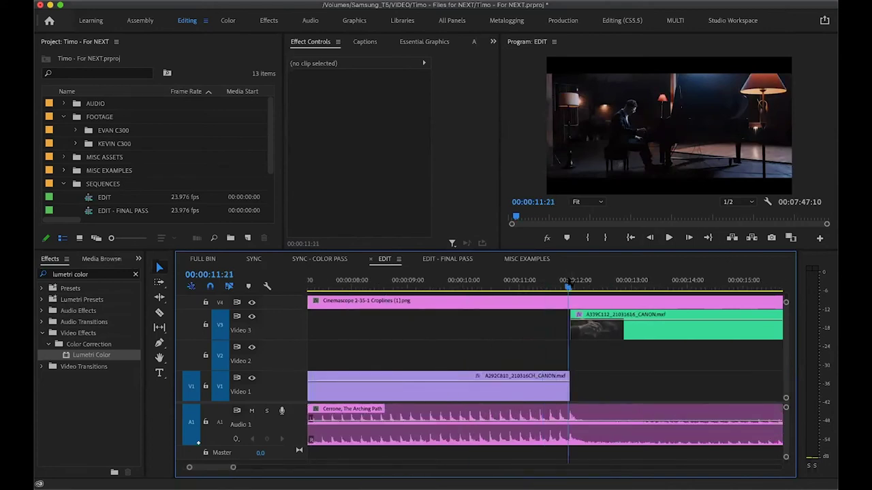
key(=)
drag(568, 397, 543, 398)
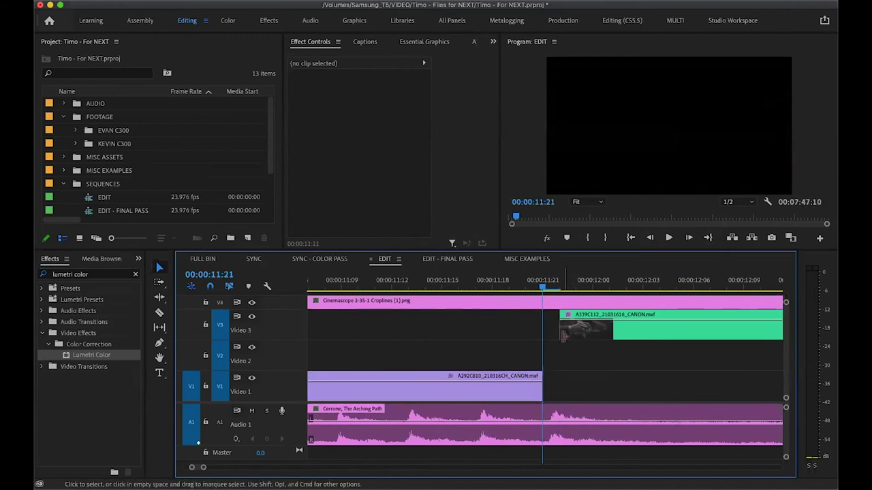
Extend the start of the Video 3 clip back to 00:00:11:21 to meet the end of the Video 1 clip.
key(minus)
key(super+z)
key(super+z)
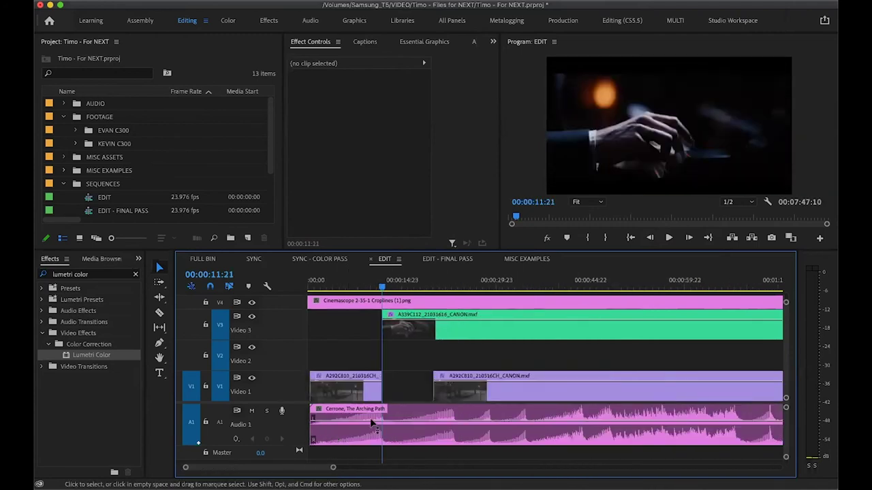
key(super+shift+z)
key(super+shift+z)
Play the hard cut to the hands close-up from 00:00:10:15 and return the playhead to the cut at 00:00:11:21.
key(minus)
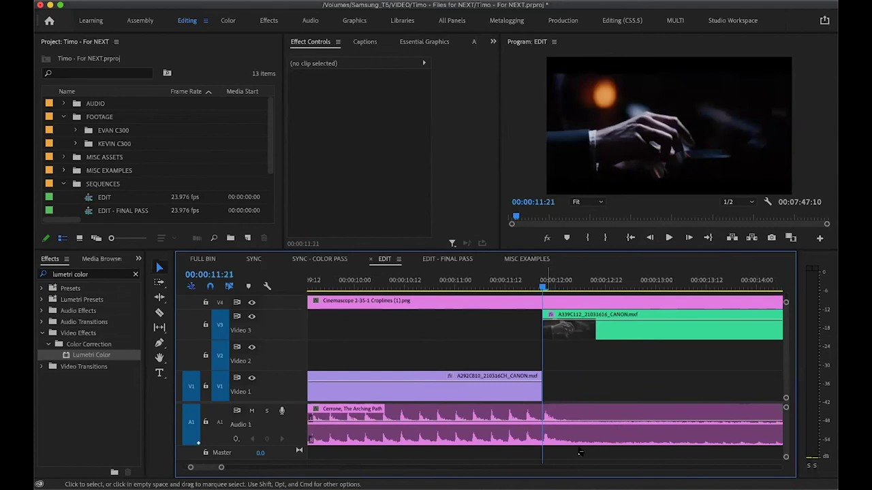
key(minus)
click(512, 287)
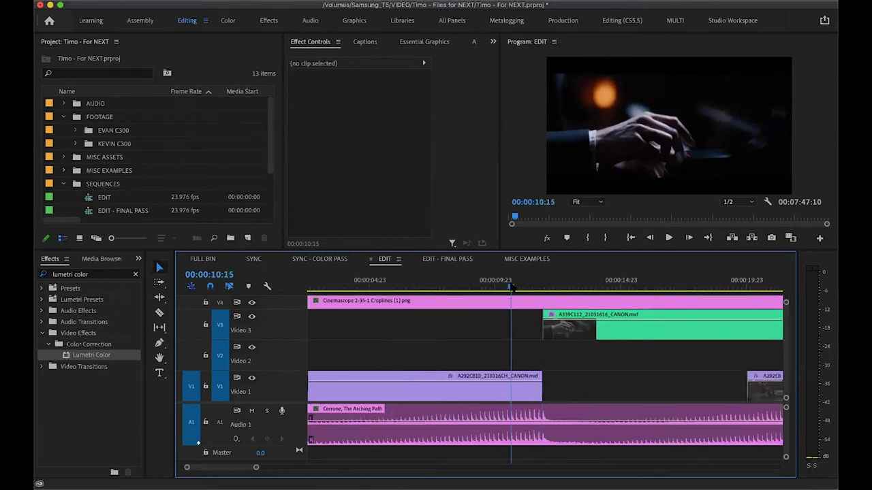
key(space)
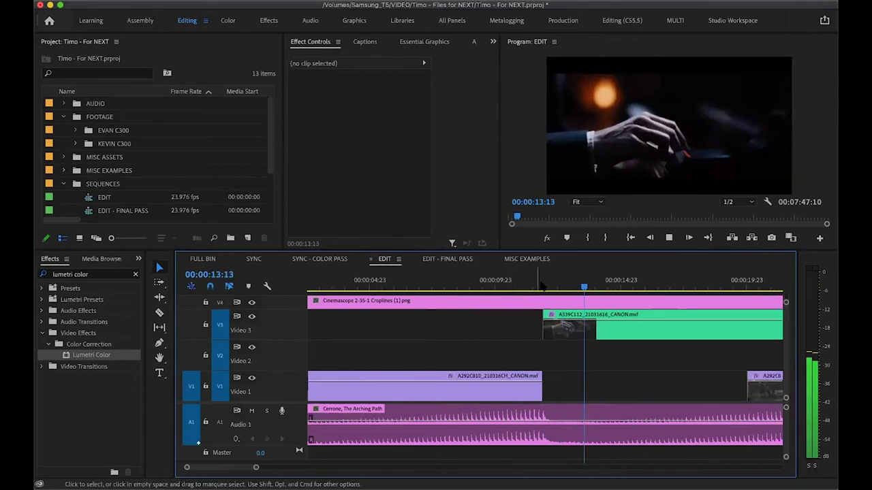
key(Up)
key(equal)
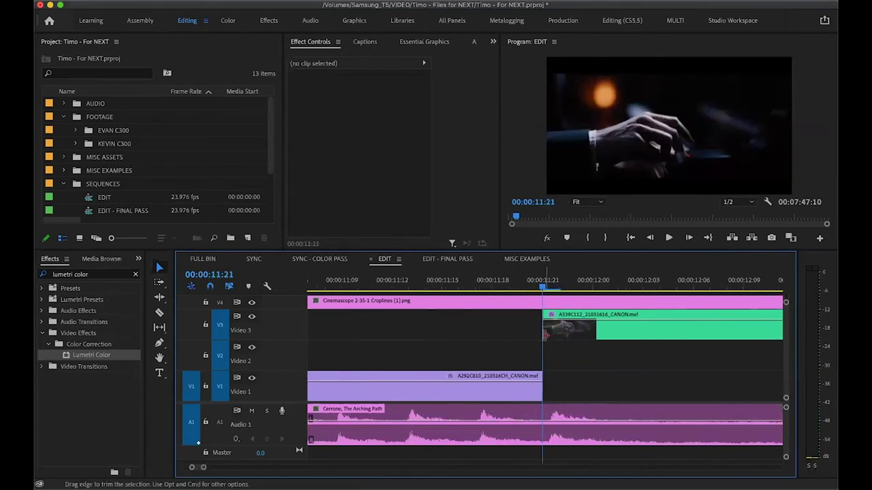
Move the Video 3 clip's start and the first Video 1 clip's end to about 00:00:13:15, past the musical accent.
key(minus)
key(minus)
key(minus)
key(minus)
drag(545, 333, 587, 333)
drag(543, 397, 586, 397)
Play the delayed hard cut from 00:00:11:14 to 00:00:14:18 and place the playhead at 00:00:12:11.
click(535, 287)
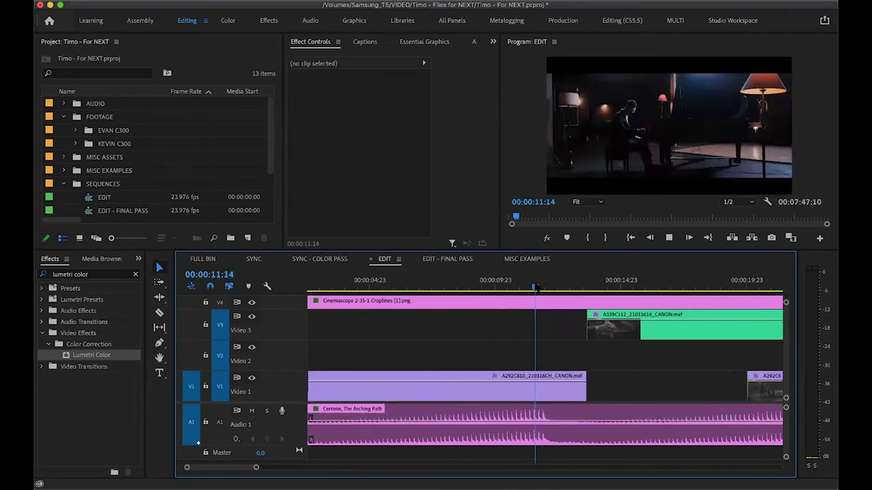
key(space)
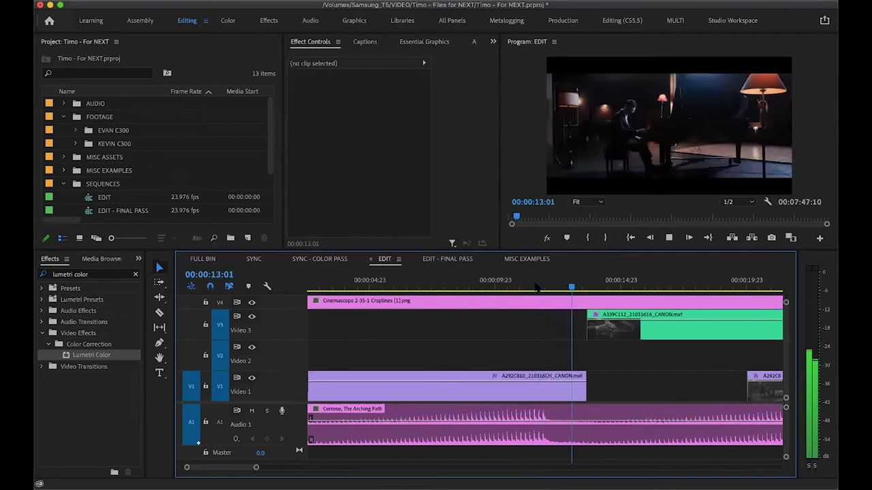
key(minus)
key(minus)
key(space)
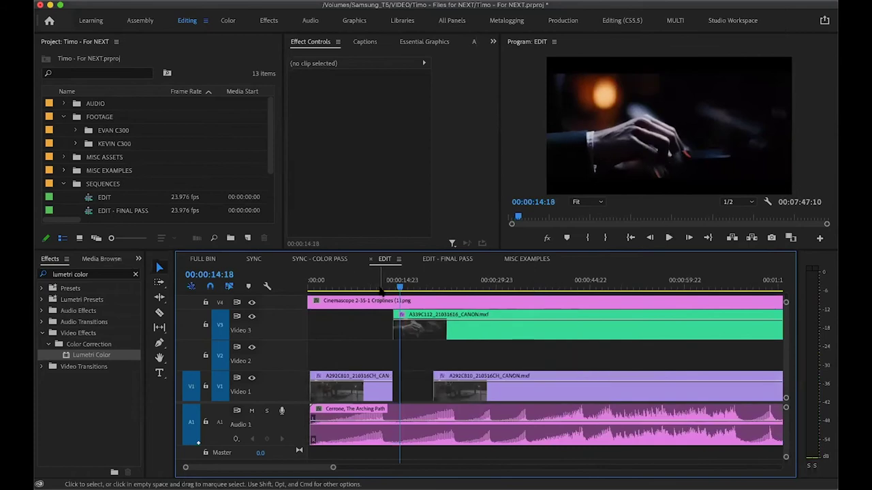
click(386, 287)
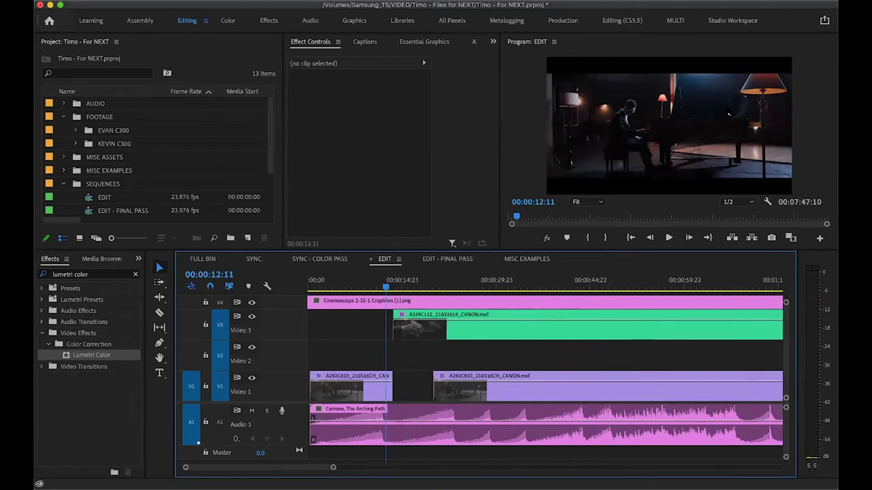
key(equal)
key(equal)
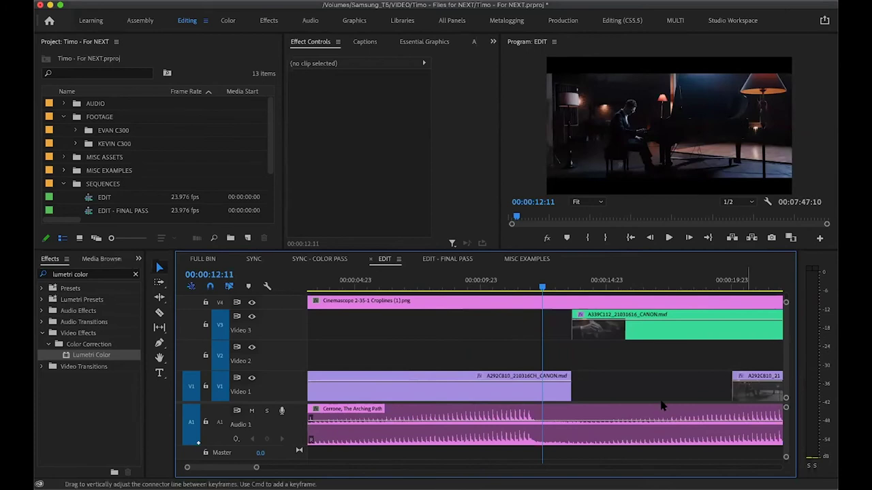
Trim the first Video 1 clip's end back to about 00:00:11:21 and place the playhead at 00:00:11:05.
click(618, 386)
drag(572, 388, 523, 393)
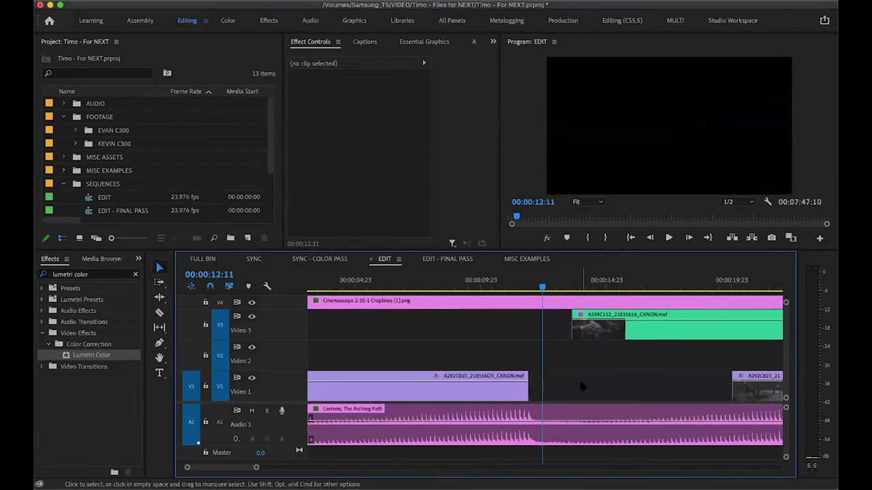
click(579, 385)
click(512, 283)
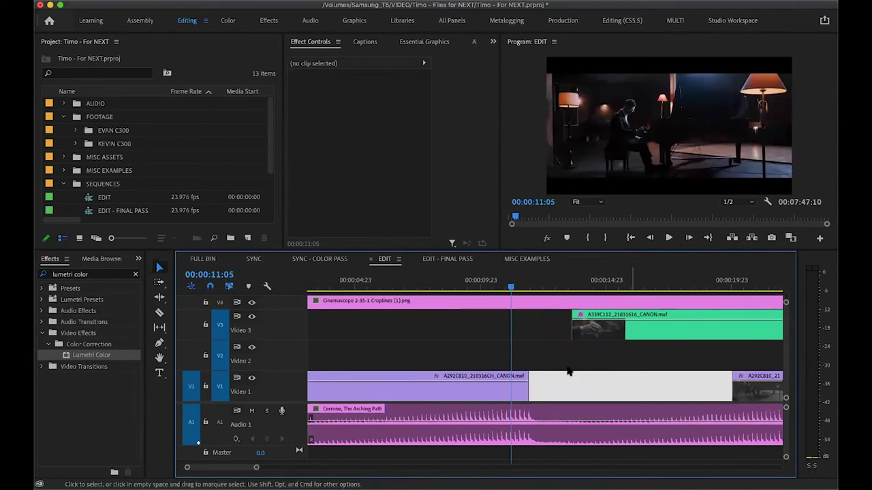
click(532, 370)
key(minus)
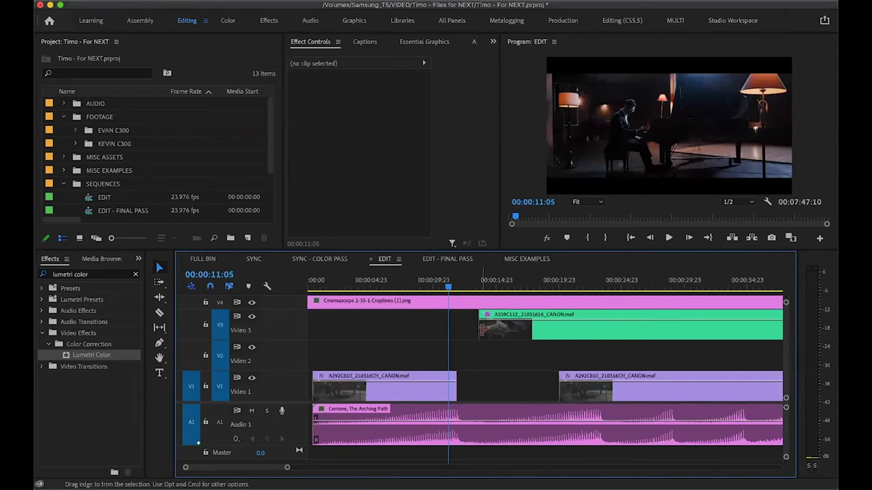
click(474, 357)
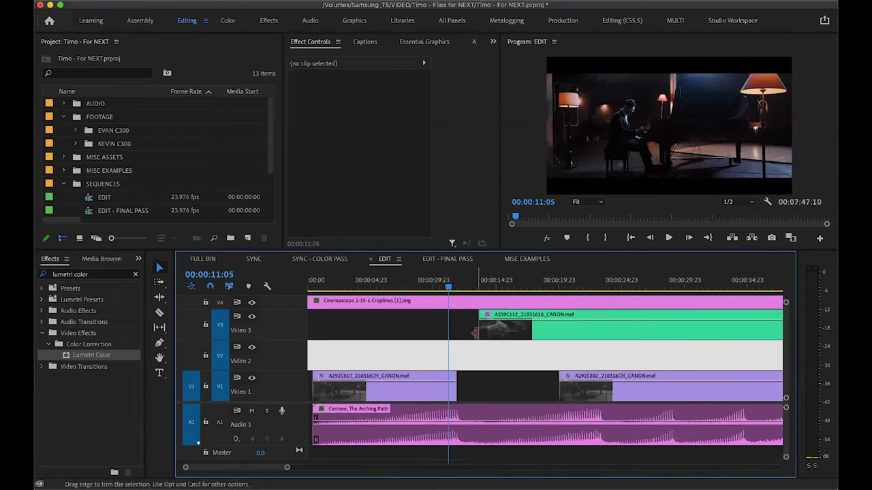
click(480, 357)
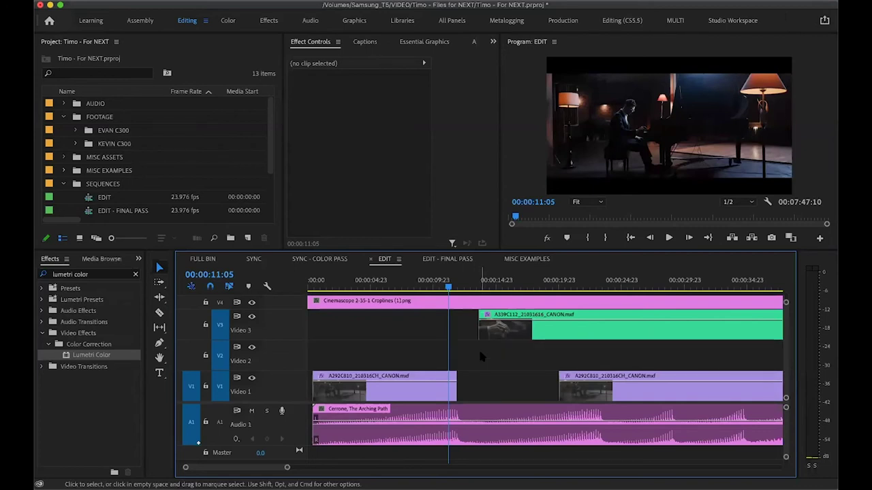
key(minus)
key(minus)
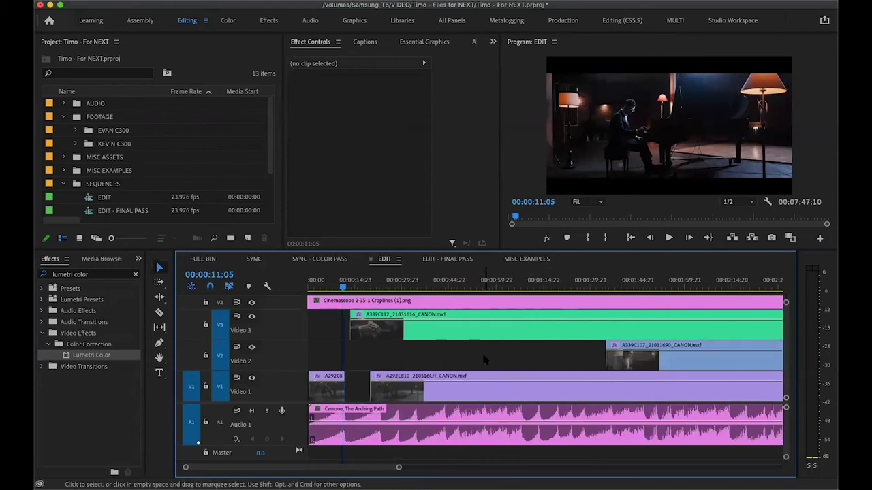
click(409, 360)
key(equal)
click(424, 367)
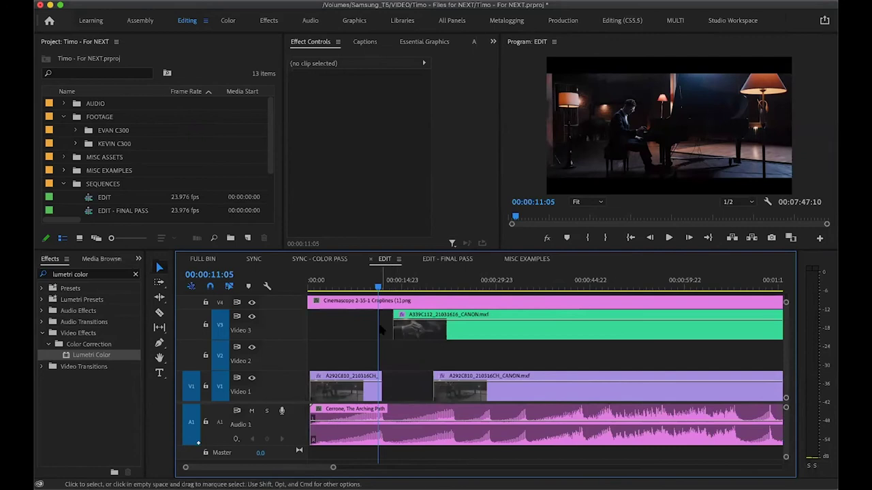
click(403, 361)
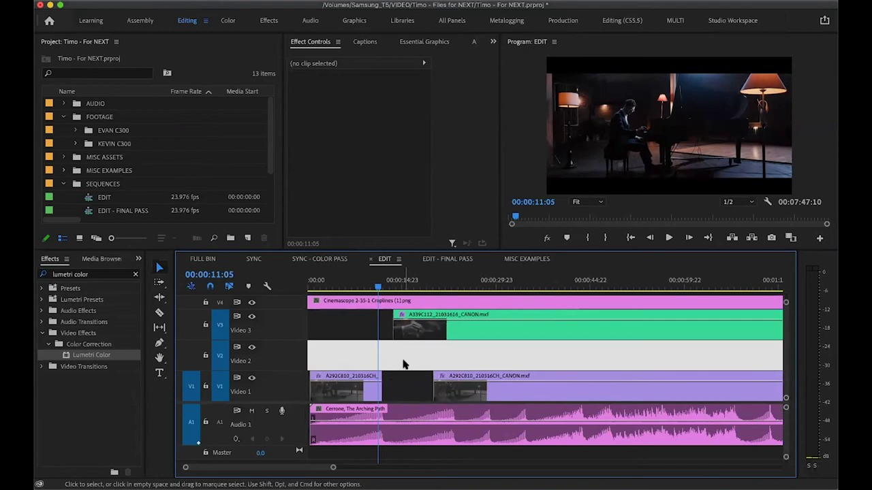
key(super+shift+a)
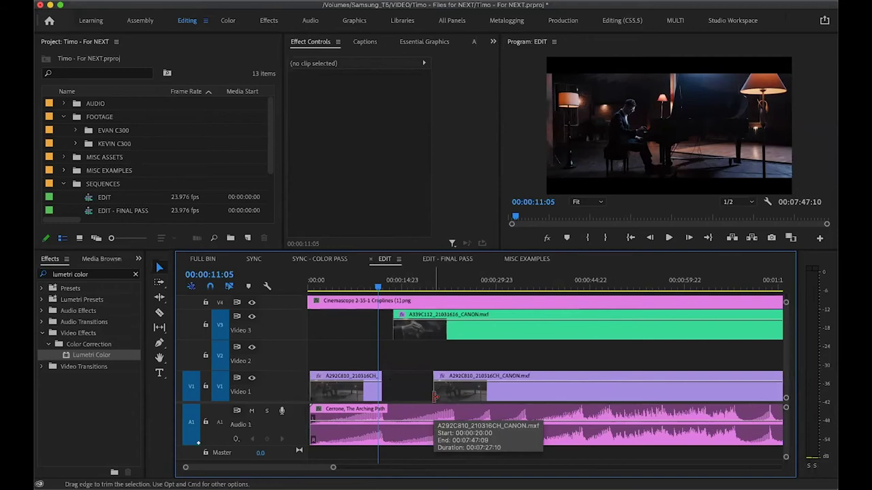
click(412, 350)
key(super+shift+a)
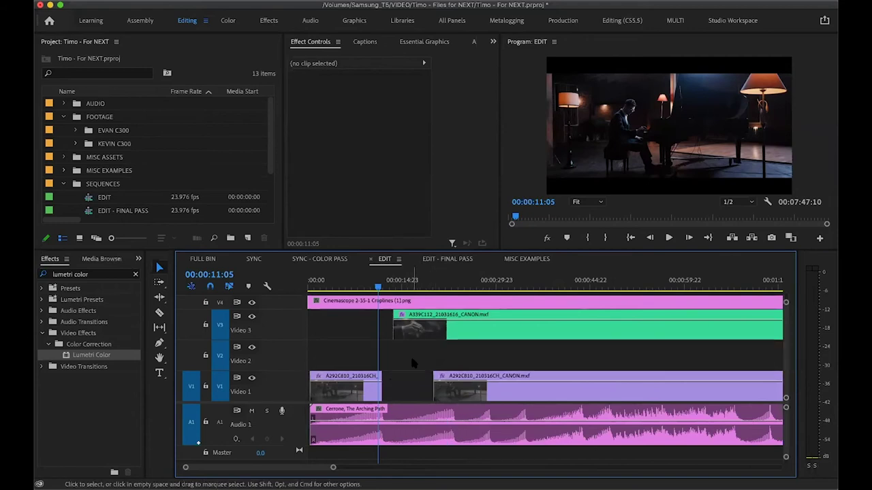
key(minus)
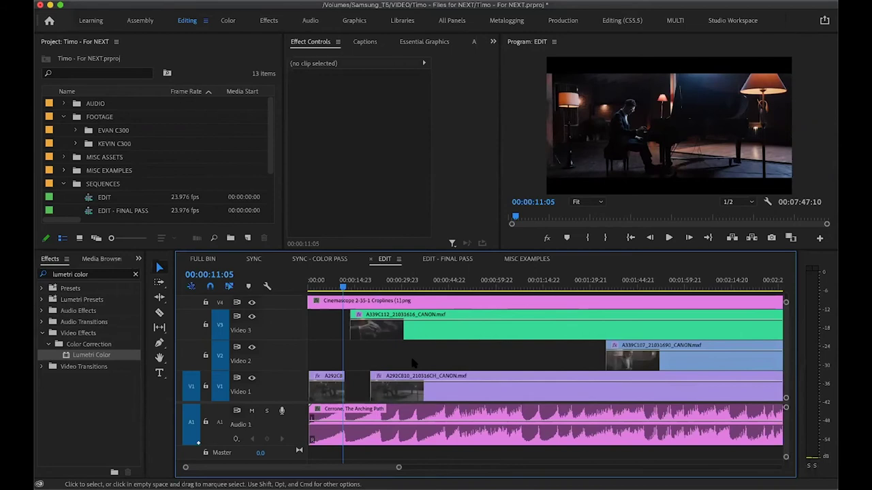
Extend the Video 2 clip's start back to the second Video 1 clip's start and the Video 3 clip's start back to the first Video 1 clip's end.
drag(606, 357, 369, 358)
click(349, 349)
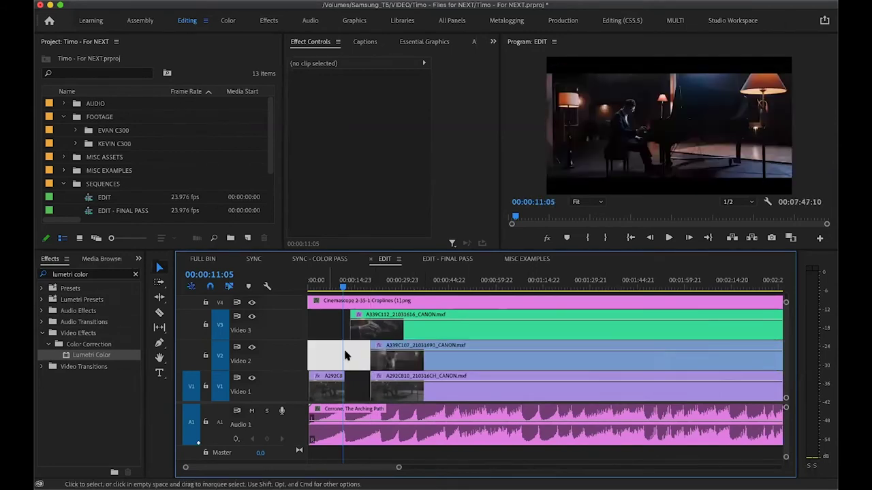
key(super+shift+a)
drag(350, 327, 344, 327)
click(335, 359)
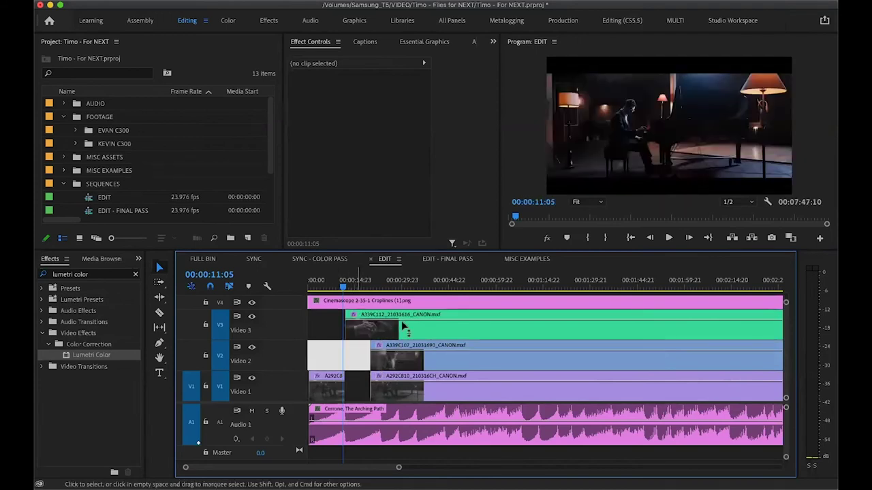
key(super+shift+a)
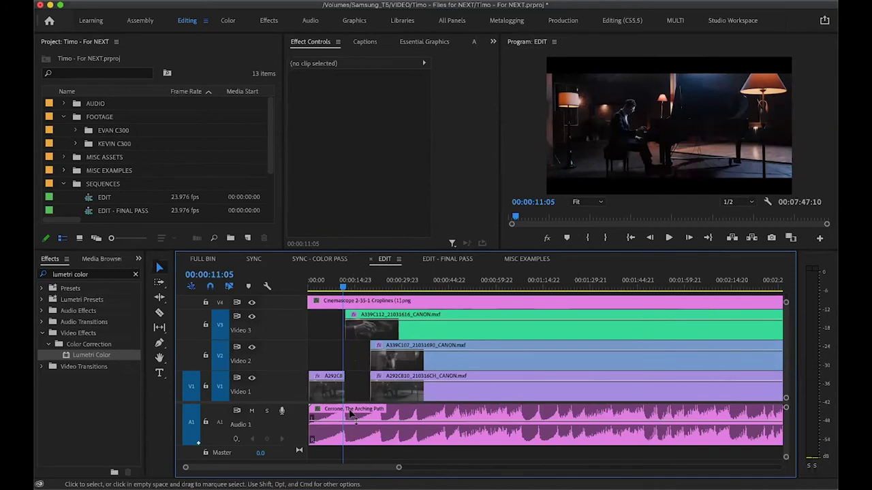
Scrub through the EDIT sequence to 00:02:49:23 and on to its end at 00:07:46:12.
click(356, 412)
drag(334, 282, 441, 286)
key(minus)
key(minus)
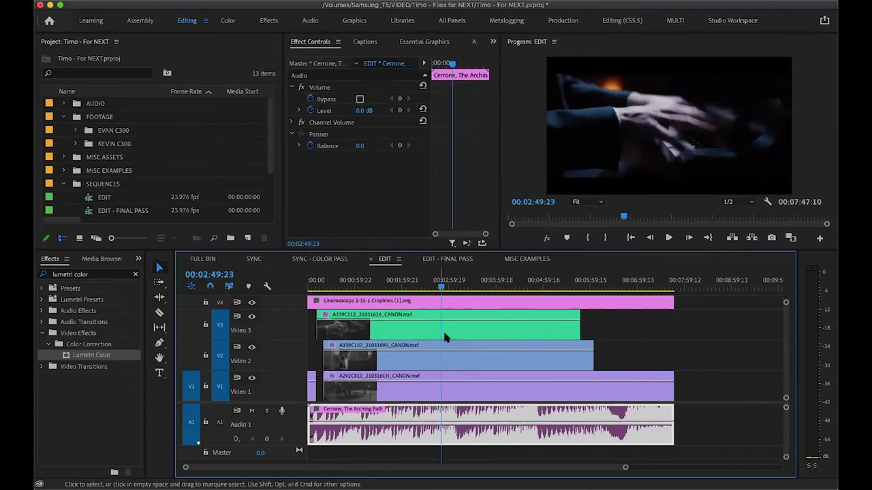
click(672, 315)
click(675, 285)
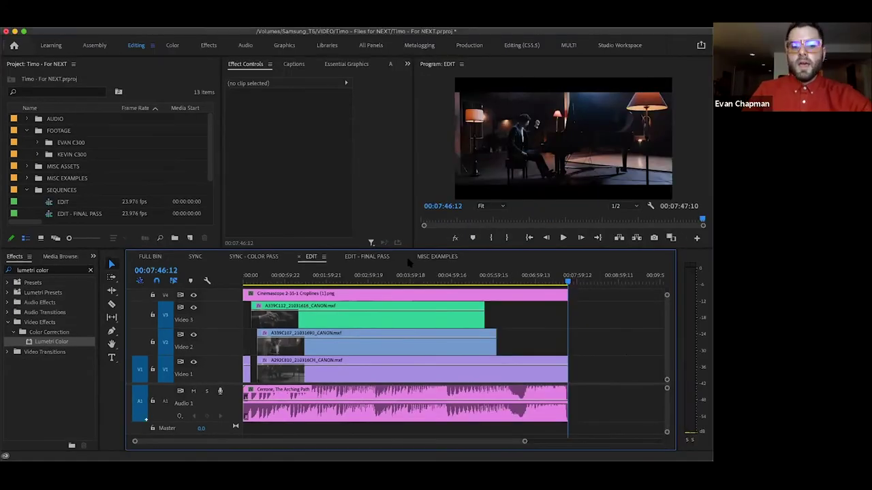
Trim the Video 2 clip's start to 00:00:32:17 and the second Video 1 clip's start to about 00:01:25.
click(265, 279)
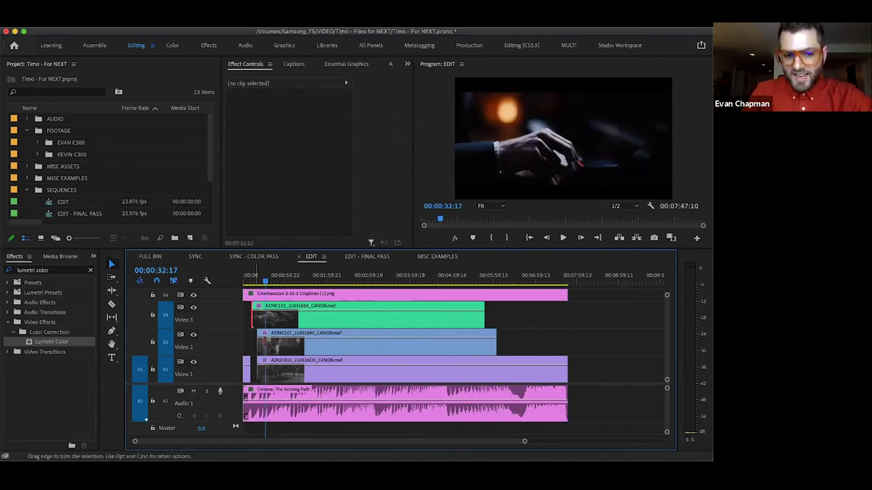
drag(258, 340, 265, 341)
drag(258, 372, 302, 372)
click(297, 326)
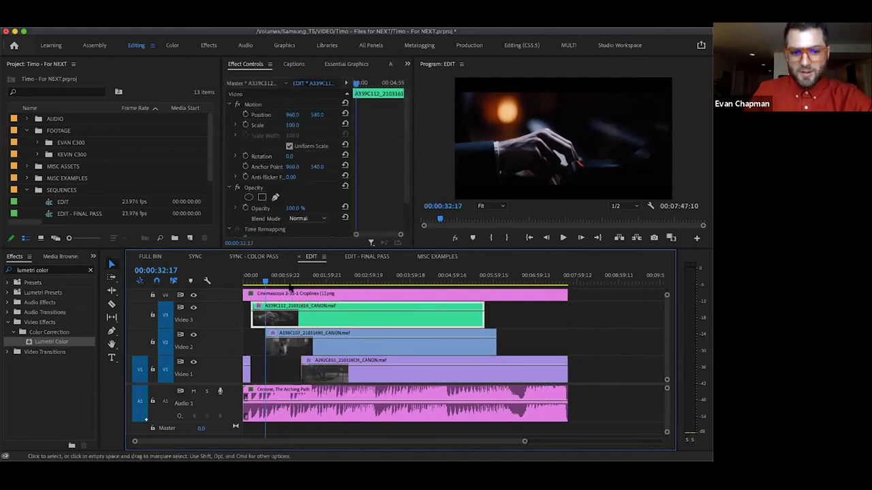
Cut the Video 3 clip at 00:01:05:10 and remove its section from there to about 00:02:00.
click(291, 279)
key(super+k)
click(307, 315)
key(Delete)
click(307, 315)
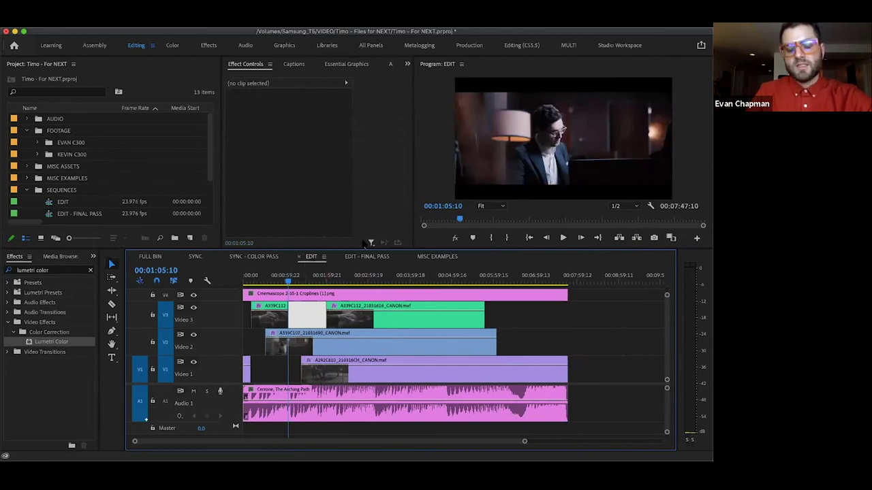
In the EDIT - FINAL PASS sequence, trim the Video 3 clip to about 00:00:27–00:05:02 and the Video 2 clip to about 00:01:10–00:03:38.
click(367, 257)
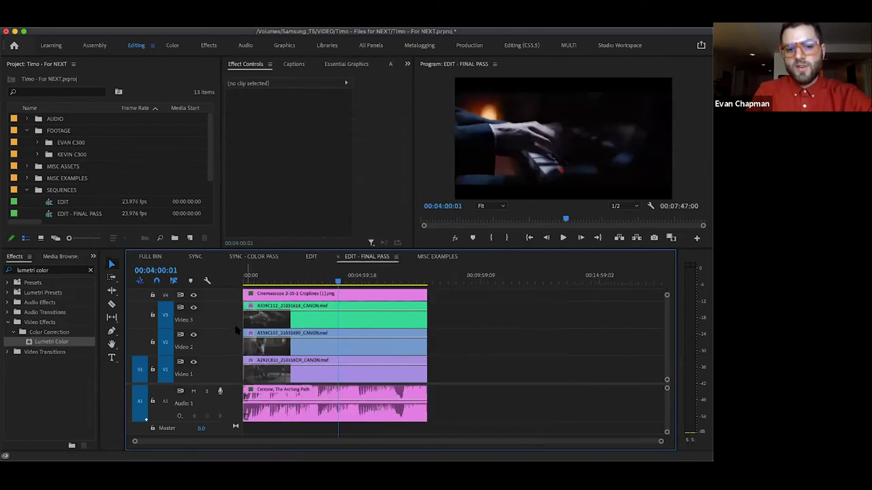
drag(243, 314, 271, 341)
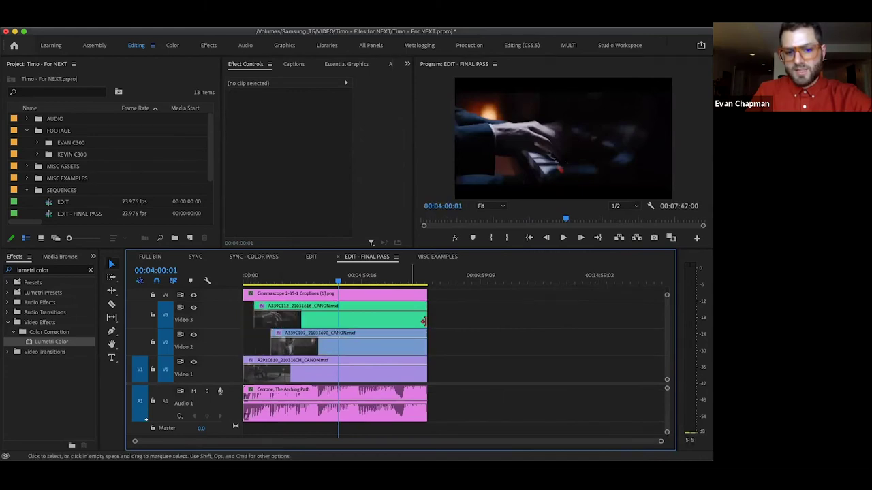
drag(427, 315, 363, 315)
click(315, 364)
drag(314, 365, 308, 366)
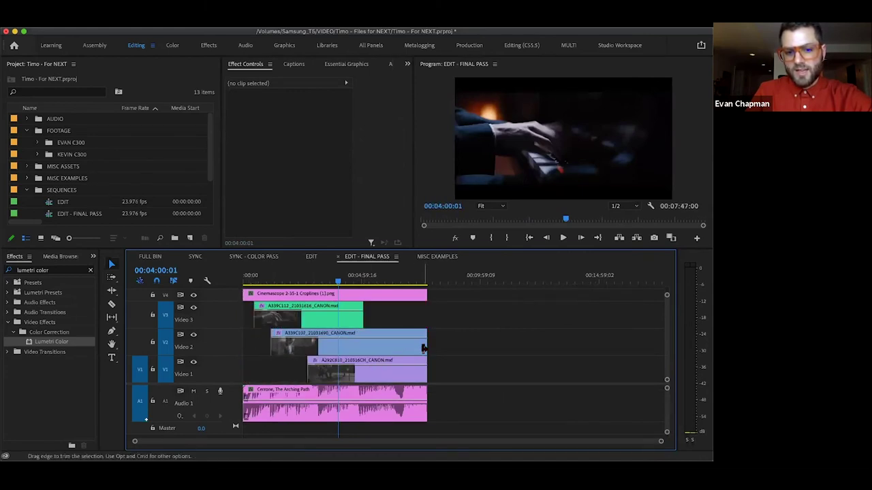
drag(427, 343, 243, 368)
Split the Video 3 clip at 00:04:00:01, end its first piece at about 00:01:48 and shift the second piece to about 00:04:47–00:06:27.
click(322, 325)
key(super+k)
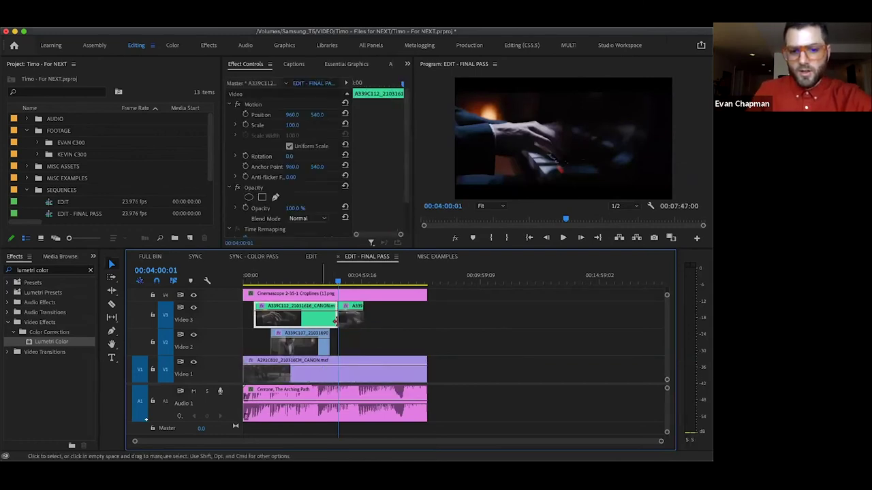
drag(363, 314, 286, 314)
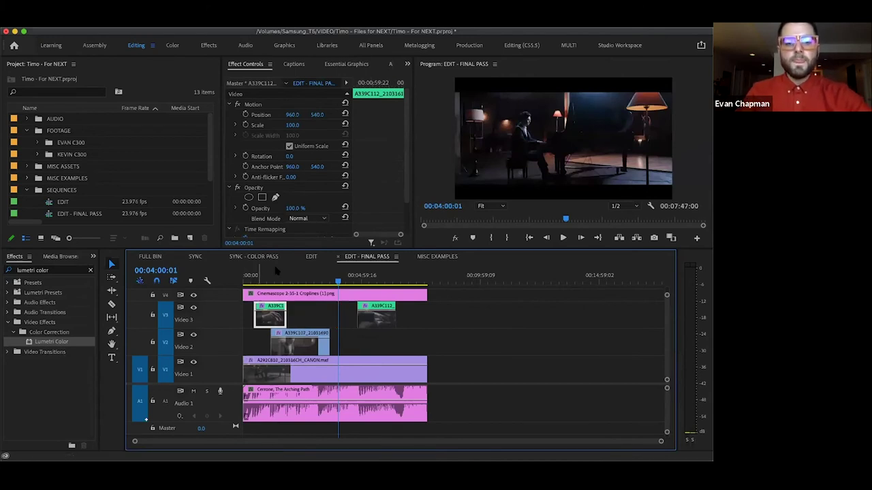
Check the EDIT - FINAL PASS sequence's picture at 00:01:07:12, 00:00:50:00 and about 00:05:23.
click(270, 279)
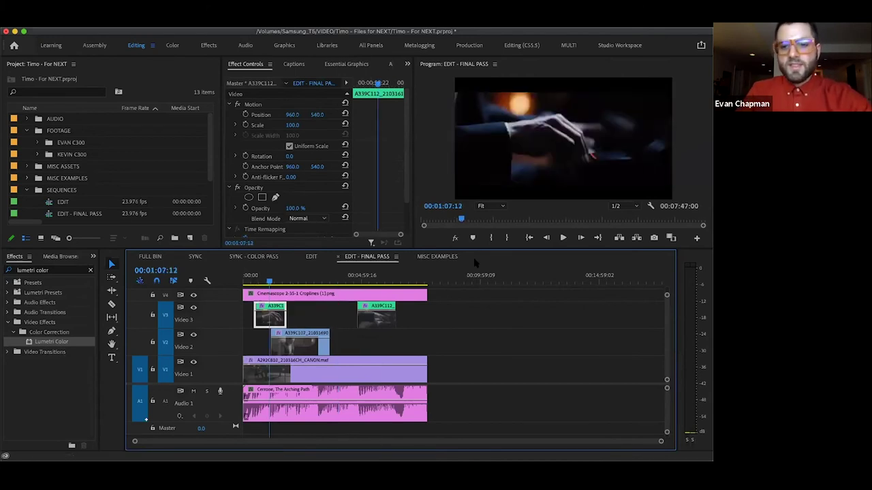
click(506, 332)
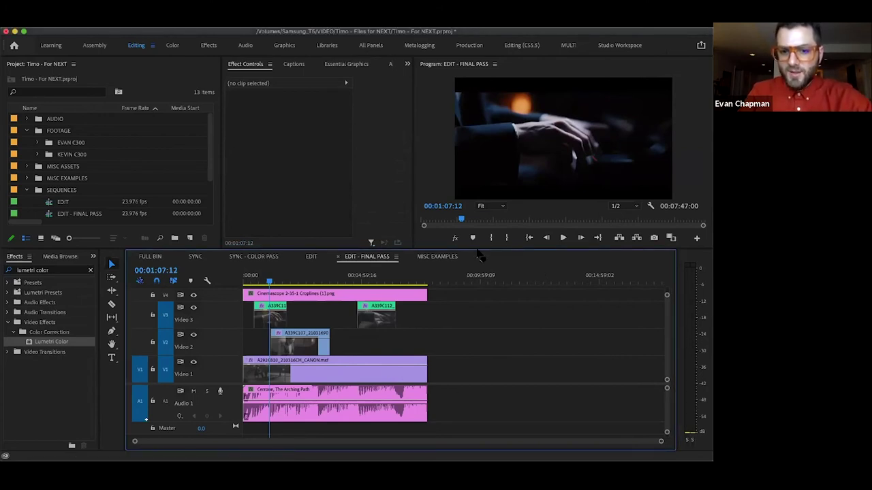
drag(479, 248, 481, 243)
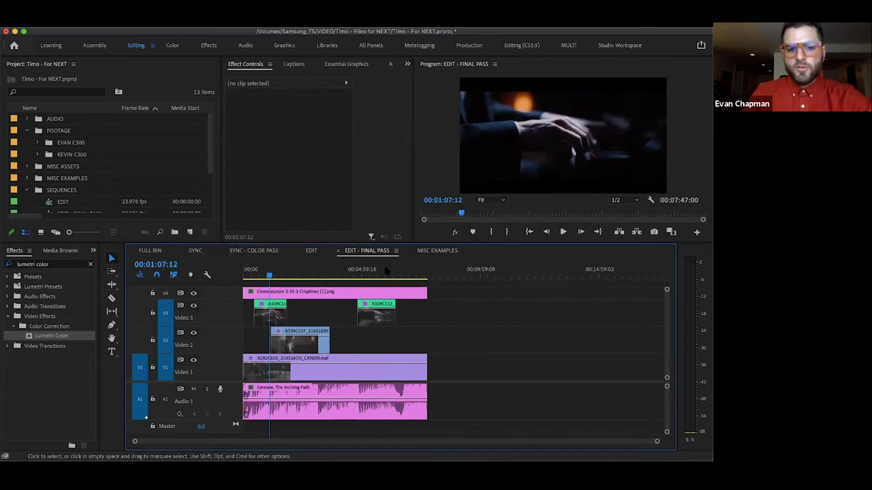
click(262, 271)
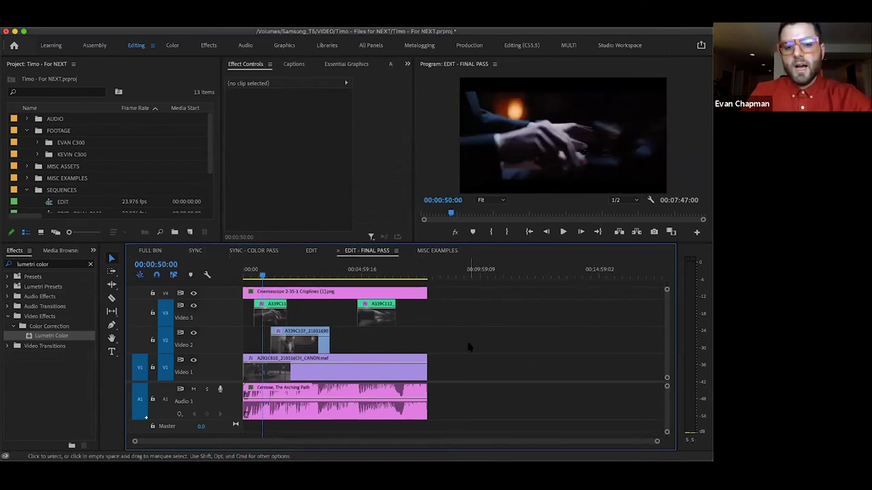
click(370, 271)
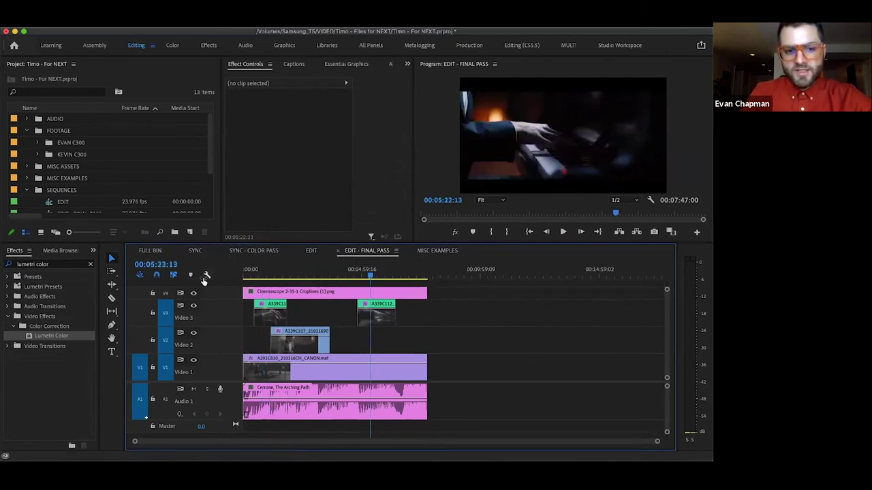
Compare the EDIT sequence with EDIT - FINAL PASS at 00:04:36:07, toggling the Video 4 croplines off and on.
click(312, 250)
click(294, 292)
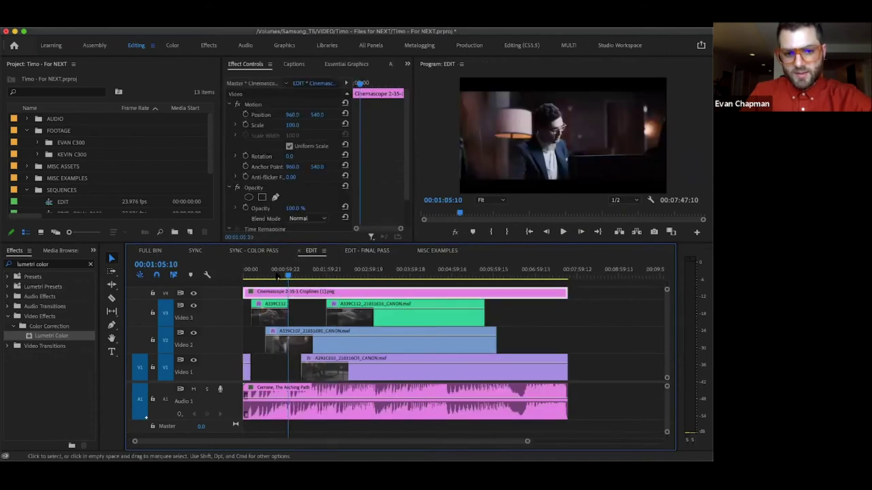
click(275, 271)
click(367, 251)
click(352, 271)
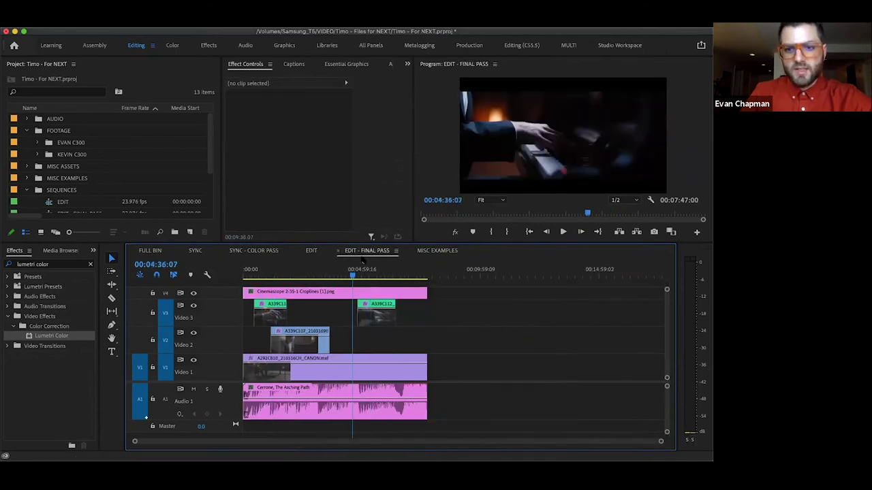
click(193, 293)
click(193, 293)
View the layered camera clips in the SYNC sequence and return to EDIT - FINAL PASS at 00:04:28:19.
click(198, 251)
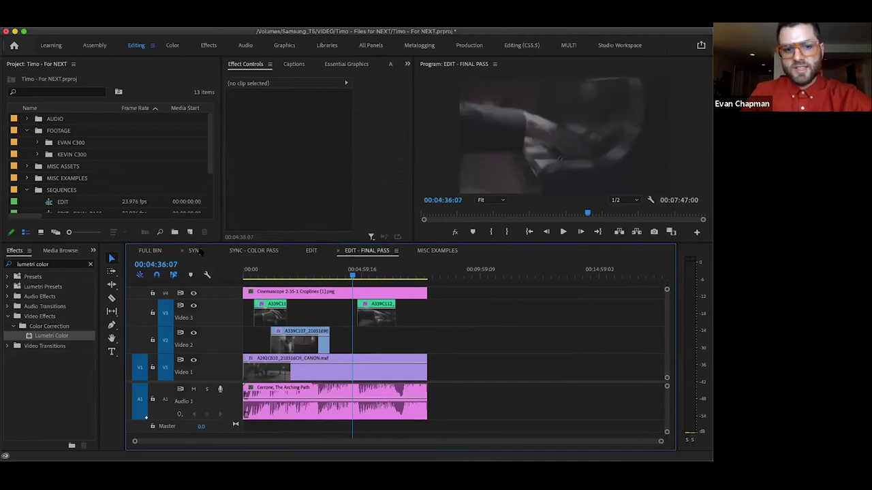
click(195, 317)
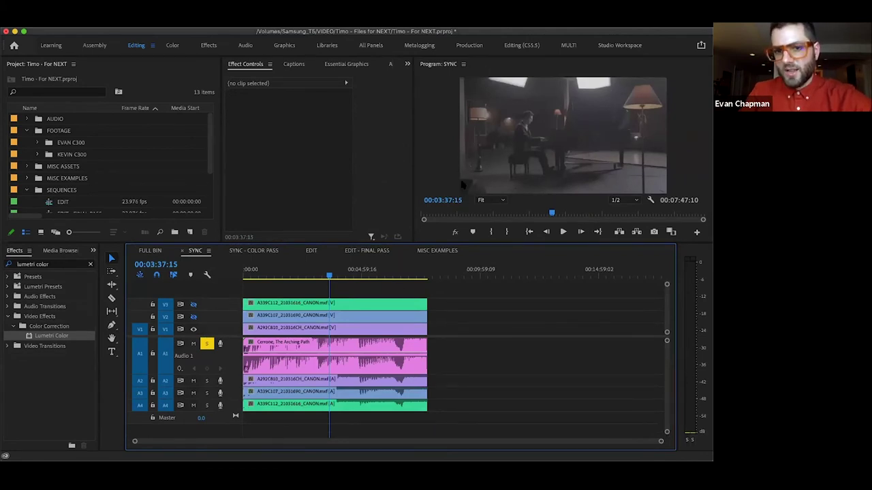
click(362, 252)
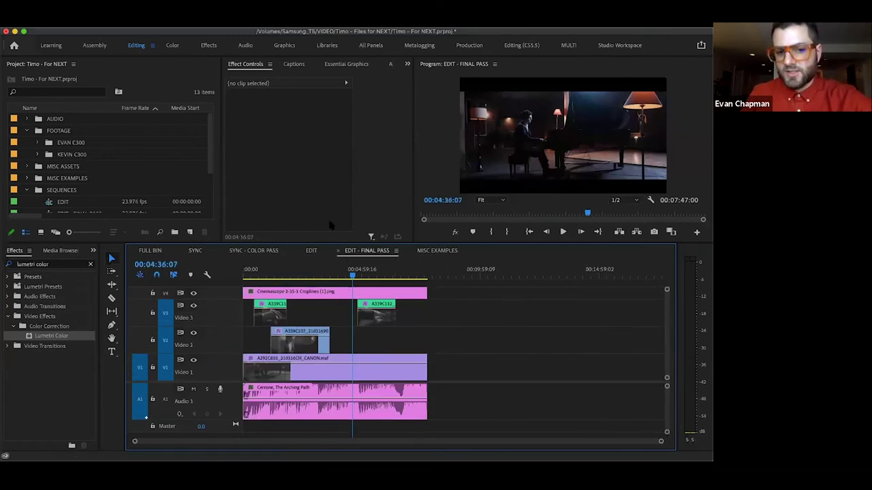
click(349, 270)
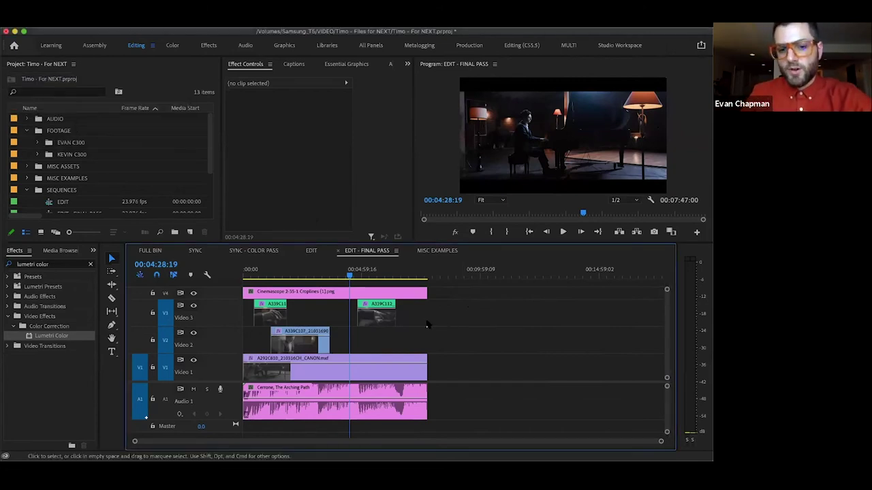
Check the EDIT - FINAL PASS picture at 00:03:57:13 and 00:04:23:19, toggling the Video 4 croplines off and on.
drag(374, 271, 336, 272)
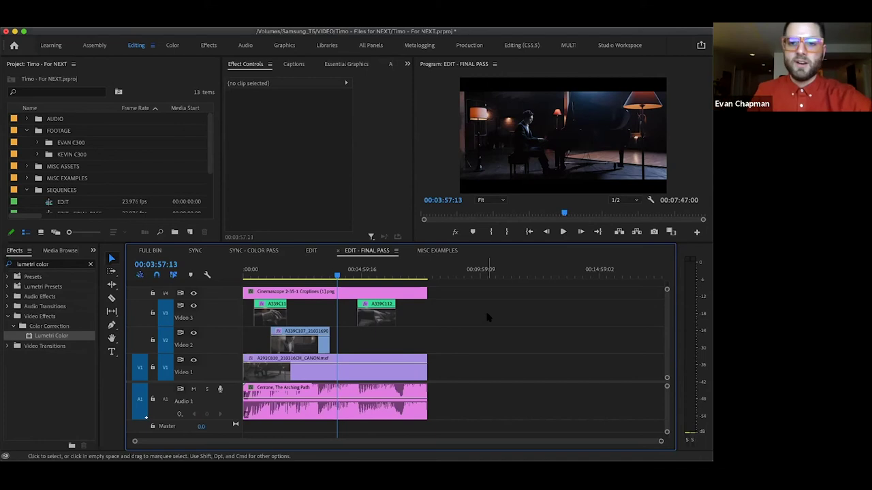
click(405, 274)
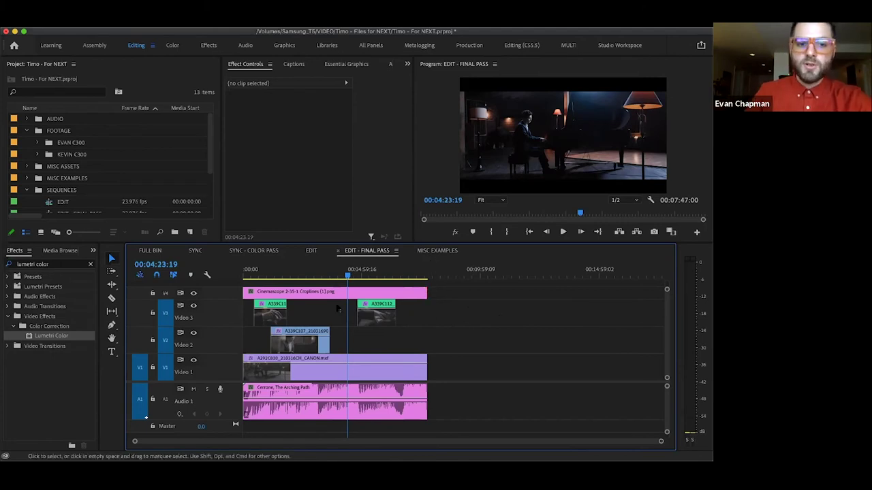
click(194, 293)
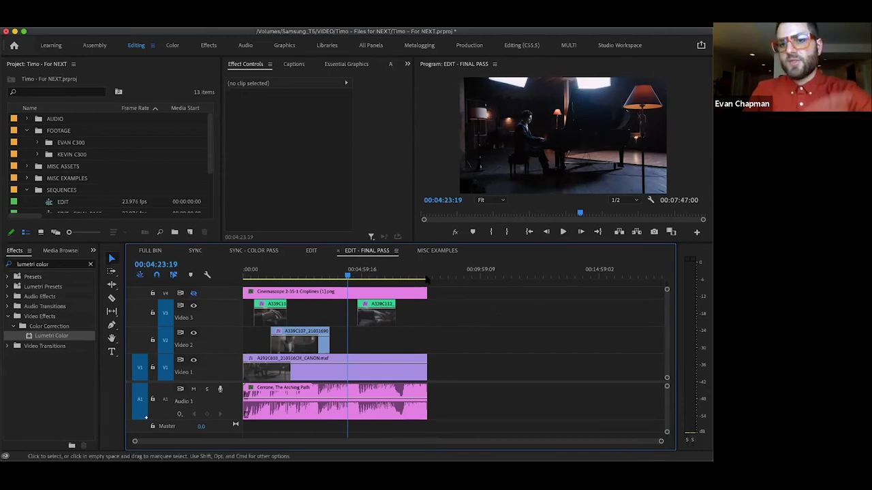
click(193, 293)
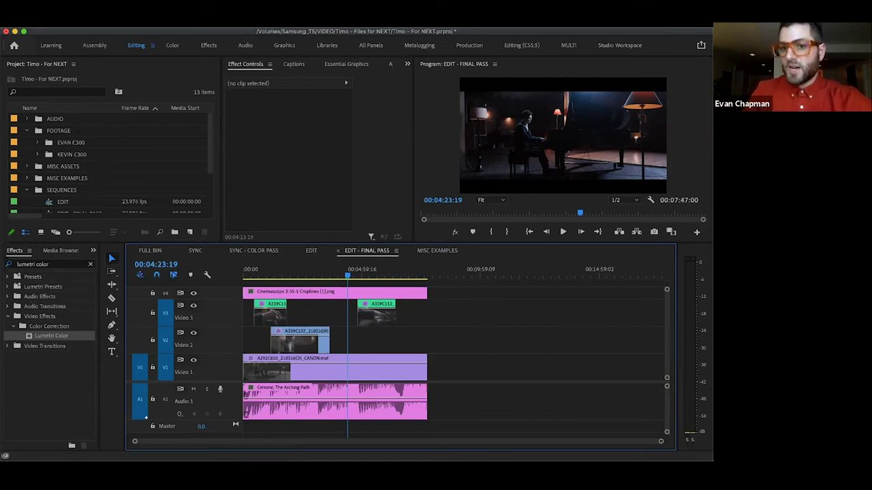
click(320, 293)
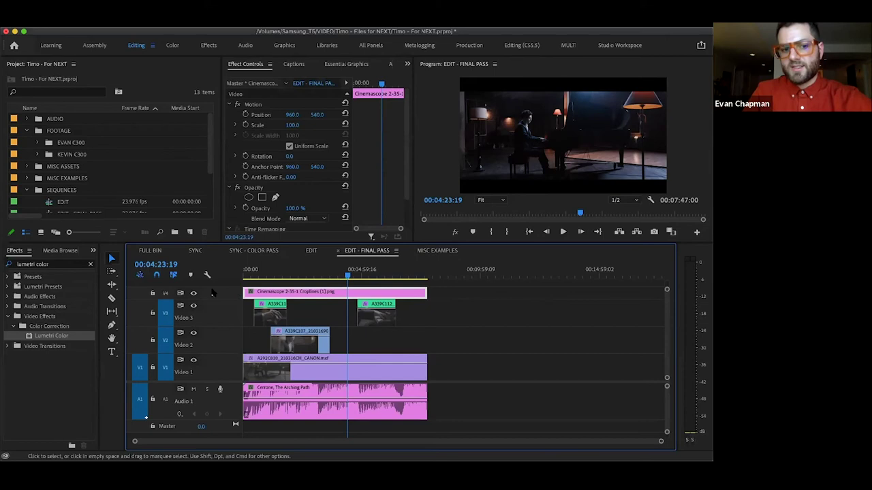
click(194, 293)
click(193, 294)
click(483, 325)
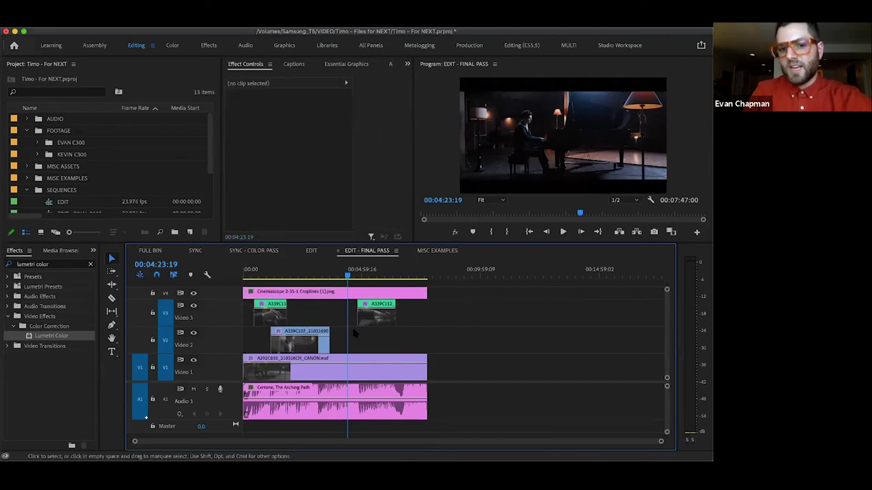
Try reframing the Video 1 clip with a scale of 179 and a position of 1353, 470.
click(340, 364)
mouse_move(292, 125)
mouse_down()
mouse_move(320, 116)
mouse_move(297, 115)
mouse_up()
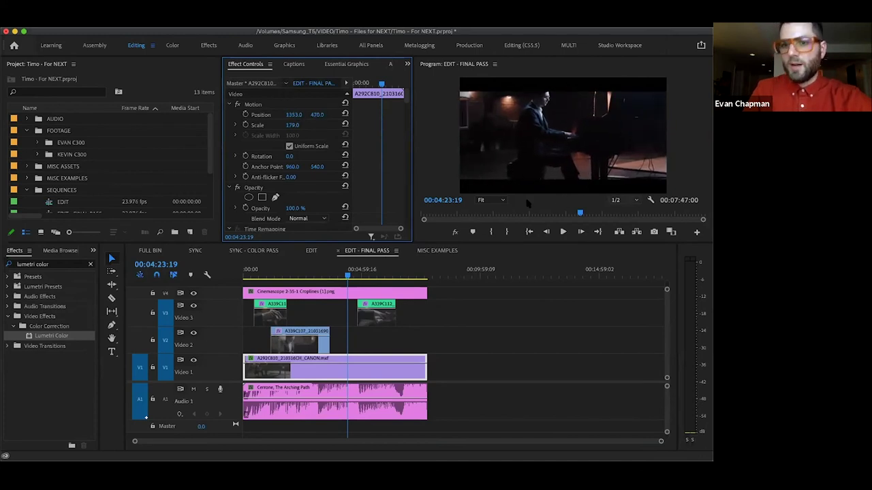
click(359, 350)
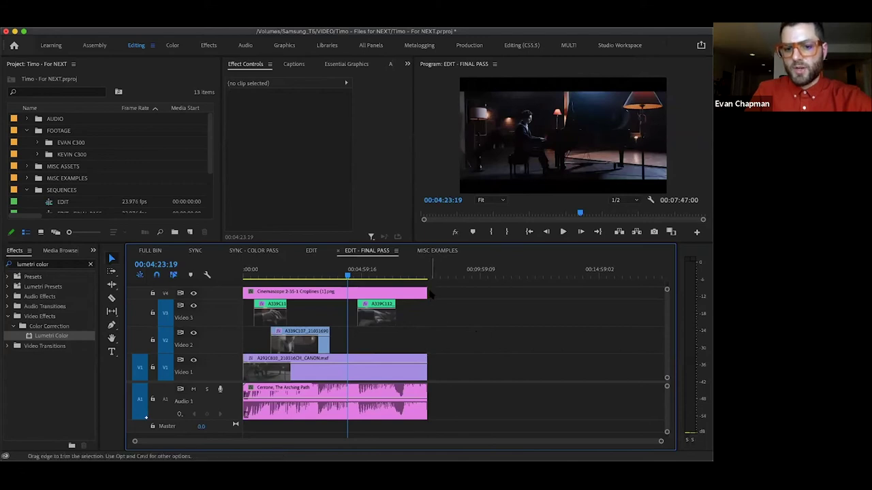
Select the Video 1 clip at 00:06:48:19 and clear the "lumetri color" search from the effects list.
drag(430, 274, 405, 275)
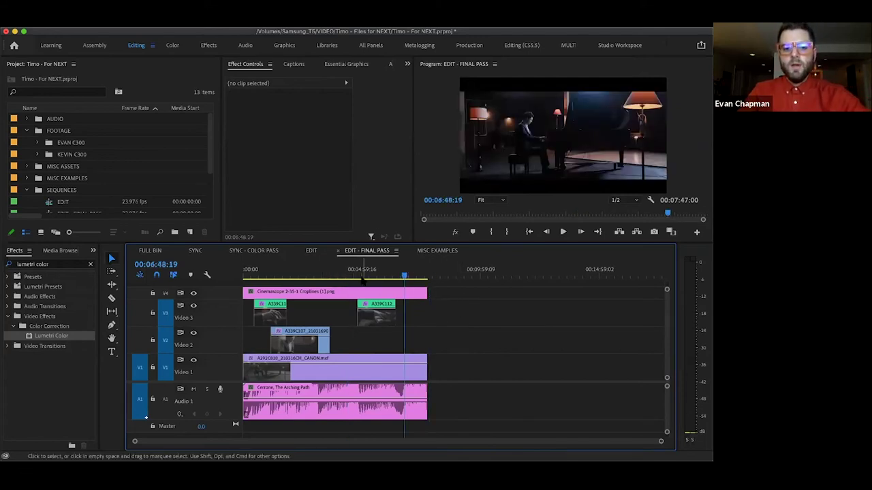
drag(365, 338, 376, 363)
key(shift+7)
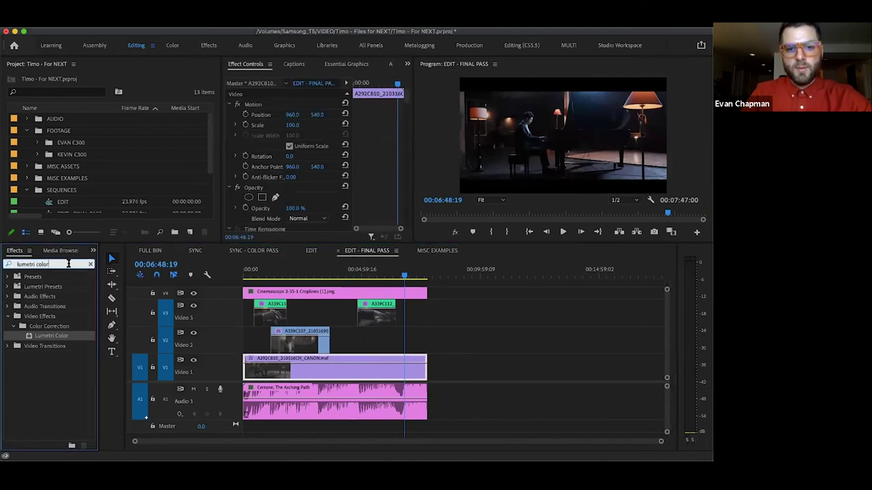
key(BackSpace)
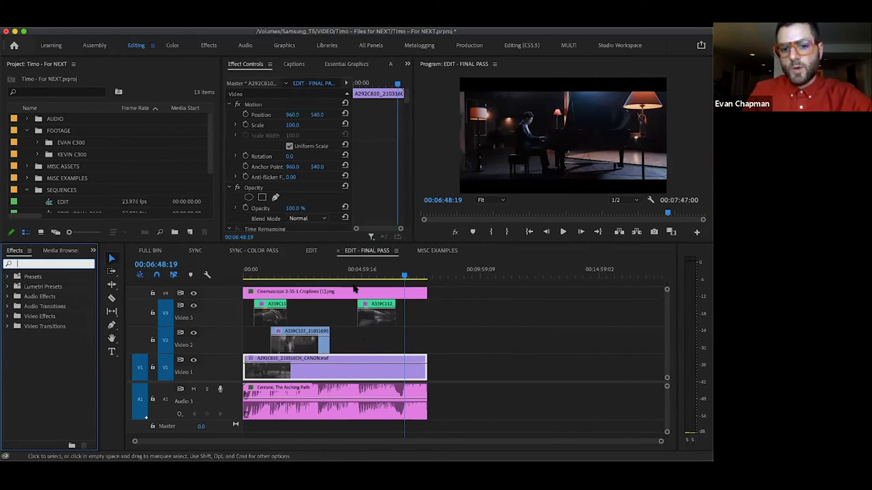
Try a Lumetri temperature of -300 on the Video 1 clip at 00:04:32:13 and undo it.
click(352, 273)
scroll(363, 167, down, 10)
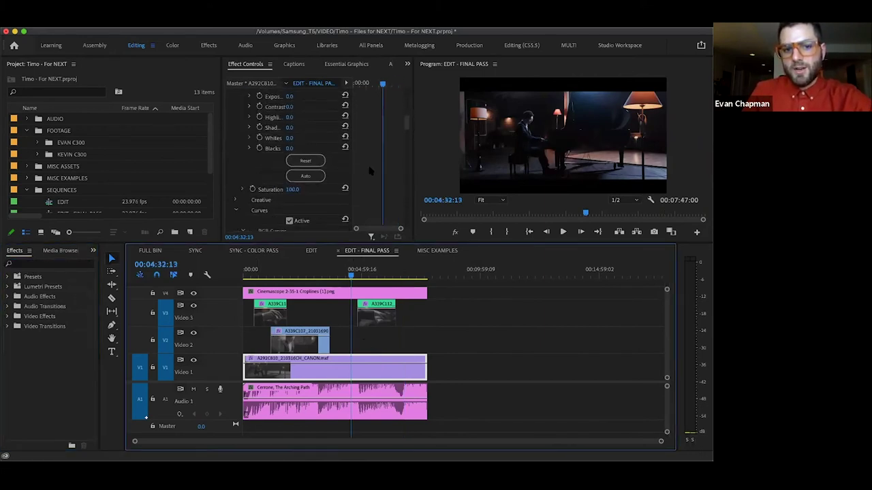
drag(299, 119, 273, 114)
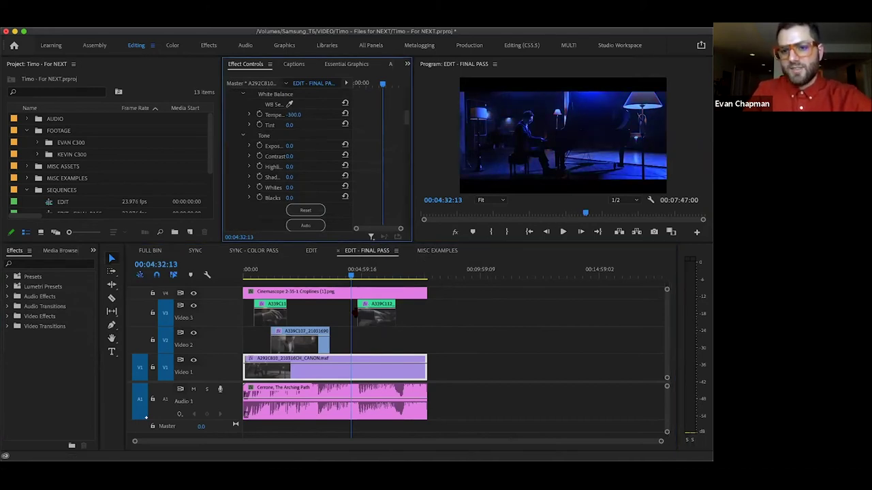
key(super+z)
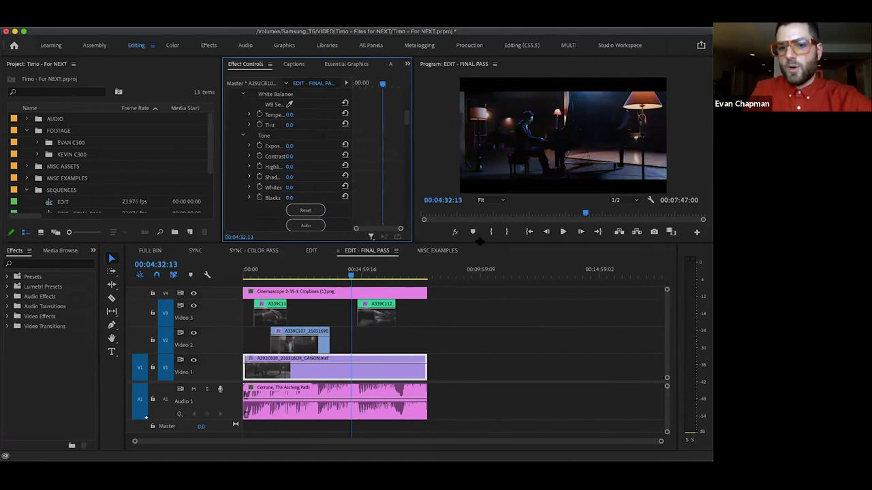
click(517, 313)
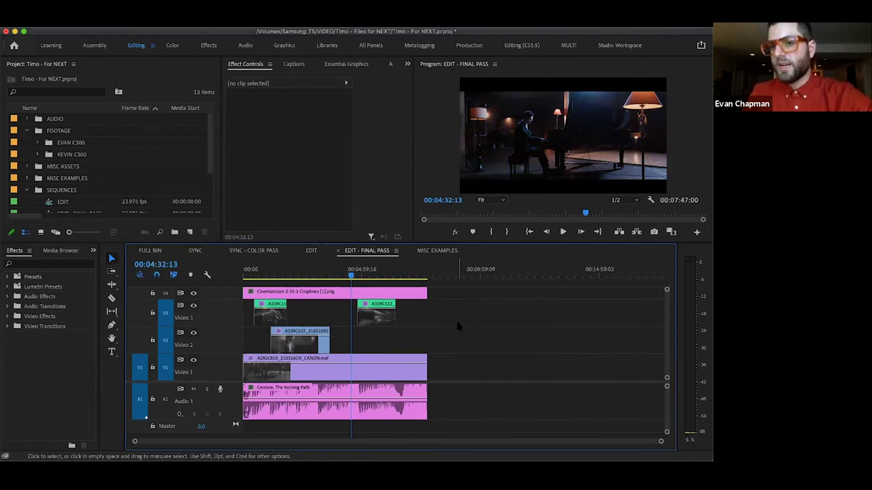
Push the Video 1 clip's Lumetri temperature to -300 at 00:04:10:01, and reset the temperature parameter.
click(414, 276)
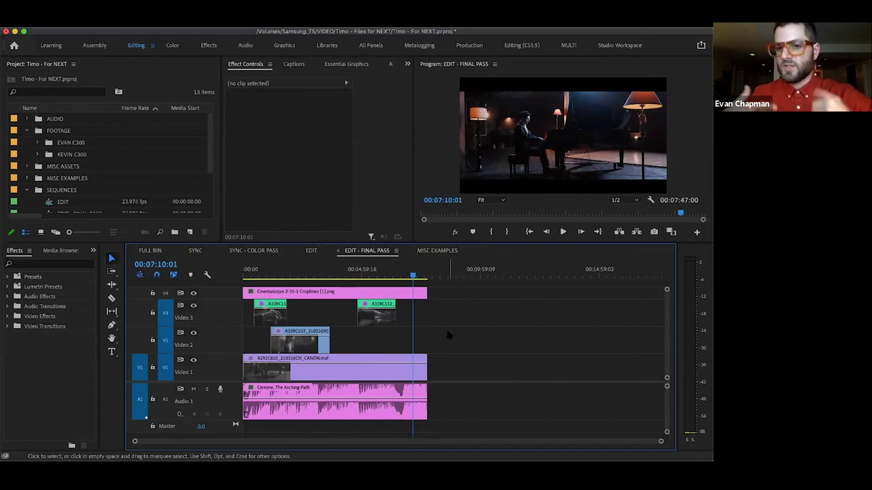
click(344, 276)
click(363, 359)
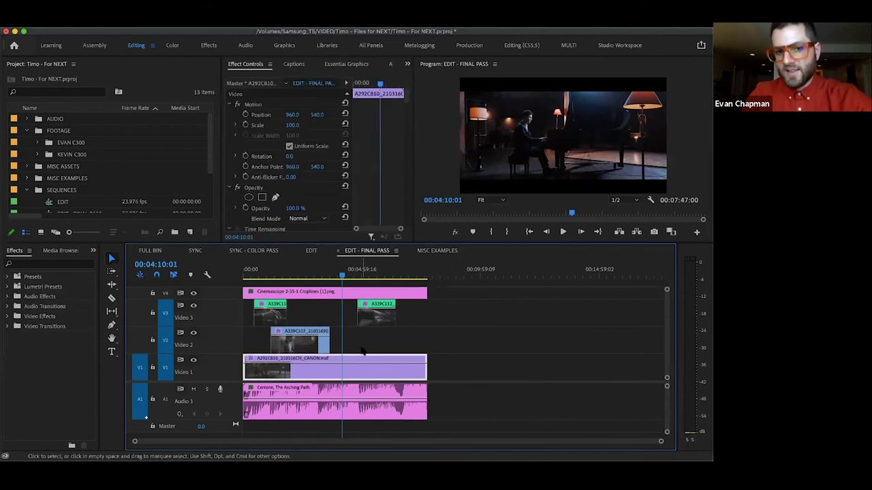
scroll(378, 126, down, 10)
scroll(378, 126, up, 1)
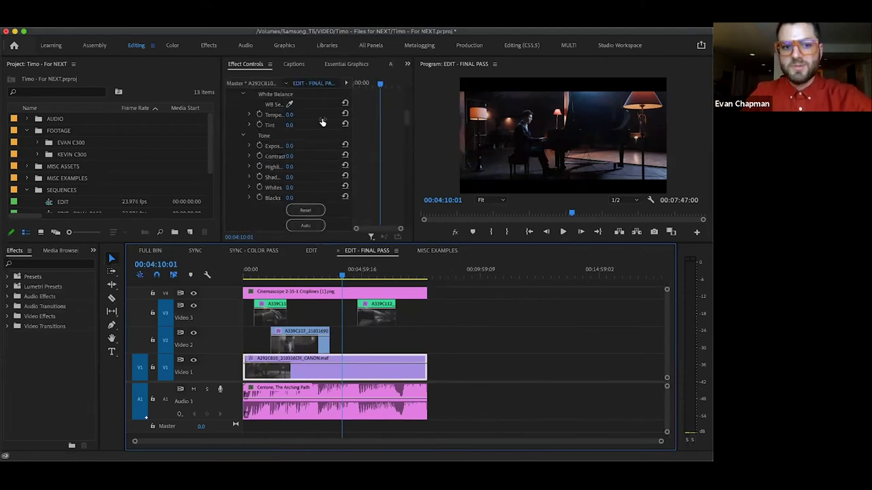
drag(290, 115, 205, 114)
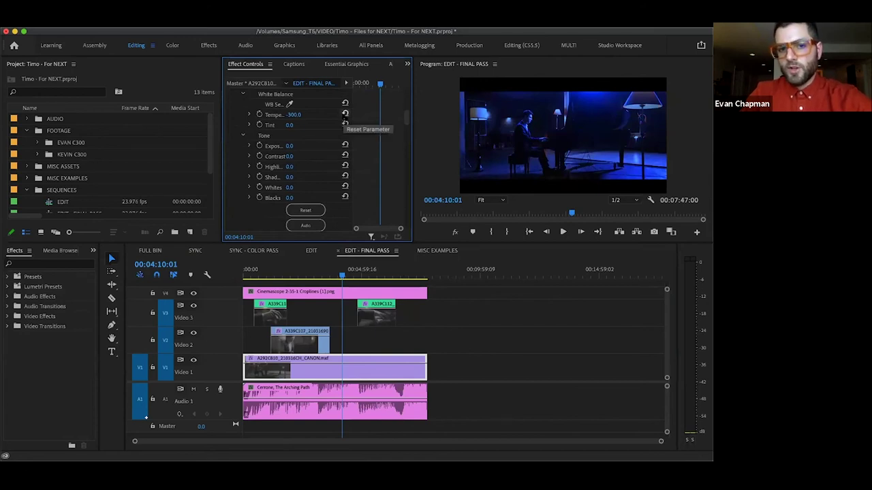
click(345, 113)
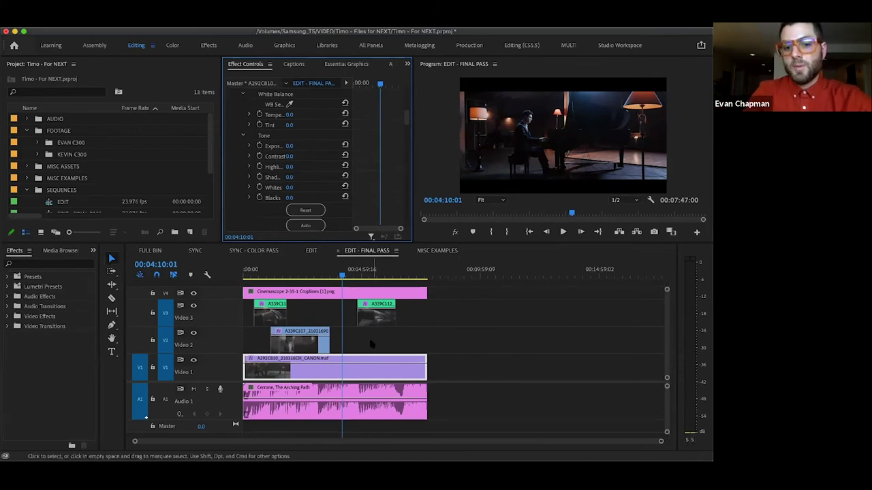
Review the Video 1 clip's effect settings from motion through Lumetri white balance and tone to the RGB curves.
click(374, 342)
drag(380, 341, 397, 361)
click(407, 345)
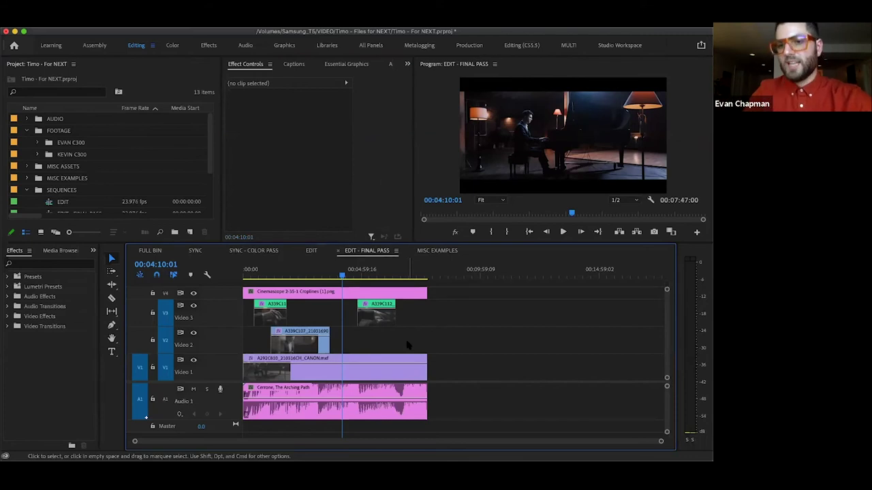
drag(375, 343, 385, 359)
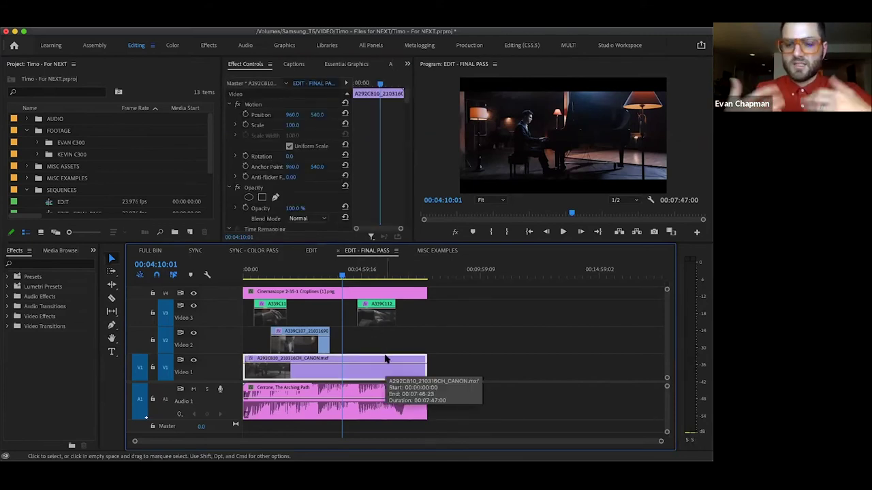
scroll(390, 133, down, 6)
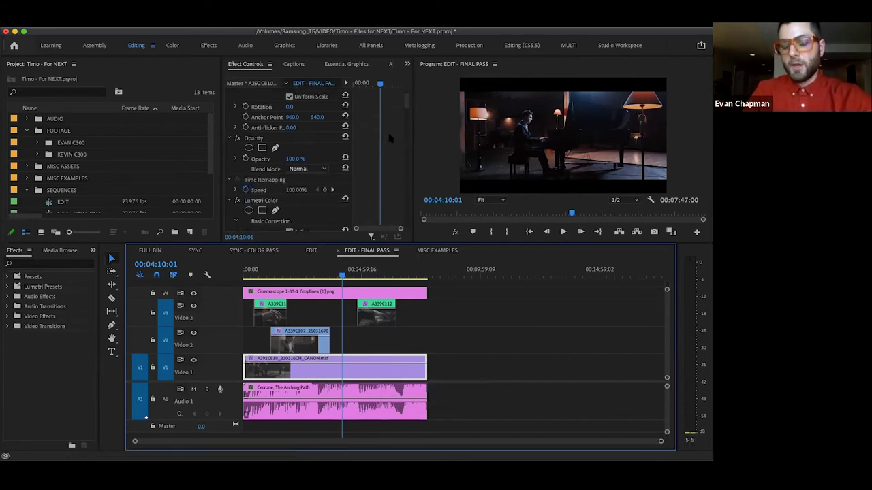
scroll(391, 126, down, 3)
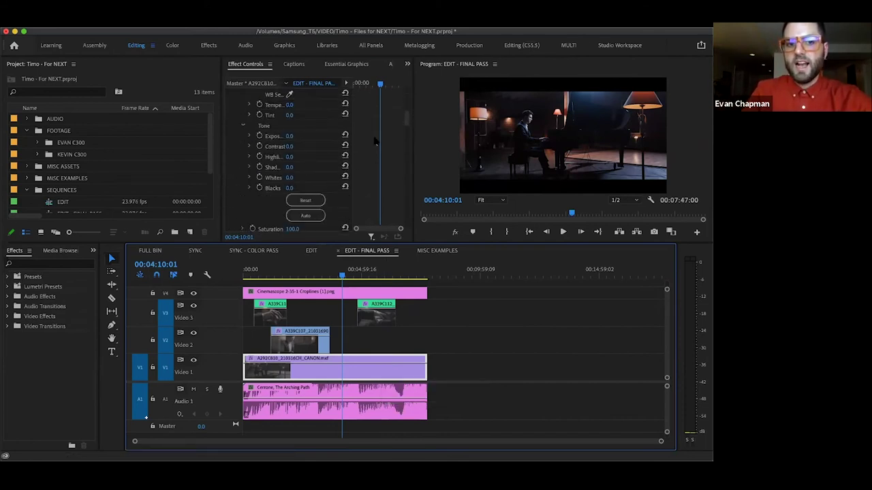
scroll(373, 140, down, 5)
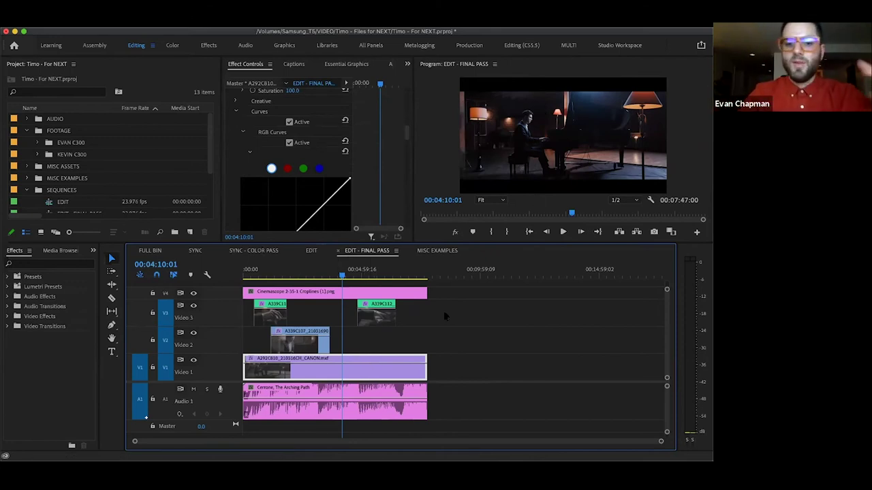
click(452, 353)
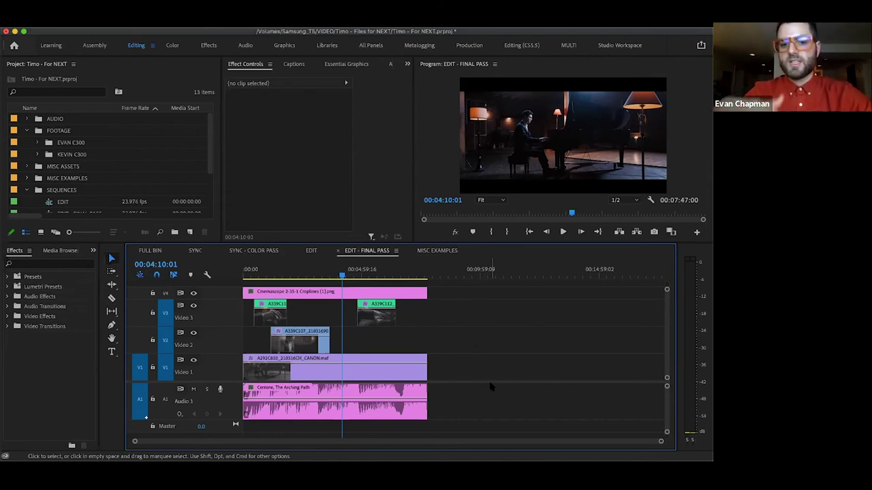
Try a Lumetri exposure of -1 on the Video 1 clip and look over its saturation and curves settings.
drag(461, 352, 423, 373)
click(437, 373)
drag(505, 323, 415, 371)
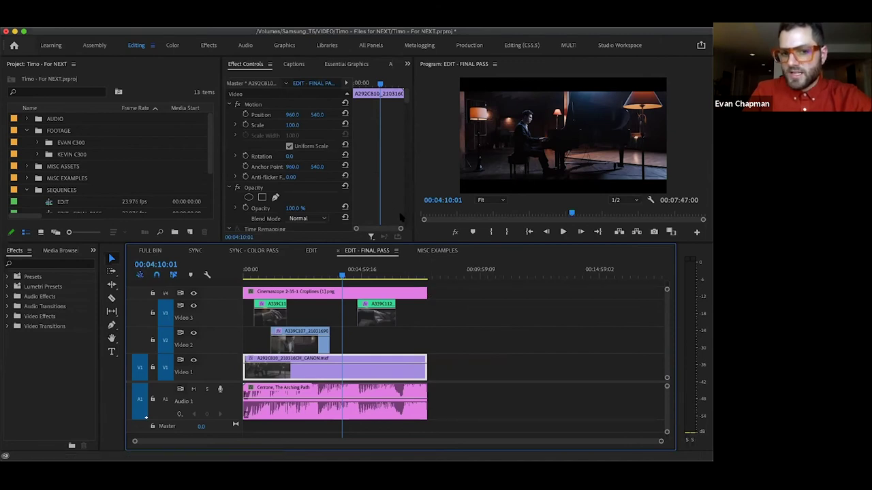
scroll(400, 207, down, 10)
scroll(389, 146, up, 5)
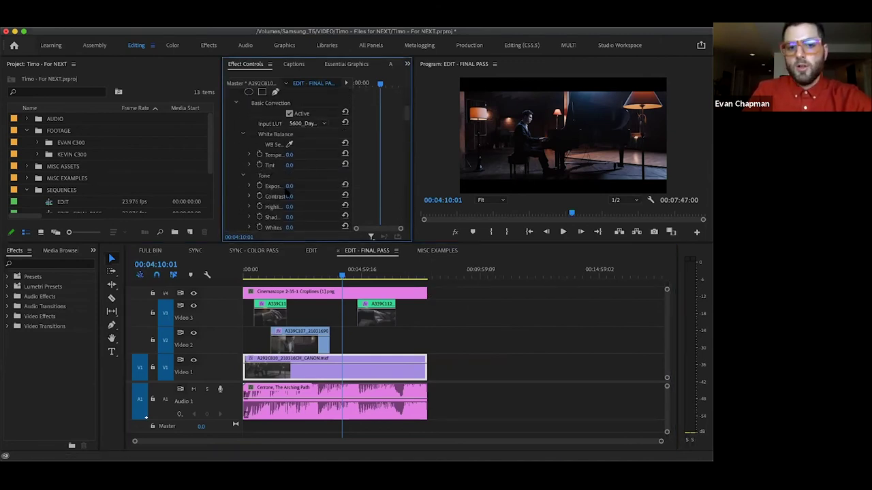
click(292, 186)
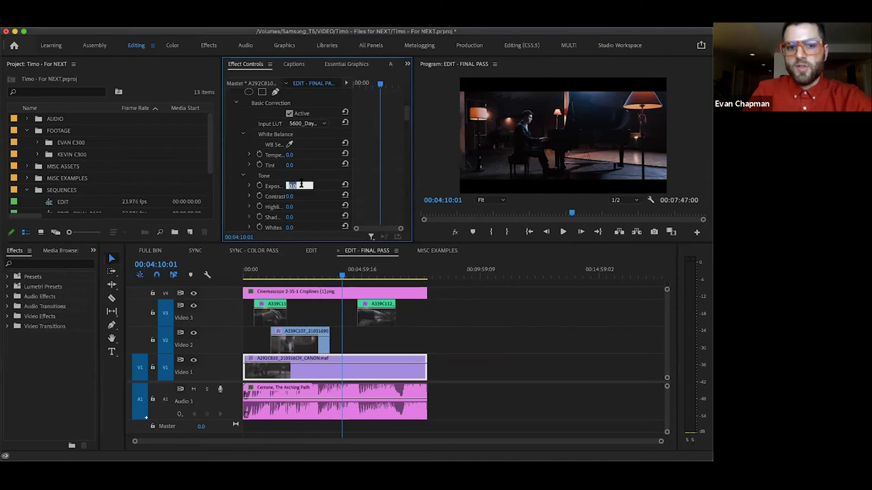
text(-1)
key(Return)
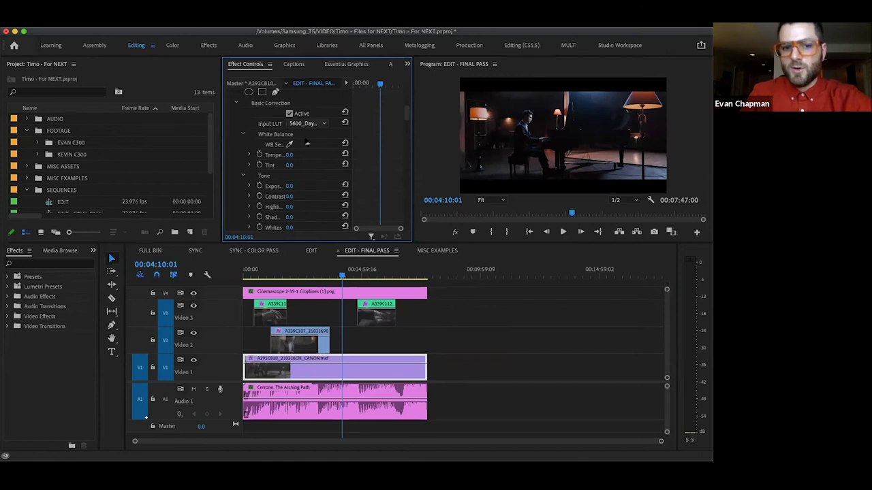
scroll(383, 204, down, 5)
scroll(384, 202, up, 5)
drag(293, 140, 354, 226)
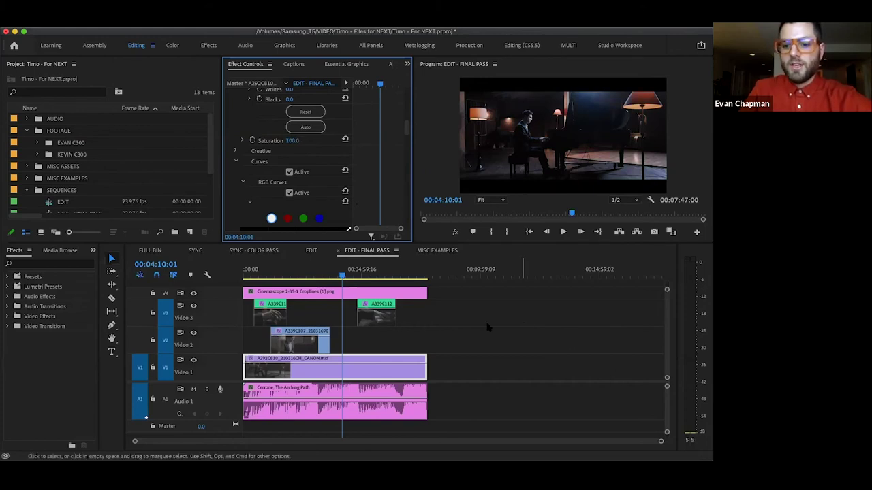
Park the playhead at 00:03:57:13 and save the project.
click(336, 271)
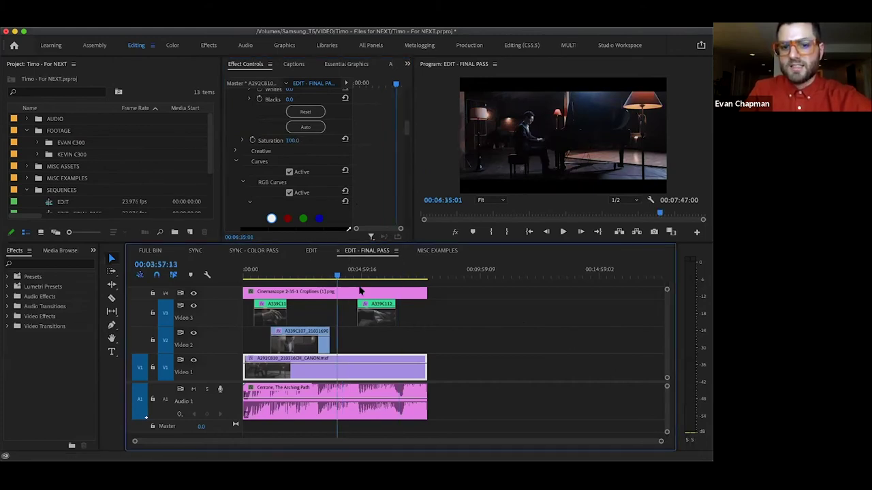
key(super+s)
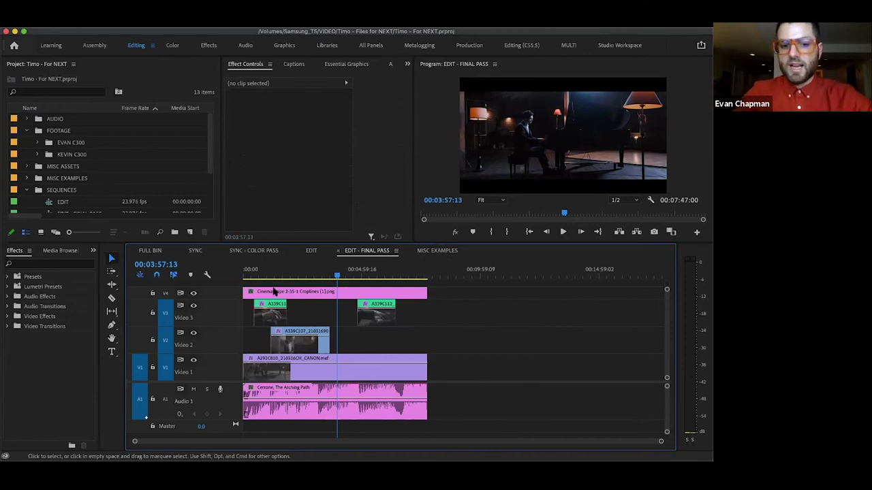
Go to 00:00:13:18 and move the Cinemascope croplines clip up from Video 4 to Video 5.
click(249, 269)
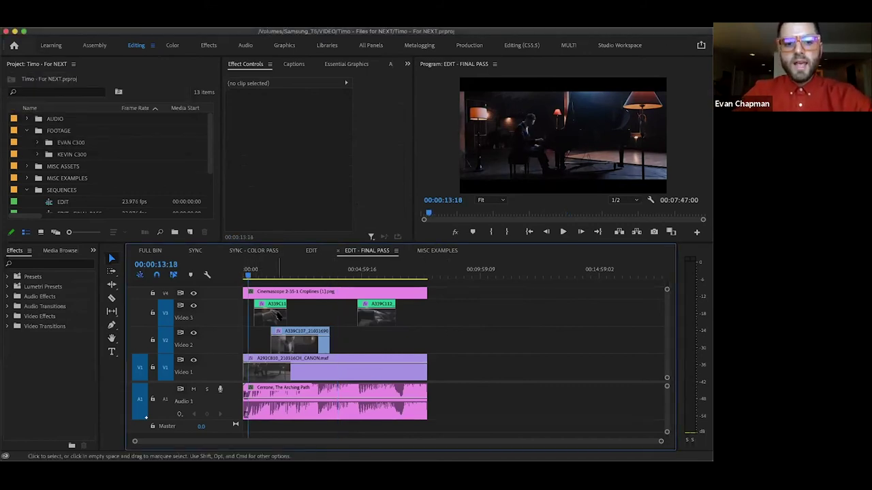
drag(284, 293, 284, 280)
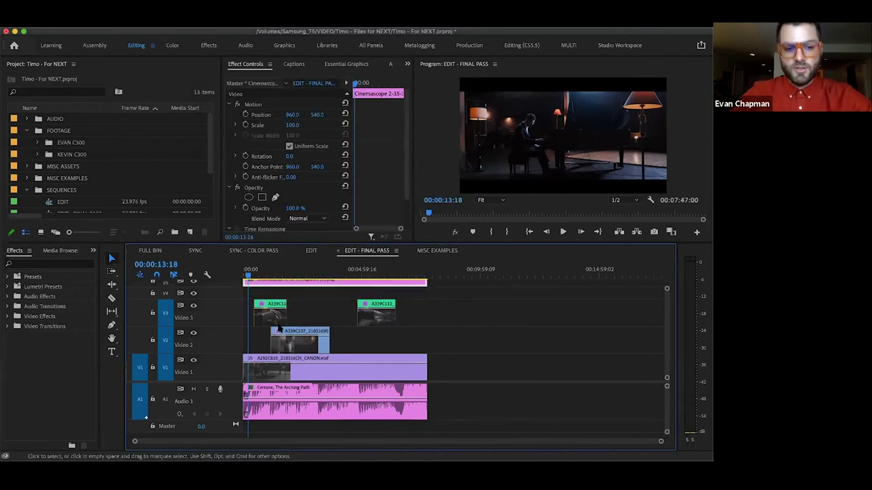
Magnify the timeline around the opening of the sequence and park the playhead at 00:00:10:18.
drag(232, 382, 232, 393)
click(260, 302)
key(equal)
key(equal)
key(equal)
key(equal)
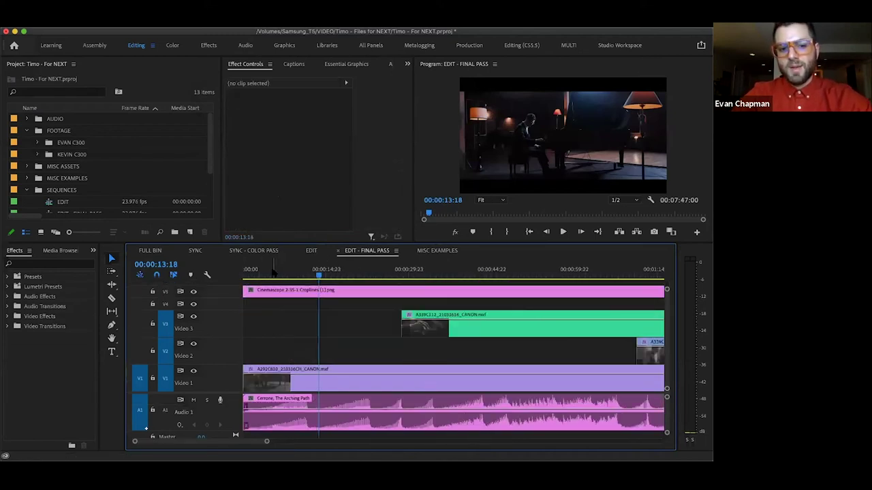
click(272, 275)
click(331, 330)
key(Down)
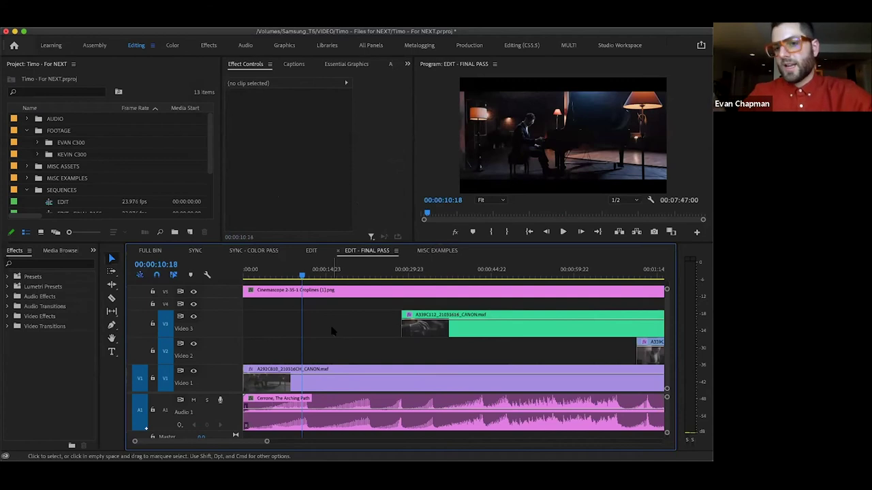
Park the playhead at 00:00:01:19 and turn off track targeting for Video 1, Video 2 and Video 3.
click(323, 336)
click(254, 269)
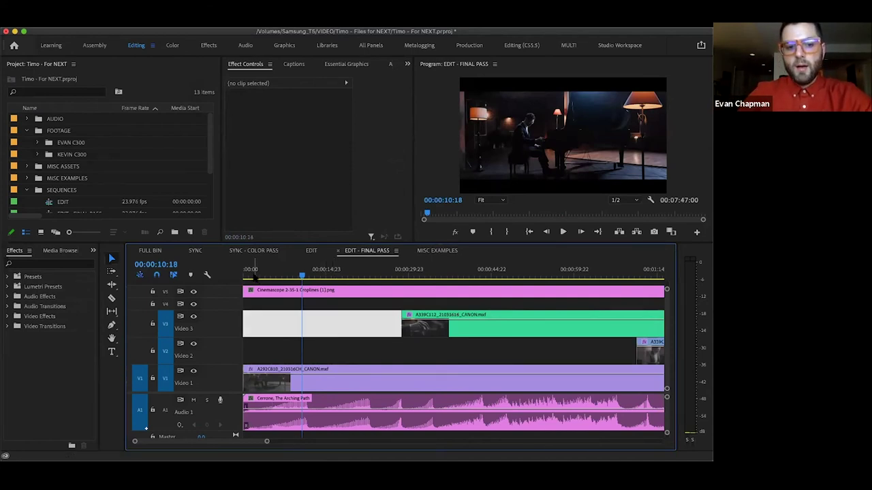
shift+click(170, 327)
click(308, 341)
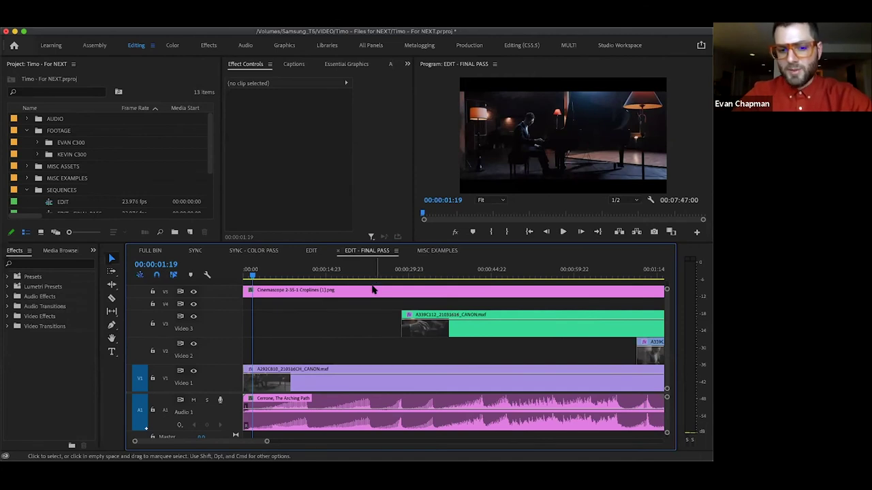
click(358, 289)
key(super+shift+a)
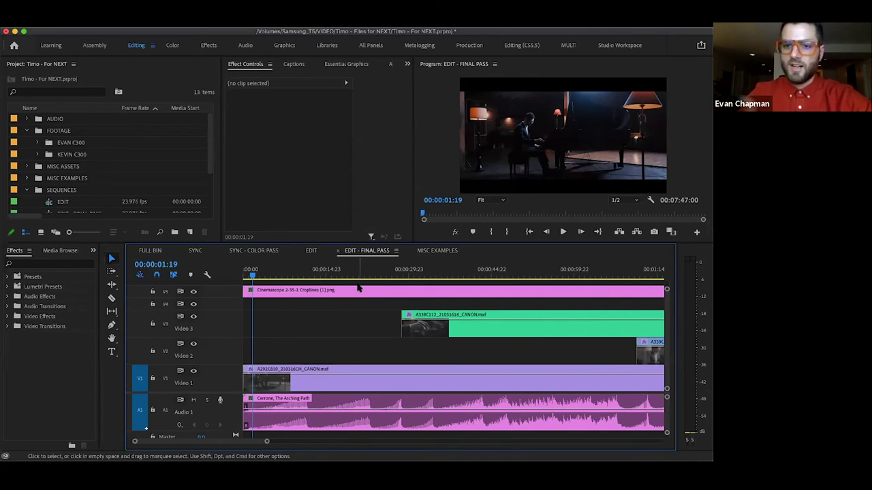
click(351, 326)
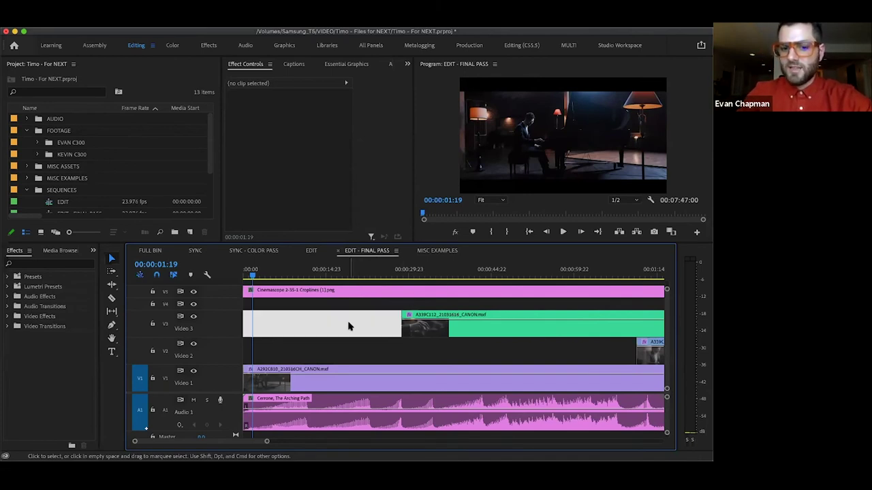
key(super+shift+a)
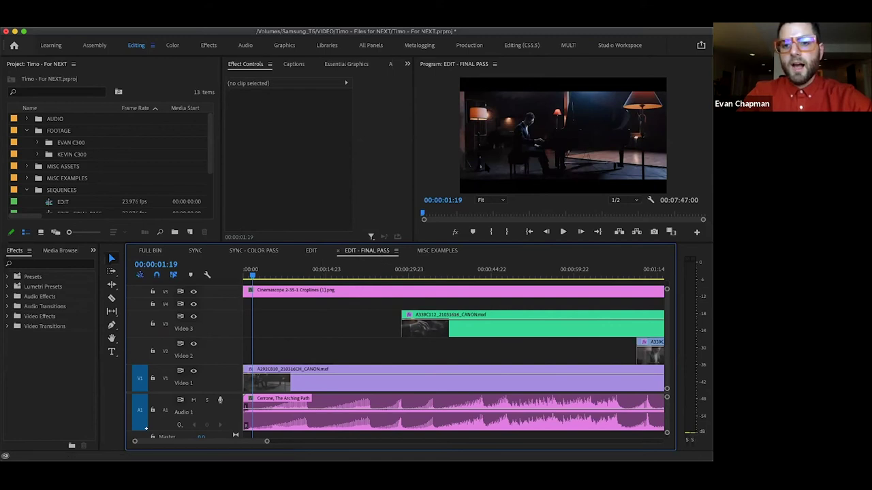
Return the playhead to the sequence start at 00:00:00:00 and leave nothing selected on the timeline.
click(243, 275)
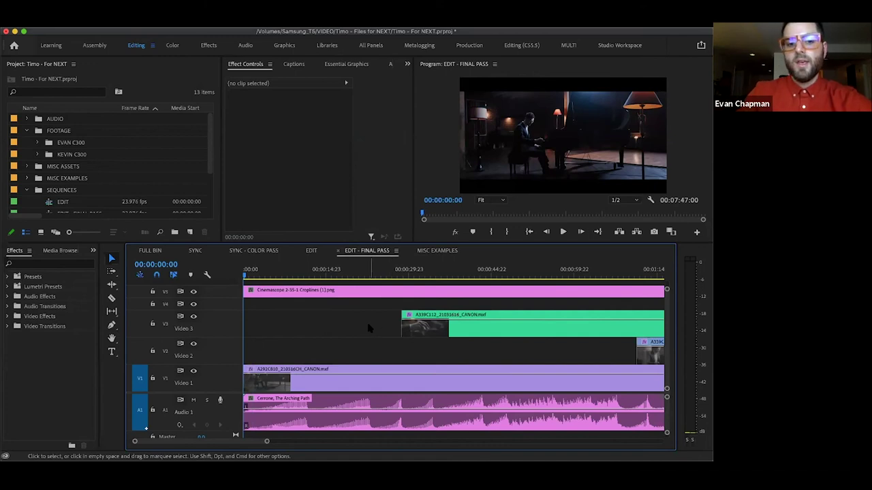
click(371, 328)
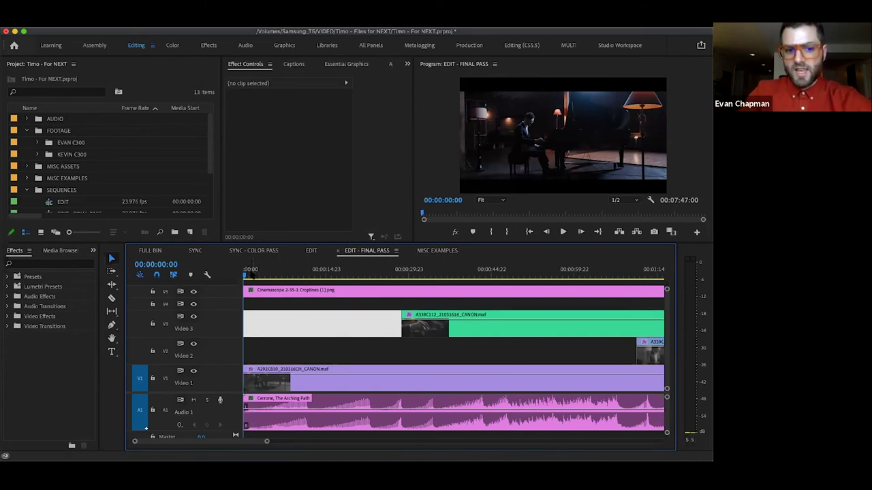
click(286, 333)
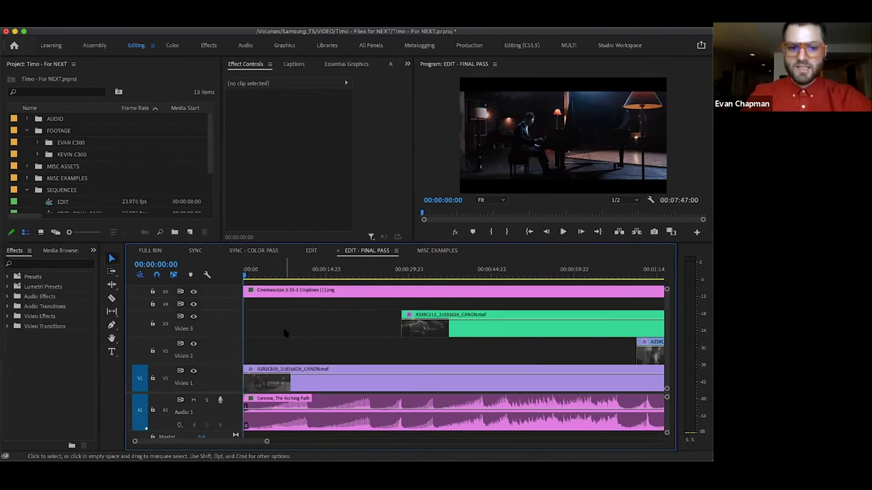
click(294, 340)
click(306, 343)
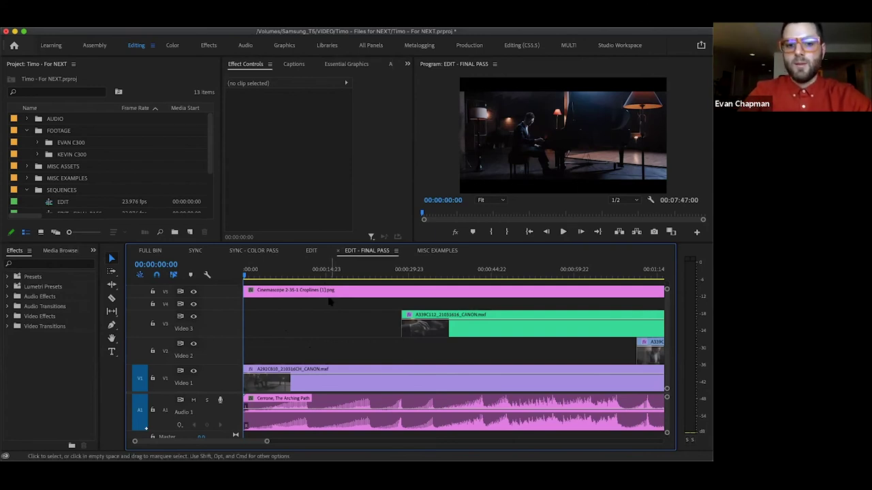
Try to delete the empty gap before the first Video 3 clip and look over the whole sequence.
click(305, 318)
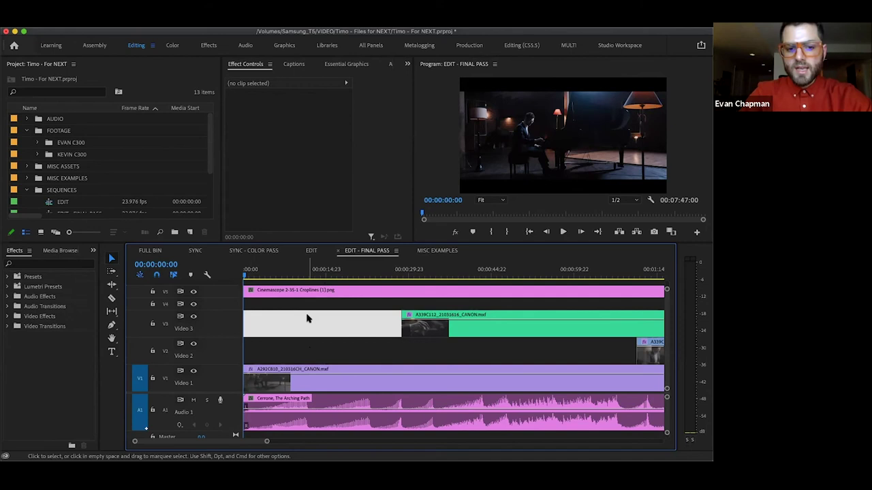
key(Delete)
key(minus)
key(minus)
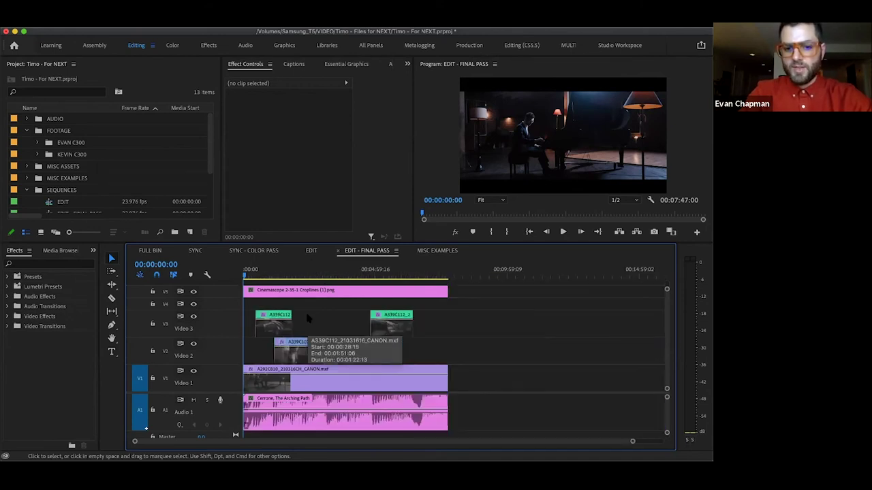
scroll(308, 317, up, 3)
scroll(308, 317, up, 5)
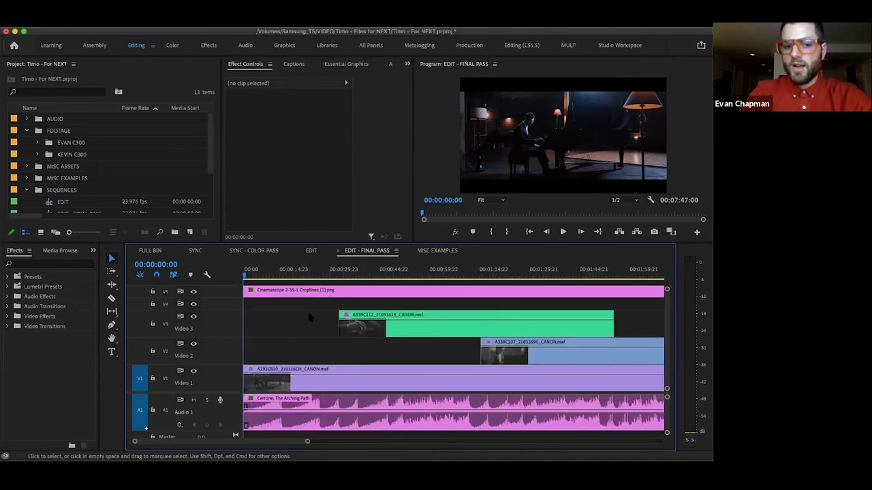
key(minus)
key(minus)
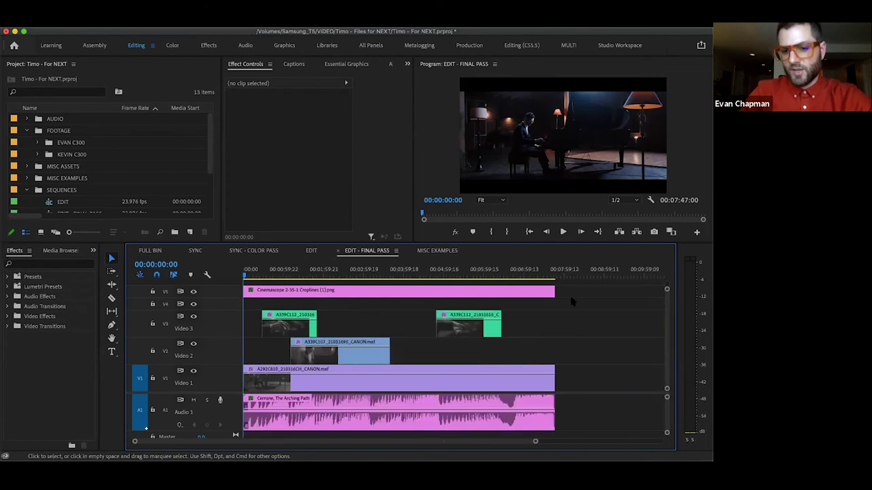
Inspect the end of the sequence at 00:07:42:18, with the full timeline back in view, and park the playhead at 00:07:15:01.
click(552, 273)
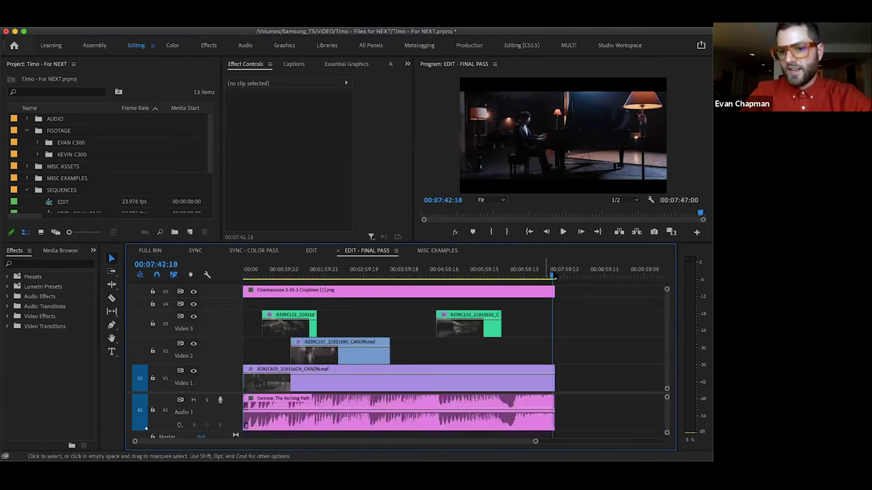
key(equal)
key(equal)
key(equal)
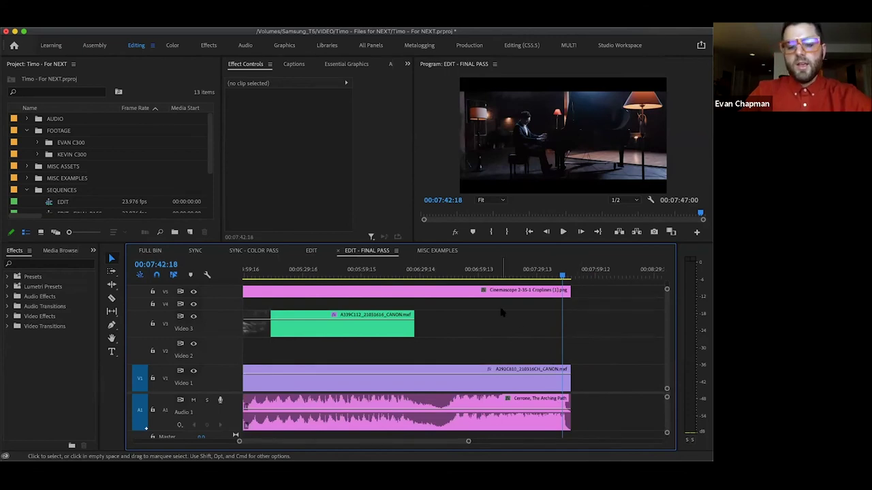
key(minus)
key(minus)
key(minus)
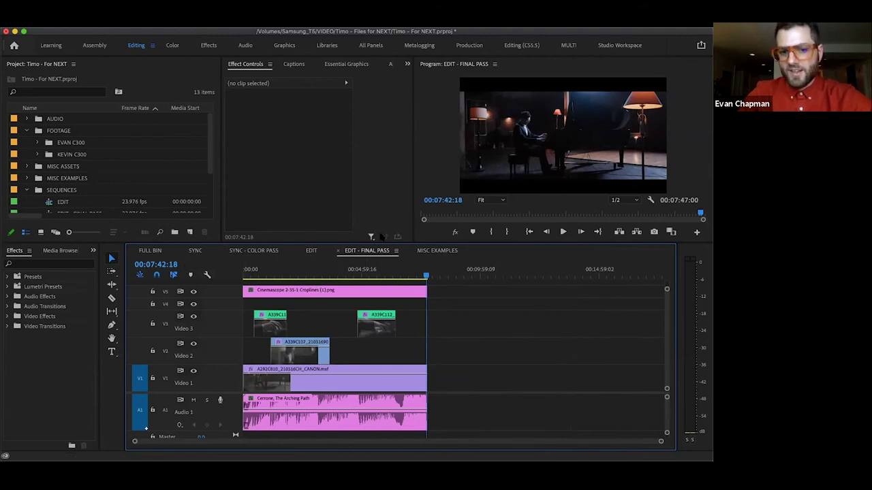
drag(420, 278, 415, 276)
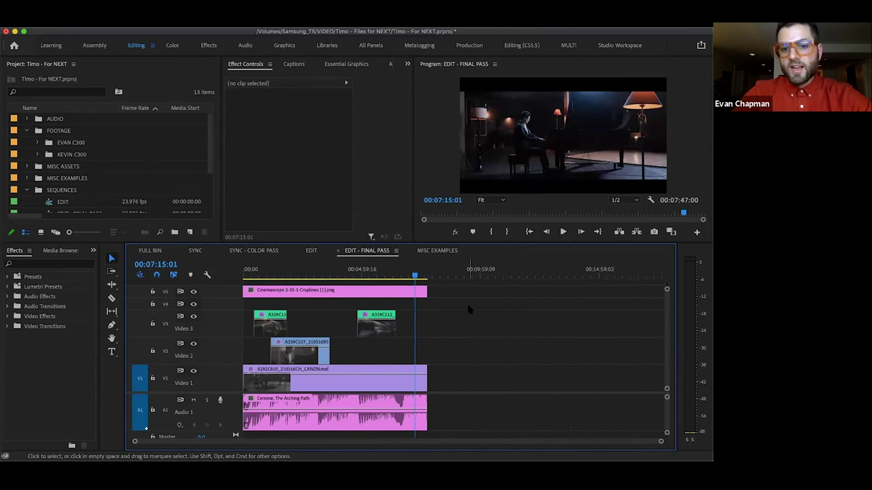
Open the export settings for the EDIT - FINAL PASS sequence and shrink and reposition the dialog.
key(super+m)
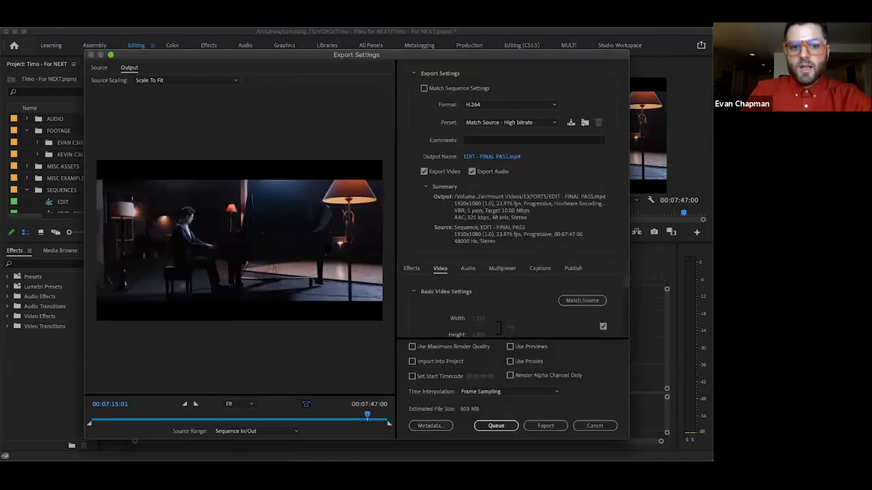
drag(562, 59, 491, 46)
drag(555, 398, 505, 326)
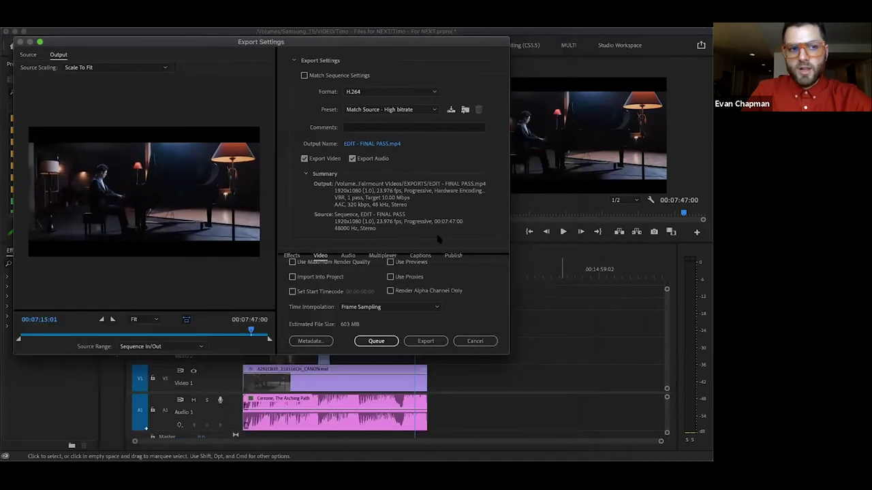
drag(130, 42, 191, 105)
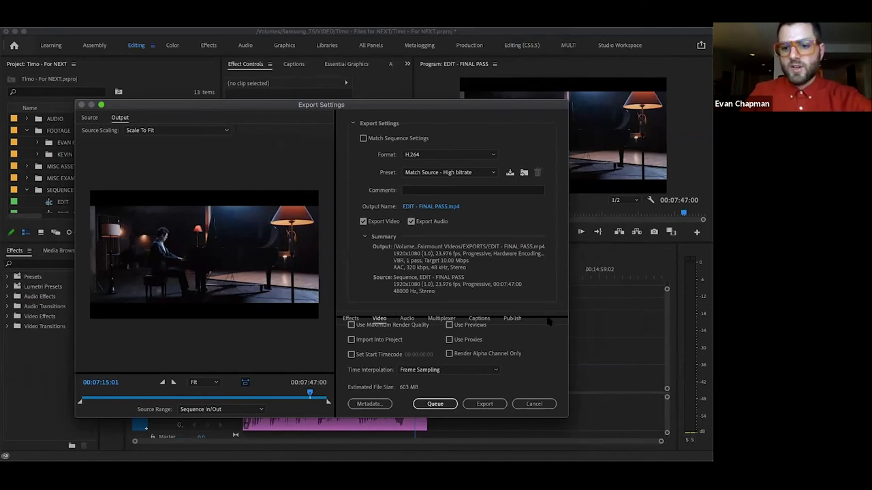
Look through the H.264 export presets down to the YouTube ones without choosing a different preset.
click(458, 173)
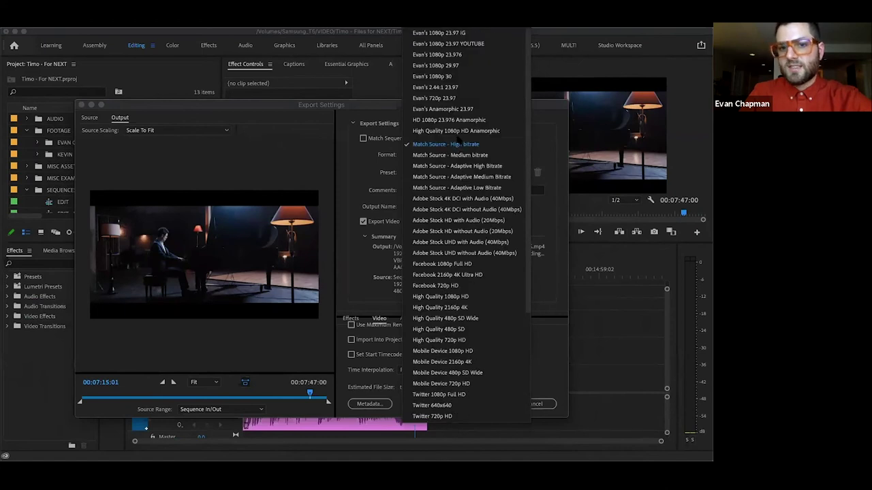
scroll(477, 198, down, 5)
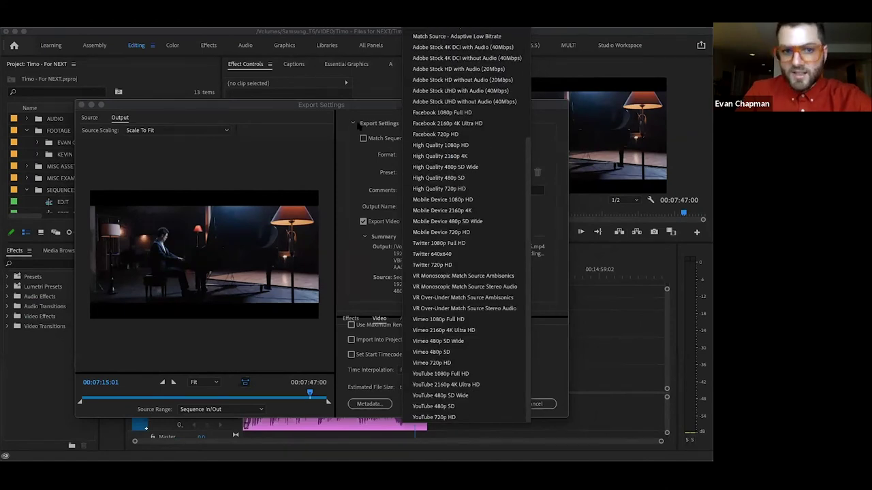
click(400, 116)
click(472, 170)
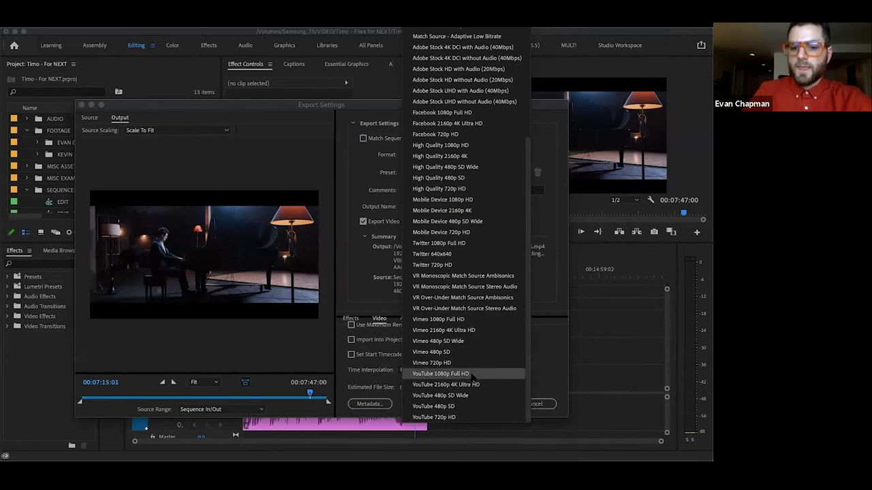
click(561, 214)
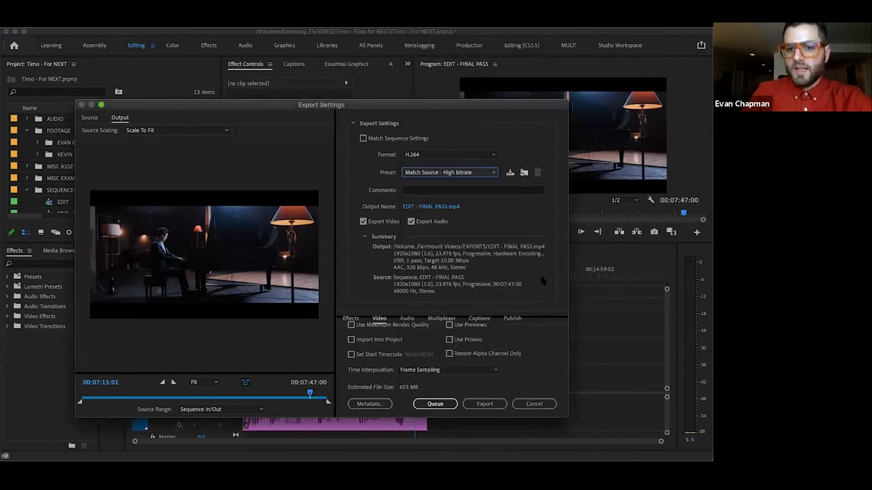
Enlarge and reposition the Export Settings dialog to make room for the basic video settings.
drag(576, 436, 596, 474)
drag(455, 109, 469, 83)
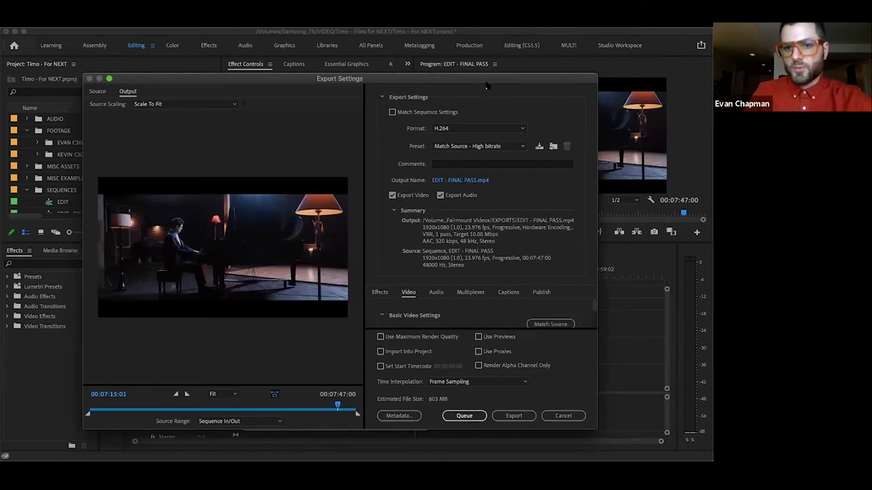
drag(486, 85, 457, 59)
drag(572, 400, 575, 398)
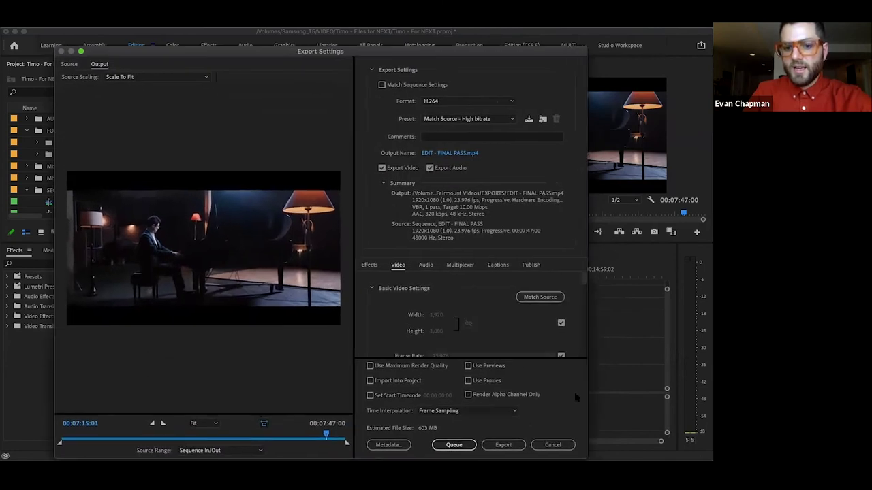
Review the export's frame size, frame rate and bitrate encoding options without changing them.
scroll(585, 282, down, 2)
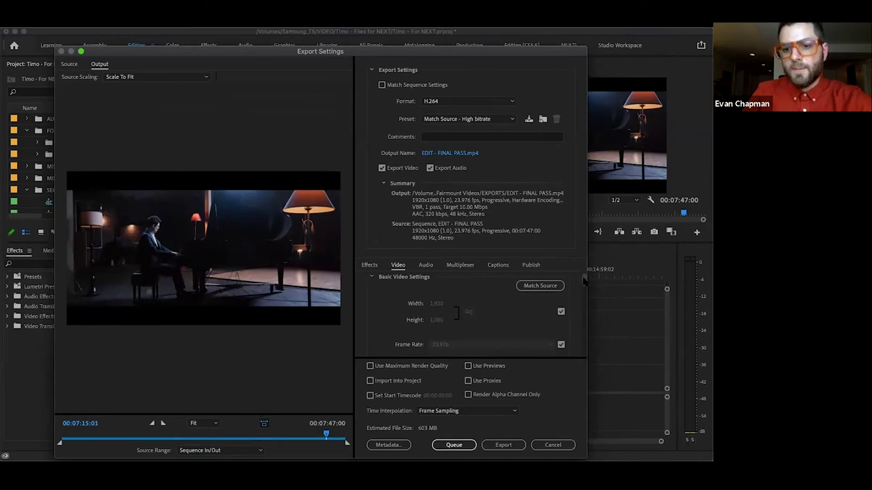
scroll(584, 282, down, 5)
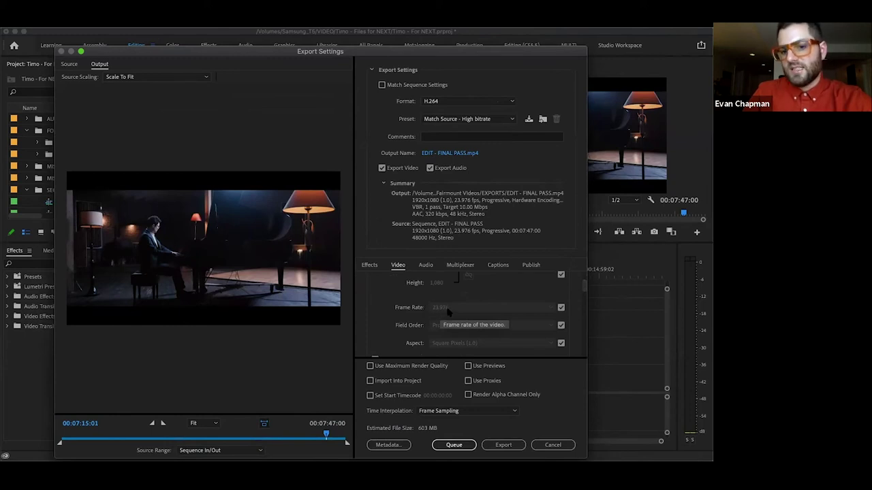
scroll(585, 290, down, 3)
drag(587, 292, 579, 335)
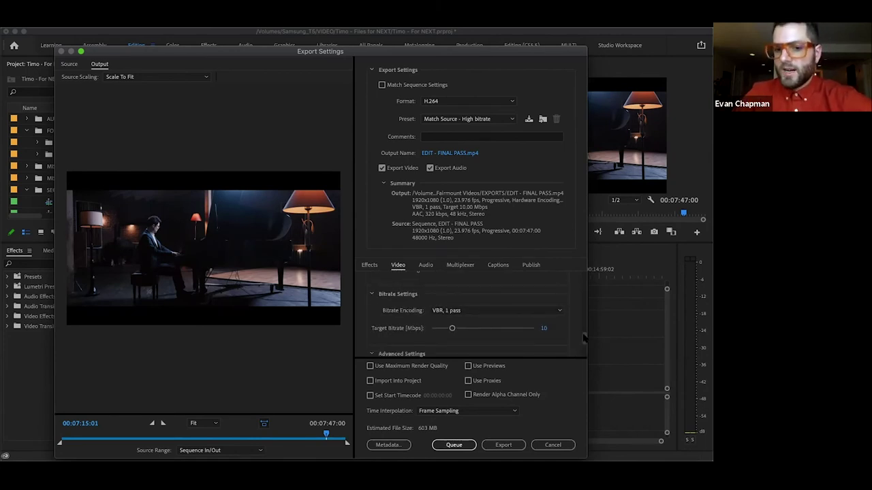
click(558, 312)
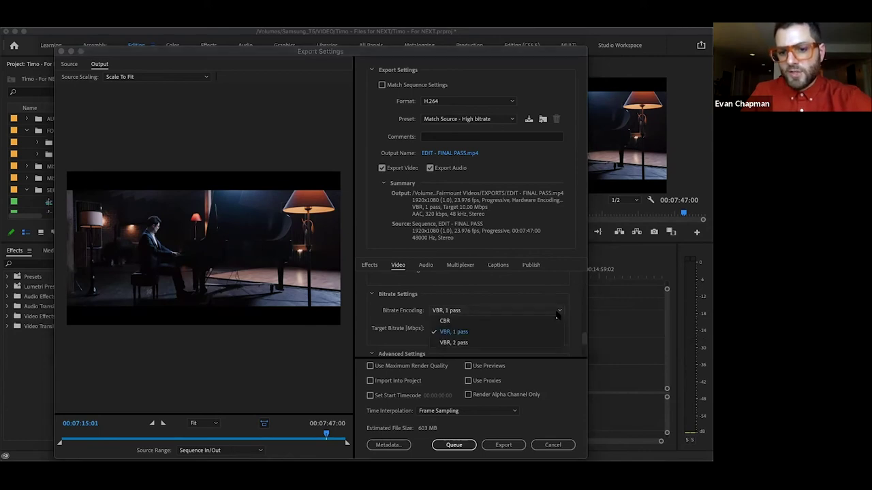
click(577, 311)
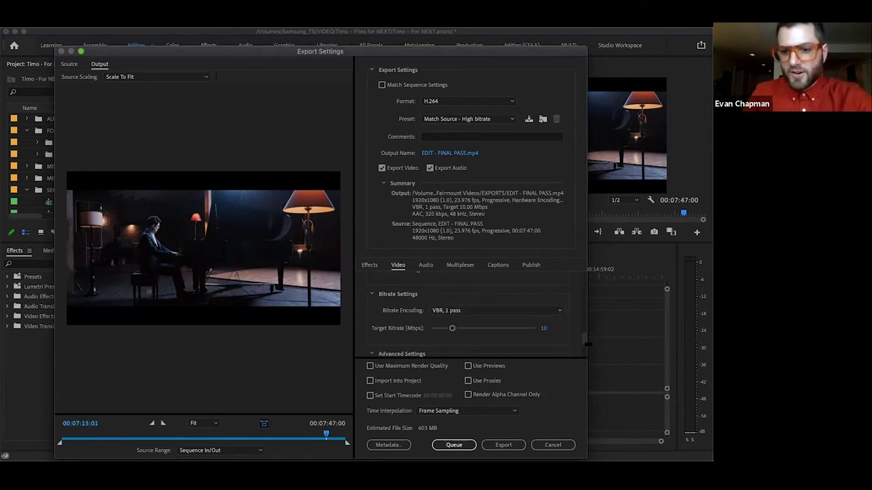
Set the export's target bitrate to 50 Mbps and return to the basic video settings.
scroll(556, 347, down, 1)
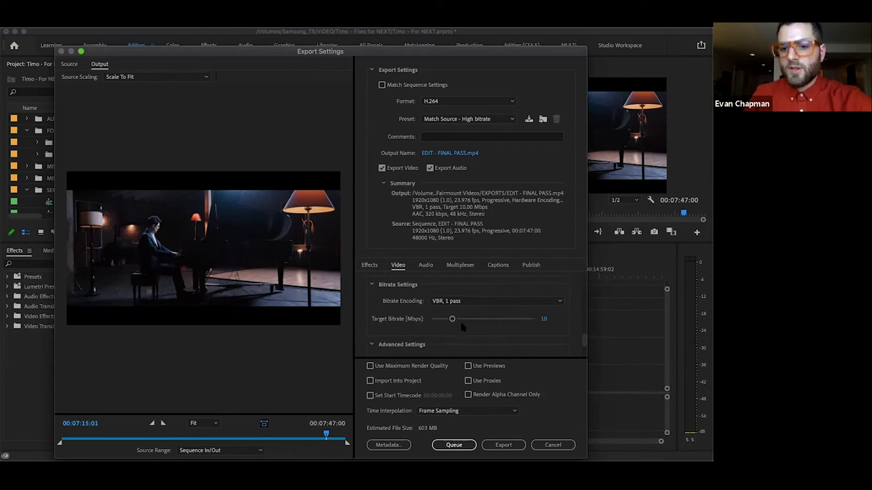
drag(488, 321, 536, 319)
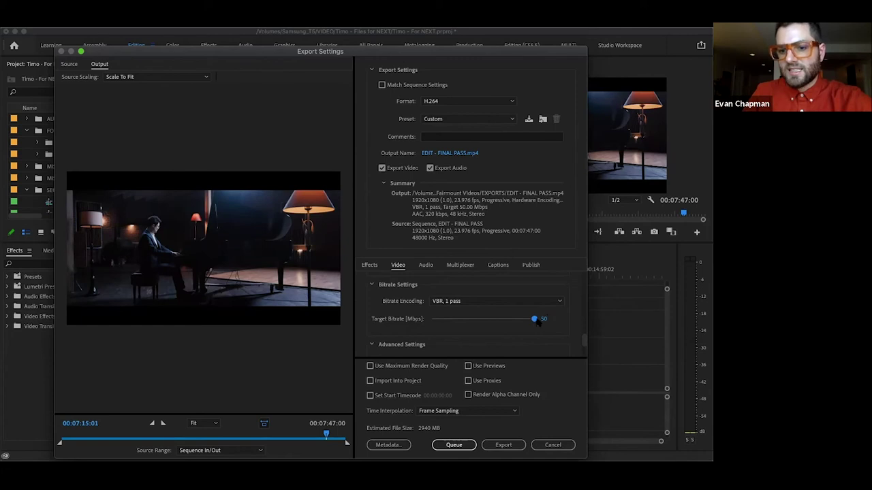
drag(585, 339, 583, 281)
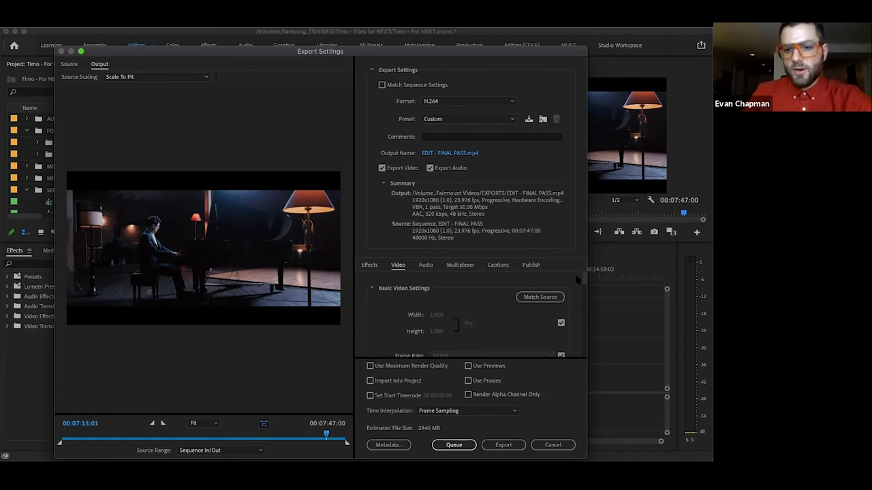
Check the audio settings and the frame rate, field order and aspect options, and close the export settings without exporting.
click(426, 266)
click(398, 266)
scroll(448, 290, down, 5)
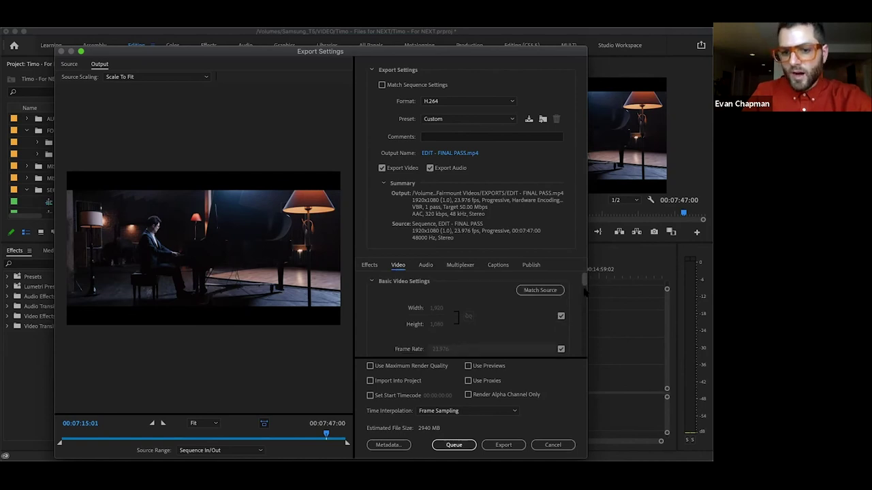
scroll(545, 292, up, 1)
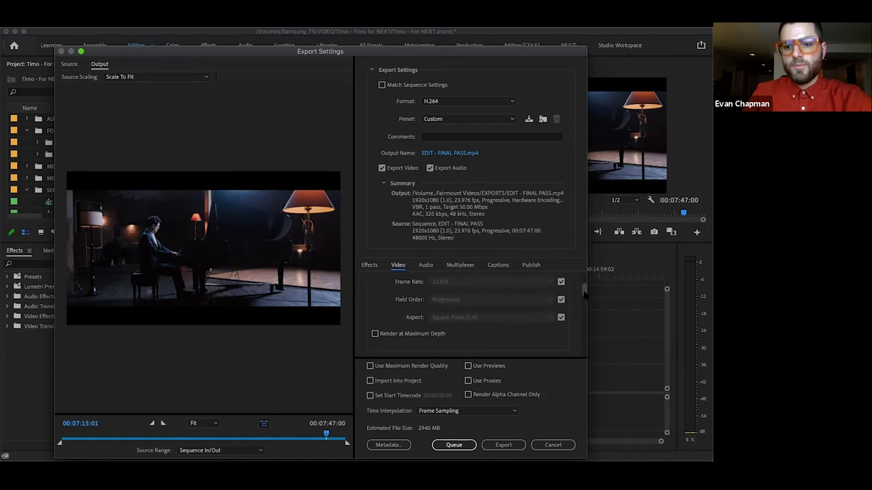
scroll(584, 293, up, 1)
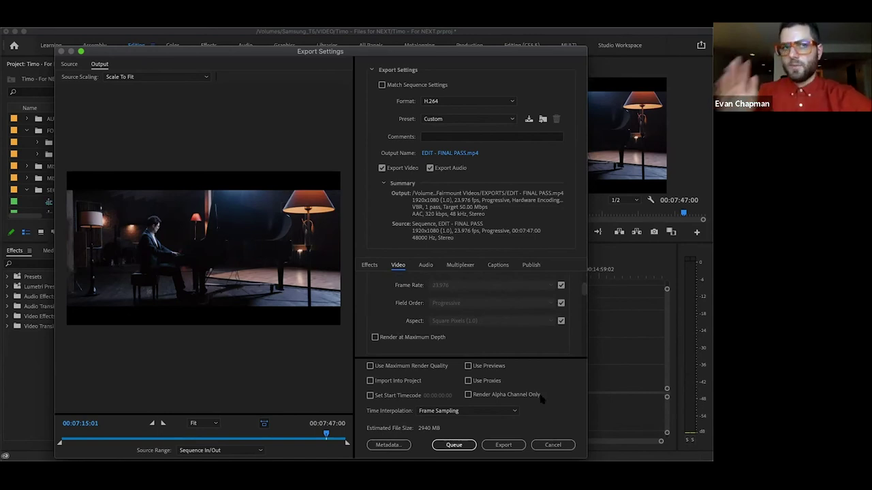
click(553, 445)
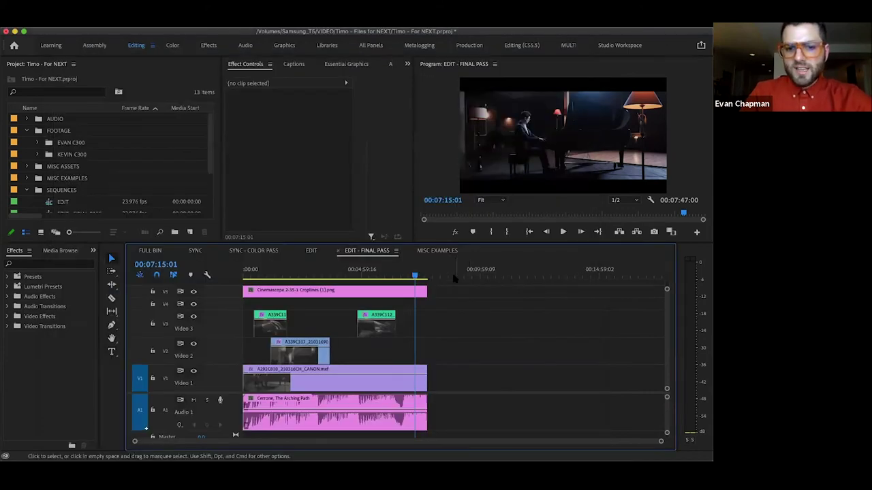